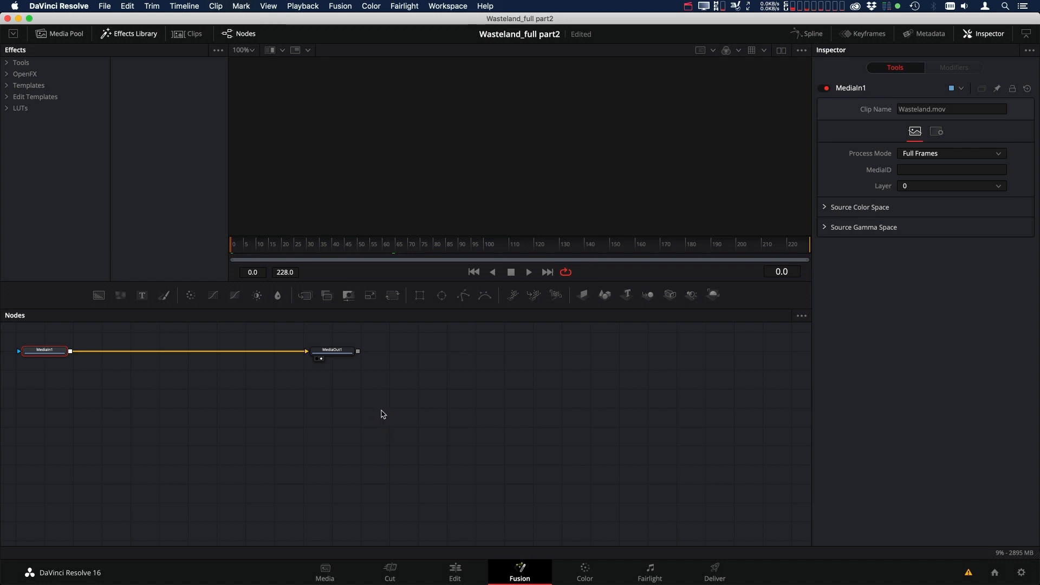
- Copy the MediaIn1 and MediaOut1 nodes and import the Fusion composition Wasteland.comp from the Desktop
{"action": "left_click_drag", "start_coordinate": [379, 337], "coordinate": [20, 425]}
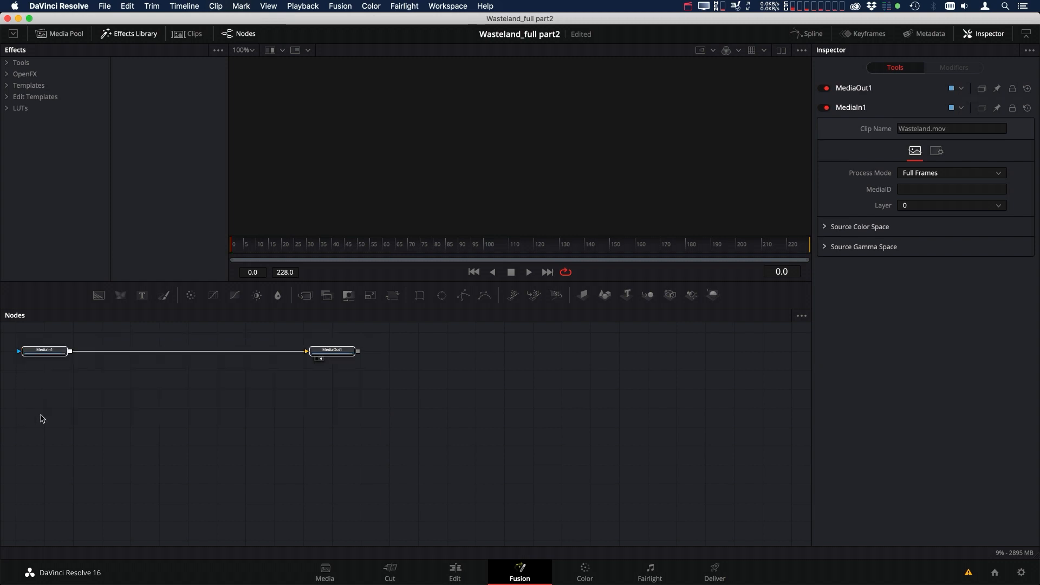
{"action": "left_click", "coordinate": [105, 6]}
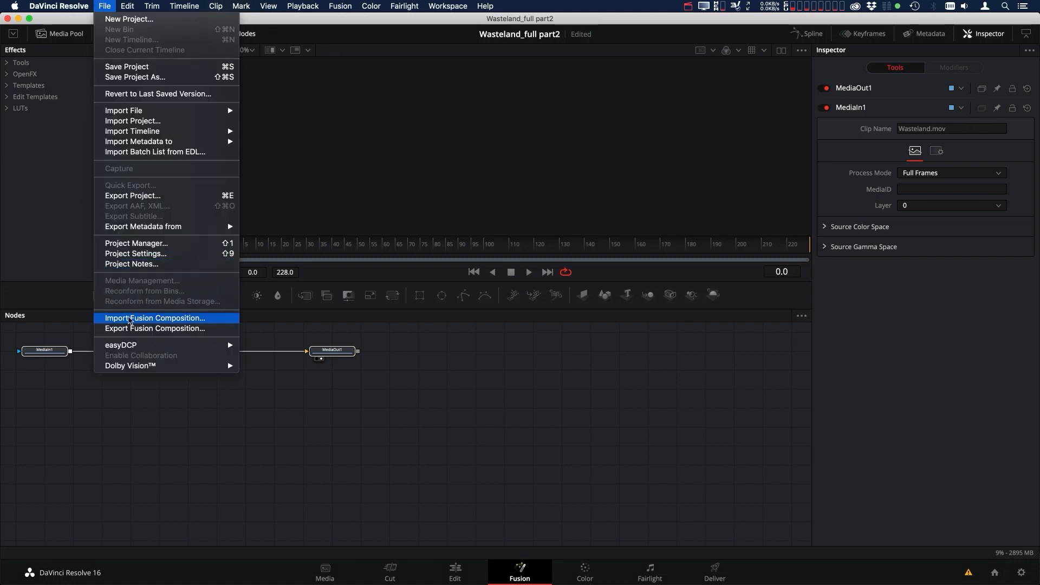
{"action": "left_click", "coordinate": [144, 318]}
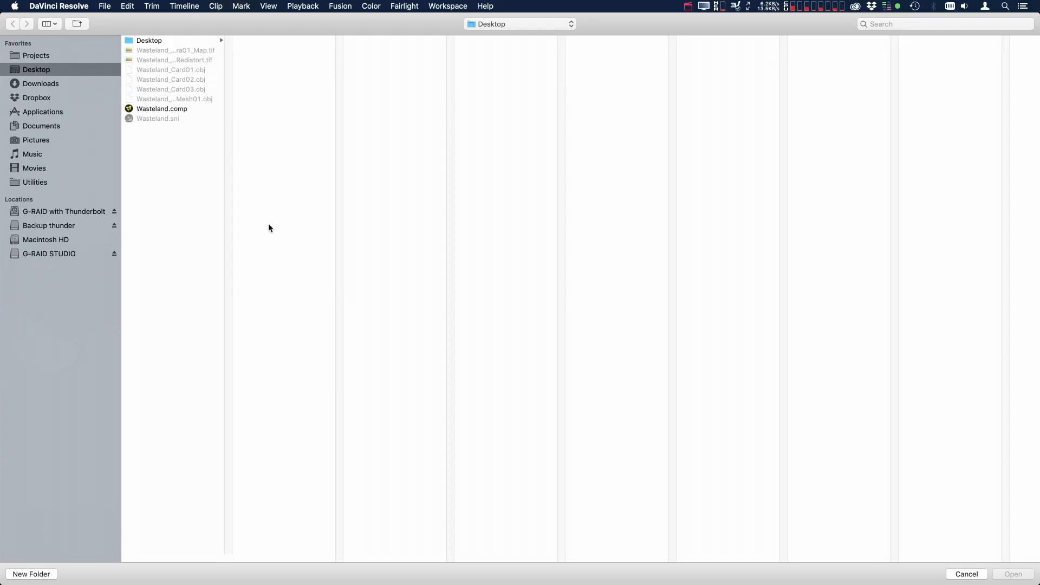
{"action": "left_click", "coordinate": [170, 110]}
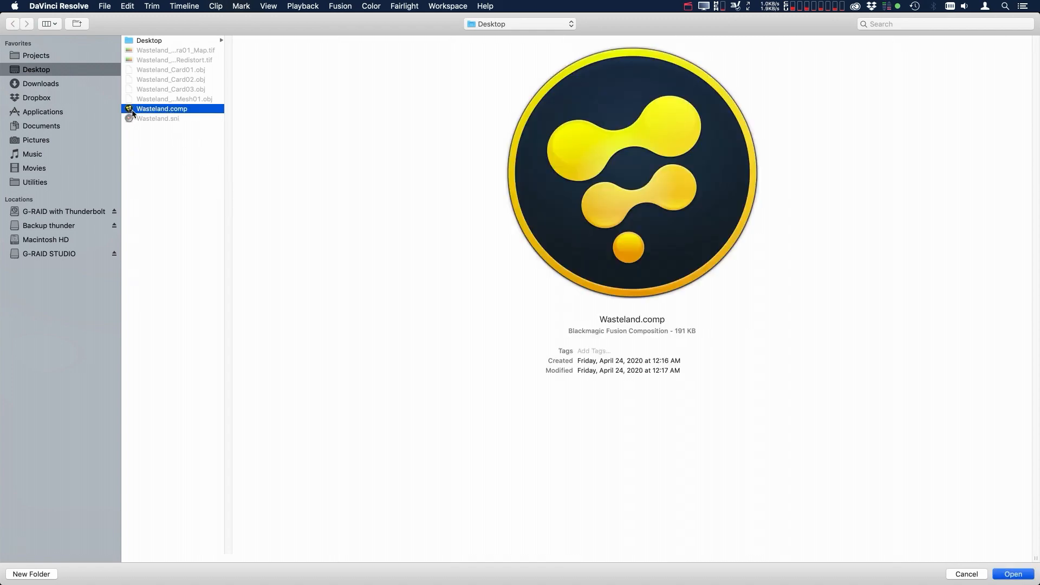
{"action": "key", "text": "Return"}
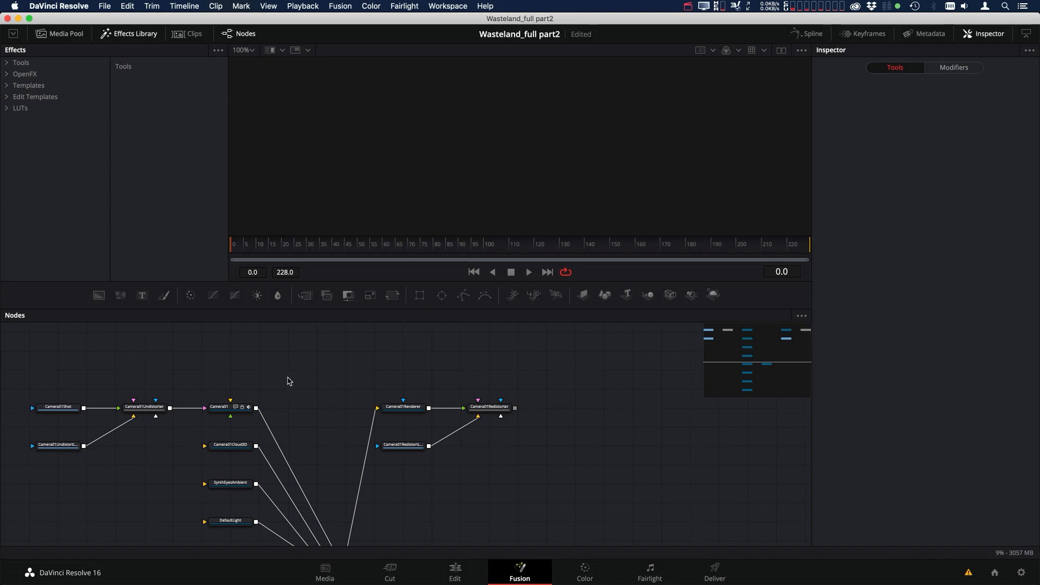
- Replace the Camera01Shot node with MediaIn1 feeding Camera01Undistorter, and connect Camera01Redistorter to MediaOut1 at the end of the chain
{"action": "left_click_drag", "start_coordinate": [45, 345], "coordinate": [447, 366]}
{"action": "left_click_drag", "start_coordinate": [414, 367], "coordinate": [142, 424]}
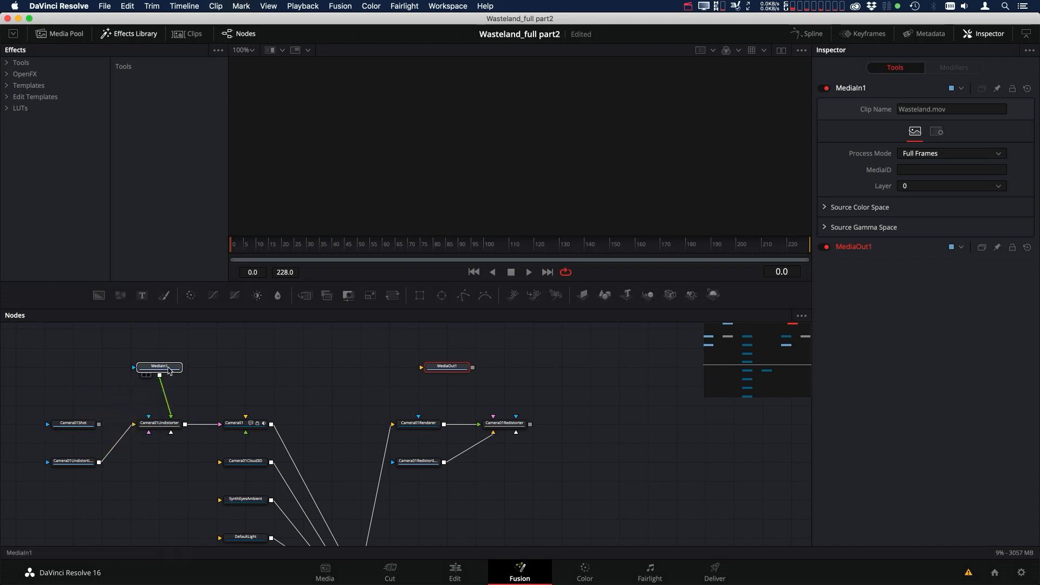
{"action": "left_click_drag", "start_coordinate": [169, 370], "coordinate": [83, 390]}
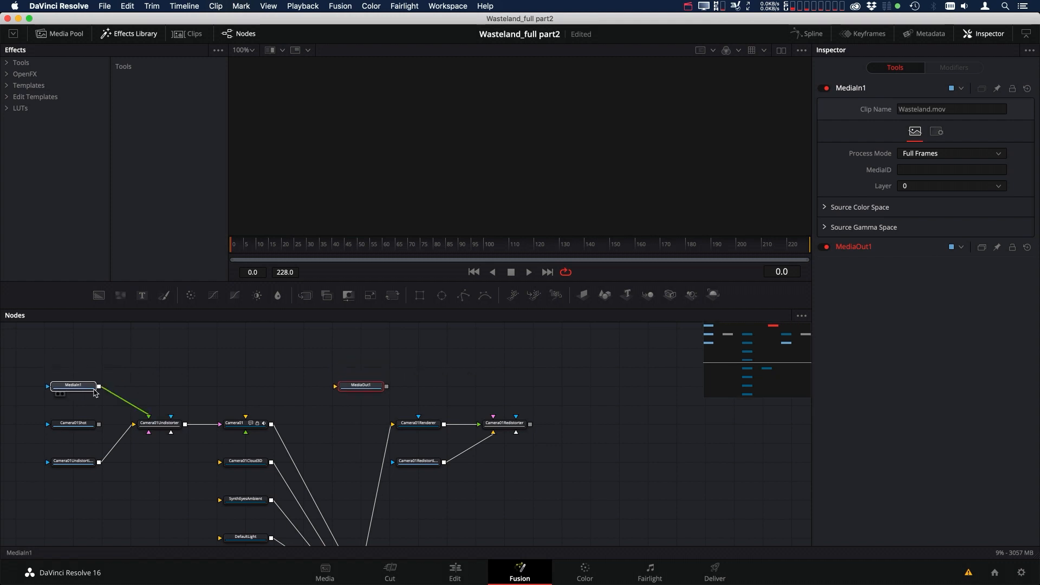
{"action": "left_click", "coordinate": [81, 425]}
{"action": "key", "text": "Delete"}
{"action": "left_click_drag", "start_coordinate": [86, 386], "coordinate": [76, 425]}
{"action": "left_click_drag", "start_coordinate": [361, 386], "coordinate": [593, 426]}
{"action": "left_click", "coordinate": [582, 424]}
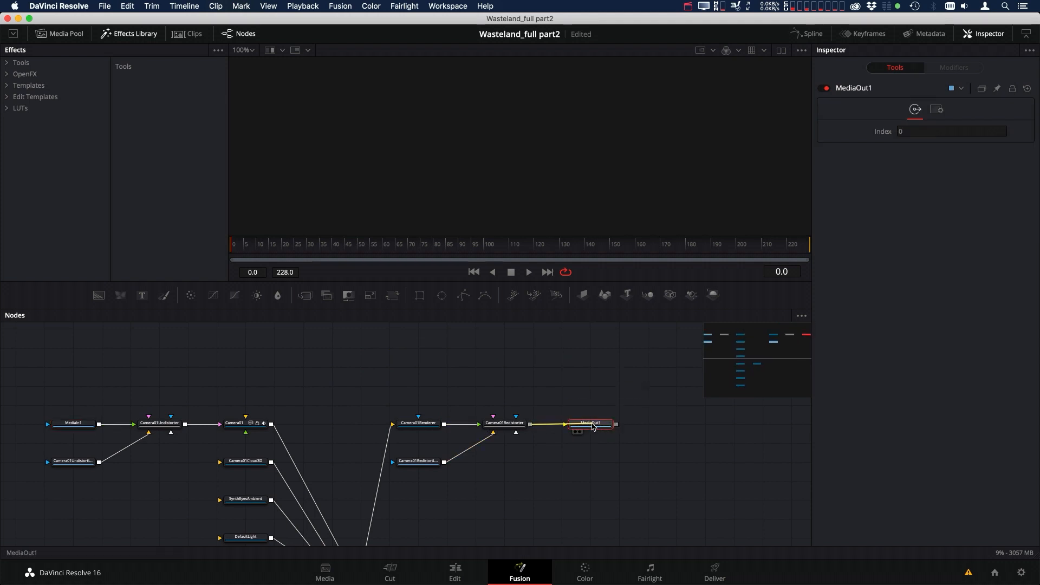
- Move the SynthEyesScene node into the main node row and display Camera01Redistorter in the viewer
{"action": "scroll", "coordinate": [388, 492], "scroll_direction": "down", "scroll_amount": 3}
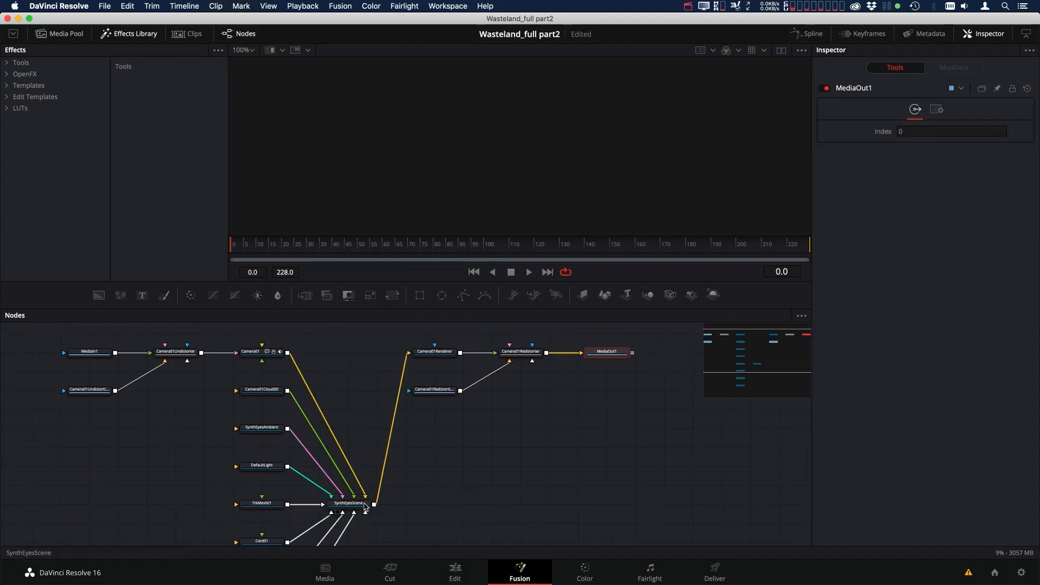
{"action": "left_click_drag", "start_coordinate": [349, 499], "coordinate": [348, 352]}
{"action": "scroll", "coordinate": [382, 396], "scroll_direction": "up", "scroll_amount": 2}
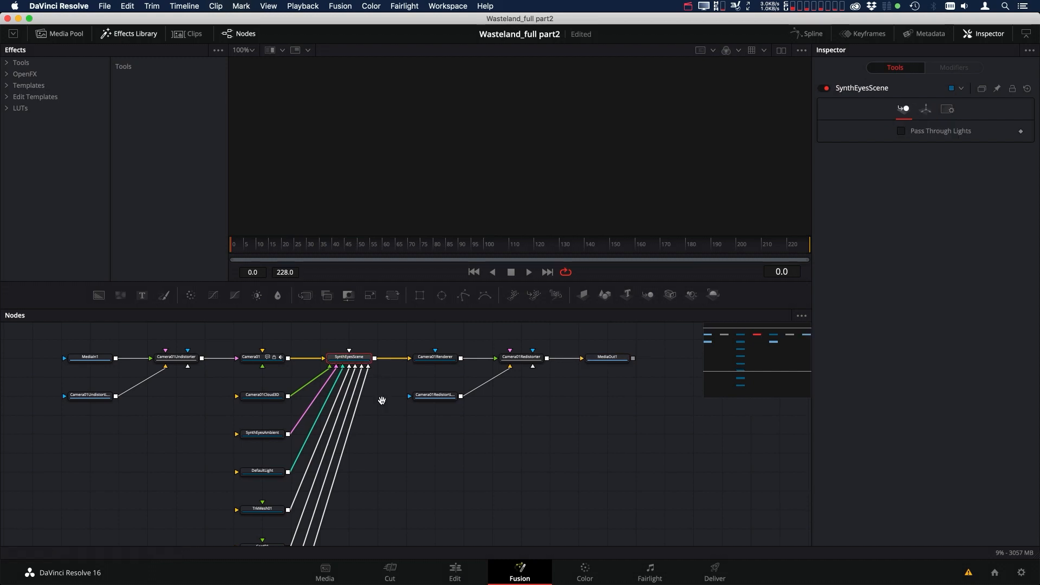
{"action": "left_click_drag", "start_coordinate": [522, 373], "coordinate": [522, 177]}
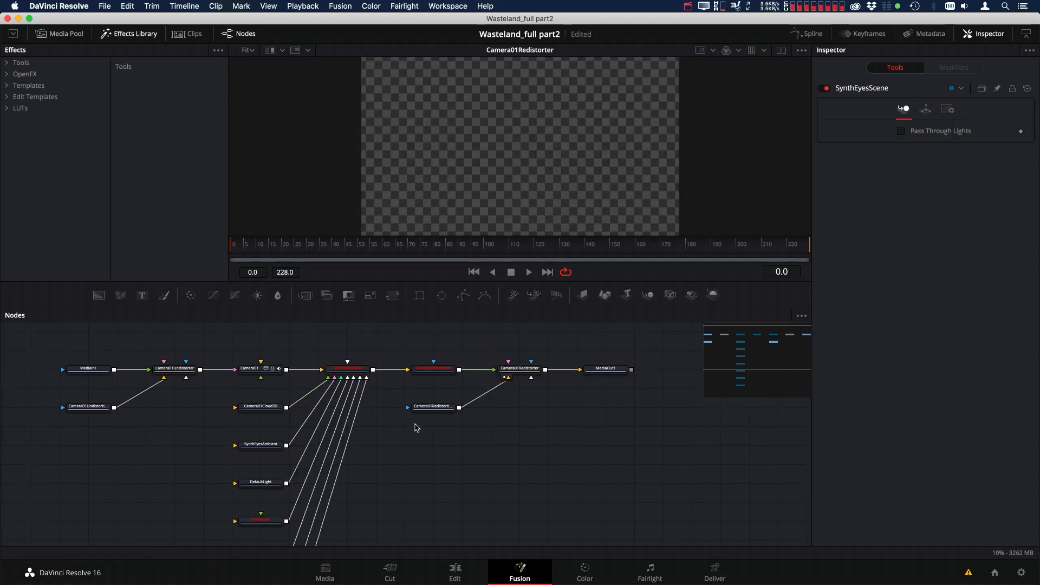
- Examine the FBX file path in the settings of the TrkMesh01 node
{"action": "scroll", "coordinate": [436, 476], "scroll_direction": "down", "scroll_amount": 4}
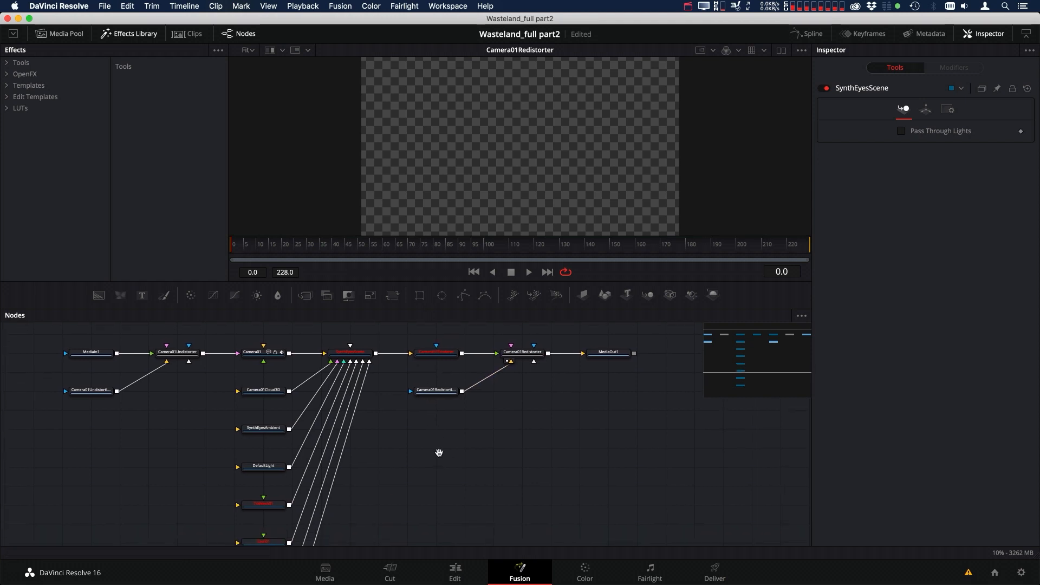
{"action": "scroll", "coordinate": [428, 471], "scroll_direction": "down", "scroll_amount": 1}
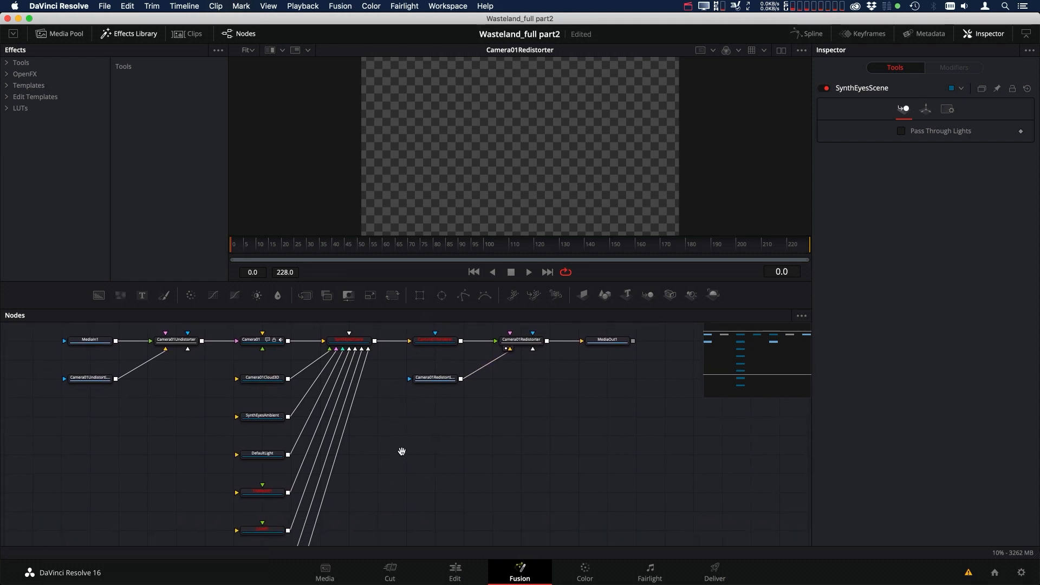
{"action": "scroll", "coordinate": [401, 451], "scroll_direction": "down", "scroll_amount": 2}
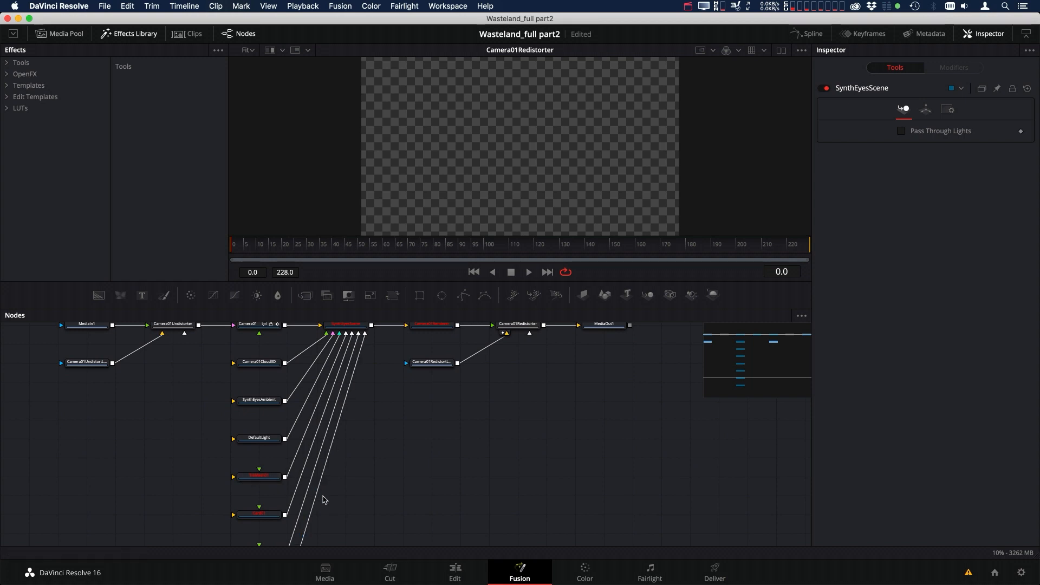
{"action": "scroll", "coordinate": [326, 495], "scroll_direction": "down", "scroll_amount": 1}
{"action": "left_click_drag", "start_coordinate": [218, 457], "coordinate": [271, 480]}
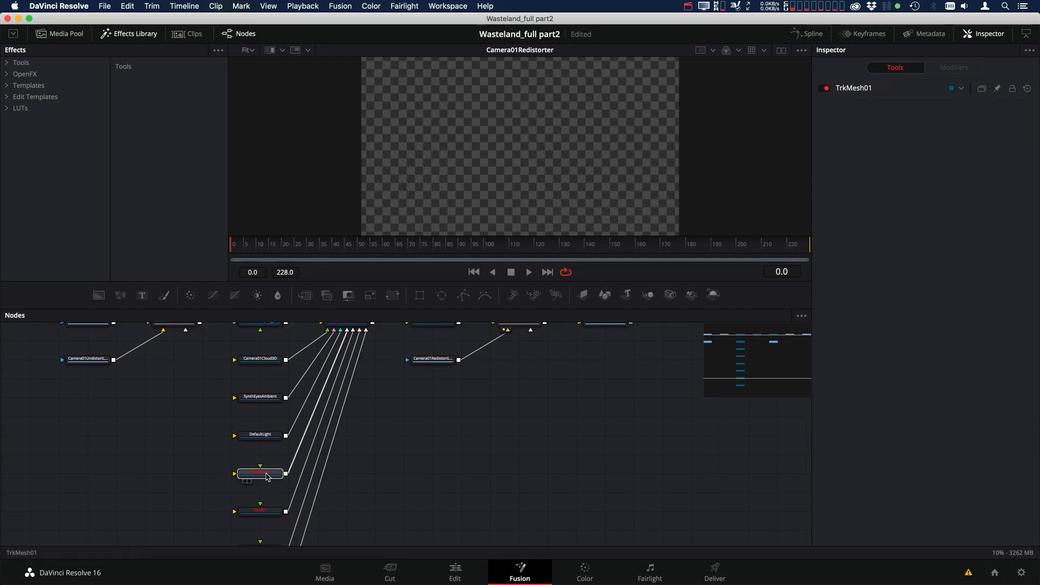
{"action": "left_click", "coordinate": [267, 477]}
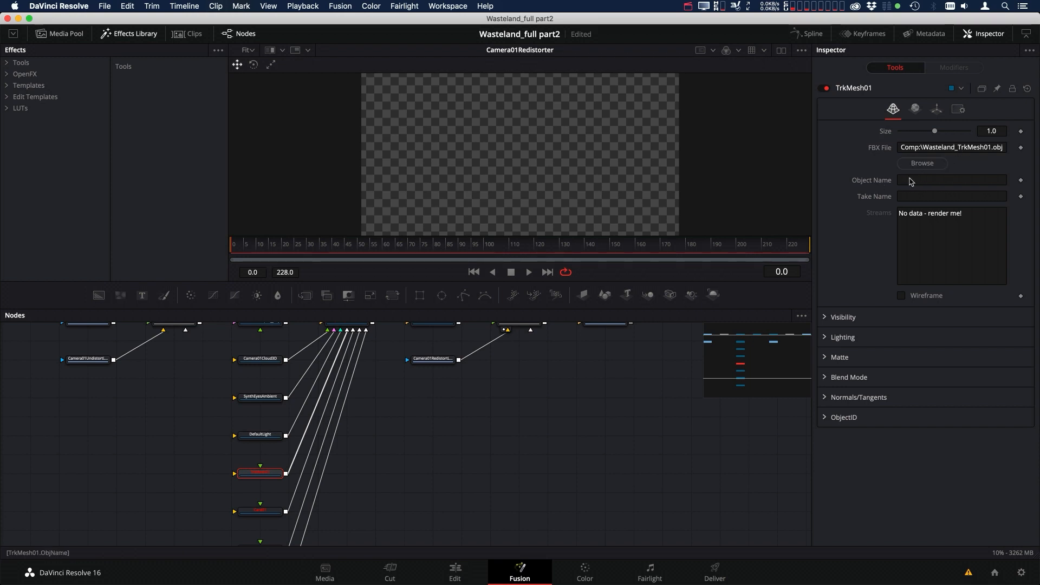
{"action": "left_click", "coordinate": [923, 144]}
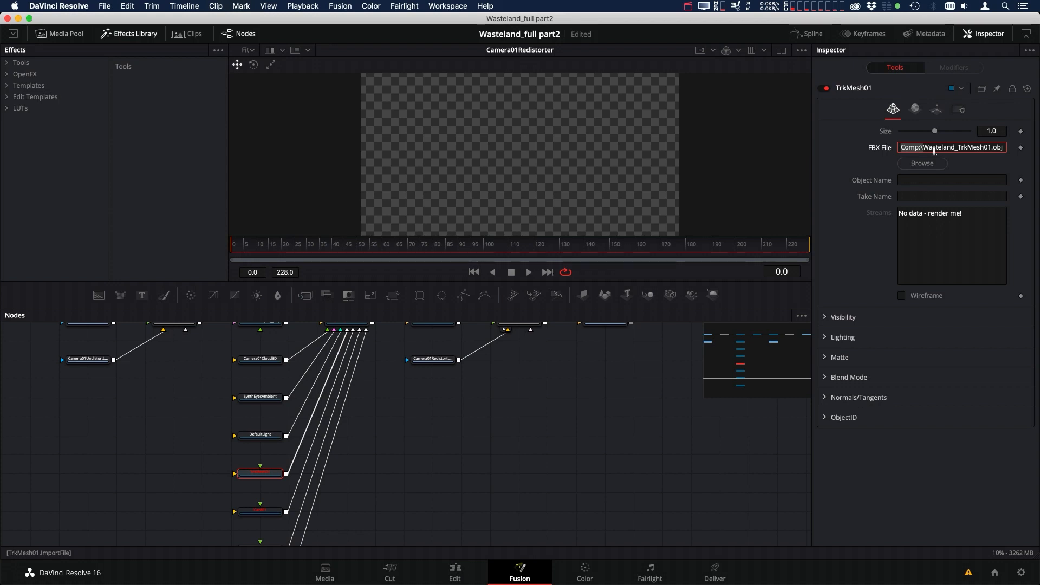
- Add a new path map entry in the Fusion settings with Comp:\ as its source
{"action": "left_click", "coordinate": [340, 6]}
{"action": "left_click", "coordinate": [365, 30]}
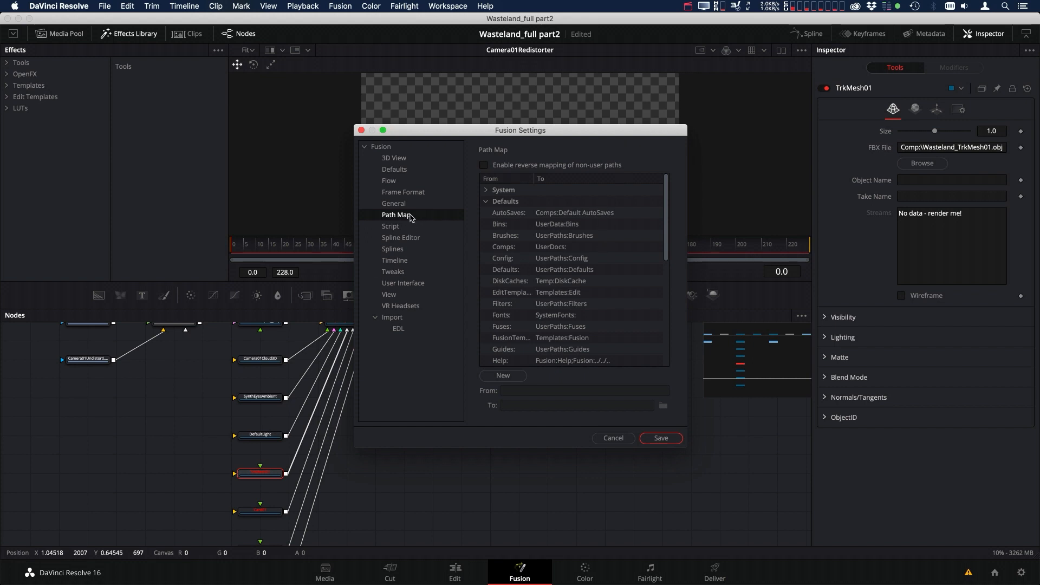
{"action": "left_click", "coordinate": [508, 378]}
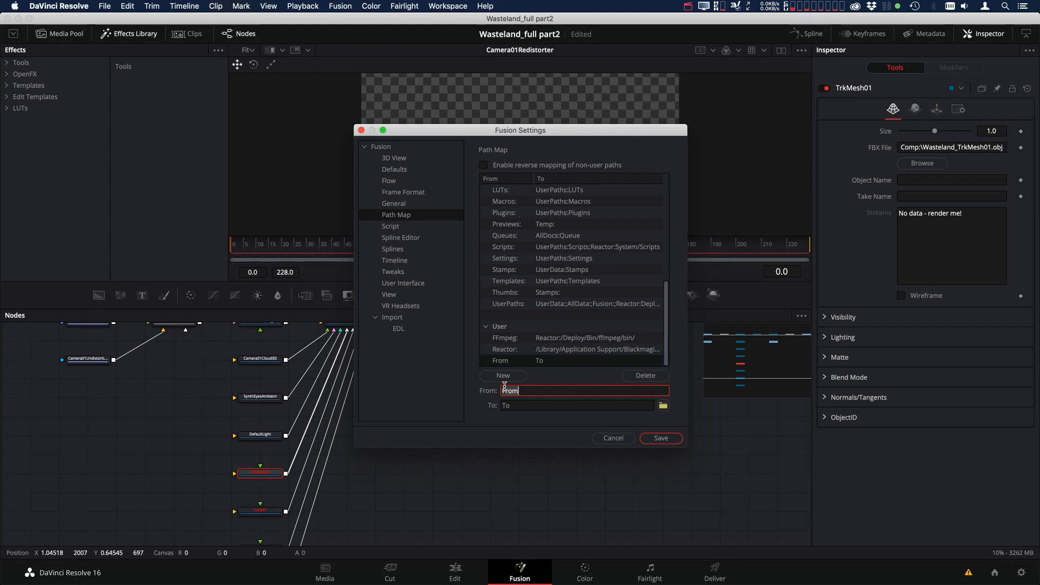
{"action": "left_click", "coordinate": [532, 394]}
{"action": "left_click_drag", "start_coordinate": [513, 394], "coordinate": [522, 391]}
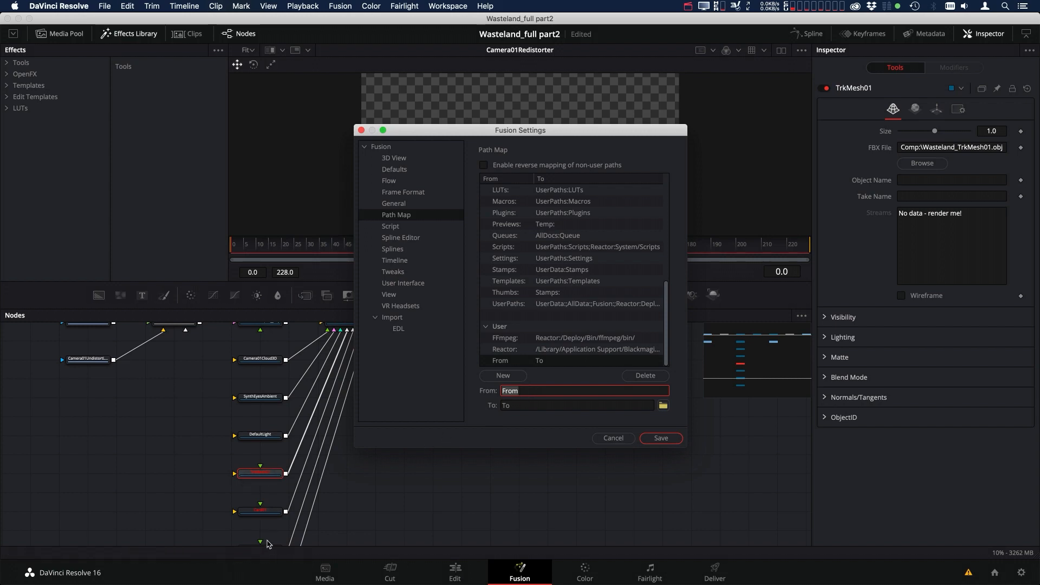
{"action": "type", "text": "Comp:\\"}
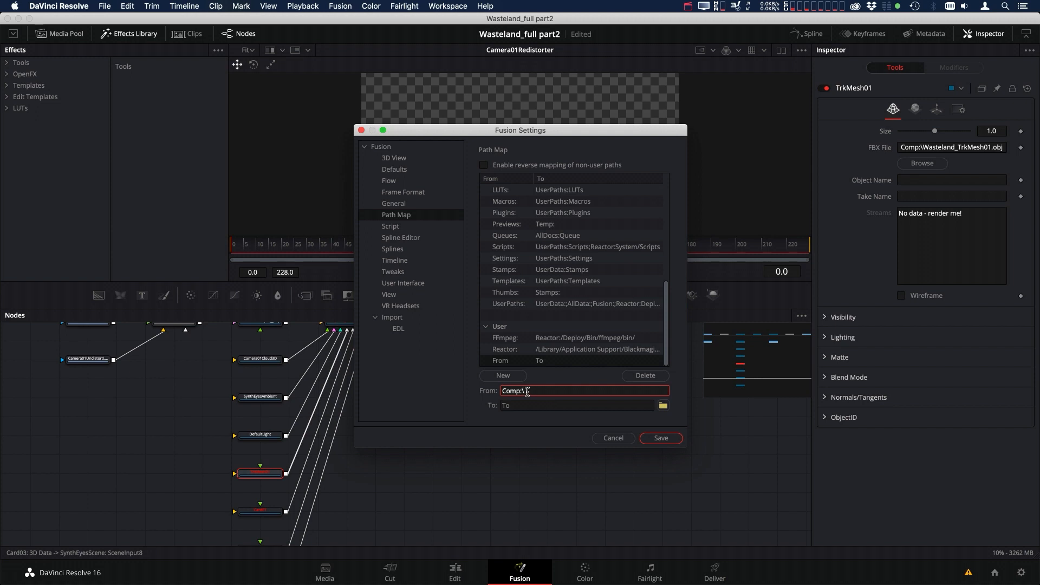
{"action": "left_click_drag", "start_coordinate": [527, 391], "coordinate": [496, 397]}
- Point the Comp:\ path map entry to the Desktop folder and save the Fusion settings
{"action": "left_click", "coordinate": [615, 407]}
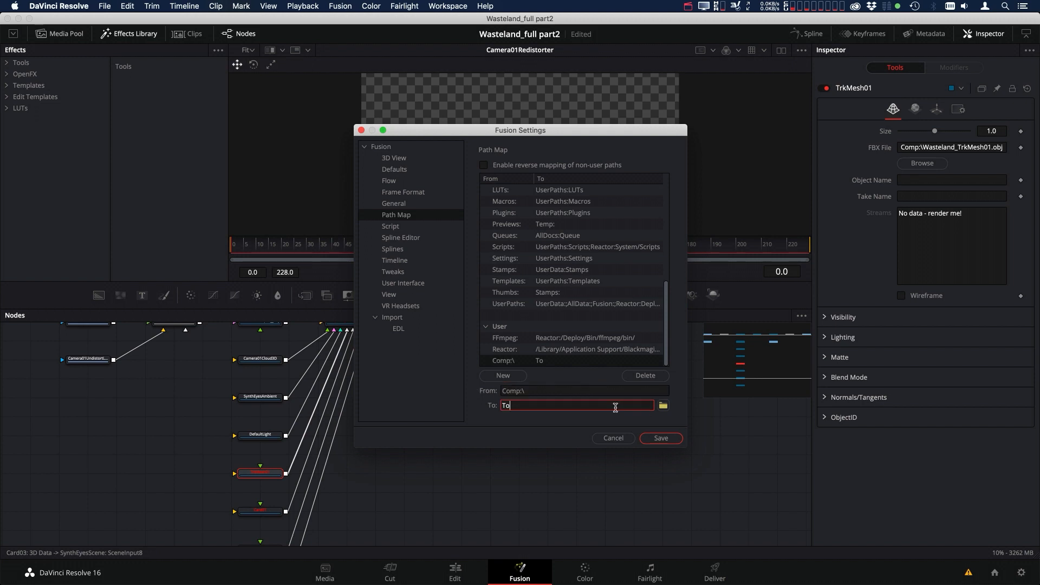
{"action": "left_click", "coordinate": [663, 405]}
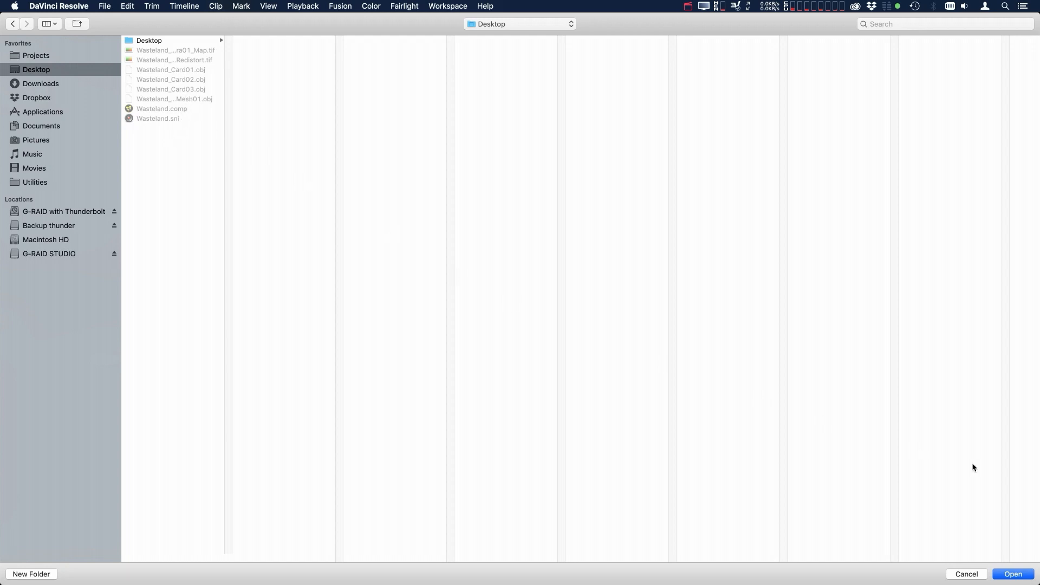
{"action": "left_click", "coordinate": [1012, 574]}
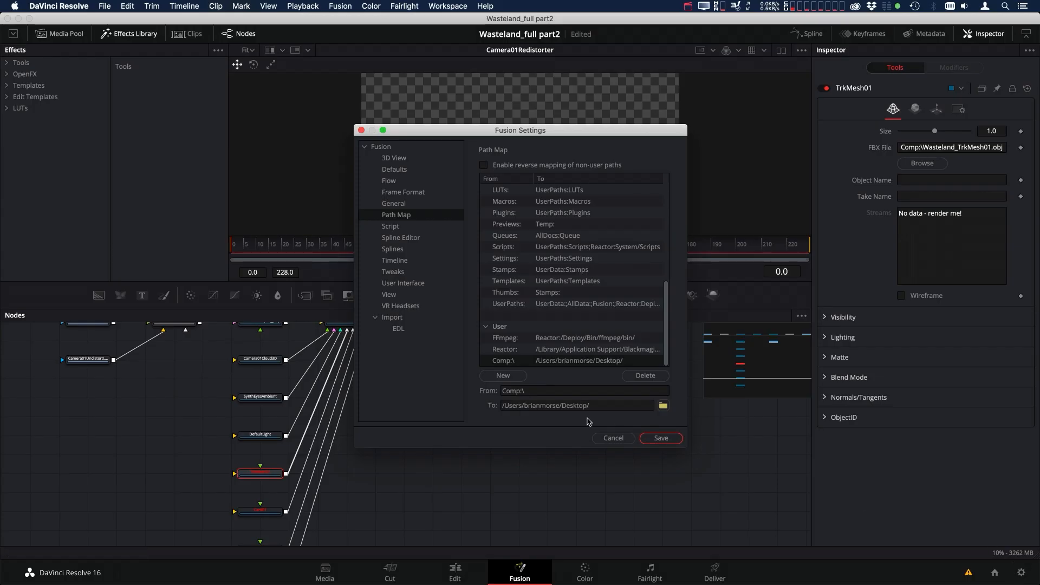
{"action": "left_click", "coordinate": [660, 438]}
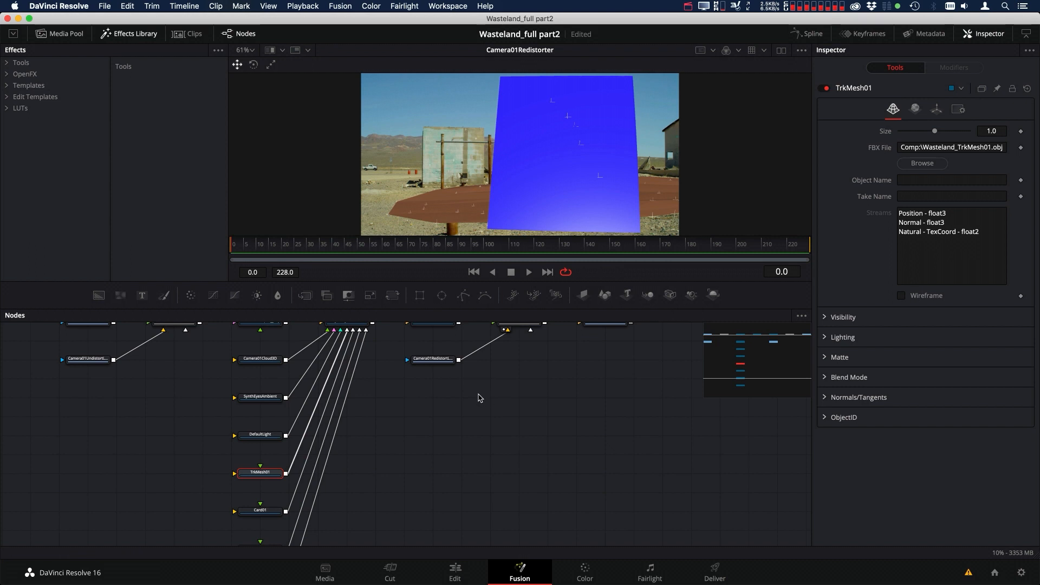
- Delete the SynthEyesAmbient and DefaultLight nodes from the composition
{"action": "scroll", "coordinate": [475, 414], "scroll_direction": "up", "scroll_amount": 3}
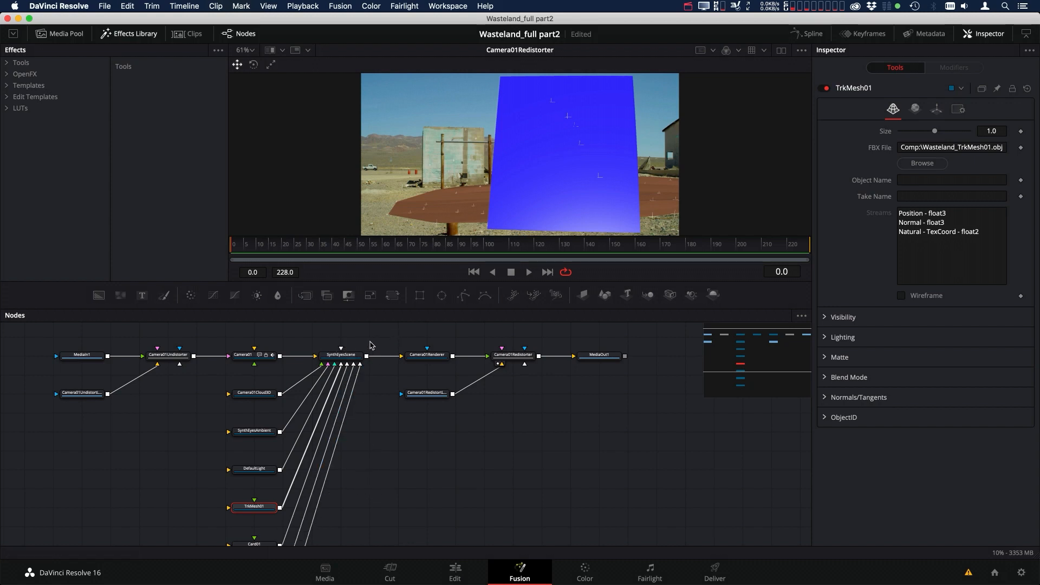
{"action": "left_click_drag", "start_coordinate": [391, 340], "coordinate": [388, 344]}
{"action": "left_click_drag", "start_coordinate": [197, 422], "coordinate": [281, 494]}
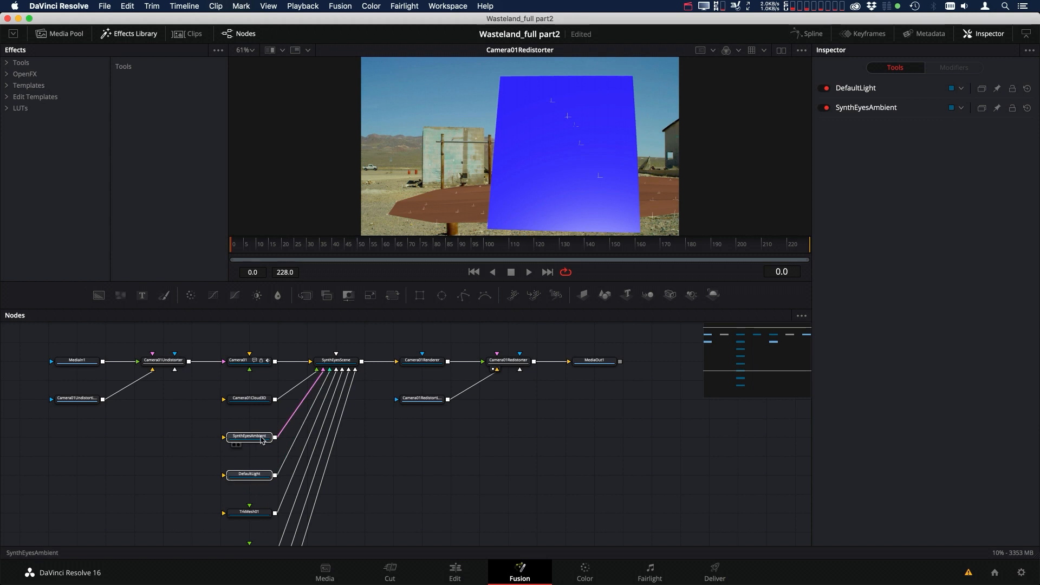
{"action": "key", "text": "Delete"}
- Rearrange the TrkMesh01 node and the Camera01 undistort and redistort map nodes close beneath the main node row
{"action": "scroll", "coordinate": [394, 484], "scroll_direction": "down", "scroll_amount": 3}
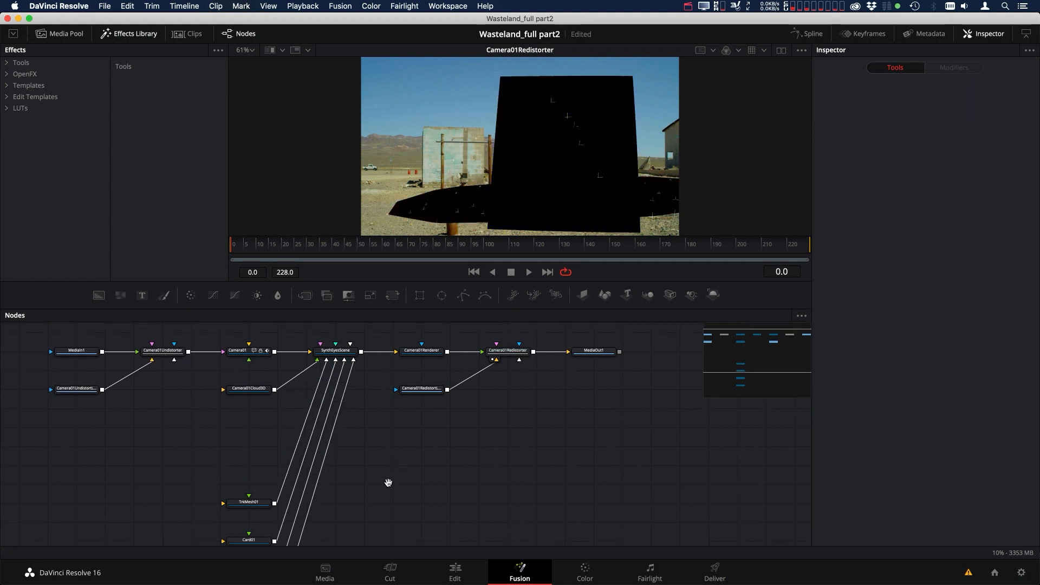
{"action": "left_click_drag", "start_coordinate": [250, 477], "coordinate": [500, 403]}
{"action": "scroll", "coordinate": [368, 383], "scroll_direction": "up", "scroll_amount": 3}
{"action": "left_click_drag", "start_coordinate": [92, 401], "coordinate": [120, 401]}
- Detach the Card01, Card02 and Card03 nodes from SynthEyesScene
{"action": "scroll", "coordinate": [120, 404], "scroll_direction": "down", "scroll_amount": 5}
{"action": "left_click_drag", "start_coordinate": [205, 413], "coordinate": [346, 539]}
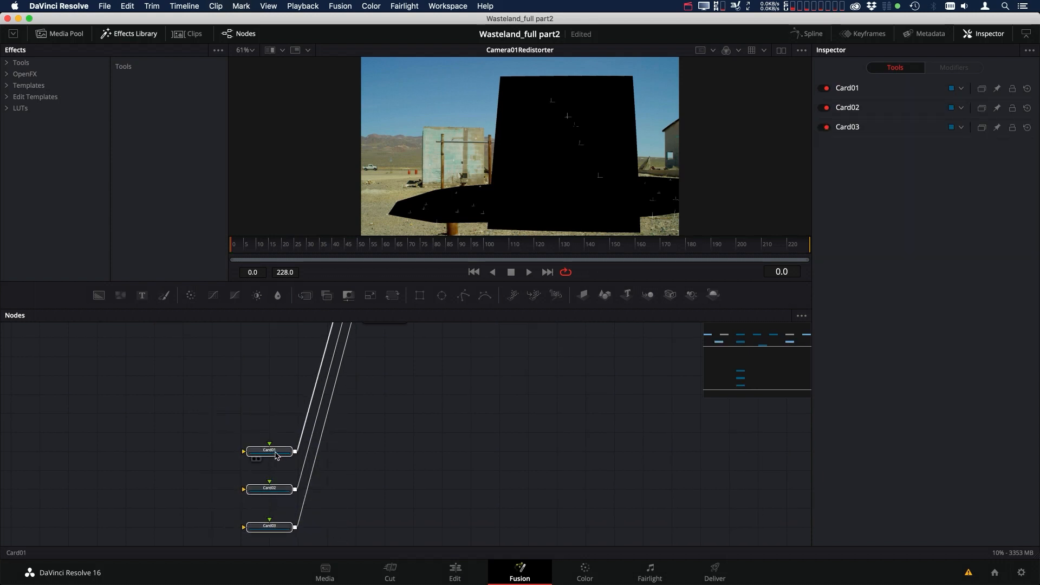
{"action": "left_click_drag", "start_coordinate": [275, 454], "coordinate": [275, 455], "text": "shift"}
{"action": "left_click_drag", "start_coordinate": [338, 436], "coordinate": [325, 544]}
- Line up Camera01Cloud3D and TrkMesh01 beneath SynthEyesScene, and disconnect TrkMesh01 from the scene
{"action": "left_click_drag", "start_coordinate": [368, 422], "coordinate": [397, 403]}
{"action": "left_click_drag", "start_coordinate": [252, 403], "coordinate": [281, 402]}
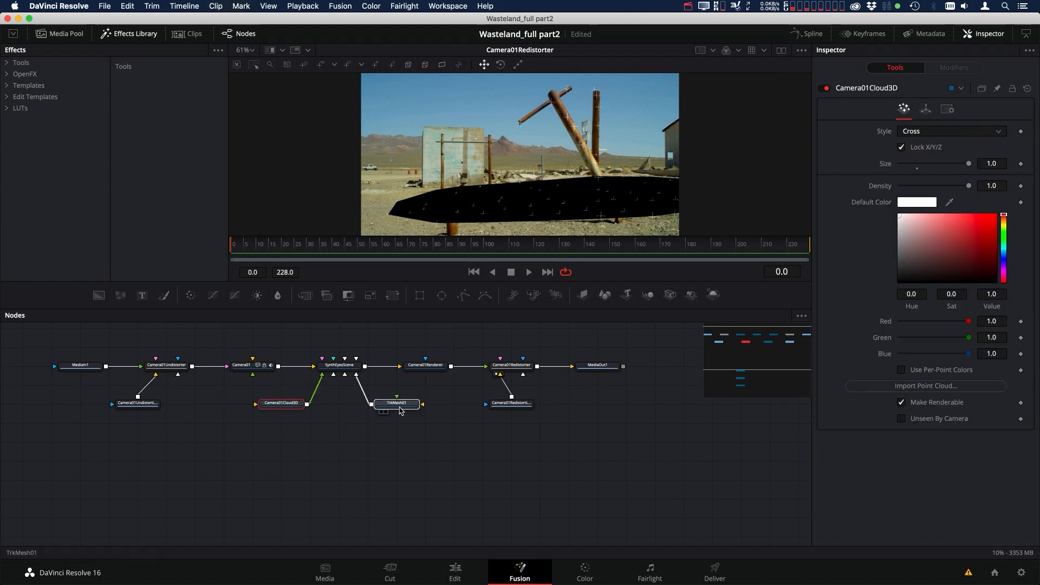
{"action": "left_click", "coordinate": [397, 403]}
{"action": "left_click_drag", "start_coordinate": [361, 386], "coordinate": [362, 425]}
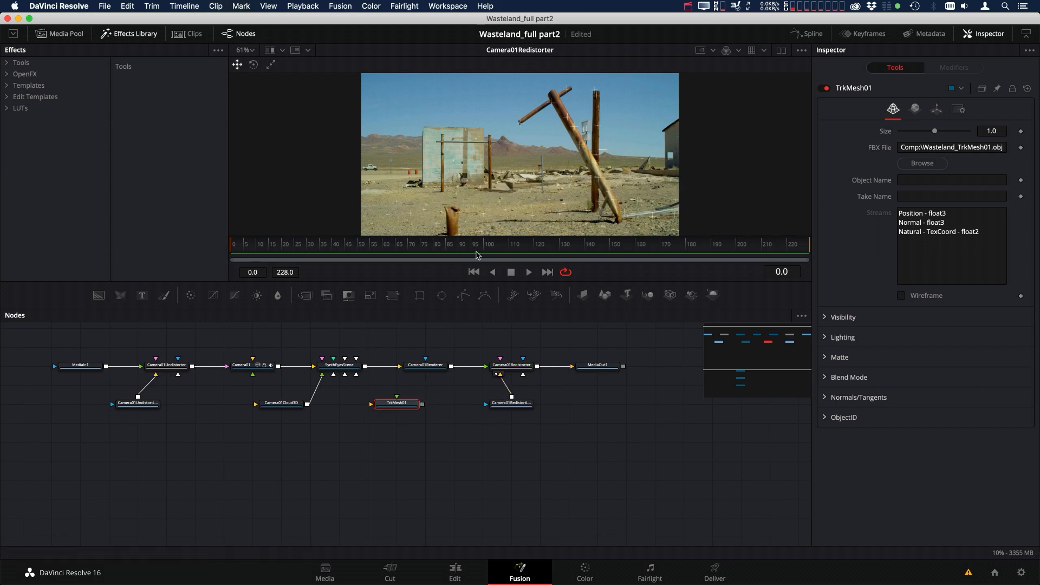
- Add a Text 3D node above the main row and connect it to SynthEyesScene
{"action": "key", "text": "shift+space"}
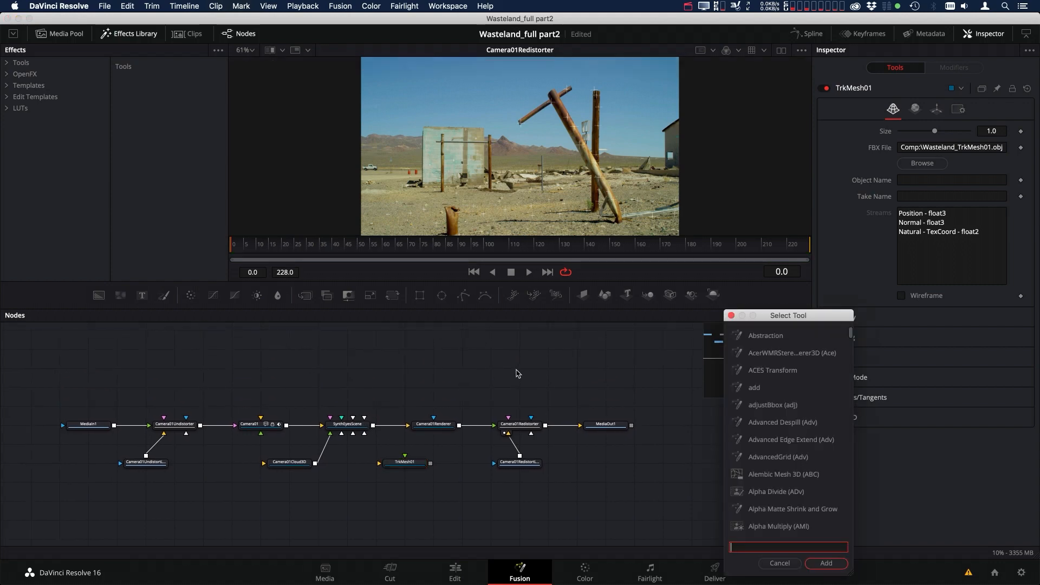
{"action": "type", "text": "te"}
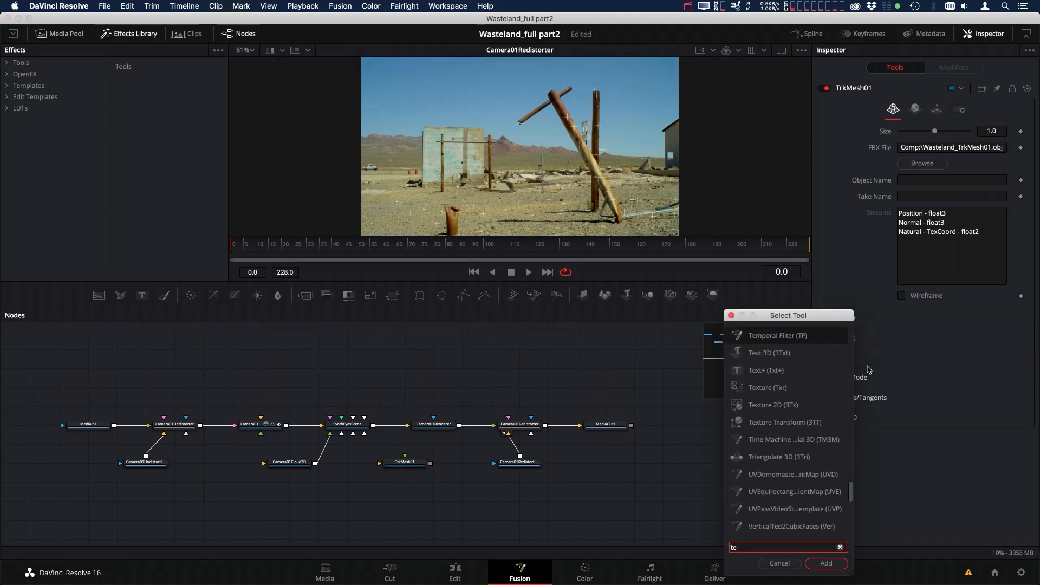
{"action": "left_click", "coordinate": [780, 355]}
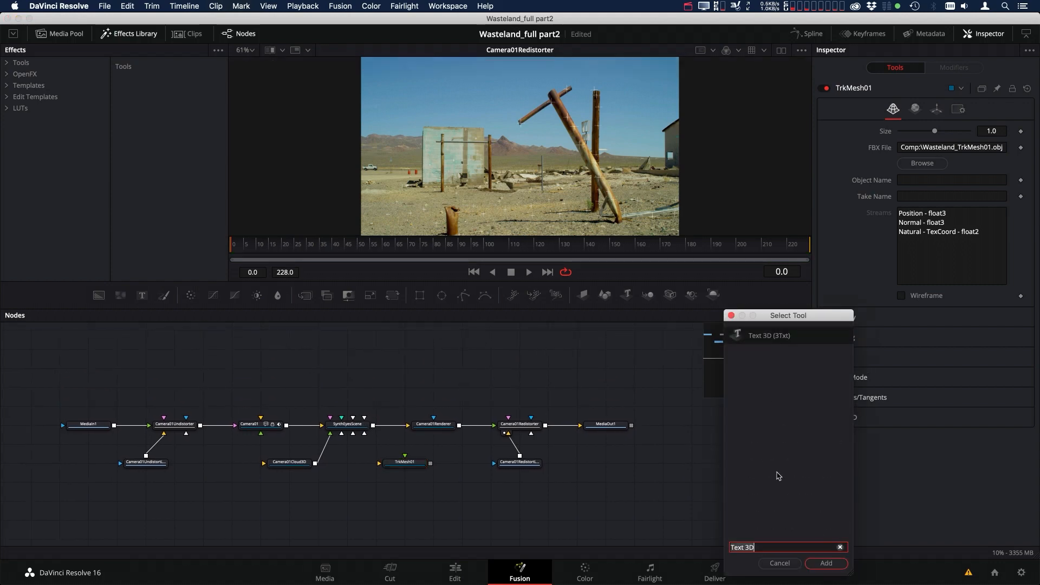
{"action": "left_click", "coordinate": [826, 563]}
{"action": "left_click_drag", "start_coordinate": [342, 352], "coordinate": [330, 417]}
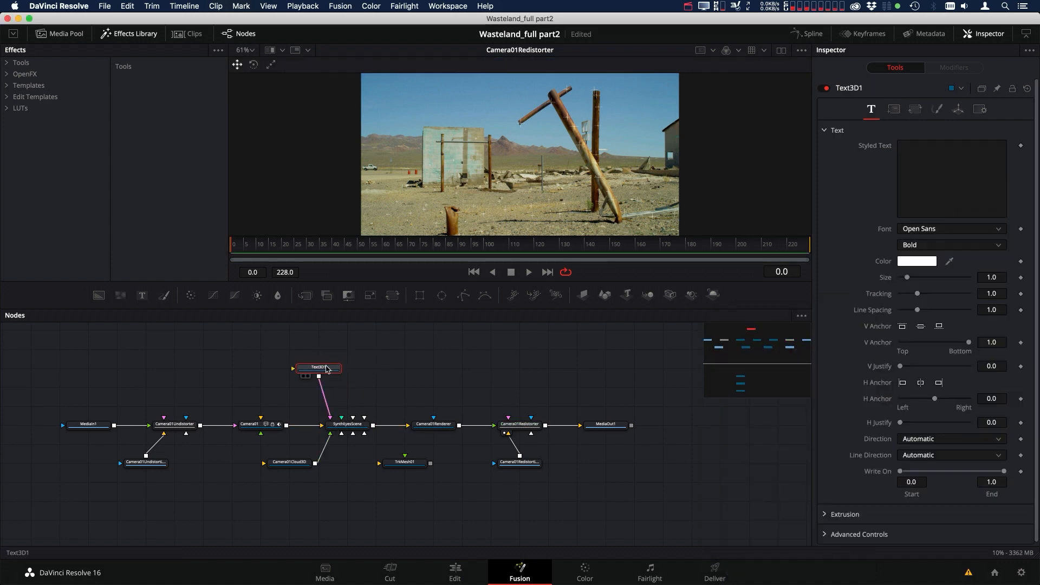
- Place the Text3D1 node just above and left of SynthEyesScene and set its styled text to WASTELAND
{"action": "left_click_drag", "start_coordinate": [329, 369], "coordinate": [299, 388]}
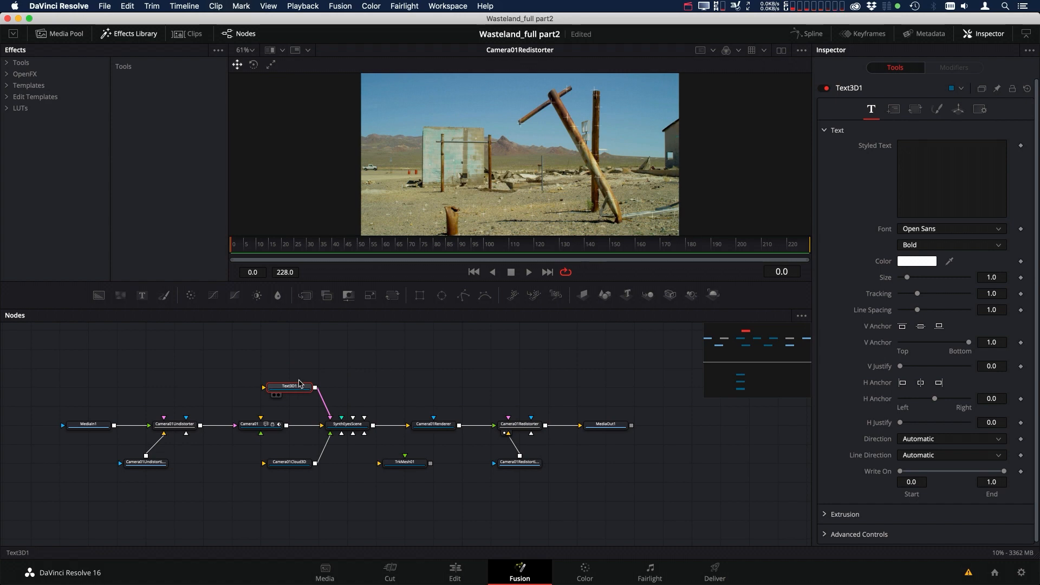
{"action": "left_click", "coordinate": [934, 150]}
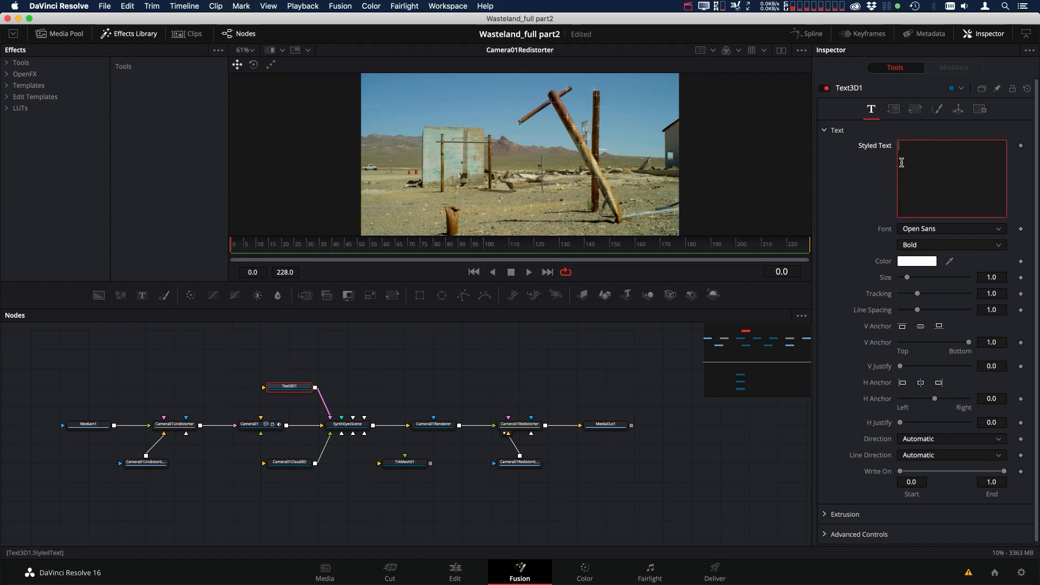
{"action": "type", "text": "WASTELAND"}
- Set the colour of the WASTELAND text to a saturated red
{"action": "left_click", "coordinate": [911, 263]}
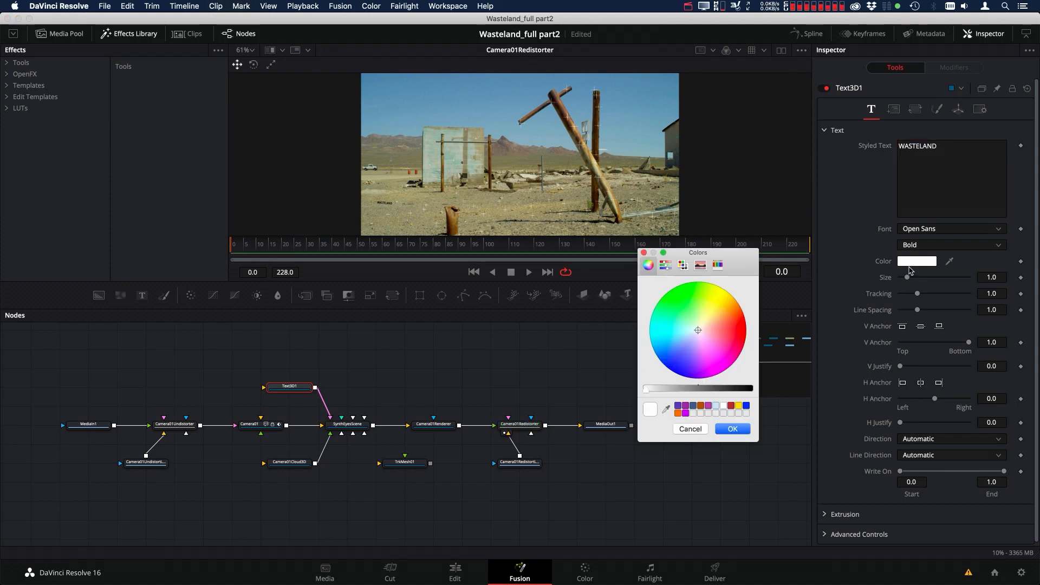
{"action": "left_click_drag", "start_coordinate": [705, 333], "coordinate": [731, 337]}
{"action": "left_click", "coordinate": [717, 429]}
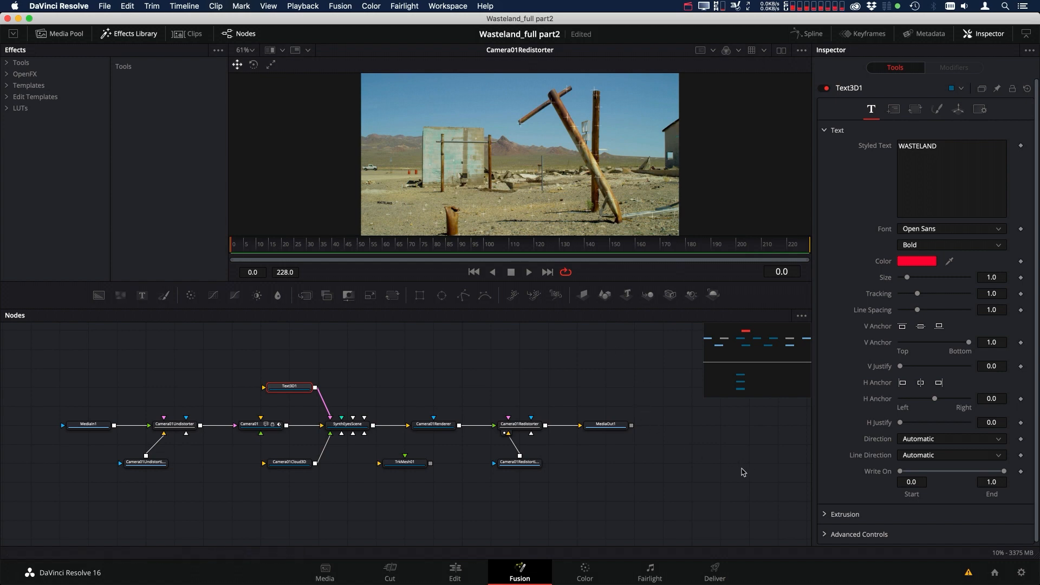
- Give the text an extrusion depth of 0.2, a bevel depth of 0.05 and a bevel width of 0.02
{"action": "scroll", "coordinate": [1038, 350], "scroll_direction": "down", "scroll_amount": 1}
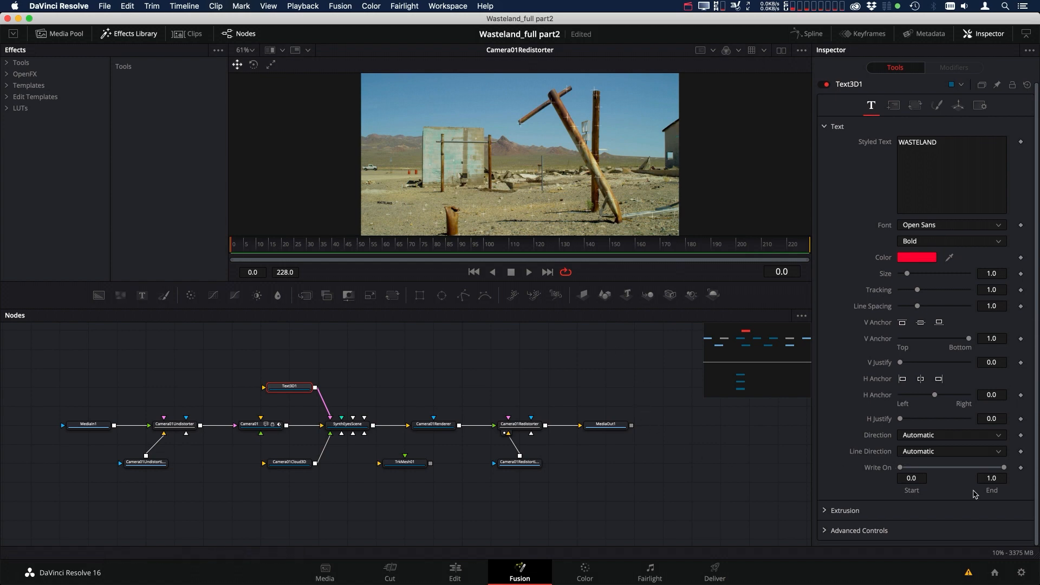
{"action": "left_click", "coordinate": [825, 510]}
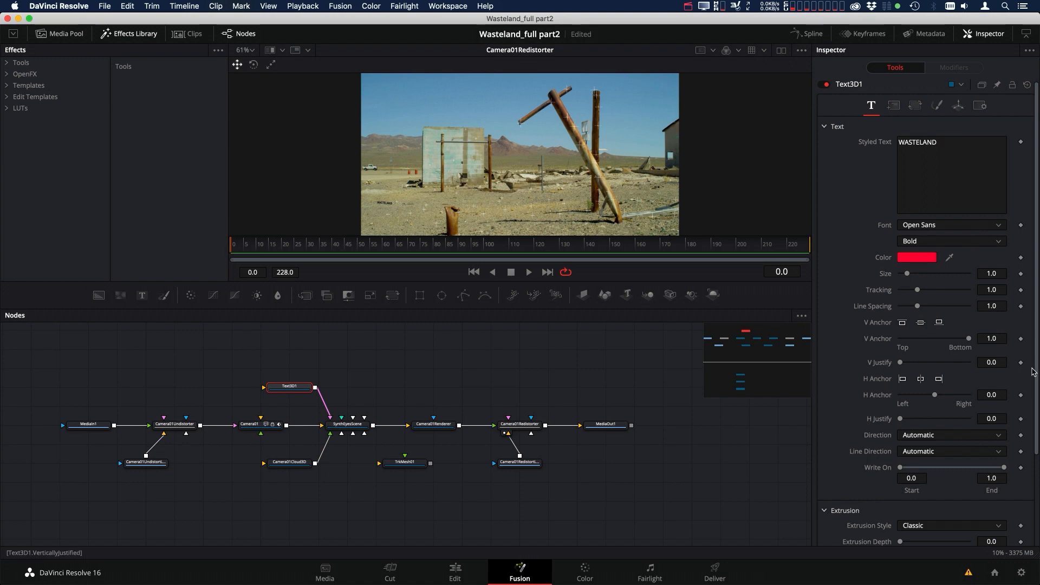
{"action": "scroll", "coordinate": [1033, 372], "scroll_direction": "down", "scroll_amount": 5}
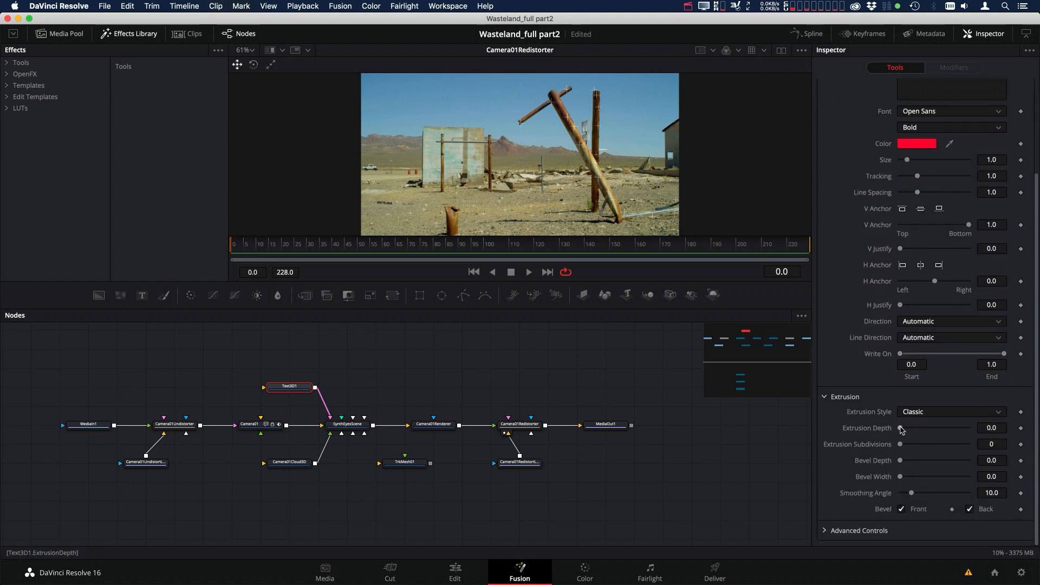
{"action": "left_click_drag", "start_coordinate": [901, 428], "coordinate": [969, 429]}
{"action": "left_click", "coordinate": [991, 461]}
{"action": "key", "text": "Return"}
{"action": "left_click", "coordinate": [1001, 477]}
{"action": "type", "text": ".02"}
{"action": "key", "text": "Tab"}
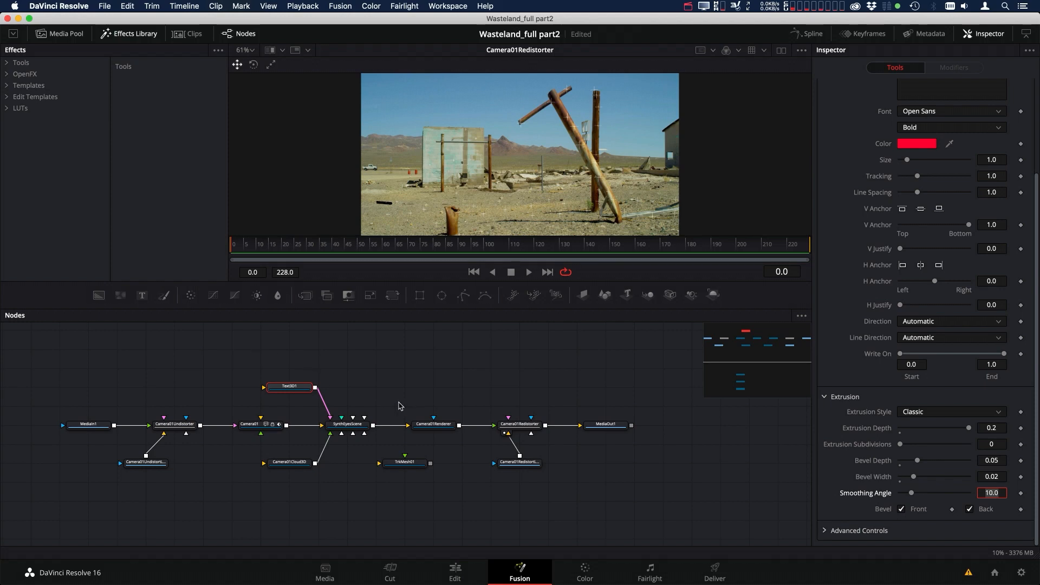
- Show SynthEyesScene in the viewer and look through Camera01
{"action": "left_click_drag", "start_coordinate": [358, 426], "coordinate": [511, 161]}
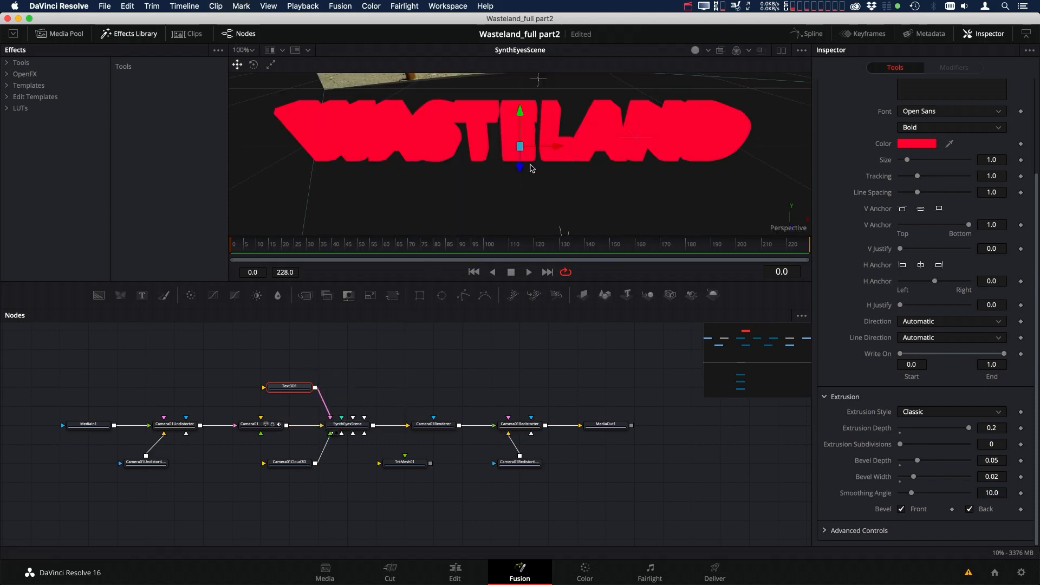
{"action": "left_click_drag", "start_coordinate": [622, 177], "coordinate": [242, 225]}
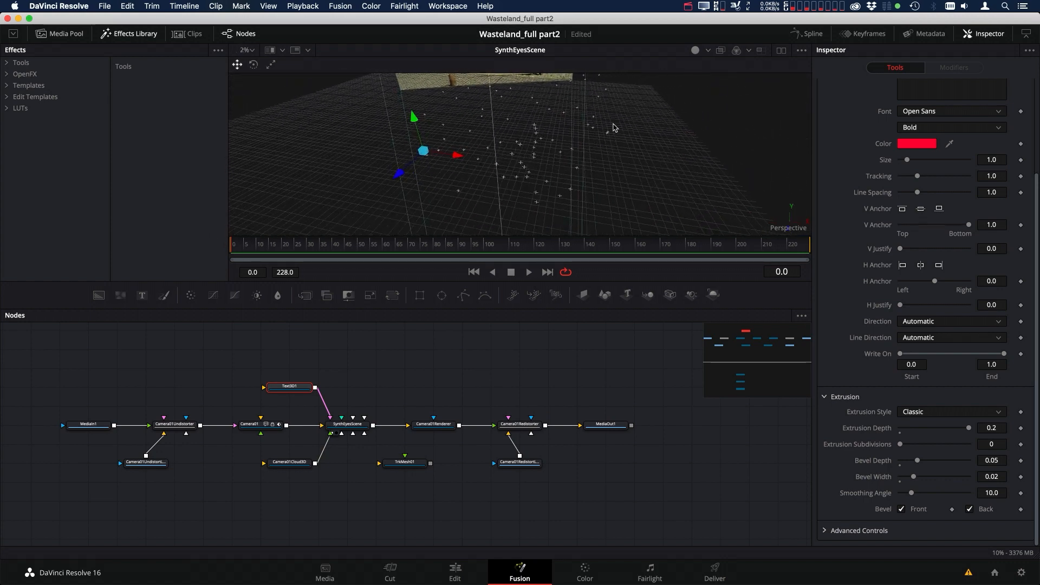
{"action": "right_click", "coordinate": [550, 124]}
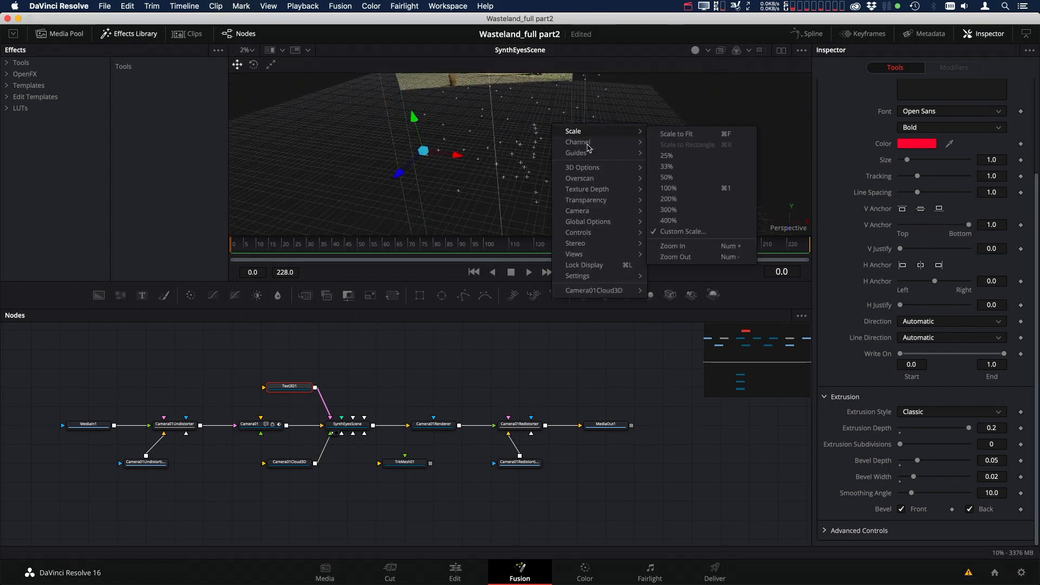
{"action": "mouse_move", "coordinate": [575, 212]}
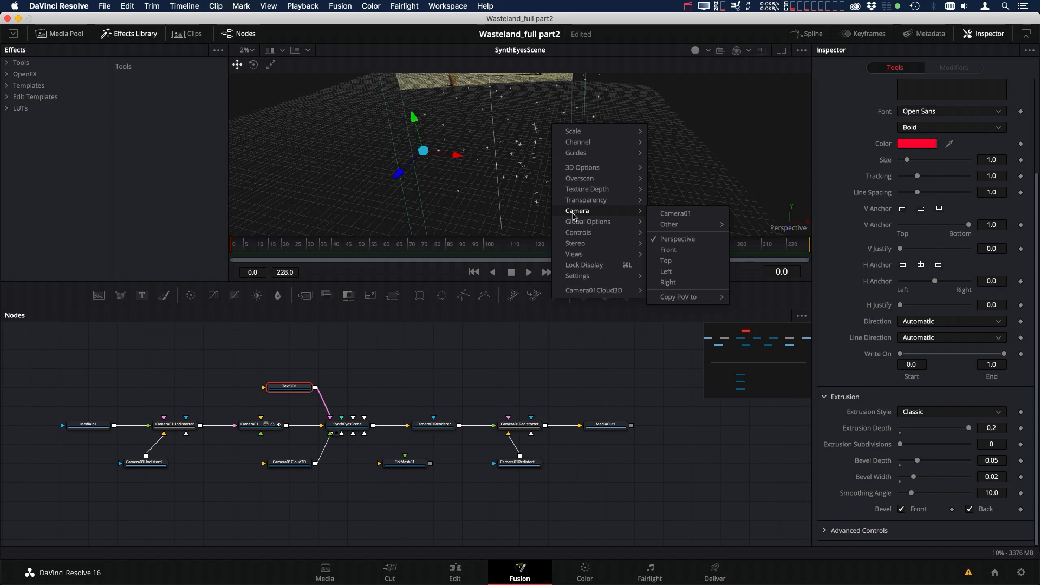
{"action": "left_click", "coordinate": [687, 216]}
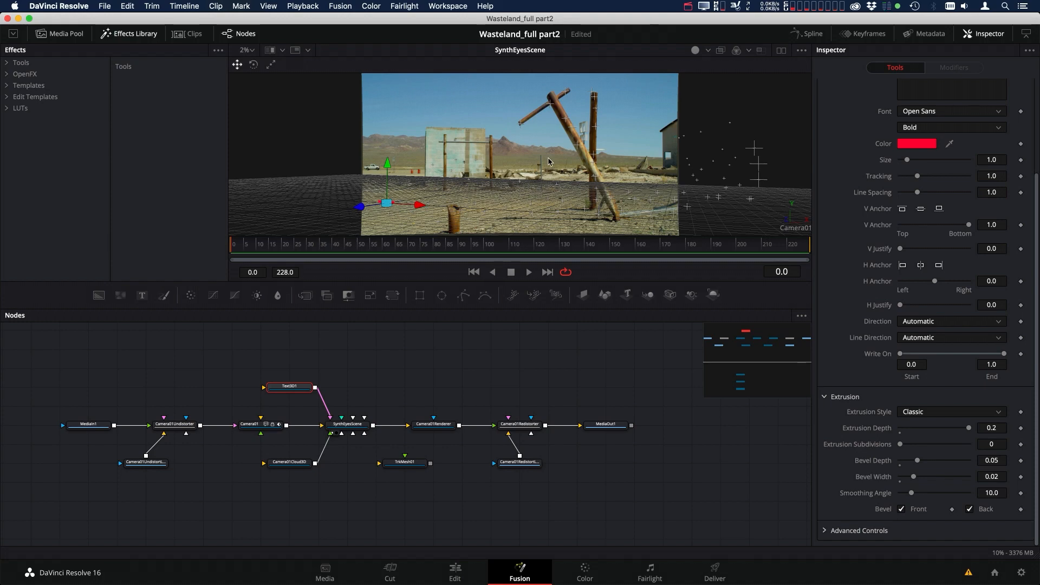
- Turn off the 3D grid in the viewer
{"action": "right_click", "coordinate": [515, 198]}
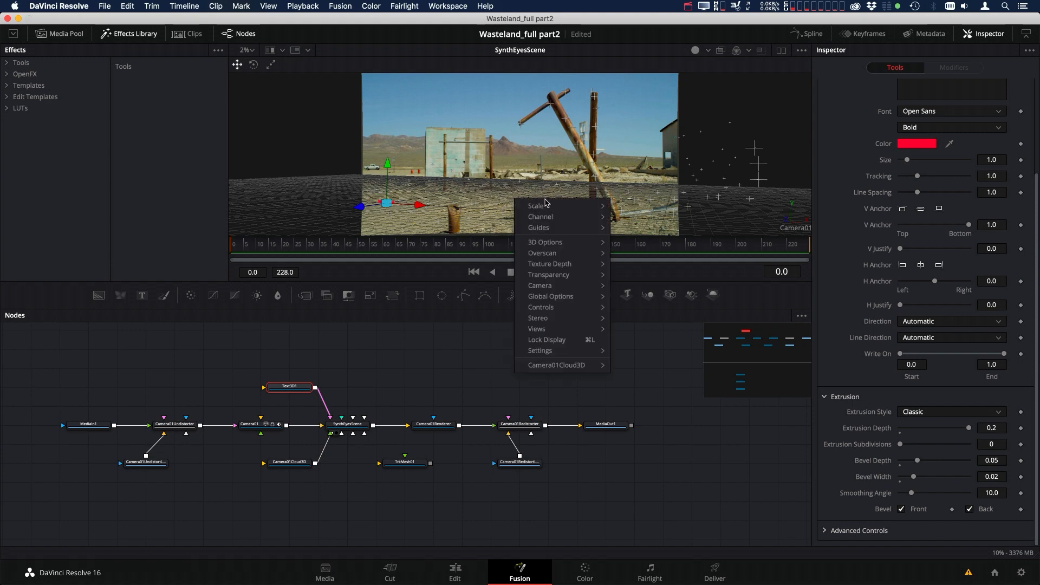
{"action": "mouse_move", "coordinate": [557, 261]}
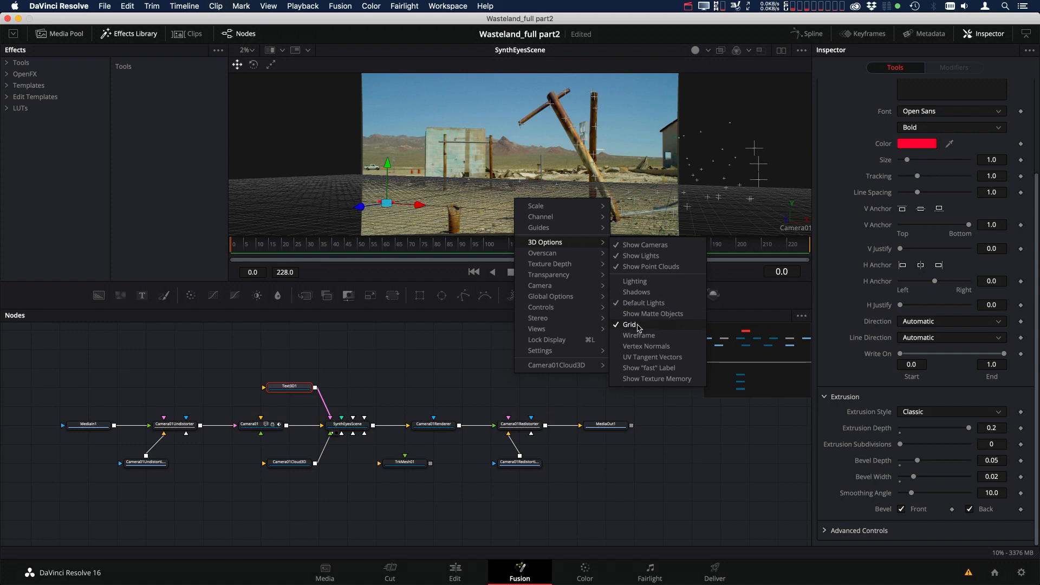
{"action": "left_click", "coordinate": [629, 325]}
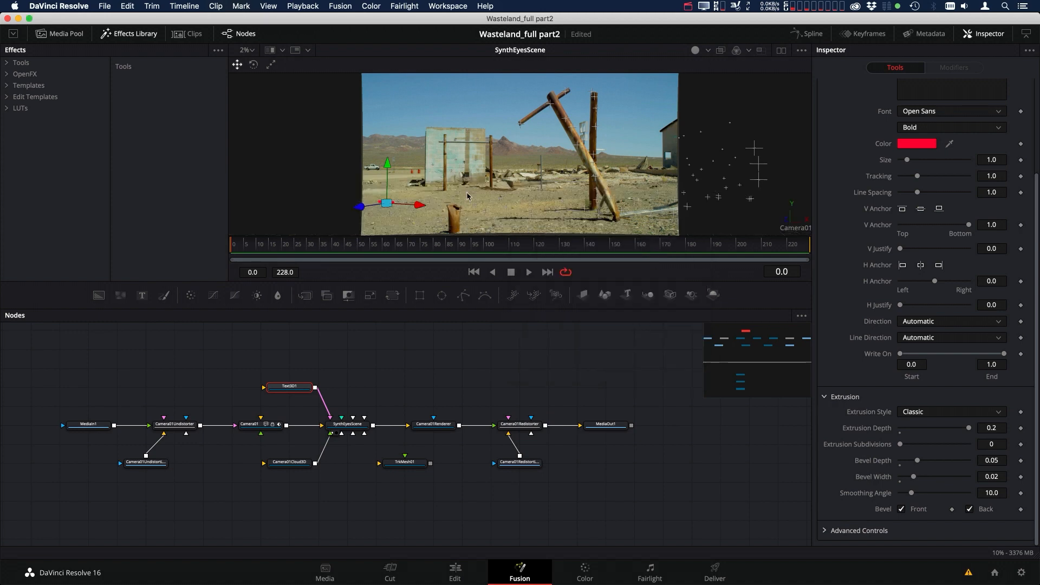
- Copy the Tracker128 point from the Camera01Cloud3D point cloud and paste its position into Text3D1's translation group
{"action": "left_click", "coordinate": [550, 200]}
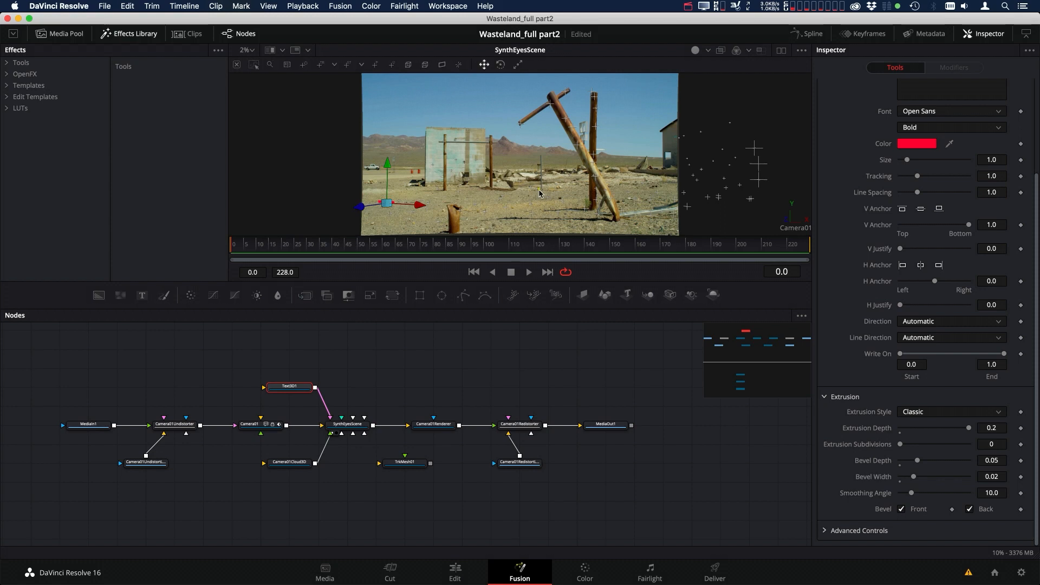
{"action": "right_click", "coordinate": [539, 194]}
{"action": "mouse_move", "coordinate": [565, 364]}
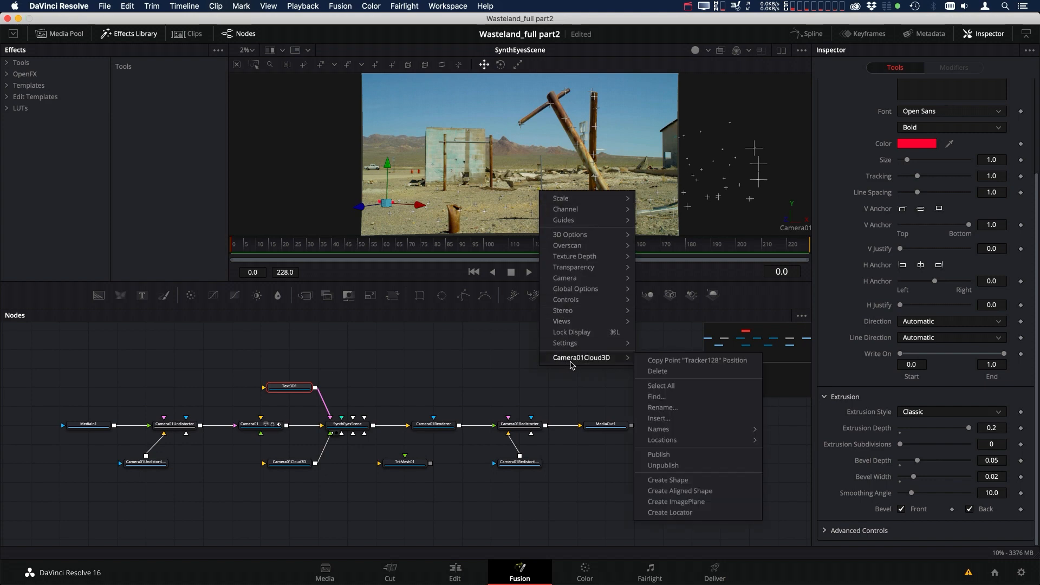
{"action": "left_click", "coordinate": [695, 361]}
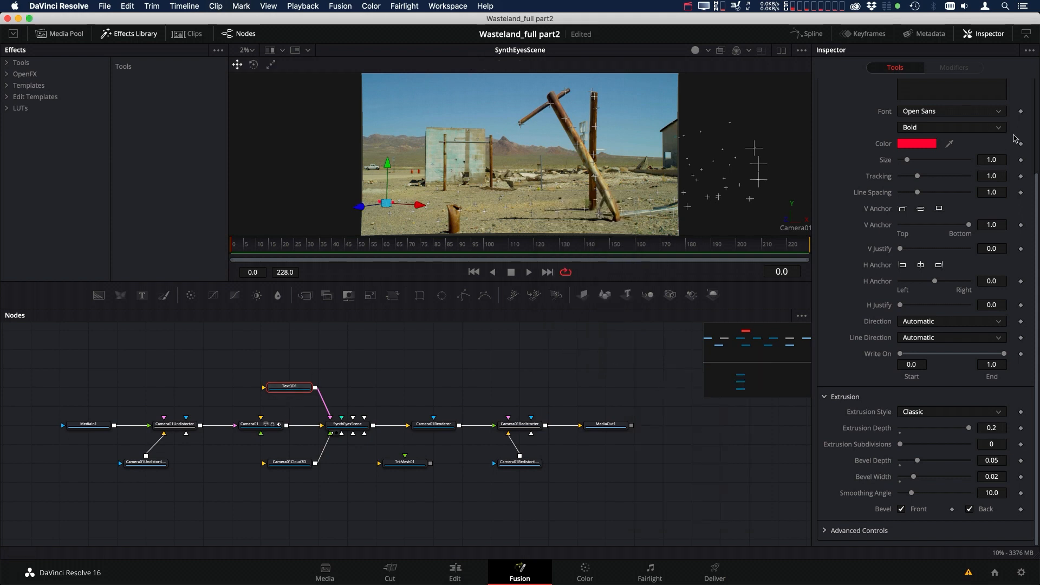
{"action": "scroll", "coordinate": [1037, 118], "scroll_direction": "up", "scroll_amount": 10}
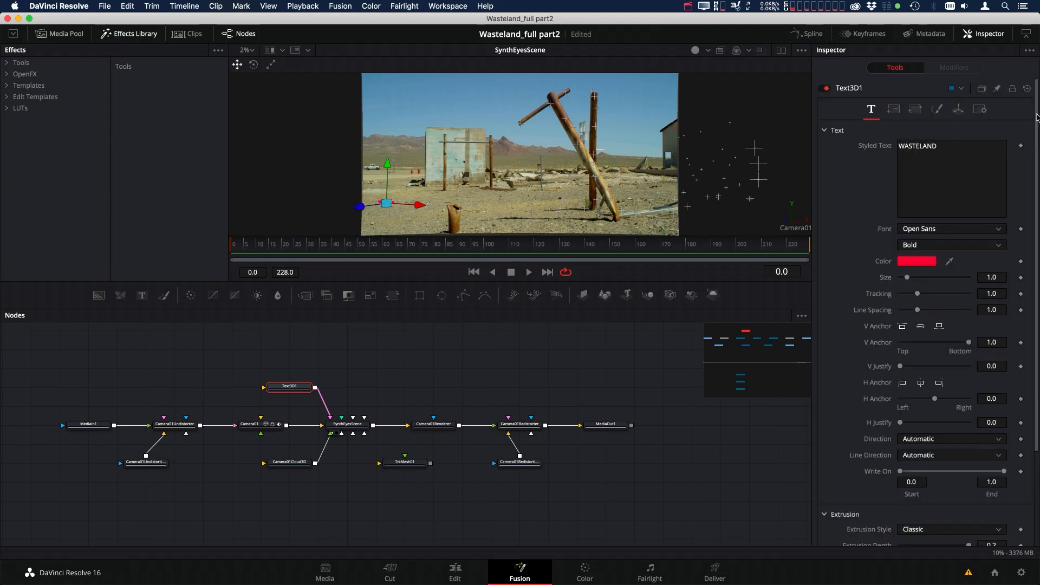
{"action": "left_click", "coordinate": [958, 110]}
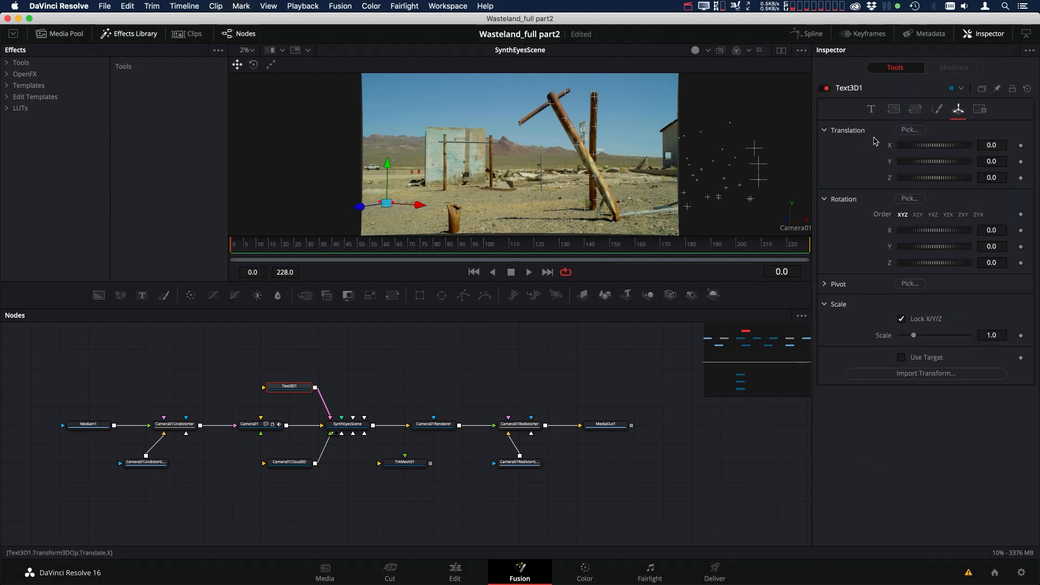
{"action": "right_click", "coordinate": [852, 133]}
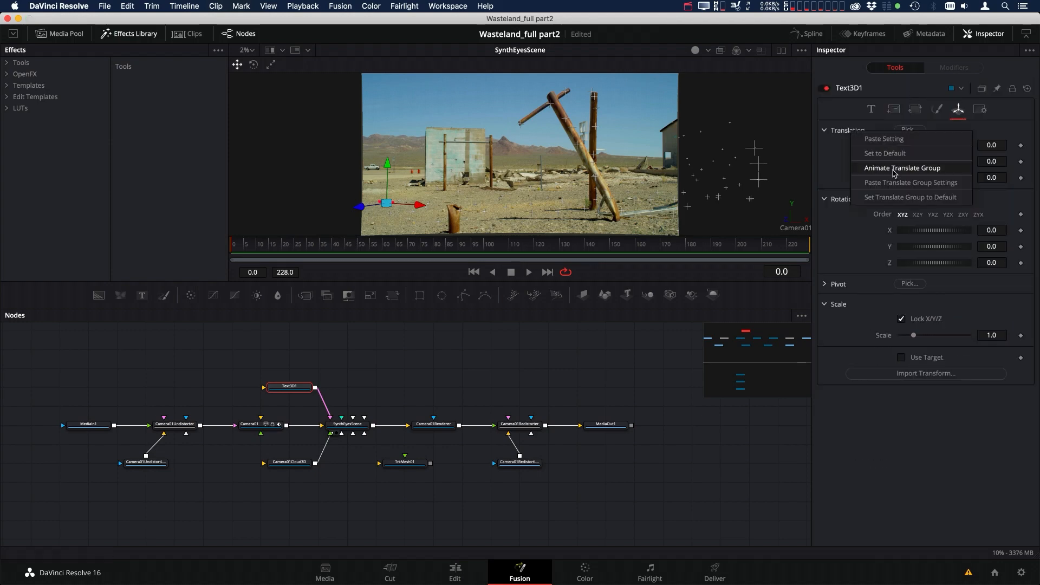
{"action": "left_click", "coordinate": [880, 184]}
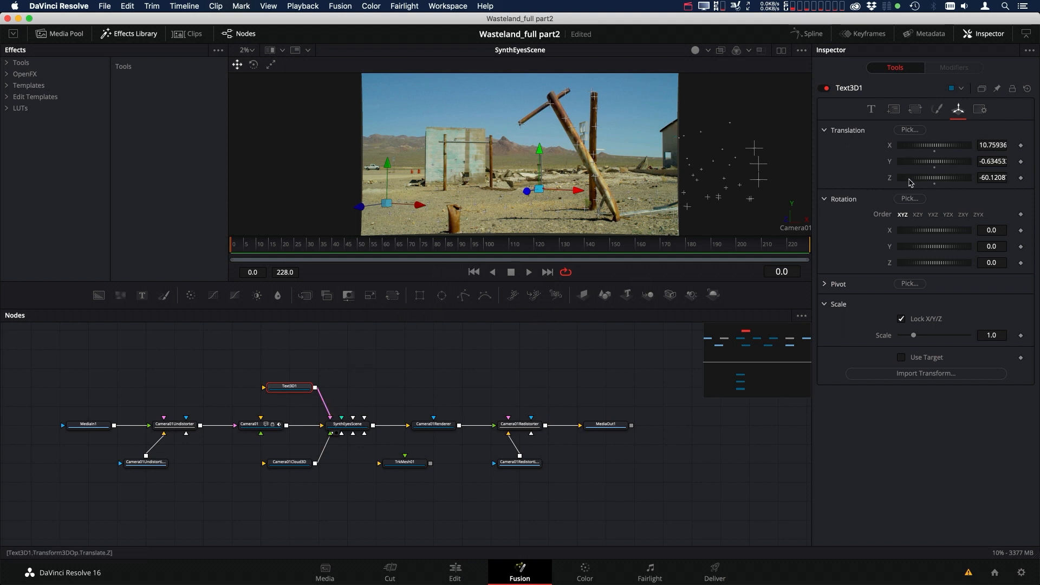
- Rotate the text to 15.7 degrees around Y and set its size to 3.5
{"action": "left_click_drag", "start_coordinate": [923, 248], "coordinate": [926, 248]}
{"action": "left_click", "coordinate": [871, 109]}
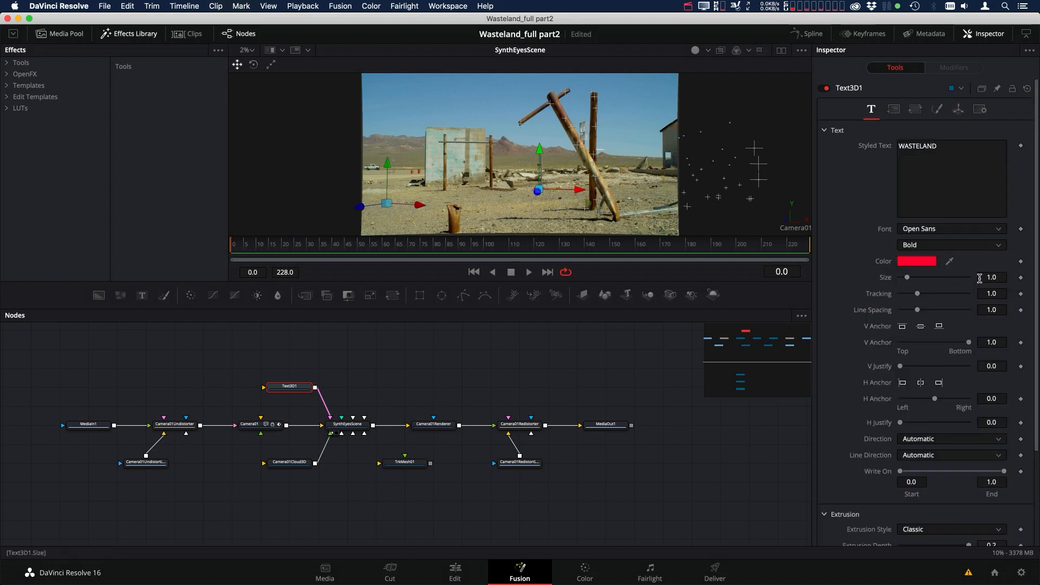
{"action": "left_click", "coordinate": [1003, 276]}
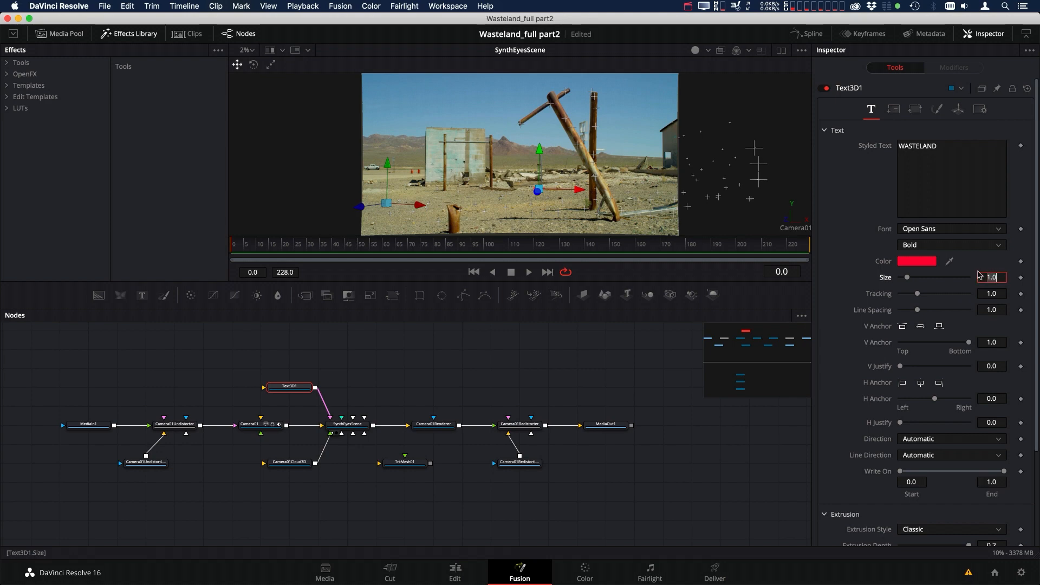
{"action": "type", "text": "3.5"}
{"action": "key", "text": "Tab"}
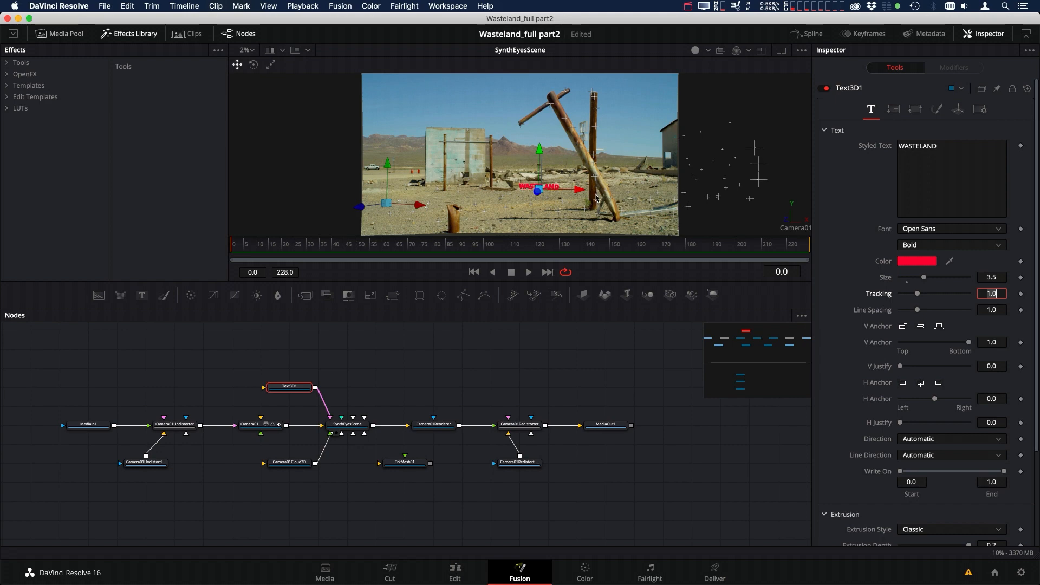
- Move the text right and up to about X 17.8, Y 8.05, Z -62.1 and keyframe its translation group at frame 0
{"action": "left_click_drag", "start_coordinate": [580, 192], "coordinate": [602, 189]}
{"action": "left_click_drag", "start_coordinate": [564, 152], "coordinate": [565, 118]}
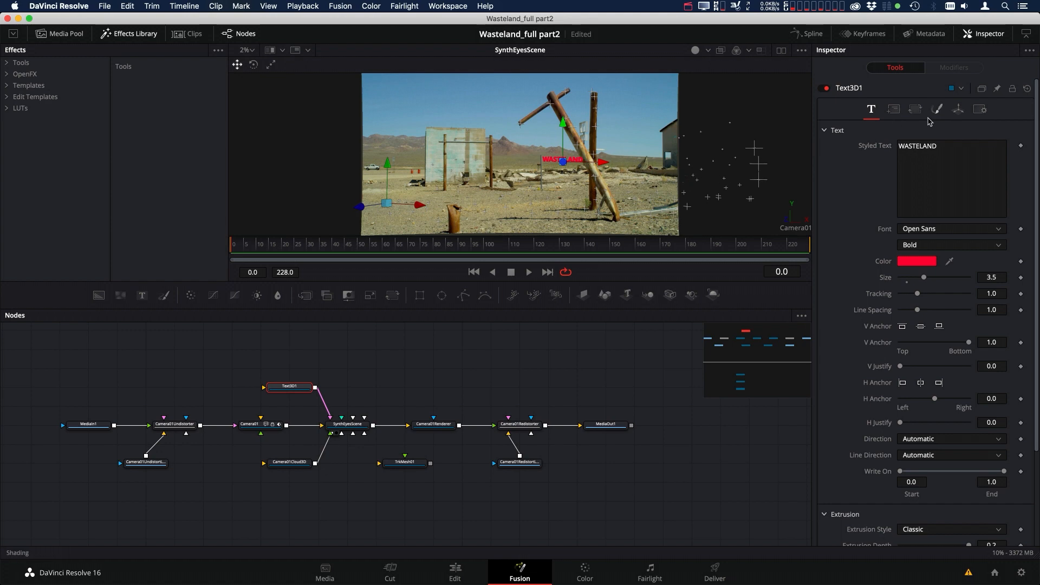
{"action": "left_click", "coordinate": [959, 110]}
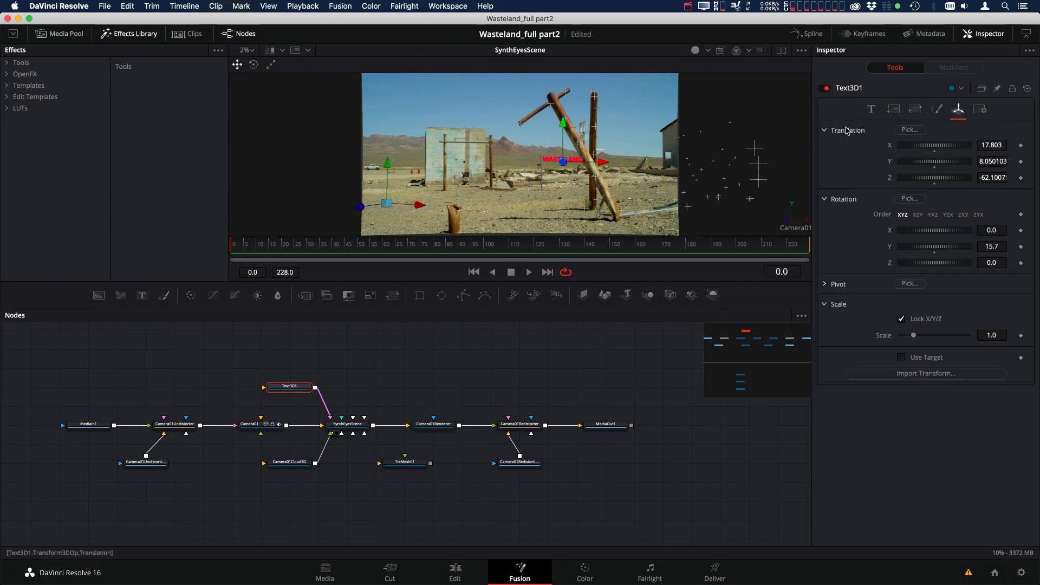
{"action": "right_click", "coordinate": [848, 135]}
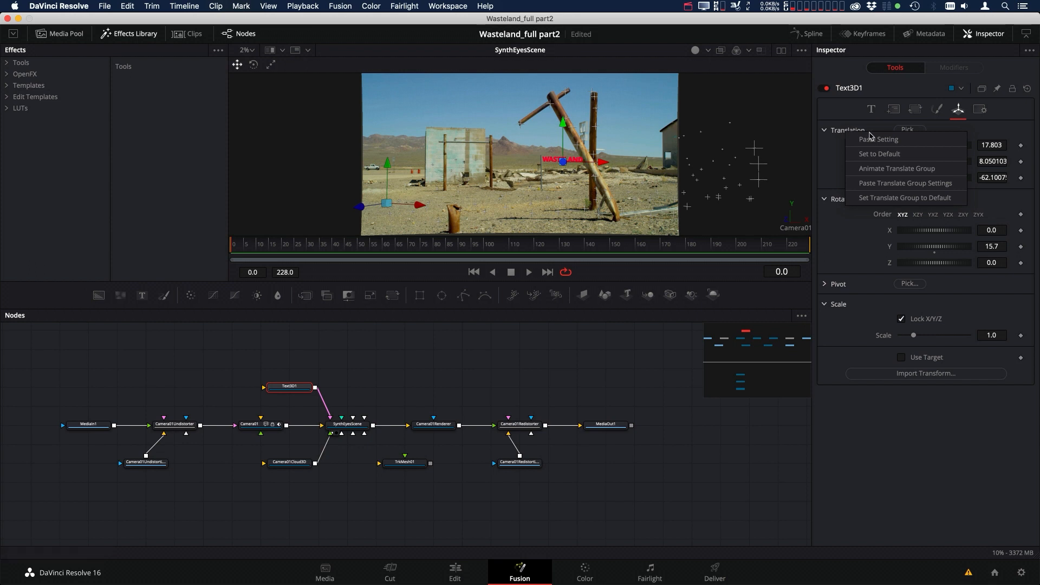
{"action": "left_click", "coordinate": [877, 170]}
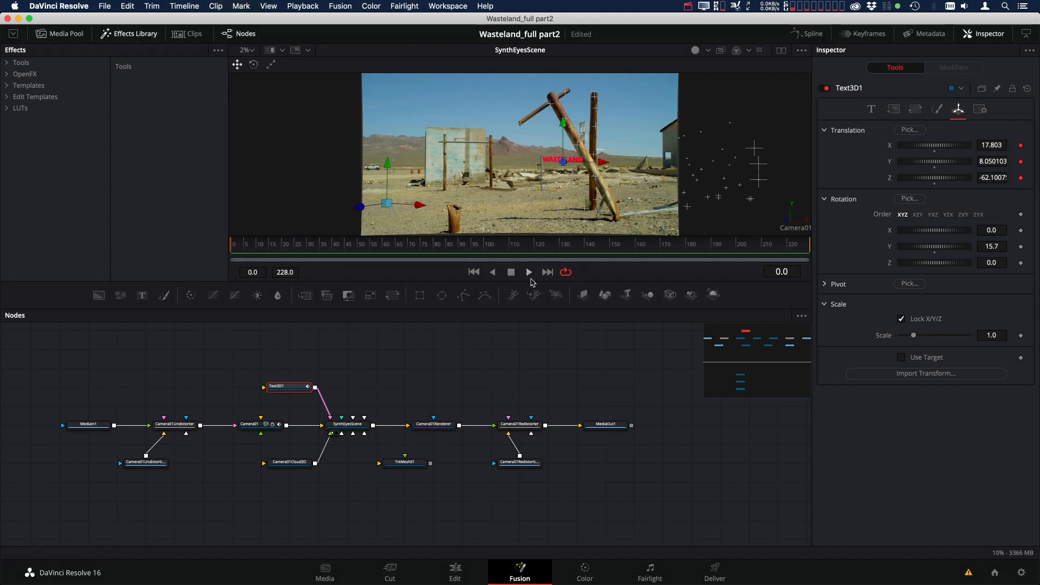
- Go to the last frame, 228, and switch the SynthEyesScene viewer from the tracked camera to the Perspective view
{"action": "left_click", "coordinate": [548, 272]}
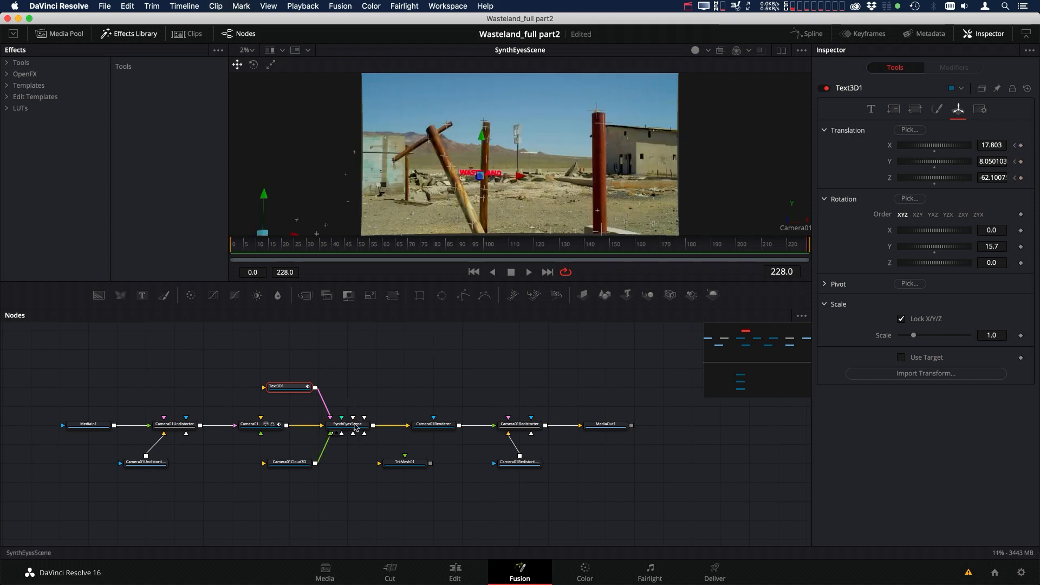
{"action": "right_click", "coordinate": [607, 197]}
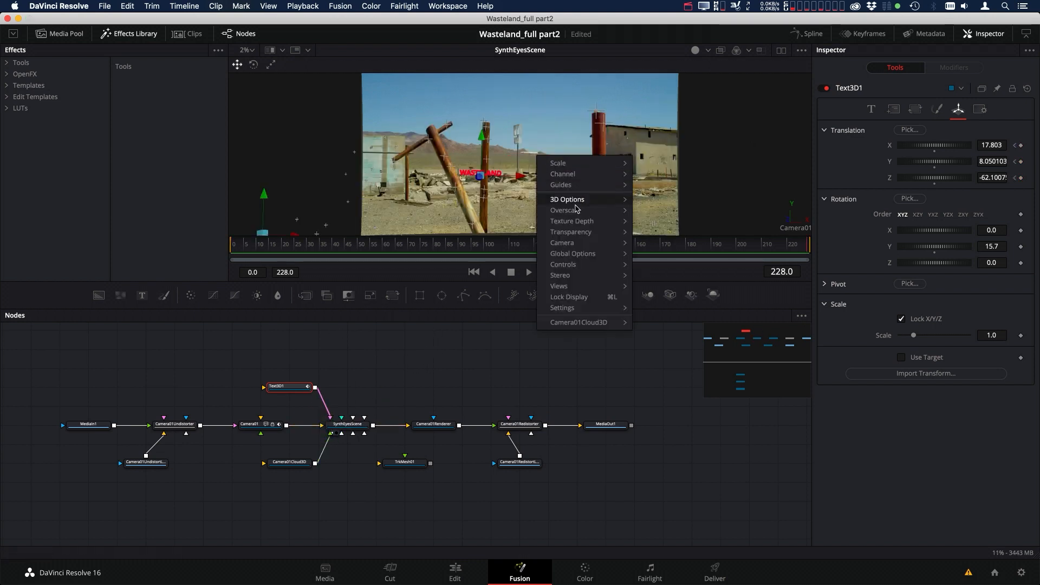
{"action": "mouse_move", "coordinate": [568, 245]}
{"action": "left_click", "coordinate": [662, 270]}
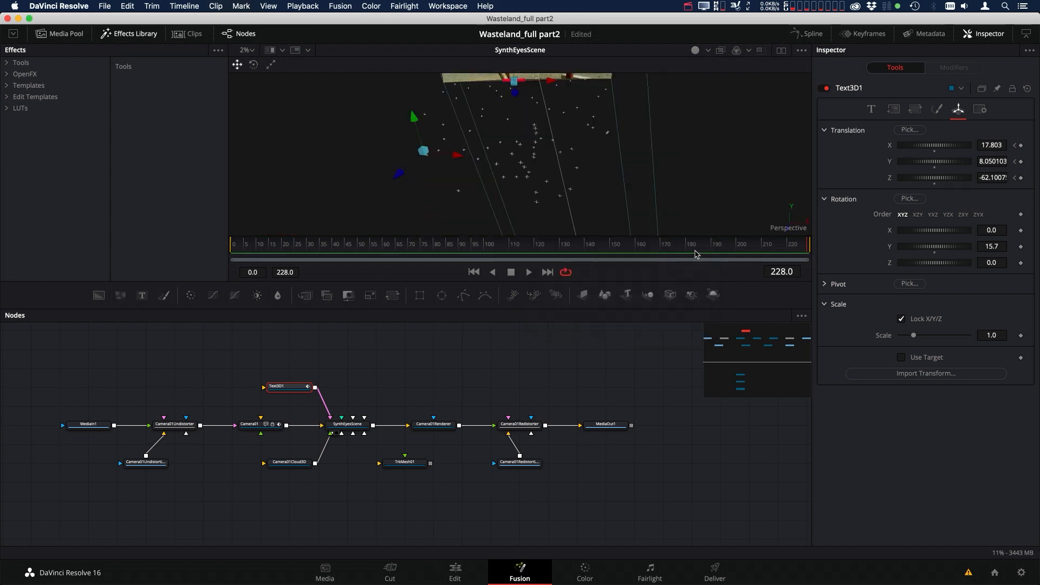
- Move Text3D1 toward the camera to about X 54.1, Y 14.8, Z 45.2 at frame 228
{"action": "left_click_drag", "start_coordinate": [696, 167], "coordinate": [530, 132]}
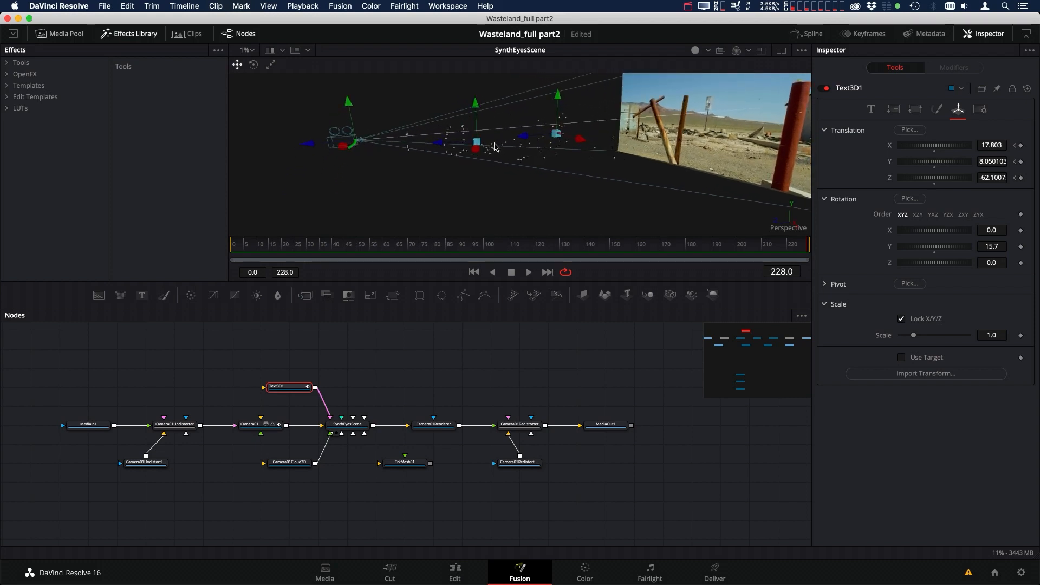
{"action": "left_click_drag", "start_coordinate": [494, 147], "coordinate": [454, 121]}
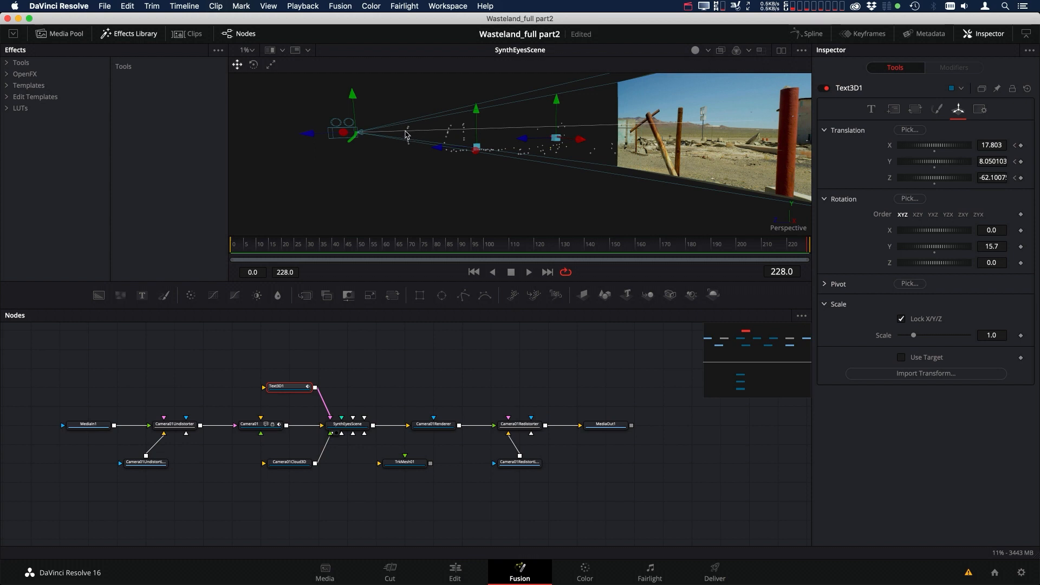
{"action": "left_click_drag", "start_coordinate": [512, 142], "coordinate": [387, 142]}
{"action": "left_click_drag", "start_coordinate": [387, 107], "coordinate": [641, 169]}
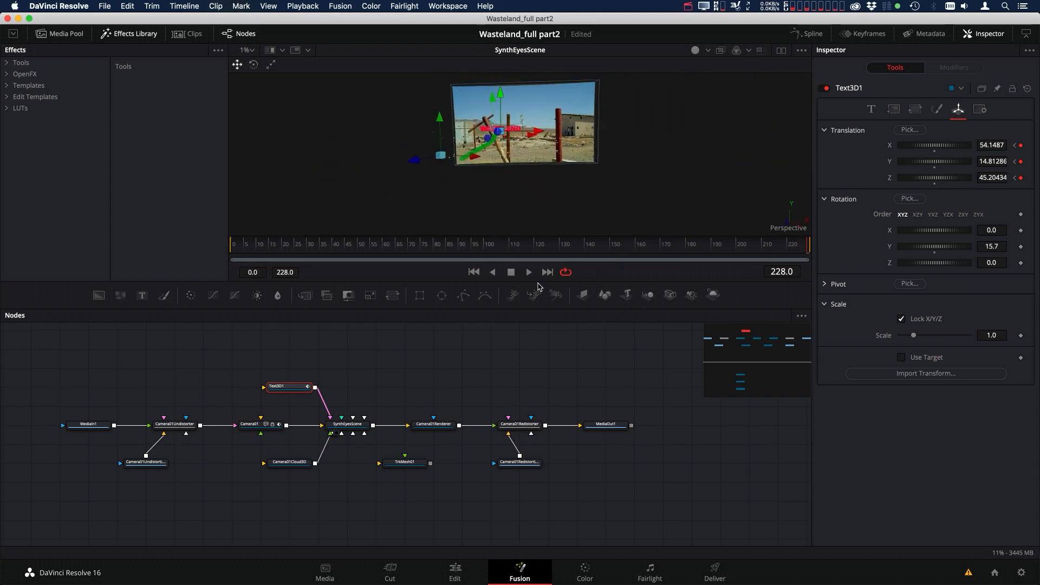
- Paste the copied translation (X 53.5, Y 13, Z 41 at frame 228) and rotation (-8, 13, 1) onto Text3D1 and review the rendered animation
{"action": "left_click", "coordinate": [417, 433]}
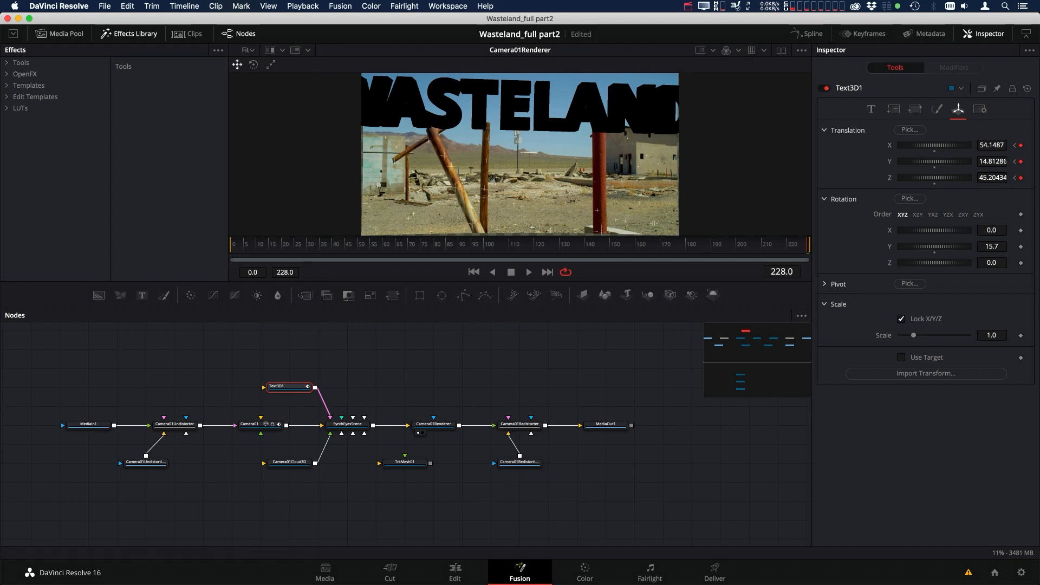
{"action": "right_click", "coordinate": [852, 132]}
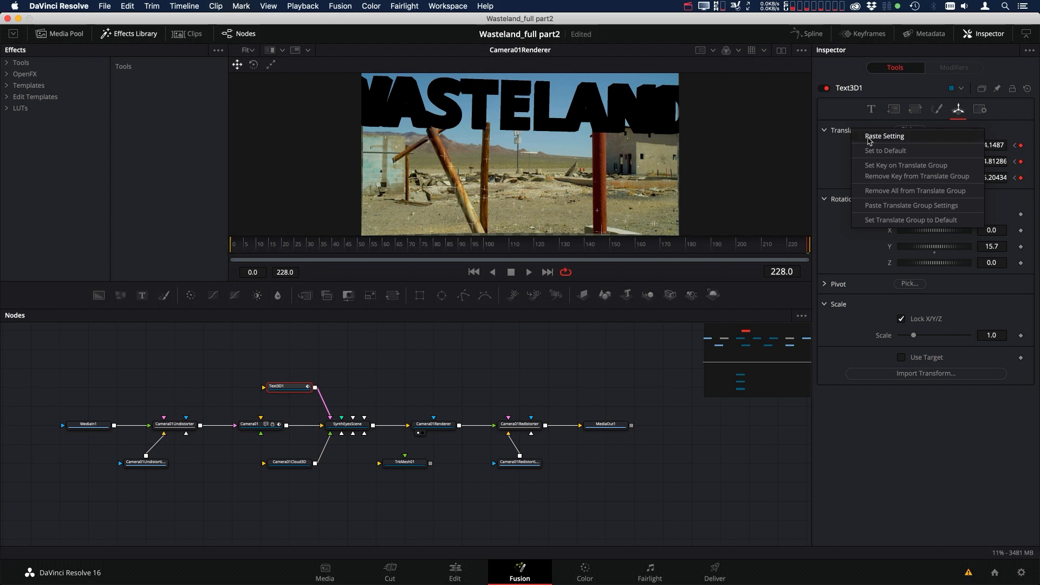
{"action": "left_click", "coordinate": [897, 208]}
{"action": "right_click", "coordinate": [851, 204]}
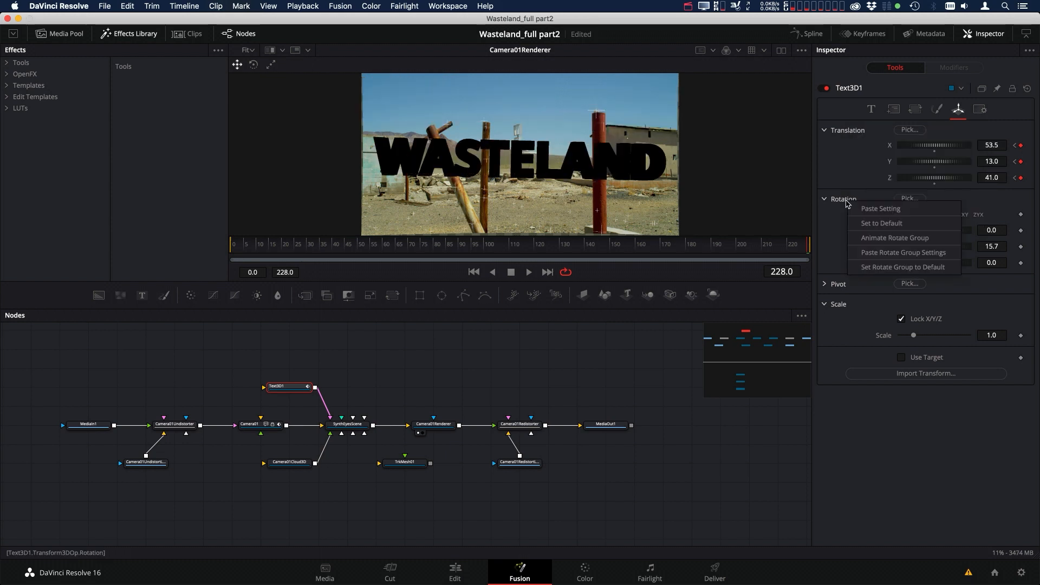
{"action": "left_click", "coordinate": [885, 253]}
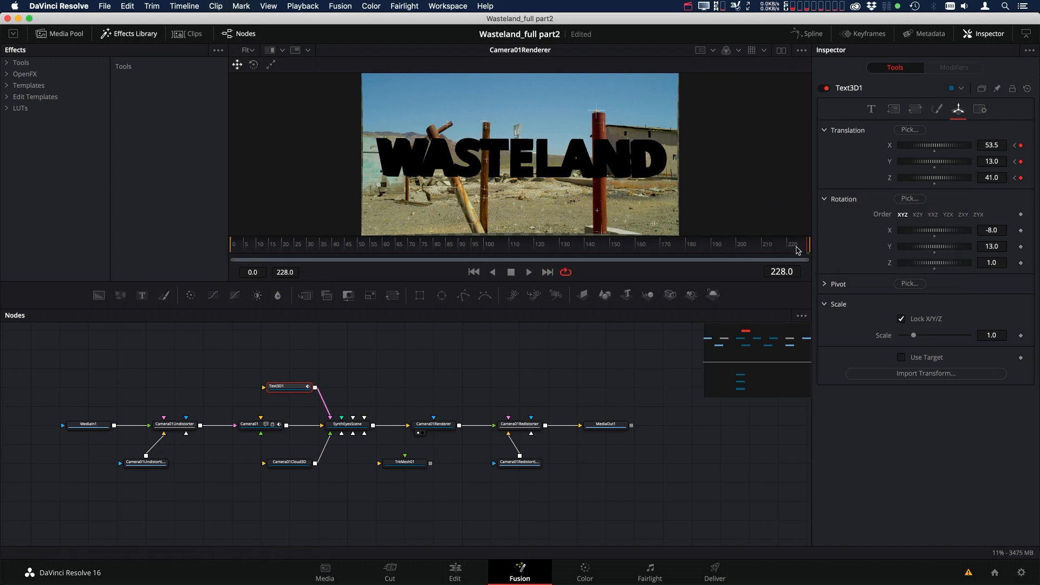
{"action": "left_click_drag", "start_coordinate": [807, 250], "coordinate": [302, 250]}
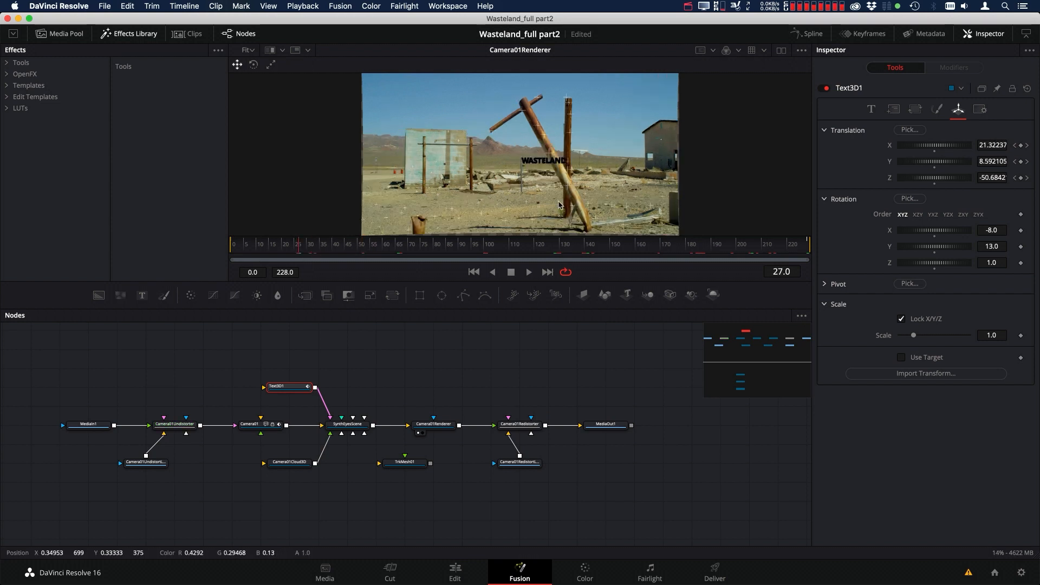
{"action": "left_click", "coordinate": [474, 272]}
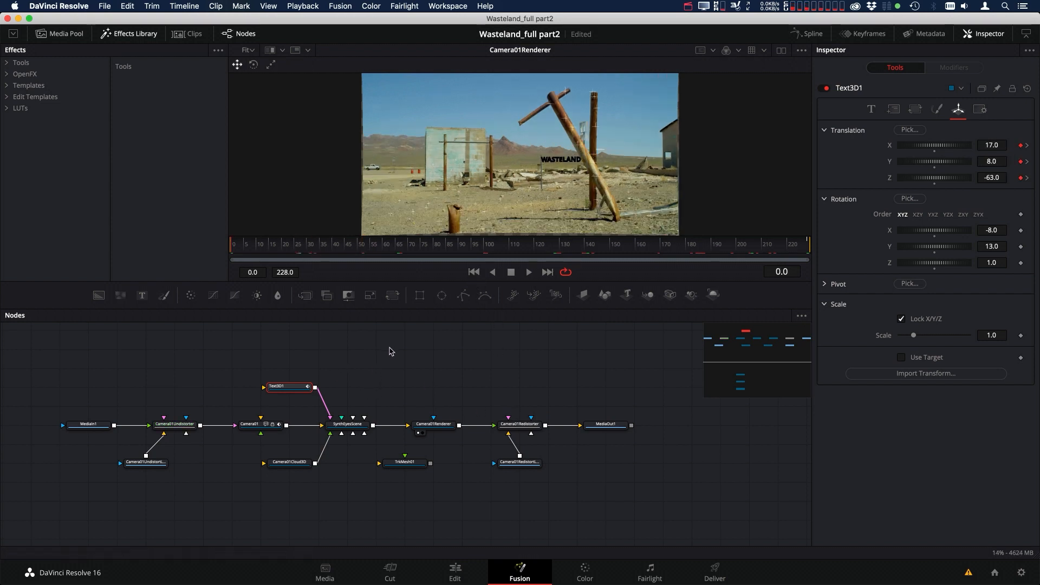
- Add a spotlight node, remove the extra Merge3D1 node and connect the spotlight directly to SynthEyesScene
{"action": "mouse_move", "coordinate": [366, 374]}
{"action": "left_mouse_down"}
{"action": "mouse_move", "coordinate": [364, 365]}
{"action": "mouse_move", "coordinate": [362, 389]}
{"action": "left_mouse_up"}
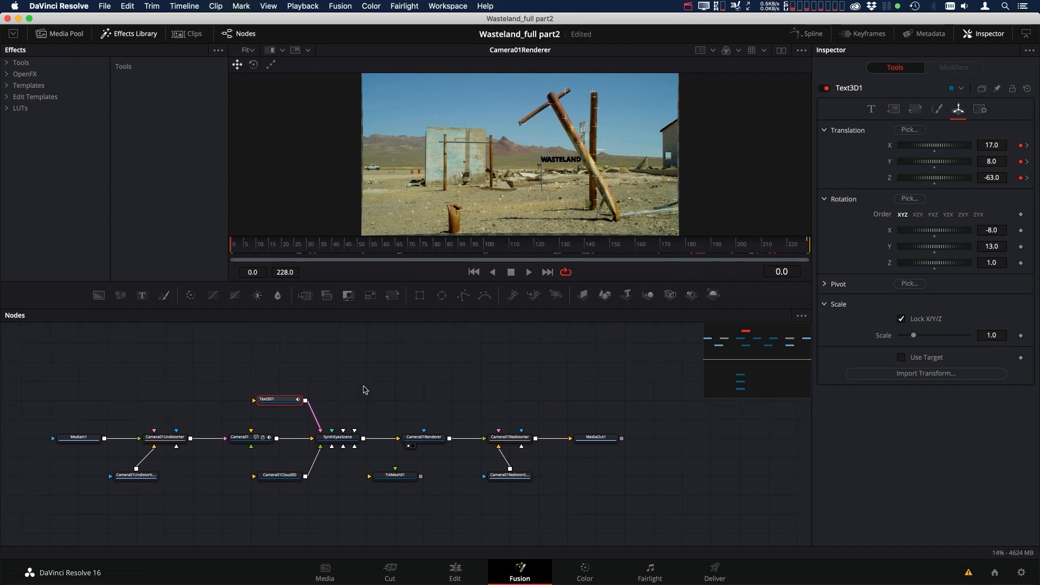
{"action": "key", "text": "shift+space"}
{"action": "type", "text": "spot"}
{"action": "left_click", "coordinate": [767, 352]}
{"action": "left_click", "coordinate": [817, 562]}
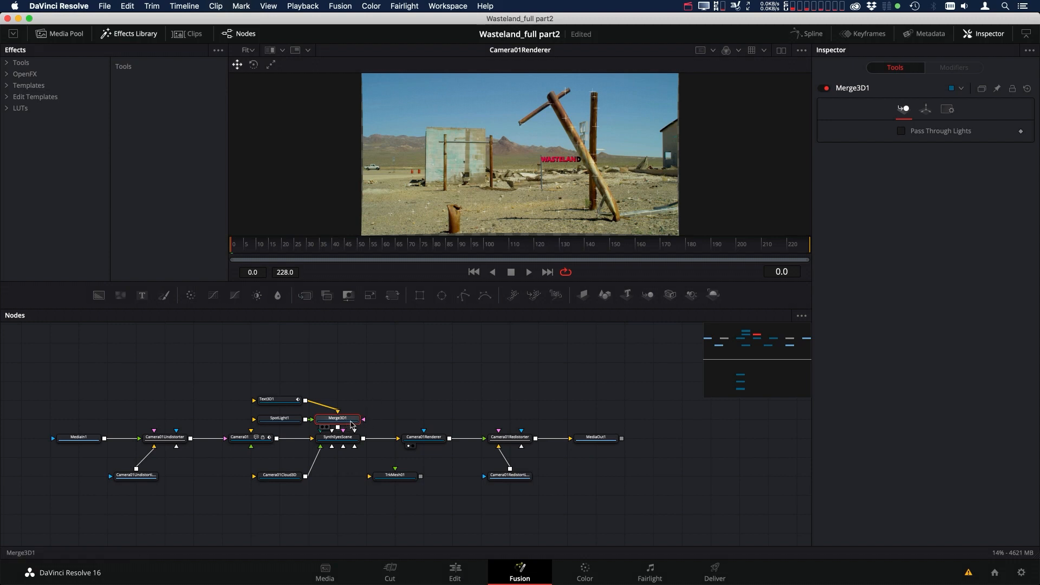
{"action": "key", "text": "Delete"}
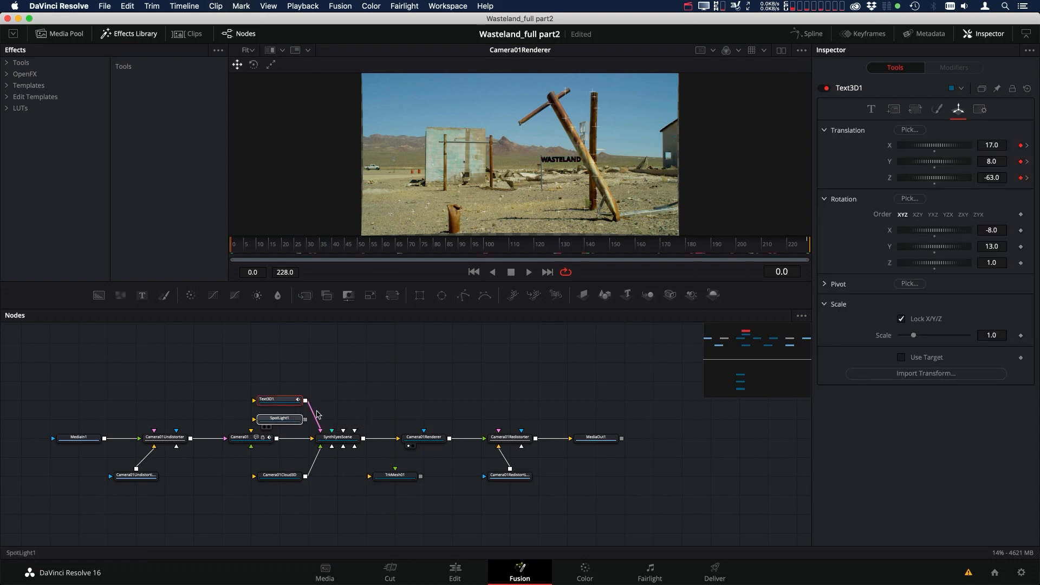
{"action": "left_click_drag", "start_coordinate": [287, 418], "coordinate": [347, 438]}
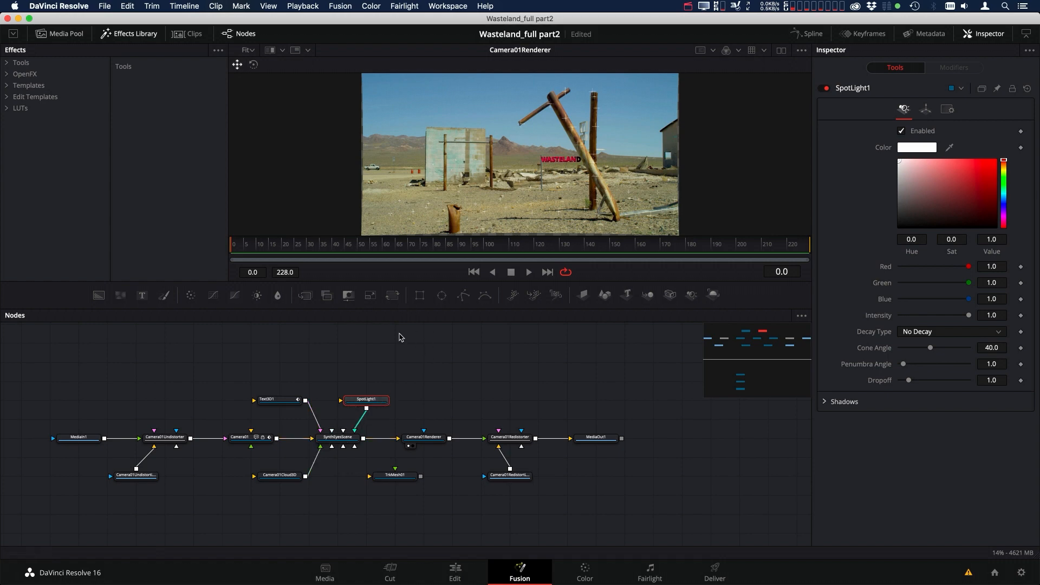
- Move the spotlight up and back above the camera in SynthEyesScene, to about Y 106.4, Z 85.4
{"action": "left_click", "coordinate": [322, 445]}
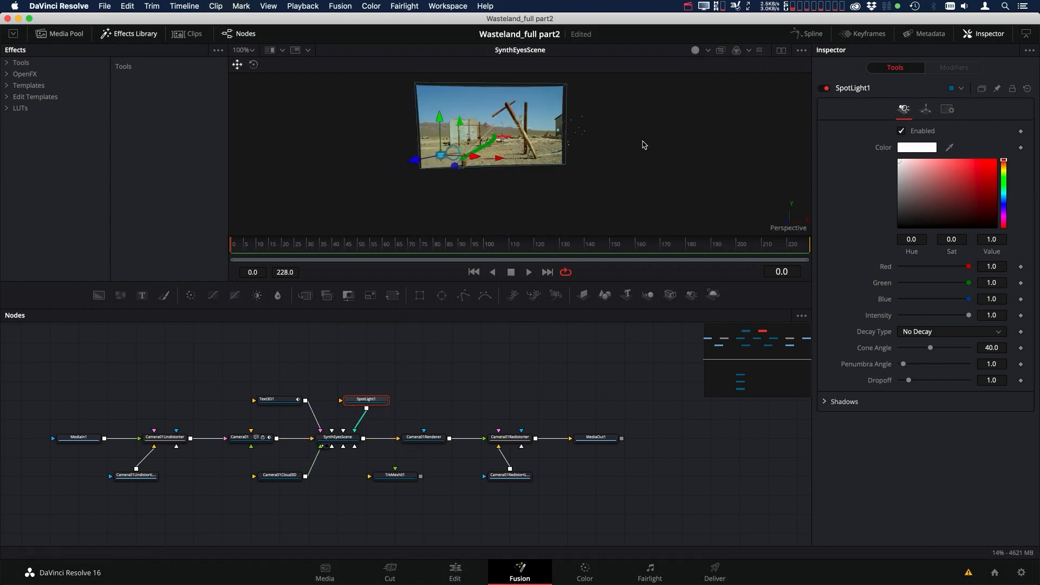
{"action": "left_click_drag", "start_coordinate": [643, 144], "coordinate": [557, 150]}
{"action": "left_click_drag", "start_coordinate": [540, 187], "coordinate": [501, 184]}
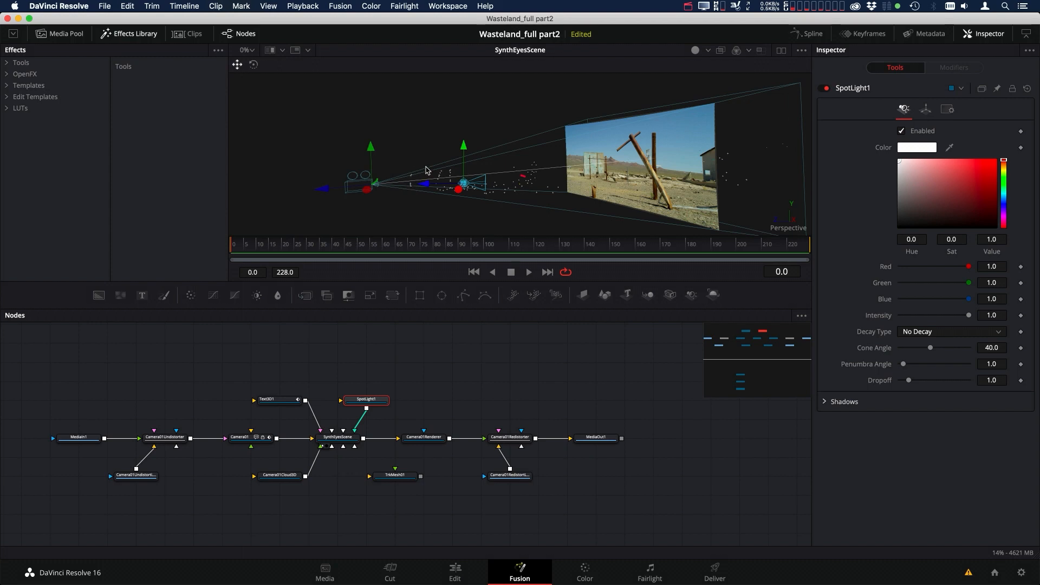
{"action": "left_click_drag", "start_coordinate": [476, 173], "coordinate": [464, 125]}
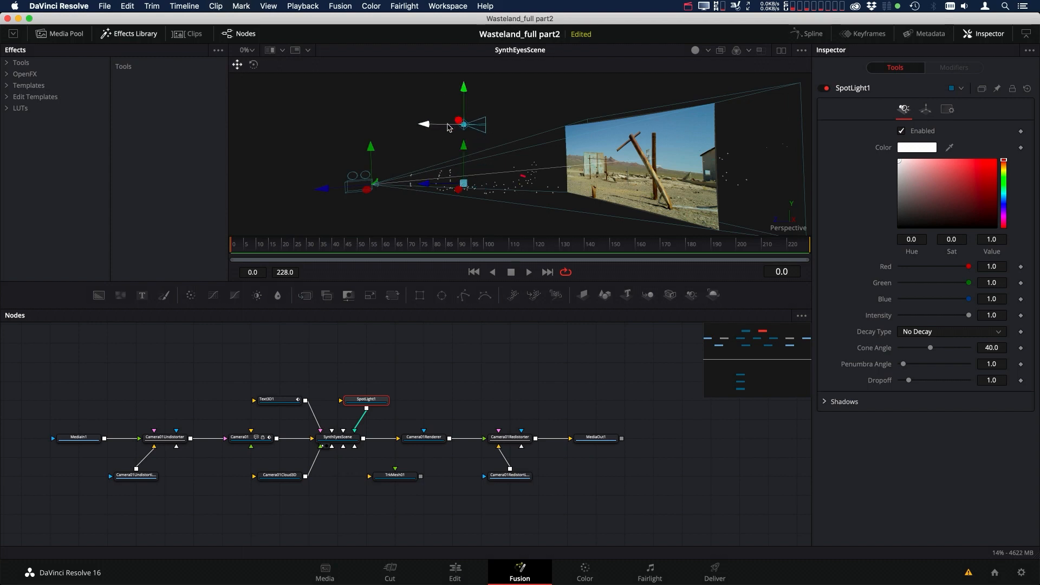
{"action": "left_click_drag", "start_coordinate": [399, 131], "coordinate": [343, 129]}
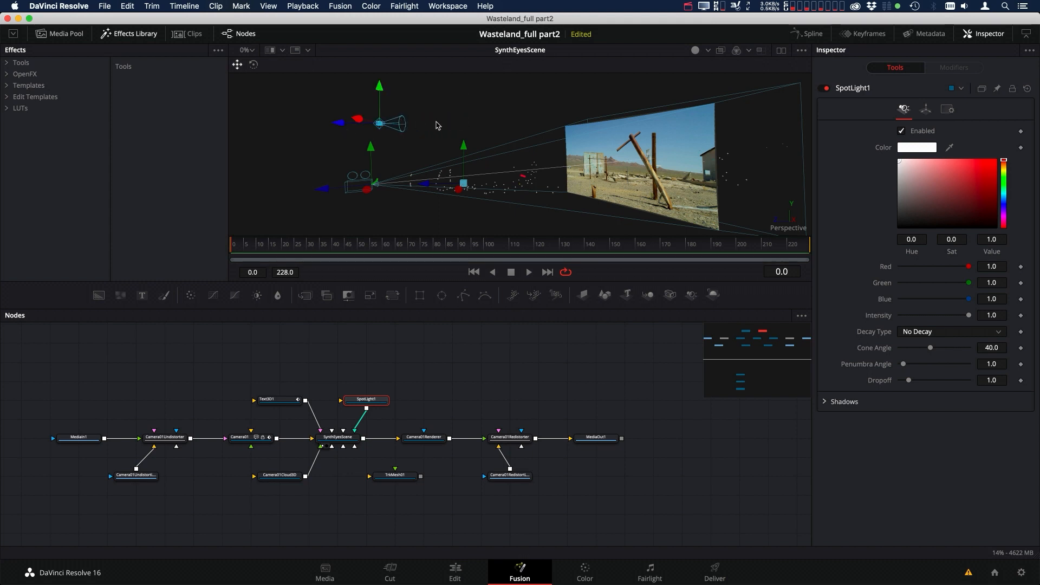
{"action": "left_click_drag", "start_coordinate": [436, 122], "coordinate": [454, 139]}
{"action": "left_click_drag", "start_coordinate": [384, 104], "coordinate": [387, 63]}
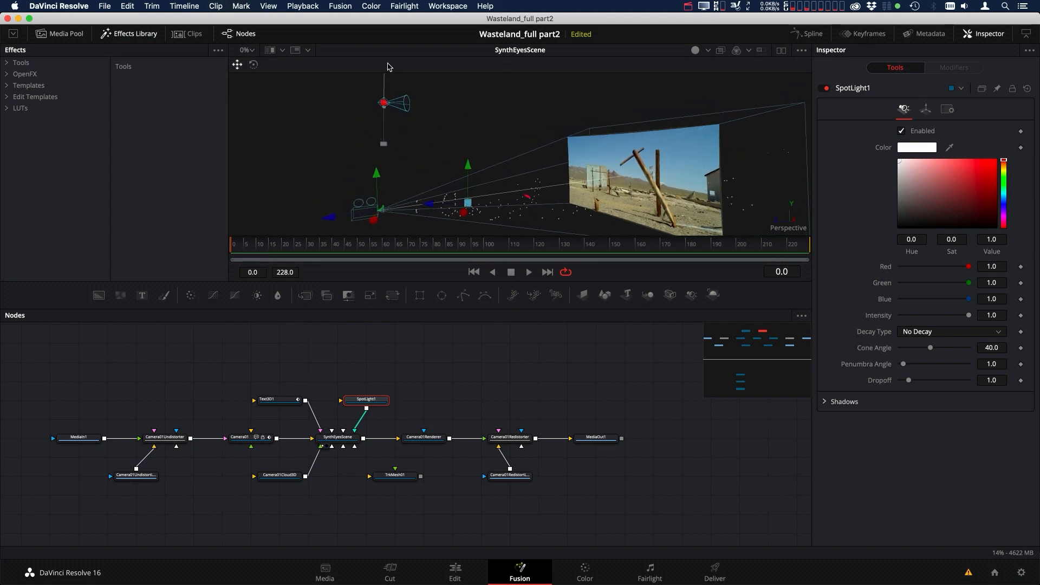
{"action": "left_click_drag", "start_coordinate": [414, 126], "coordinate": [415, 129]}
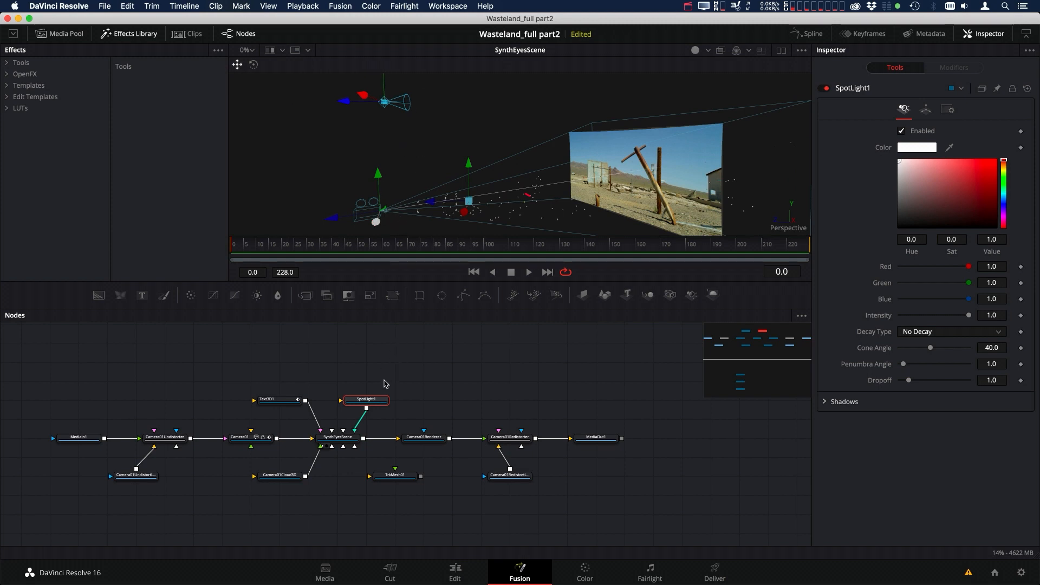
- Paste the copied translation (X 103.8402, Y 218.1134, Z 105.9971) and rotation (X -81.1) onto SpotLight1
{"action": "left_click", "coordinate": [925, 109]}
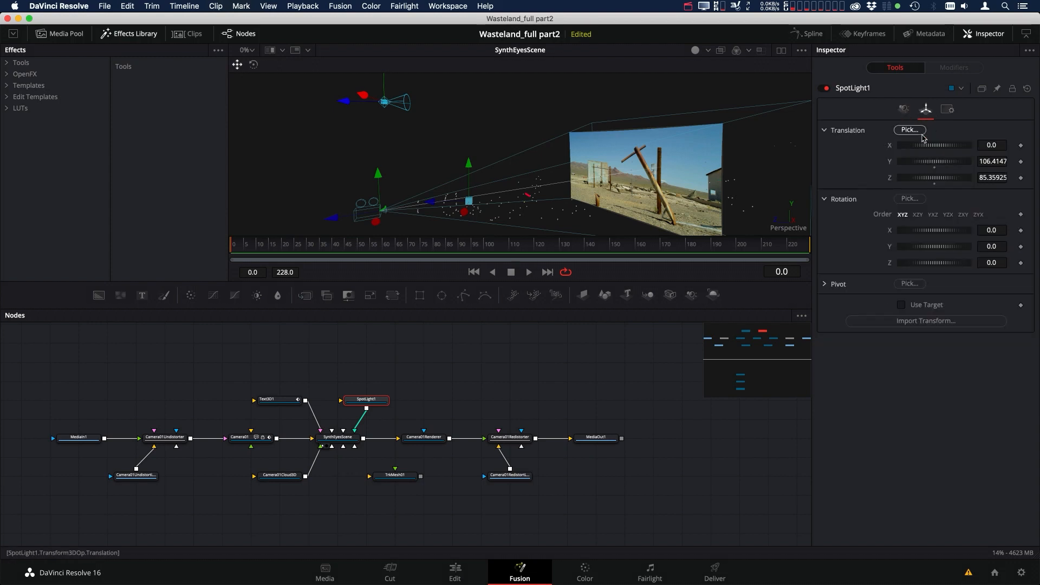
{"action": "right_click", "coordinate": [849, 131]}
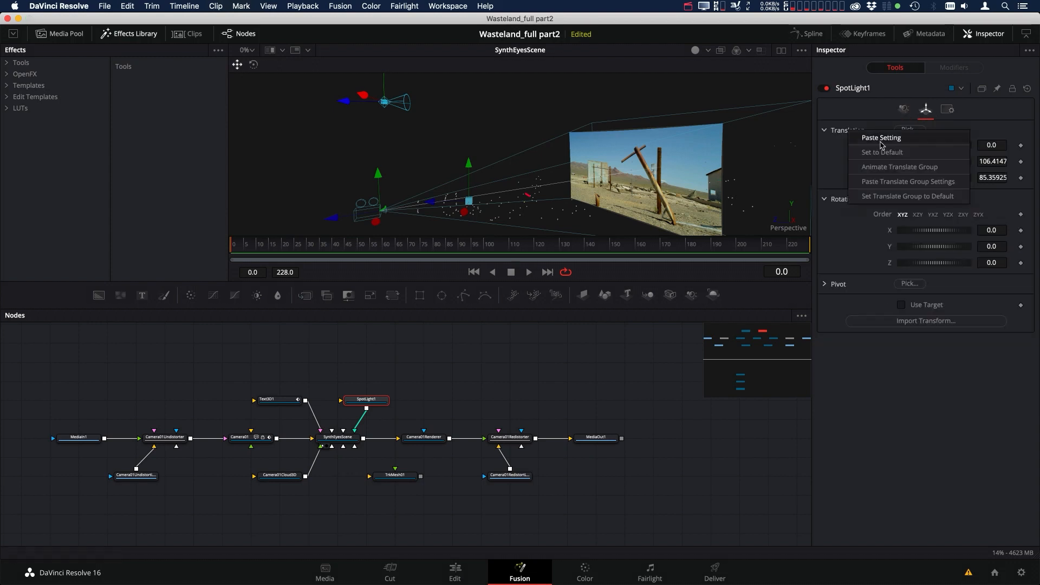
{"action": "left_click", "coordinate": [886, 187]}
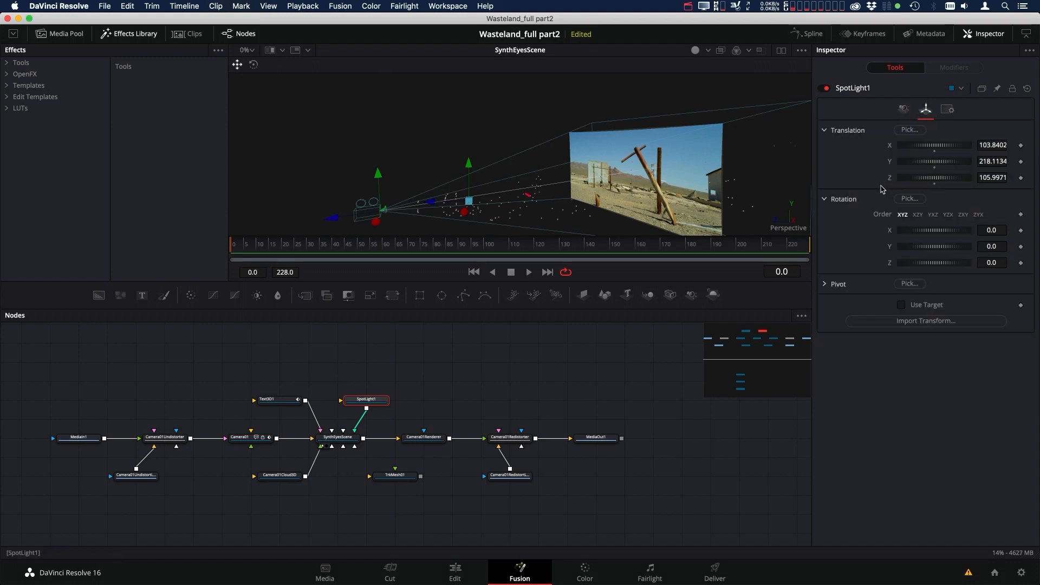
{"action": "right_click", "coordinate": [846, 201]}
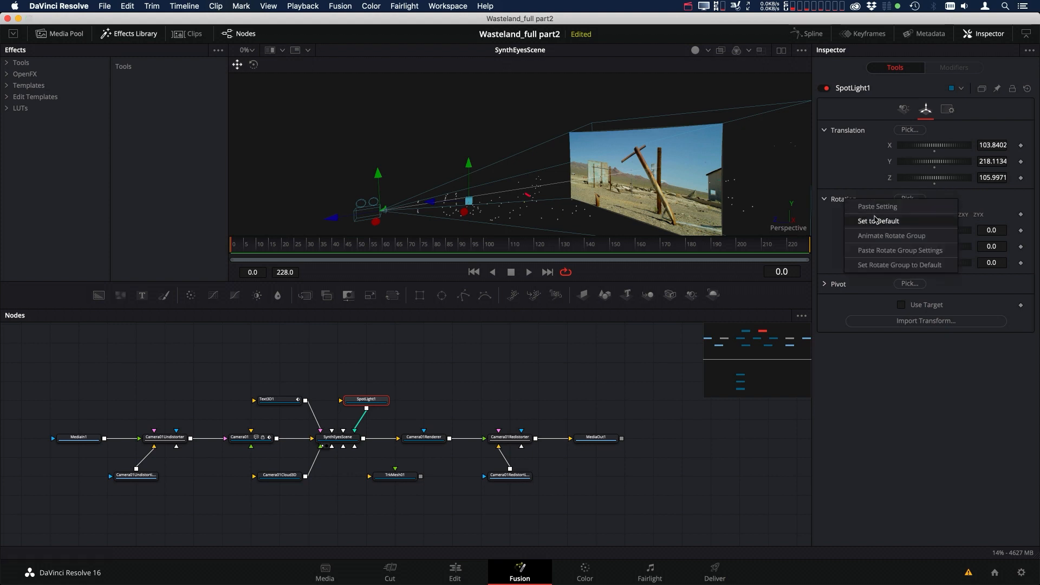
{"action": "left_click", "coordinate": [878, 250]}
{"action": "left_click_drag", "start_coordinate": [495, 133], "coordinate": [414, 181]}
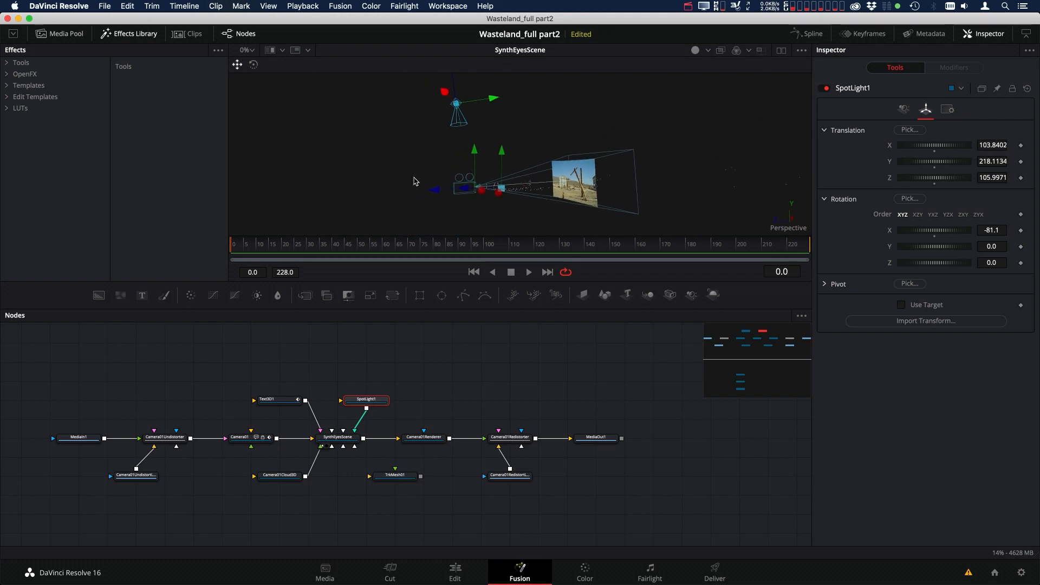
{"action": "left_click_drag", "start_coordinate": [491, 125], "coordinate": [500, 165]}
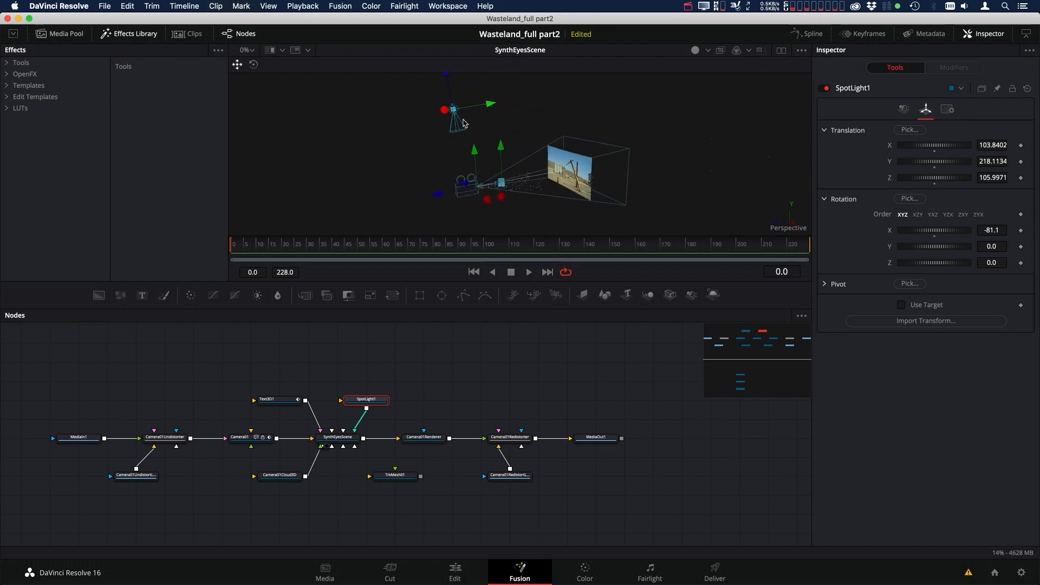
- Widen SpotLight1 to a cone angle of 90 and a penumbra angle of 20
{"action": "left_click", "coordinate": [904, 109]}
{"action": "left_click_drag", "start_coordinate": [931, 349], "coordinate": [1018, 349]}
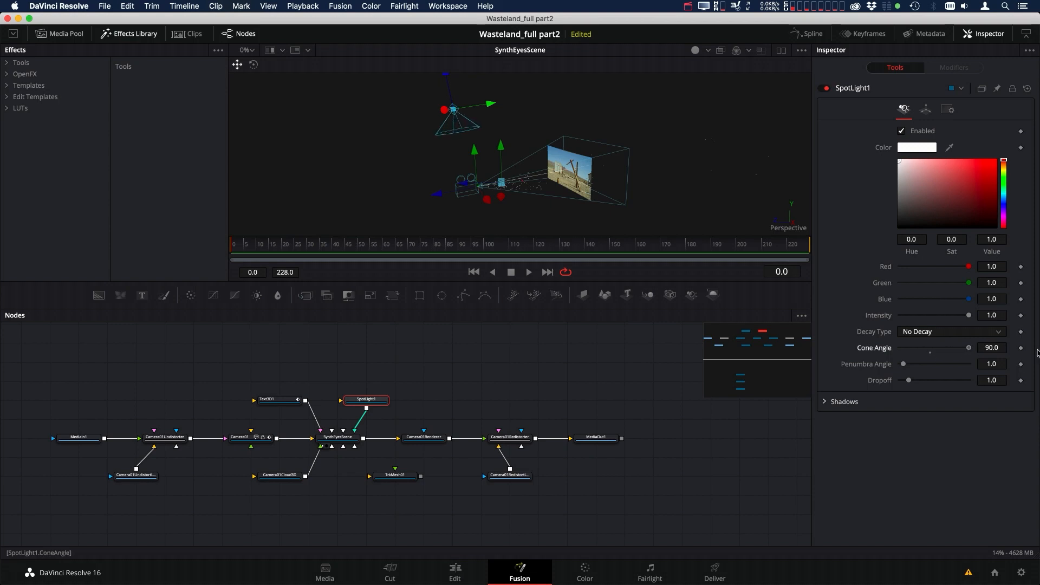
{"action": "left_click_drag", "start_coordinate": [903, 365], "coordinate": [991, 369]}
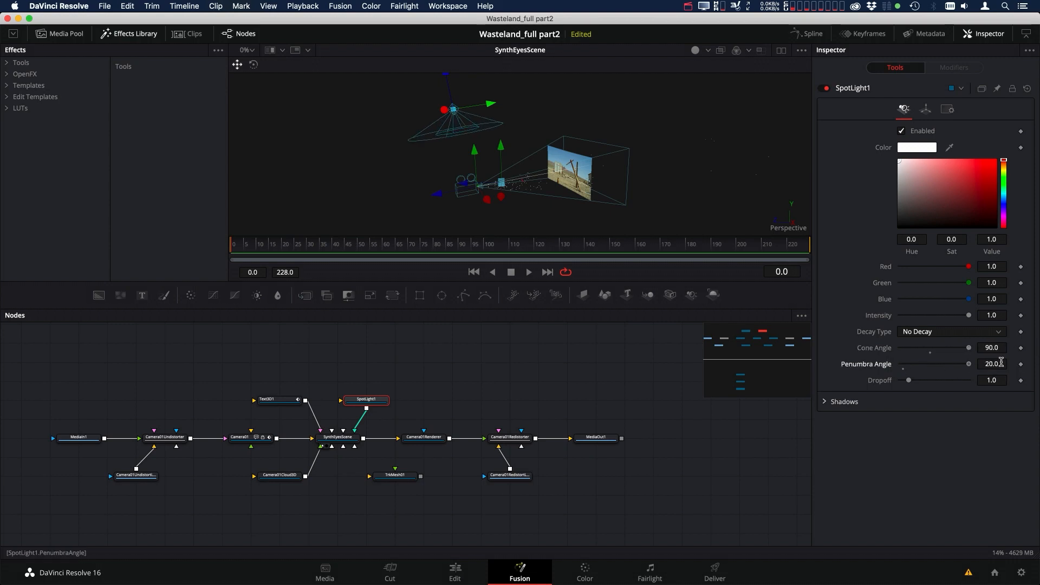
{"action": "left_click_drag", "start_coordinate": [577, 194], "coordinate": [613, 194]}
- Check the lit text in the Camera01Renderer output at the last and first frames
{"action": "left_click_drag", "start_coordinate": [430, 436], "coordinate": [739, 179]}
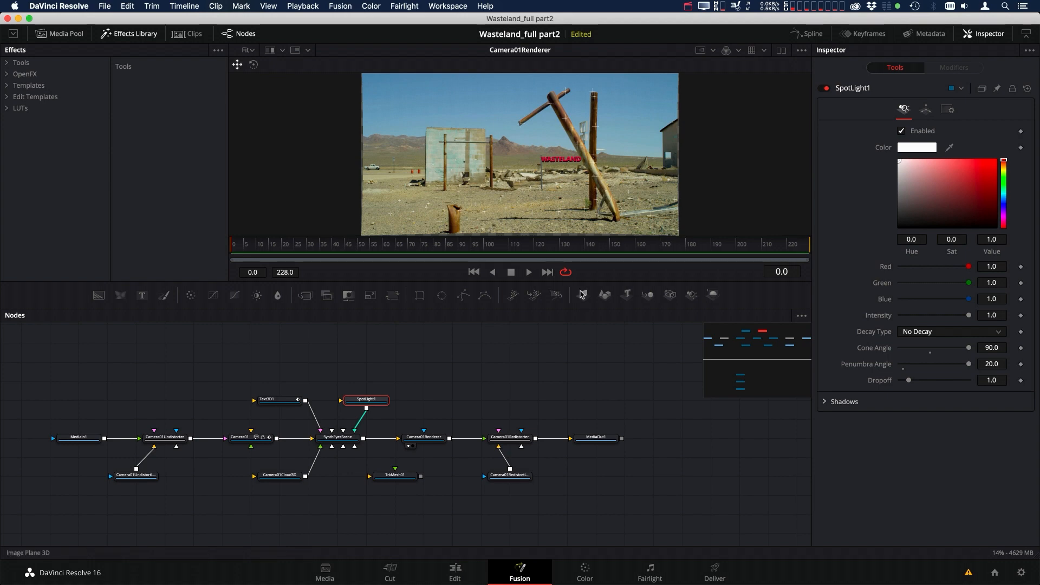
{"action": "left_click", "coordinate": [547, 272]}
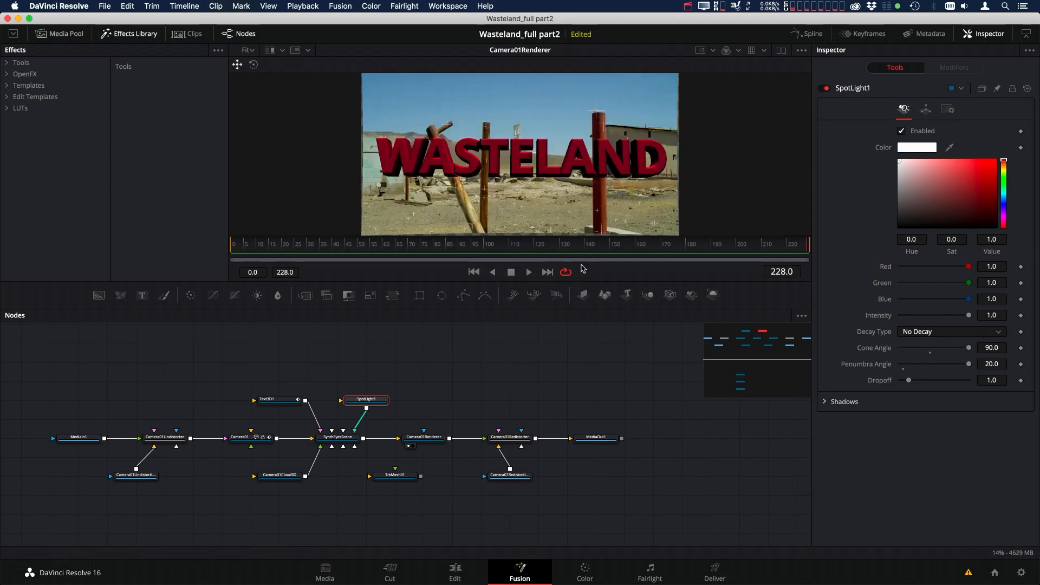
{"action": "left_click", "coordinate": [474, 272]}
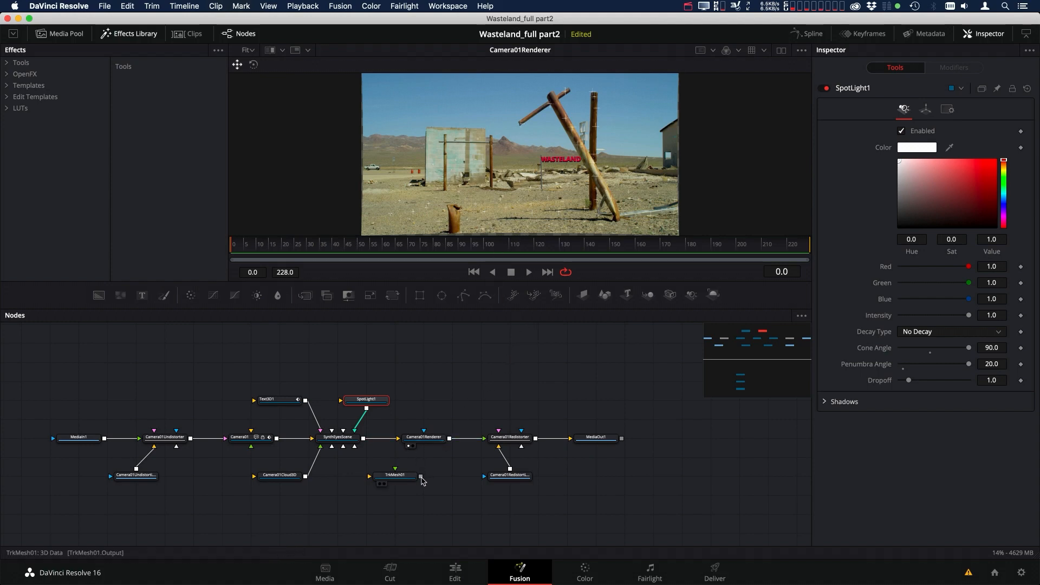
- Connect the TrkMesh01 ground mesh to SynthEyesScene and open the Camera01Renderer settings
{"action": "left_click_drag", "start_coordinate": [420, 476], "coordinate": [355, 446]}
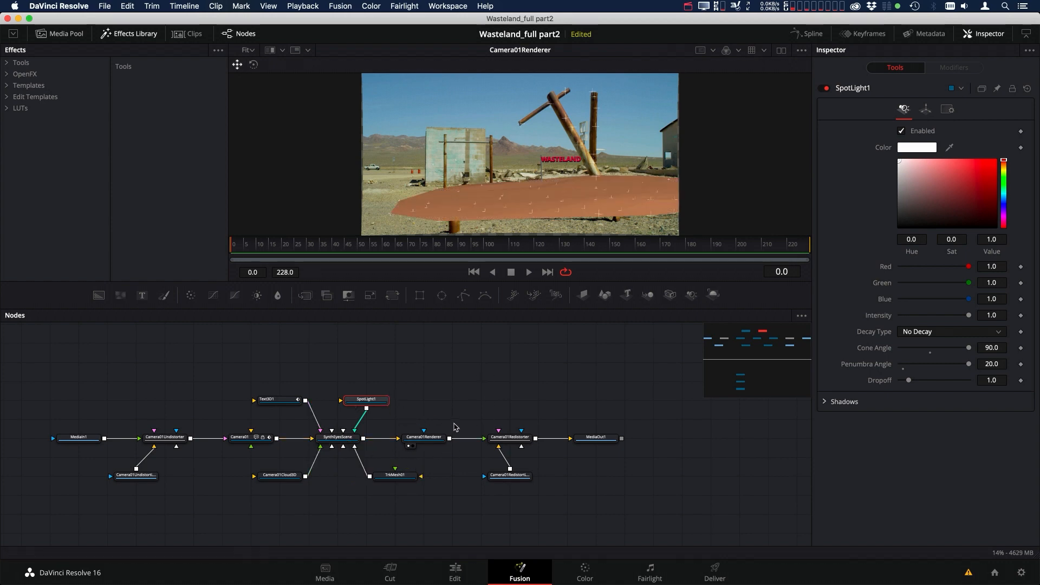
{"action": "left_click", "coordinate": [428, 443]}
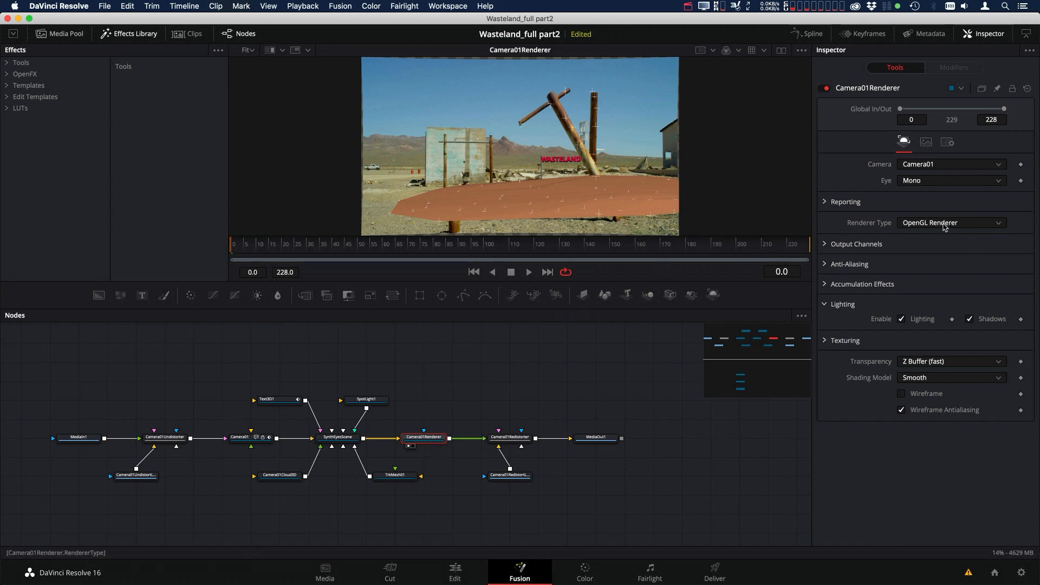
- Switch Camera01Renderer to the Software Renderer and open the lighting settings of the TrkMesh01 ground mesh
{"action": "left_click", "coordinate": [972, 225]}
{"action": "left_click", "coordinate": [941, 262]}
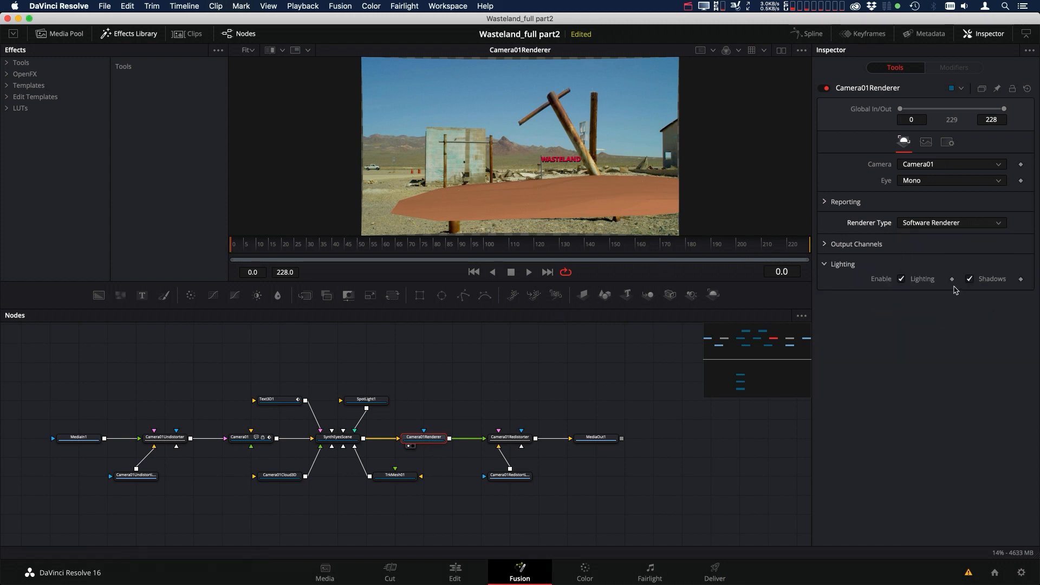
{"action": "left_click", "coordinate": [397, 475]}
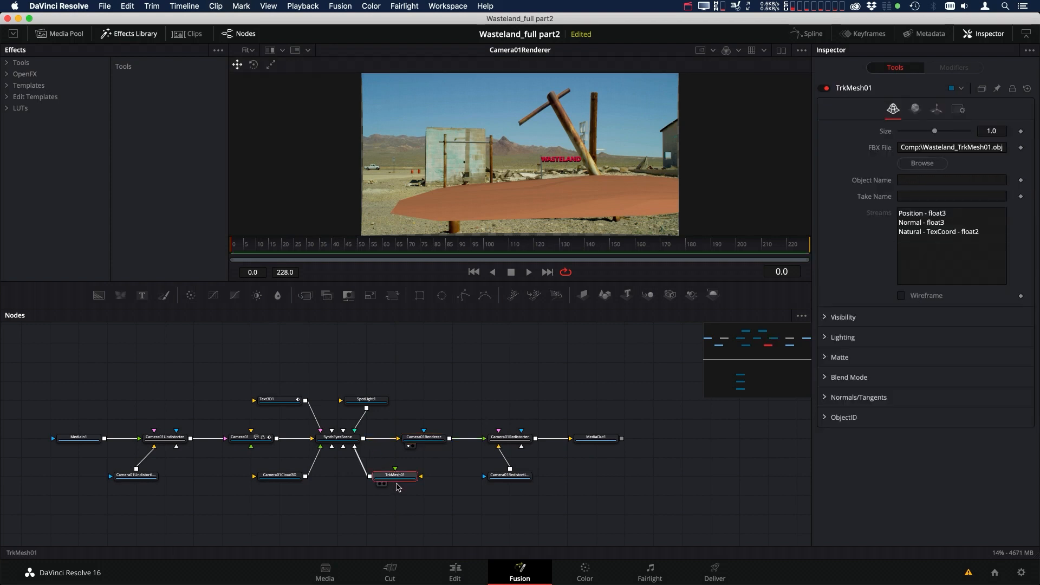
{"action": "left_click", "coordinate": [826, 337]}
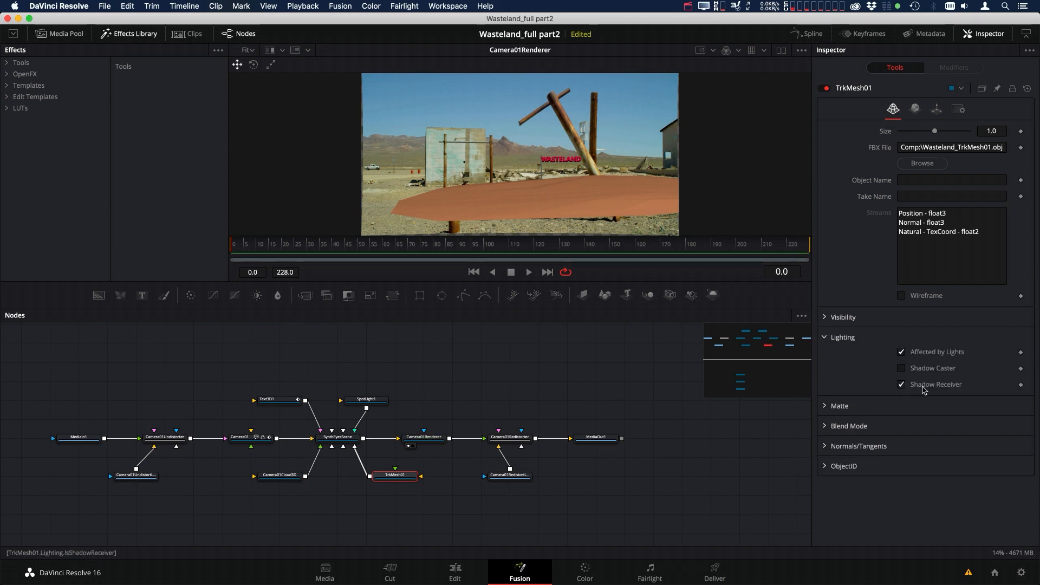
- Make TrkMesh01's diffuse color pure white, stop its material receiving lighting and let it receive shadows
{"action": "left_click", "coordinate": [915, 109]}
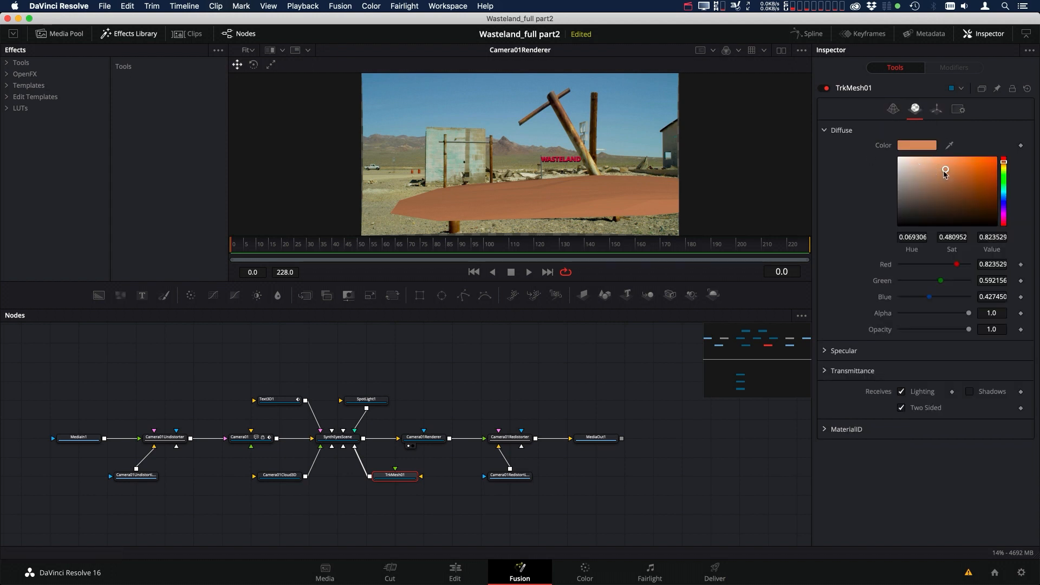
{"action": "left_click_drag", "start_coordinate": [945, 173], "coordinate": [898, 158]}
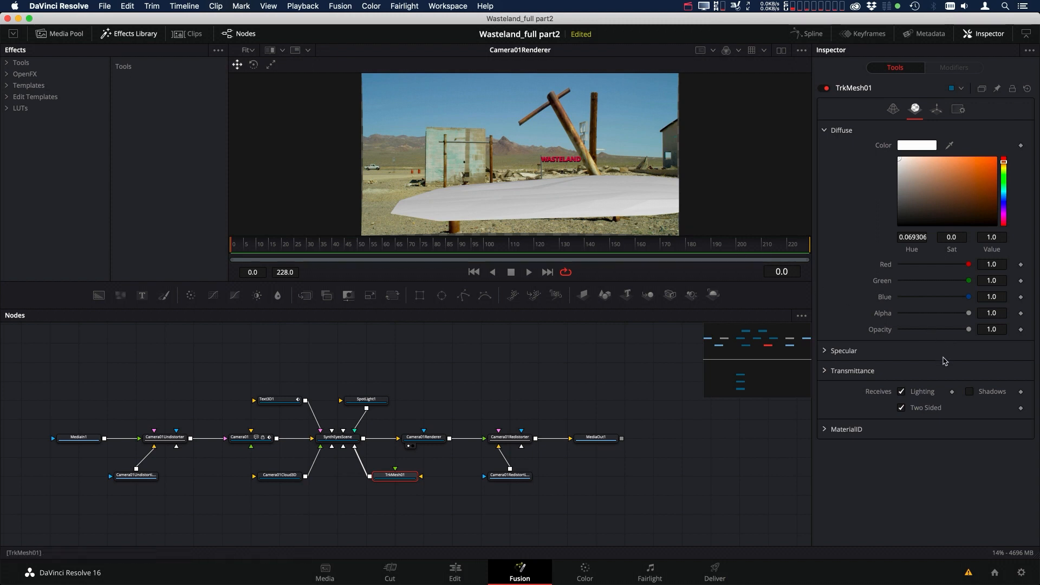
{"action": "left_click", "coordinate": [903, 394]}
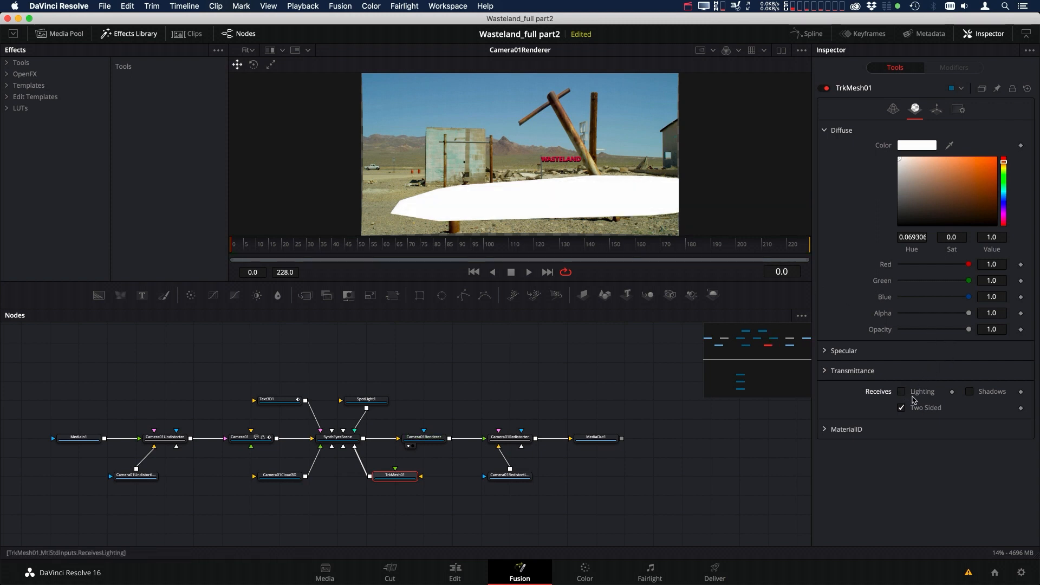
{"action": "left_click", "coordinate": [970, 392]}
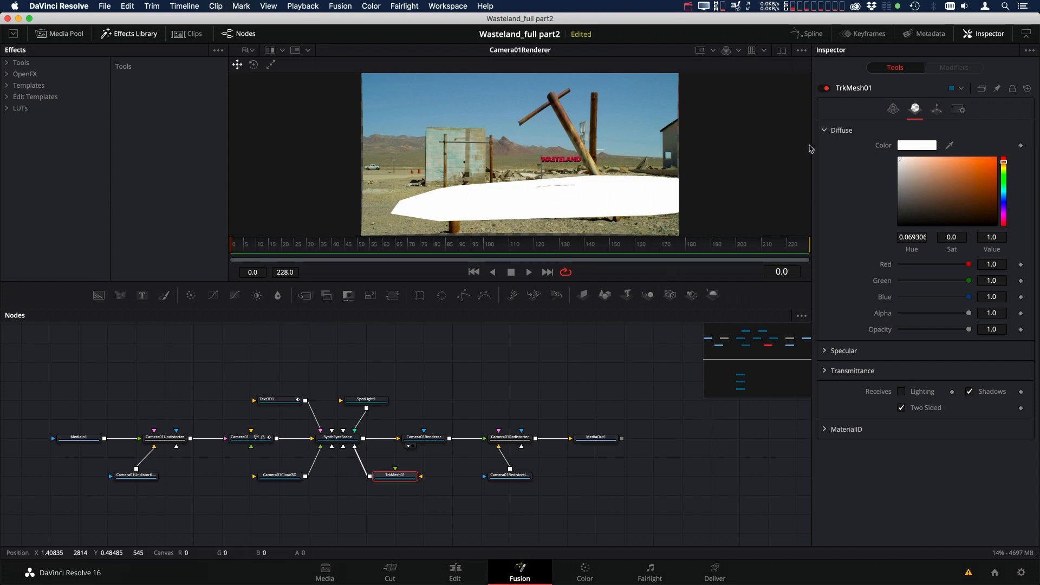
- Set TrkMesh01's software blend mode to Multiply and check the text's ground shadow at frames 76 and 84
{"action": "left_click", "coordinate": [893, 109]}
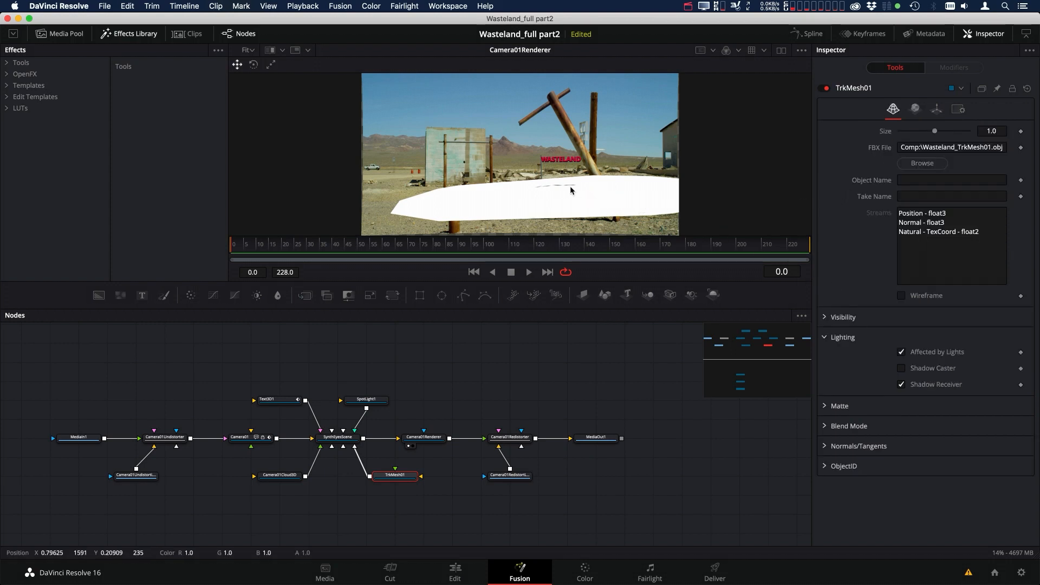
{"action": "left_click", "coordinate": [825, 428]}
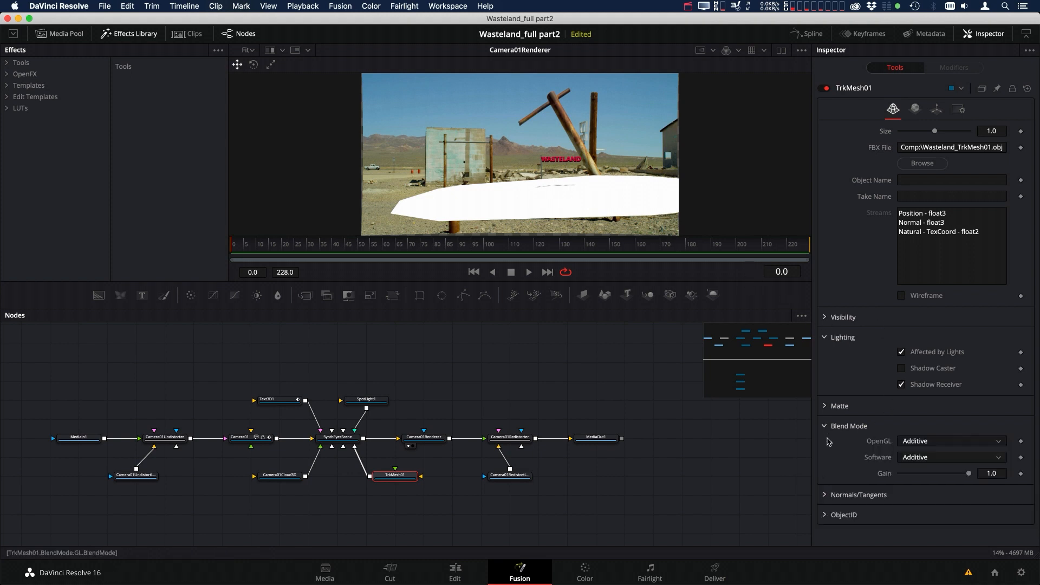
{"action": "left_click", "coordinate": [924, 459]}
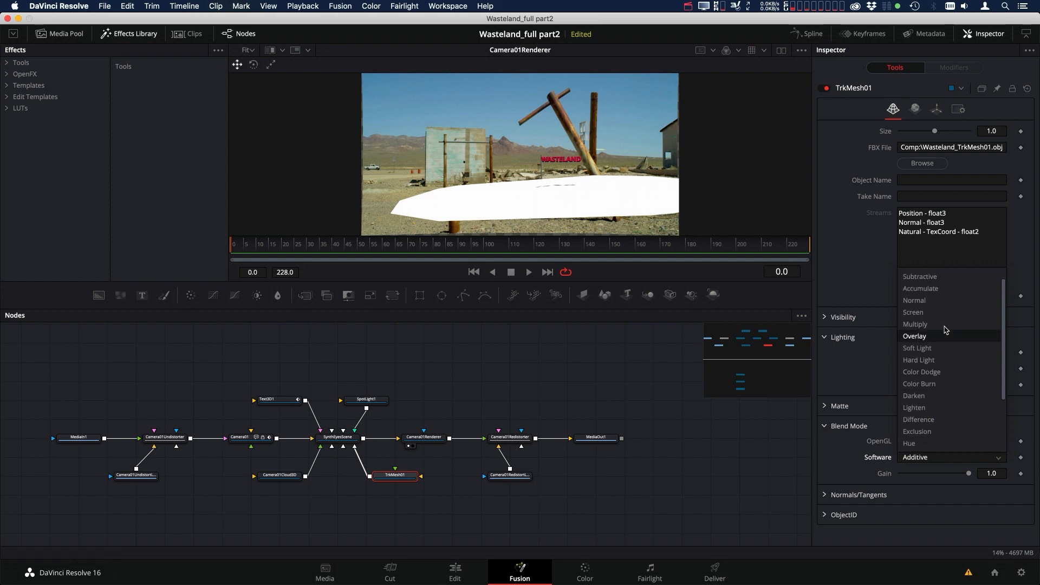
{"action": "left_click", "coordinate": [930, 325]}
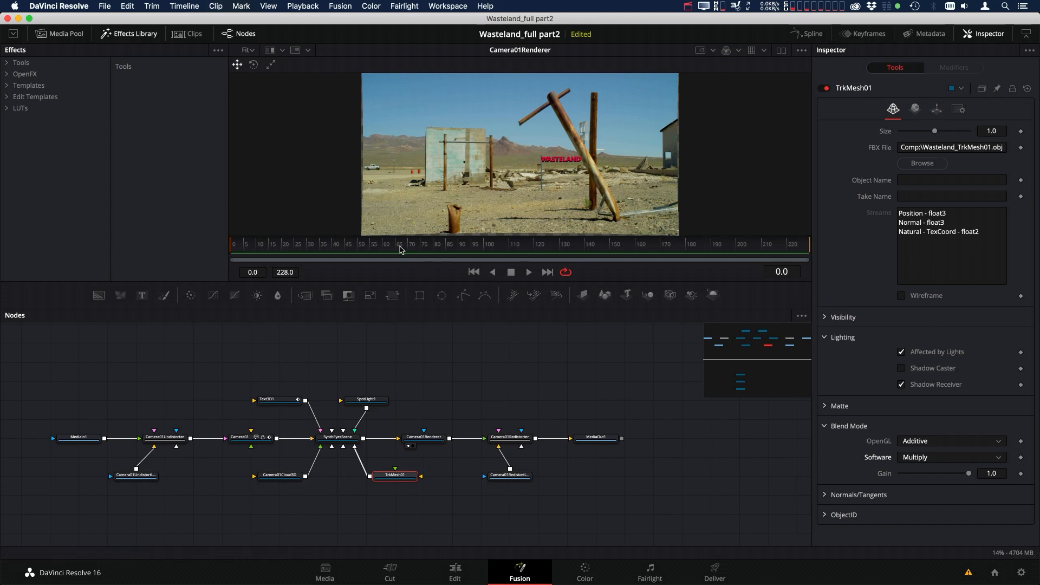
{"action": "left_click", "coordinate": [423, 246]}
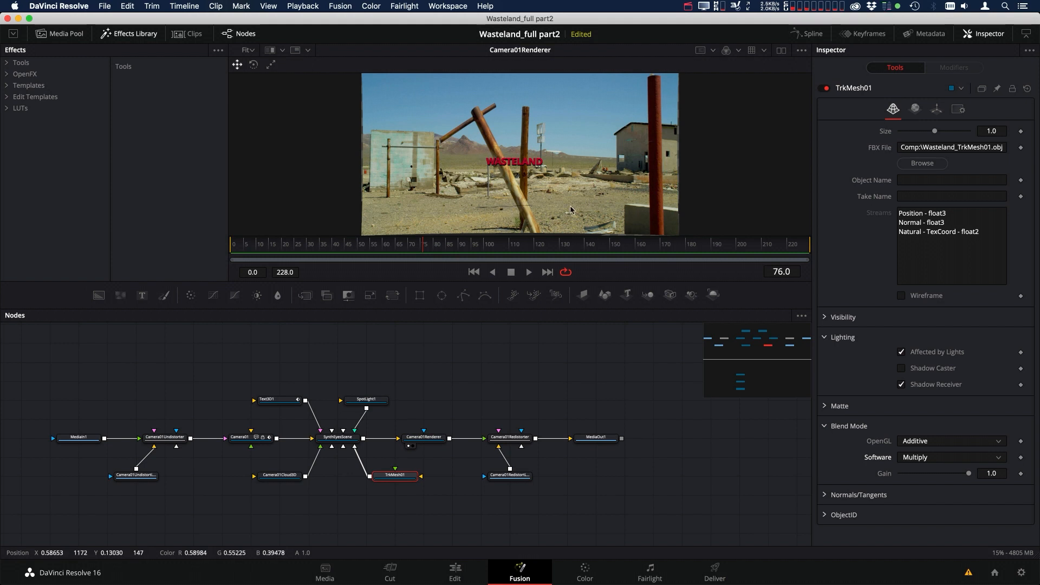
{"action": "left_click", "coordinate": [442, 248]}
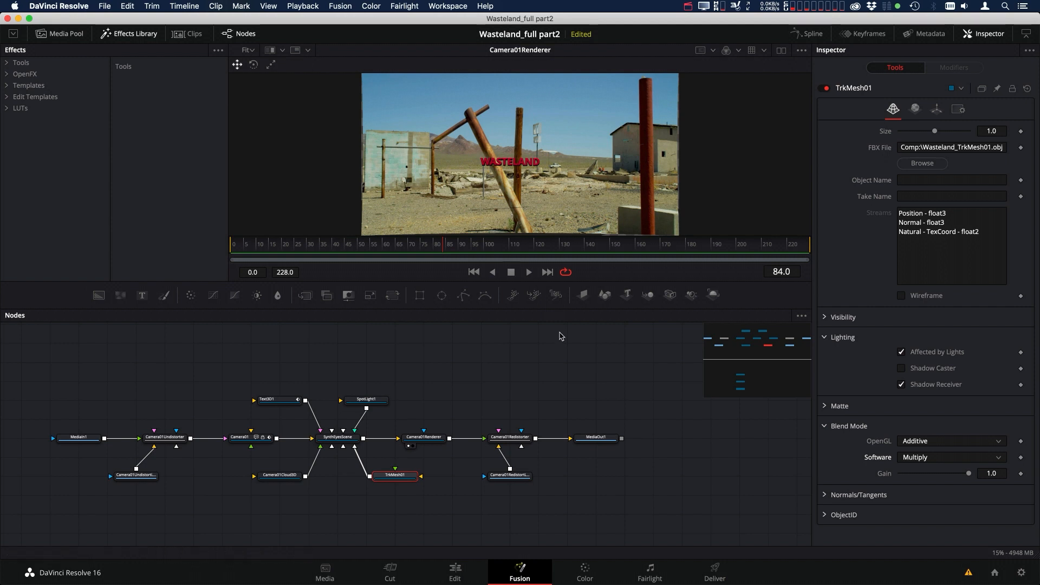
- Set SpotLight1's shadow map size to 2024 and its shadow density to 0.7
{"action": "left_click", "coordinate": [379, 401]}
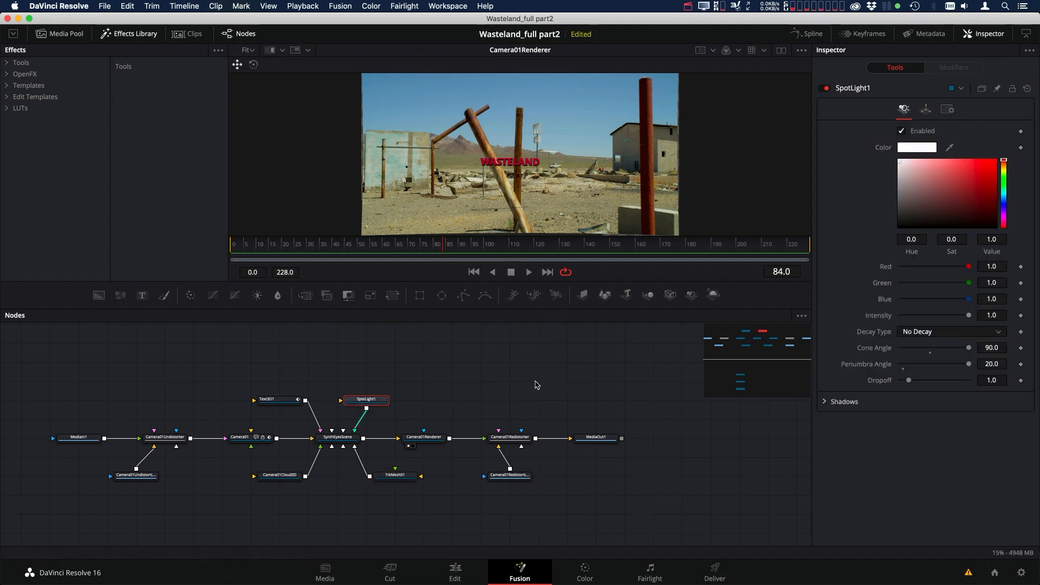
{"action": "left_click", "coordinate": [825, 402]}
{"action": "left_click_drag", "start_coordinate": [1036, 277], "coordinate": [1038, 415]}
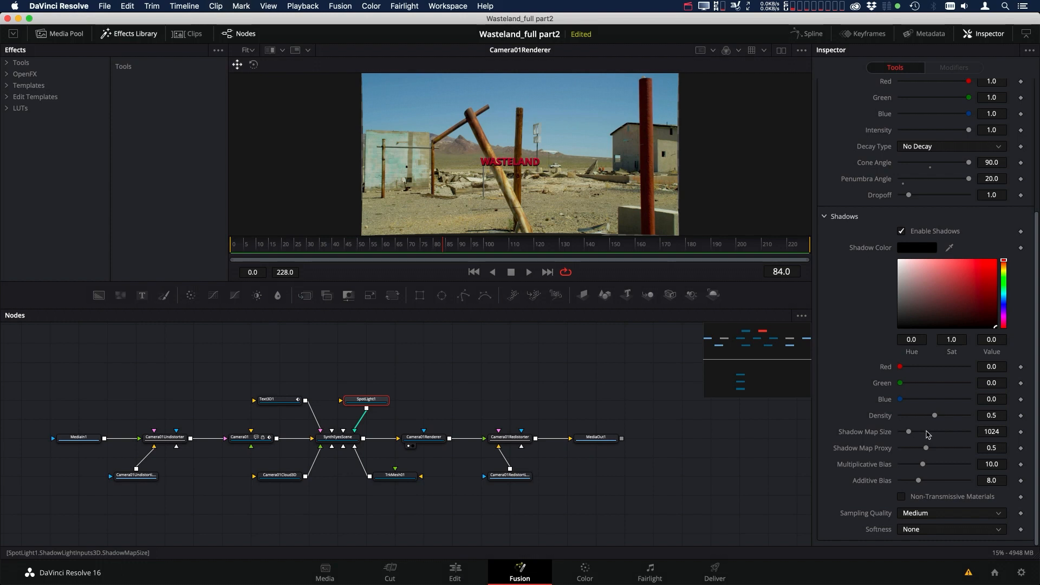
{"action": "left_click_drag", "start_coordinate": [928, 433], "coordinate": [947, 447]}
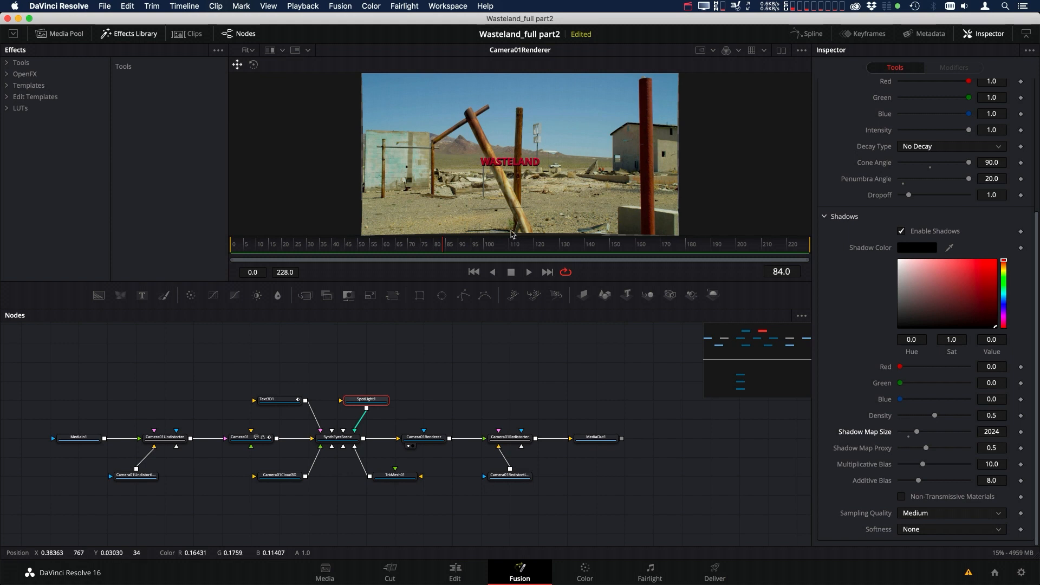
{"action": "left_click", "coordinate": [948, 415]}
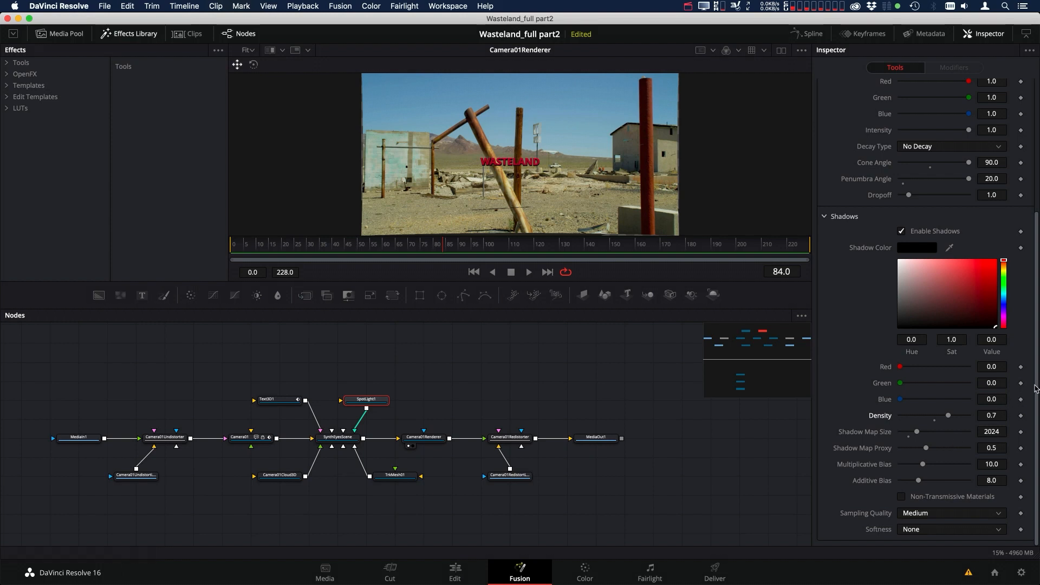
- Give SpotLight1's shadows variable softness with a spread of 3.0 and a minimum softness of 0.01
{"action": "left_click_drag", "start_coordinate": [1032, 394], "coordinate": [1038, 436]}
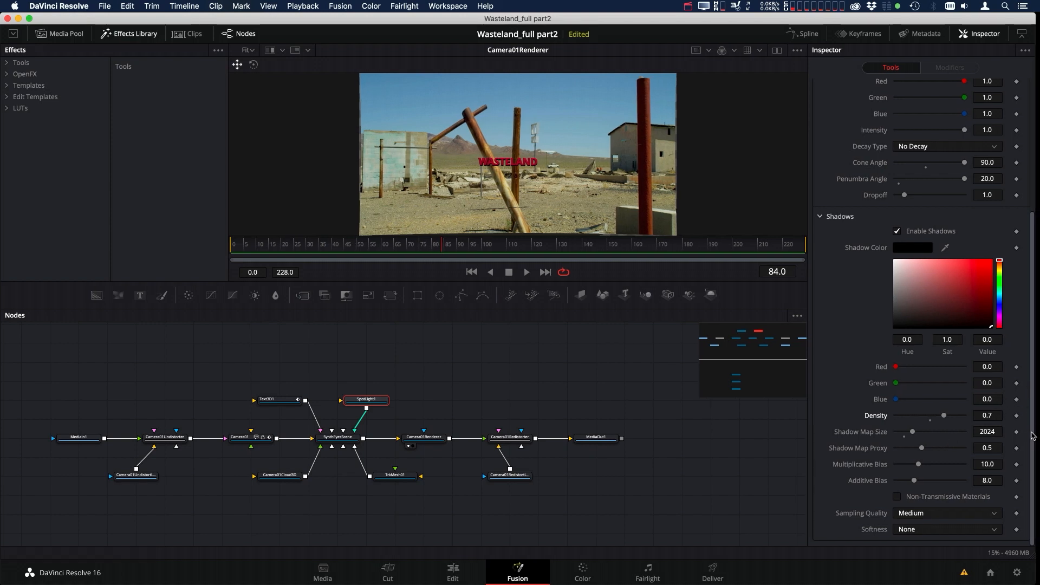
{"action": "left_click", "coordinate": [923, 533]}
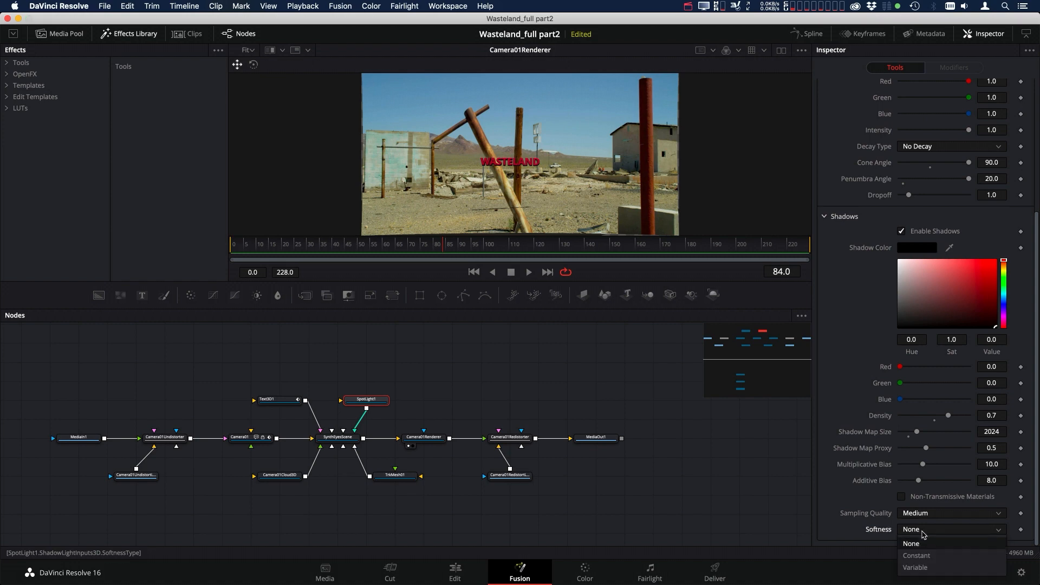
{"action": "left_click", "coordinate": [919, 568]}
{"action": "scroll", "coordinate": [1033, 484], "scroll_direction": "down", "scroll_amount": 1}
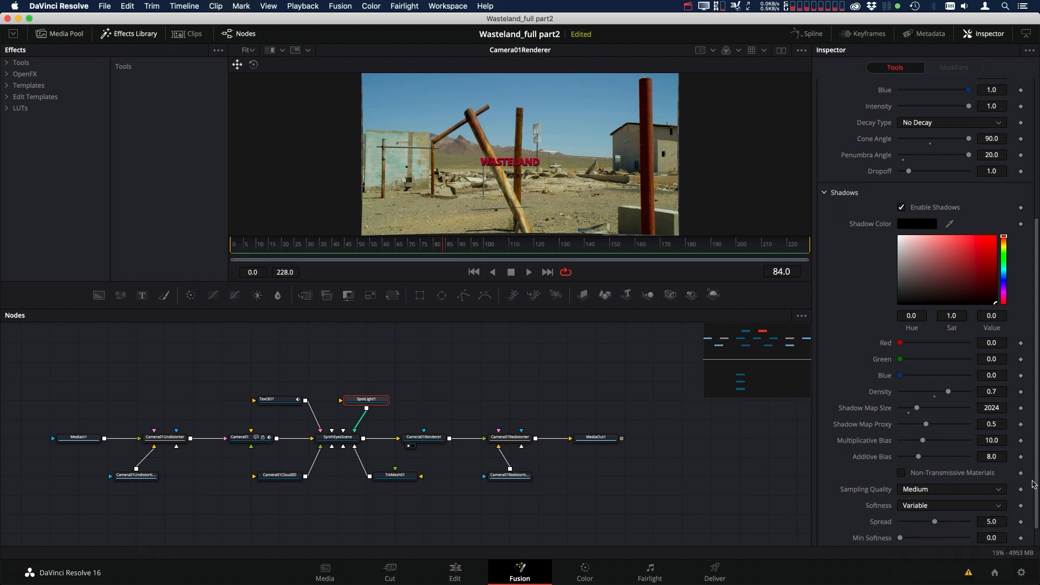
{"action": "scroll", "coordinate": [1033, 483], "scroll_direction": "down", "scroll_amount": 1}
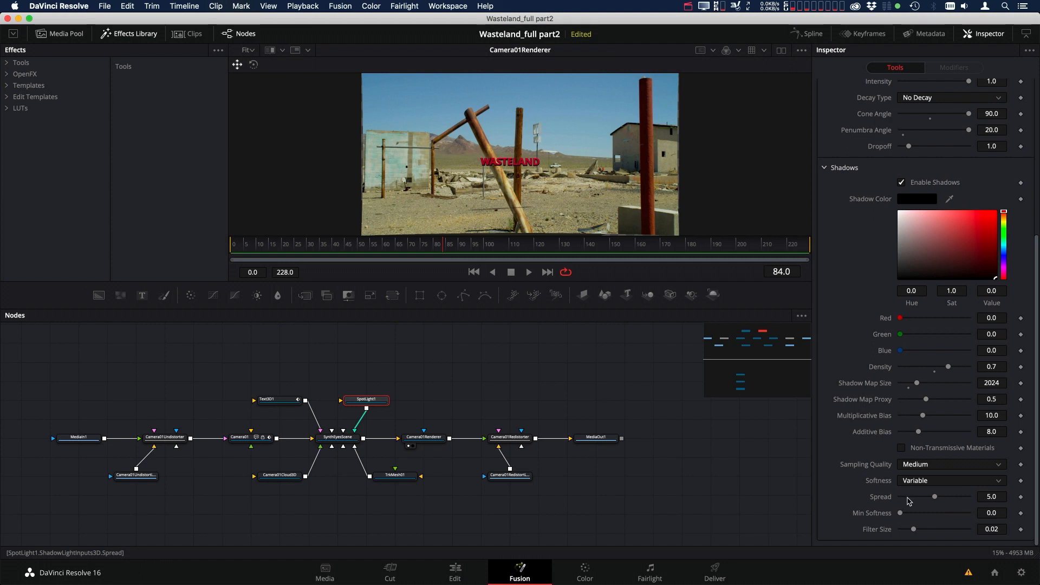
{"action": "left_click", "coordinate": [908, 497]}
{"action": "left_click", "coordinate": [923, 497]}
{"action": "left_click", "coordinate": [922, 497]}
{"action": "left_click_drag", "start_coordinate": [1002, 509], "coordinate": [1004, 512]}
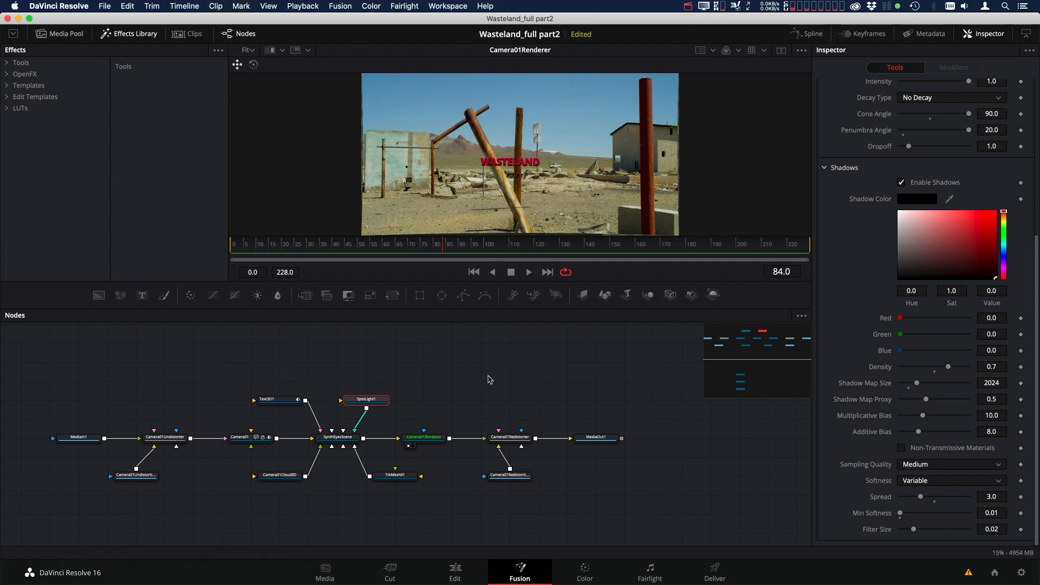
- Check the softened text shadow in the render at frames 127, 174, 27 and 35
{"action": "left_click_drag", "start_coordinate": [508, 385], "coordinate": [506, 384]}
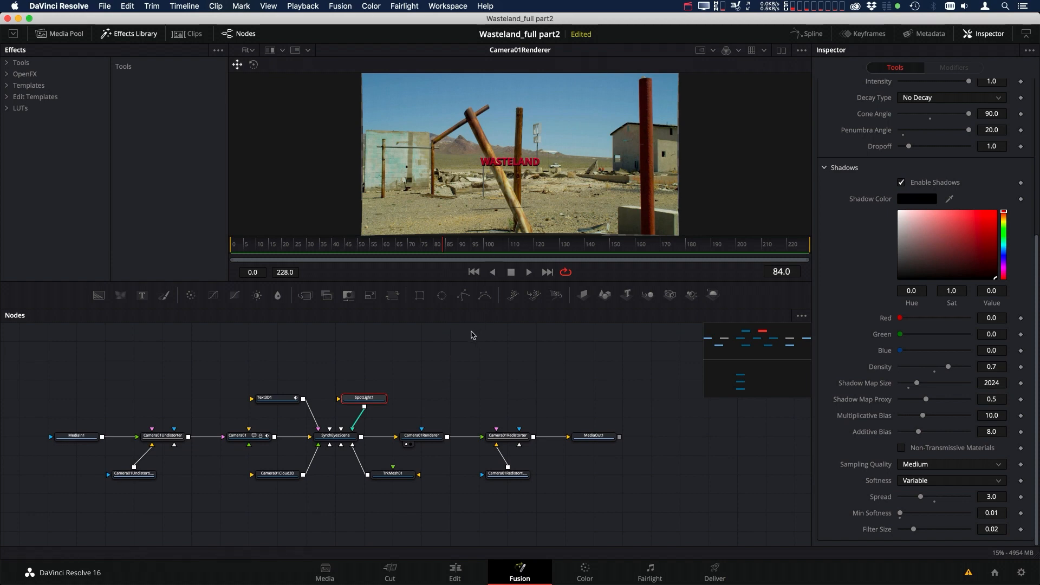
{"action": "left_click", "coordinate": [551, 244]}
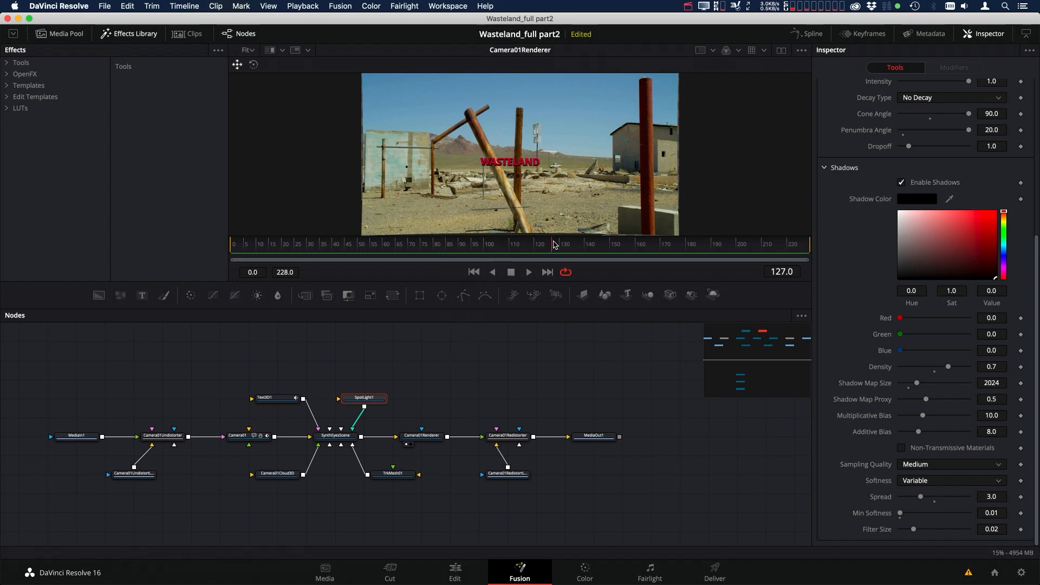
{"action": "left_click", "coordinate": [669, 245]}
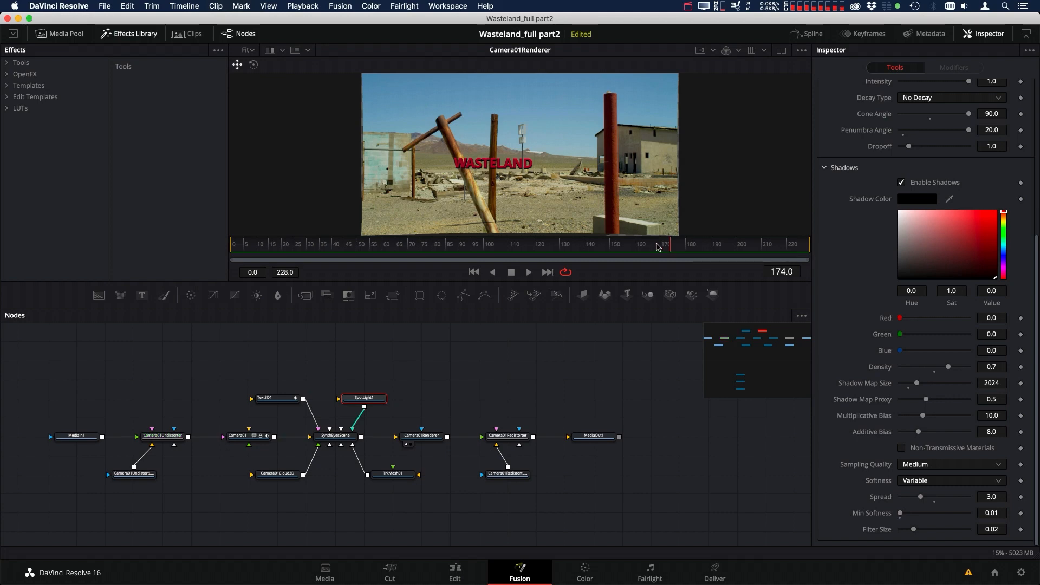
{"action": "left_click", "coordinate": [342, 245]}
{"action": "left_click", "coordinate": [302, 243]}
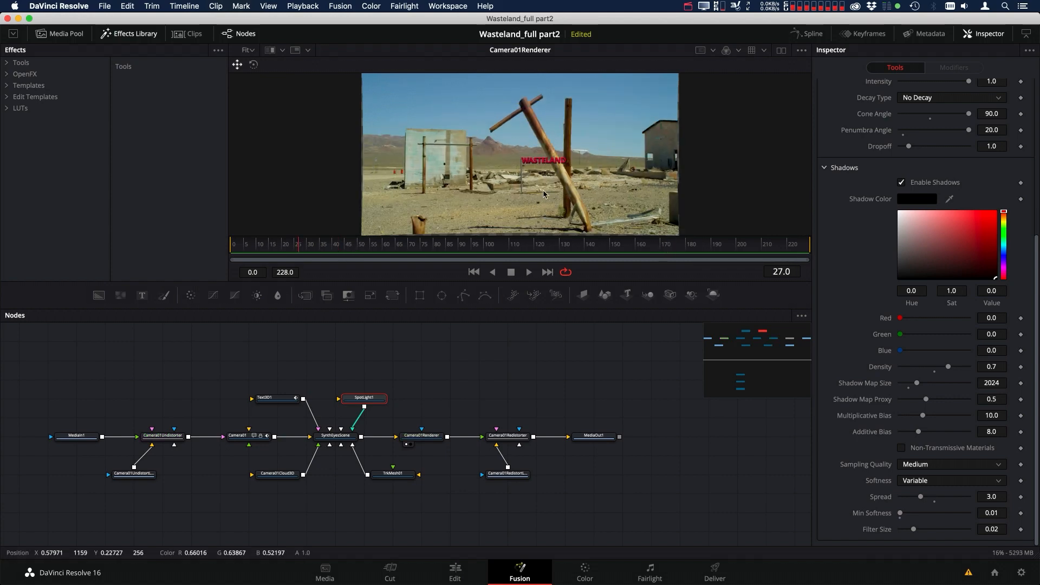
{"action": "left_click", "coordinate": [319, 248]}
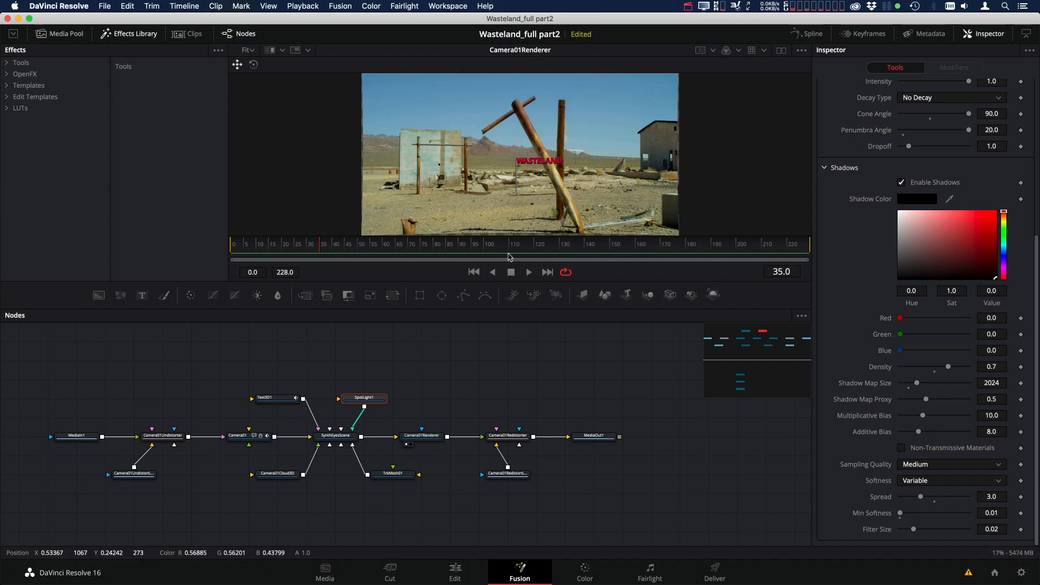
- Move MediaIn1, Camera01Undistorter and its loader well away from Camera01 to make room in the node graph
{"action": "left_click_drag", "start_coordinate": [437, 373], "coordinate": [445, 370]}
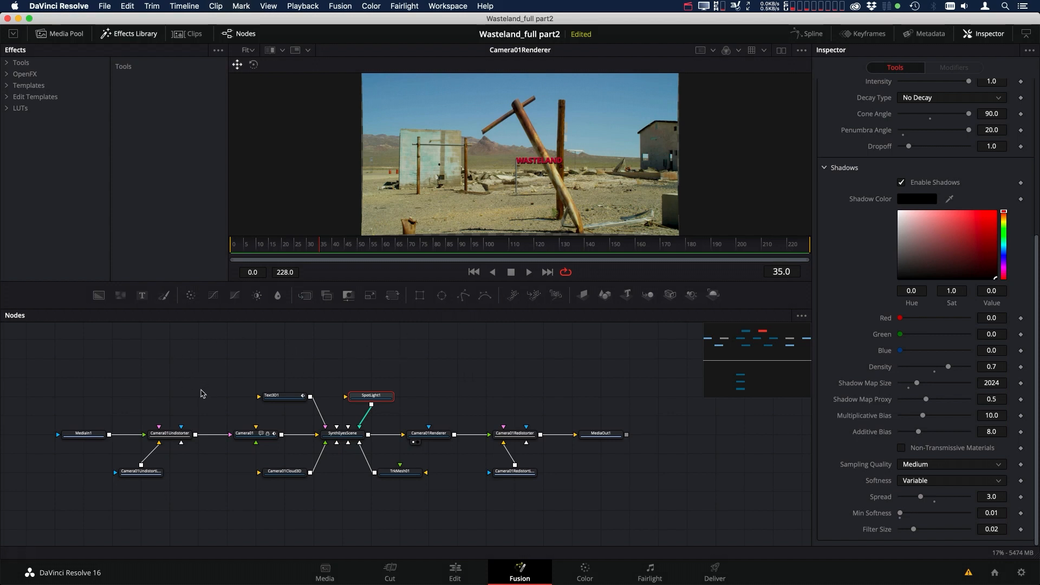
{"action": "scroll", "coordinate": [202, 389], "scroll_direction": "left", "scroll_amount": 5}
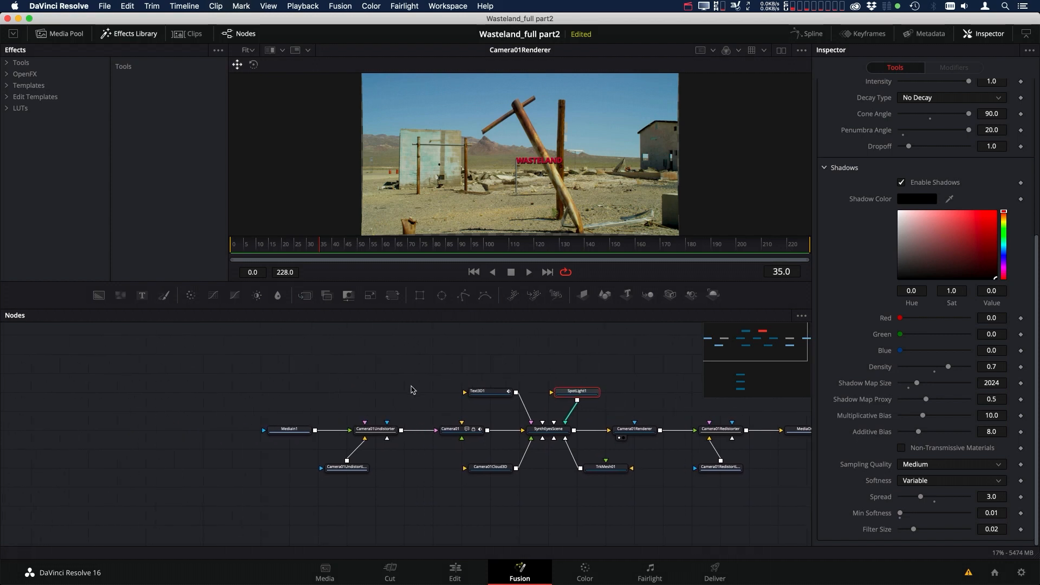
{"action": "left_click_drag", "start_coordinate": [413, 376], "coordinate": [242, 505]}
{"action": "left_click_drag", "start_coordinate": [369, 436], "coordinate": [140, 436]}
{"action": "scroll", "coordinate": [346, 439], "scroll_direction": "down", "scroll_amount": 5}
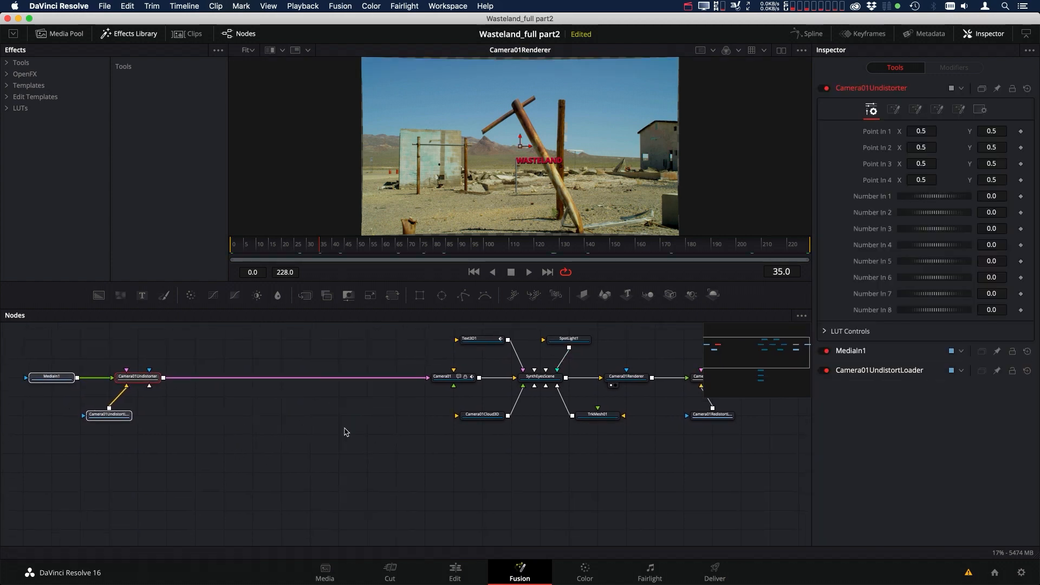
- Place the Card01 mesh node just below Camera01Undistorter and connect the undistorter's output to it
{"action": "left_click_drag", "start_coordinate": [440, 476], "coordinate": [240, 362]}
{"action": "scroll", "coordinate": [290, 378], "scroll_direction": "up", "scroll_amount": 3}
{"action": "scroll", "coordinate": [290, 379], "scroll_direction": "left", "scroll_amount": 2}
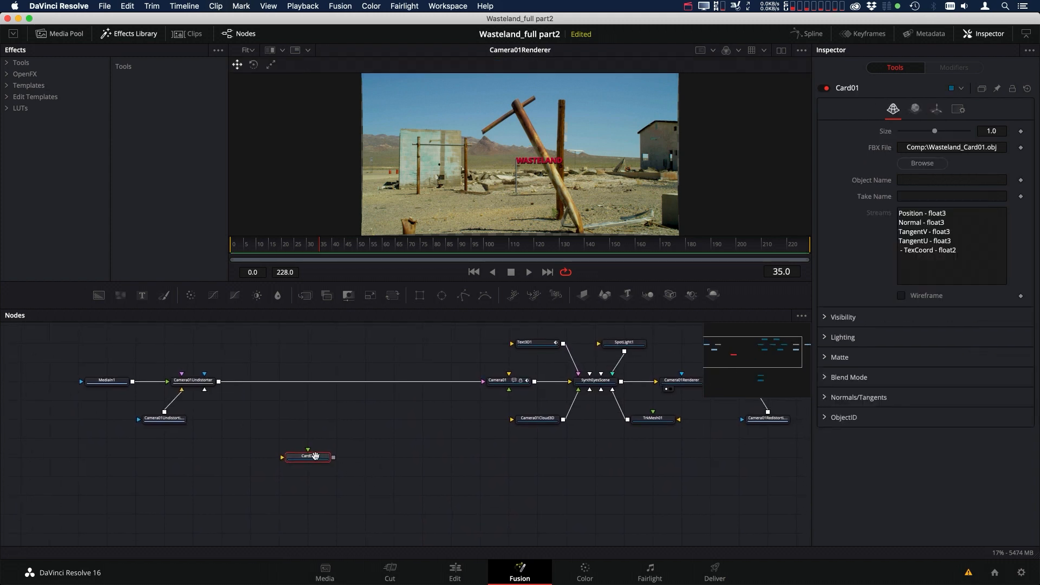
{"action": "left_click_drag", "start_coordinate": [312, 462], "coordinate": [282, 443]}
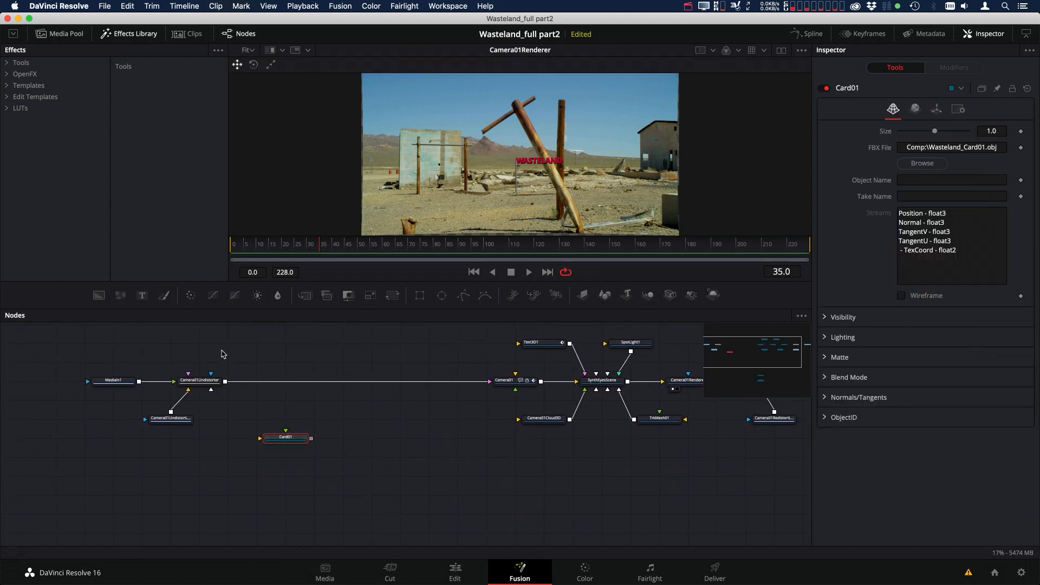
{"action": "left_click_drag", "start_coordinate": [225, 381], "coordinate": [270, 438]}
- Paste two copies of Camera01 below the undistorter and leave only the lower copy connected to the spaced-out Merge3D node
{"action": "left_click", "coordinate": [513, 387]}
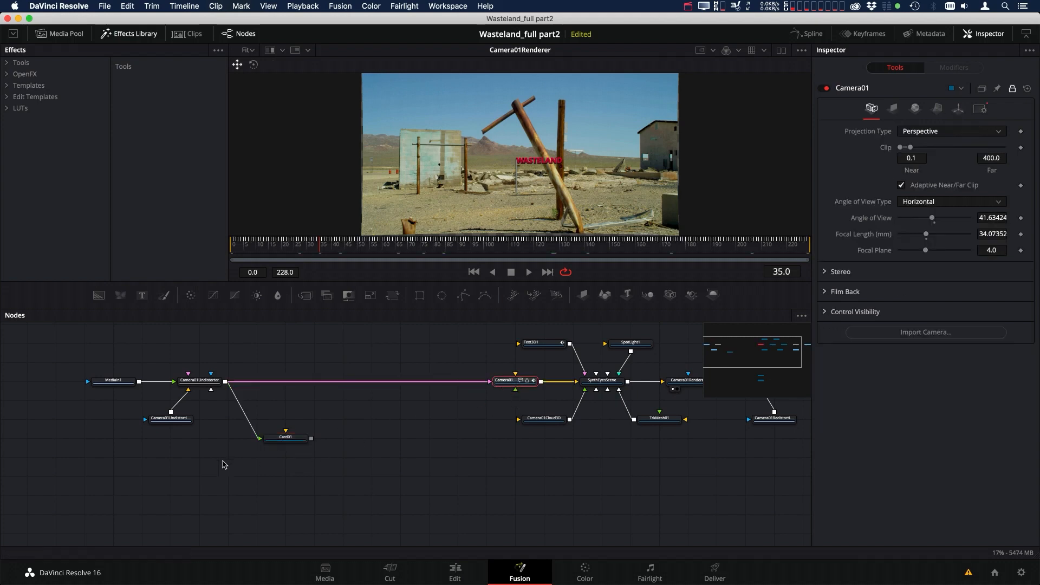
{"action": "left_click", "coordinate": [218, 481]}
{"action": "key", "text": "super+v"}
{"action": "key", "text": "super+v"}
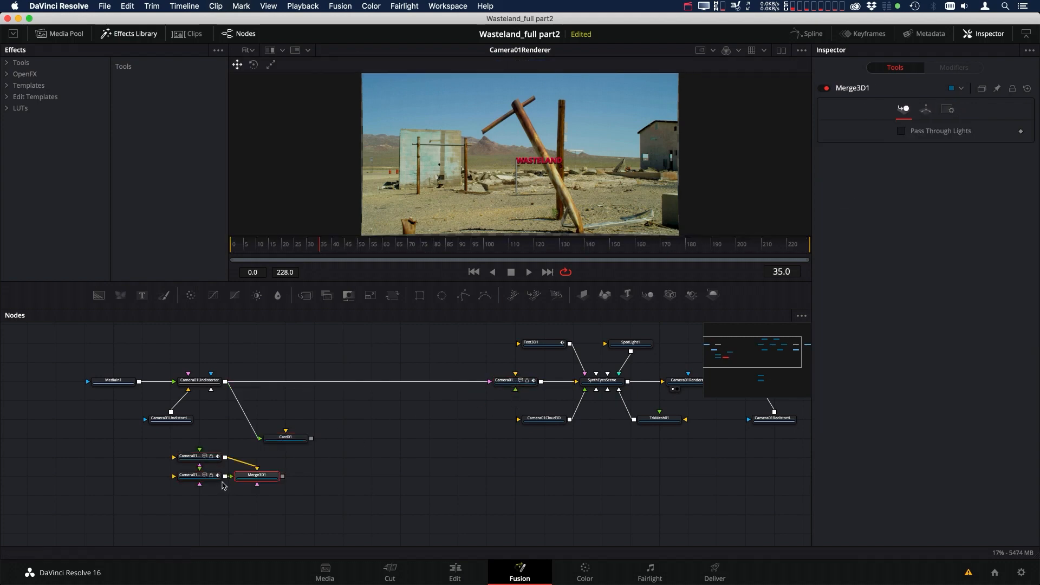
{"action": "left_click_drag", "start_coordinate": [258, 479], "coordinate": [287, 497]}
{"action": "left_click_drag", "start_coordinate": [222, 476], "coordinate": [274, 465]}
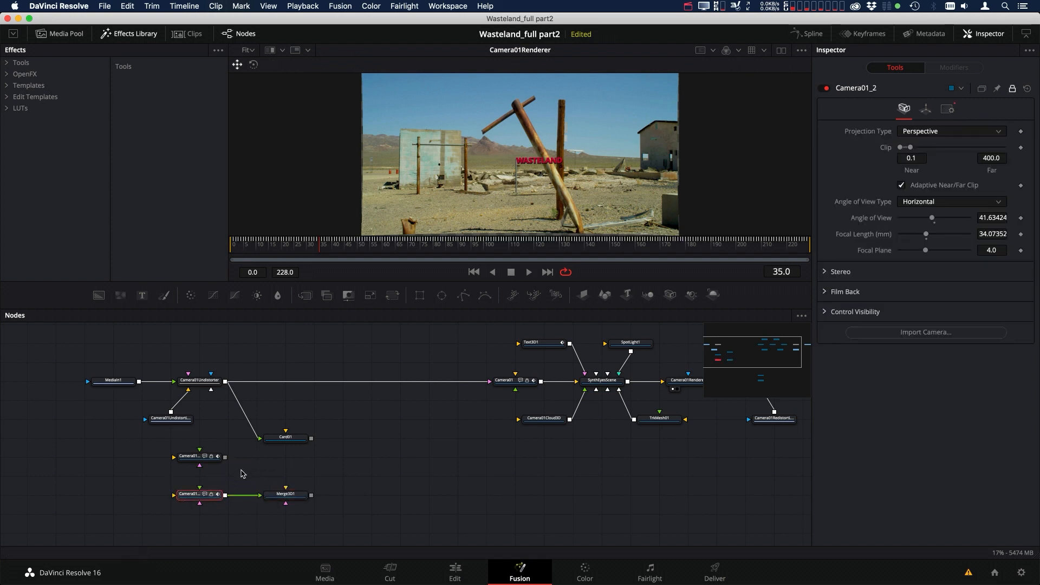
- Add a UV Map 3D node fed by Card01 and place it directly below Card01, level with the upper Camera01 copy
{"action": "mouse_move", "coordinate": [210, 454]}
{"action": "left_mouse_down"}
{"action": "mouse_move", "coordinate": [209, 467]}
{"action": "mouse_move", "coordinate": [209, 451]}
{"action": "left_mouse_up"}
{"action": "left_click_drag", "start_coordinate": [292, 440], "coordinate": [295, 423]}
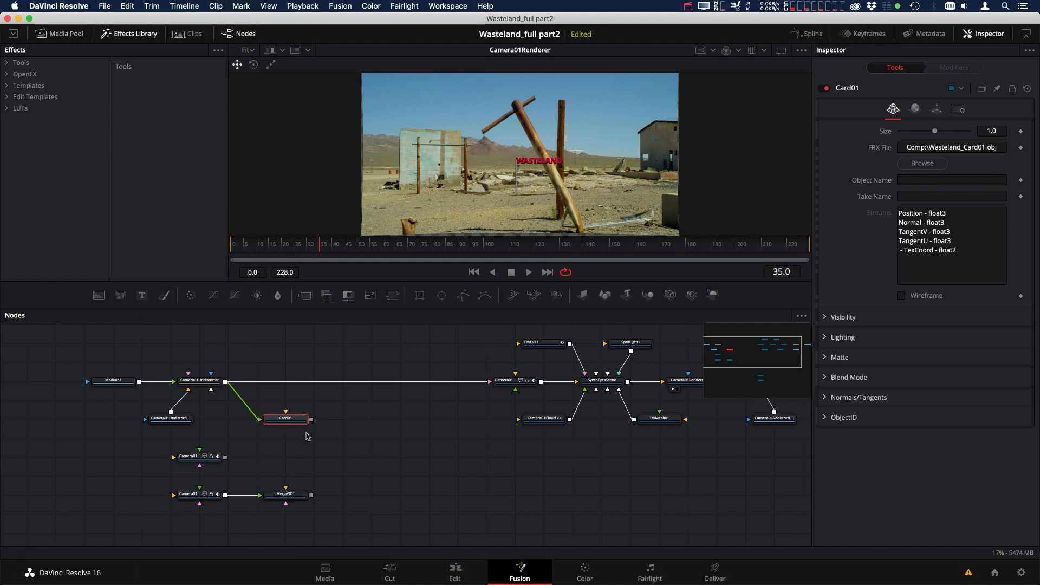
{"action": "key", "text": "shift+space"}
{"action": "type", "text": "spot"}
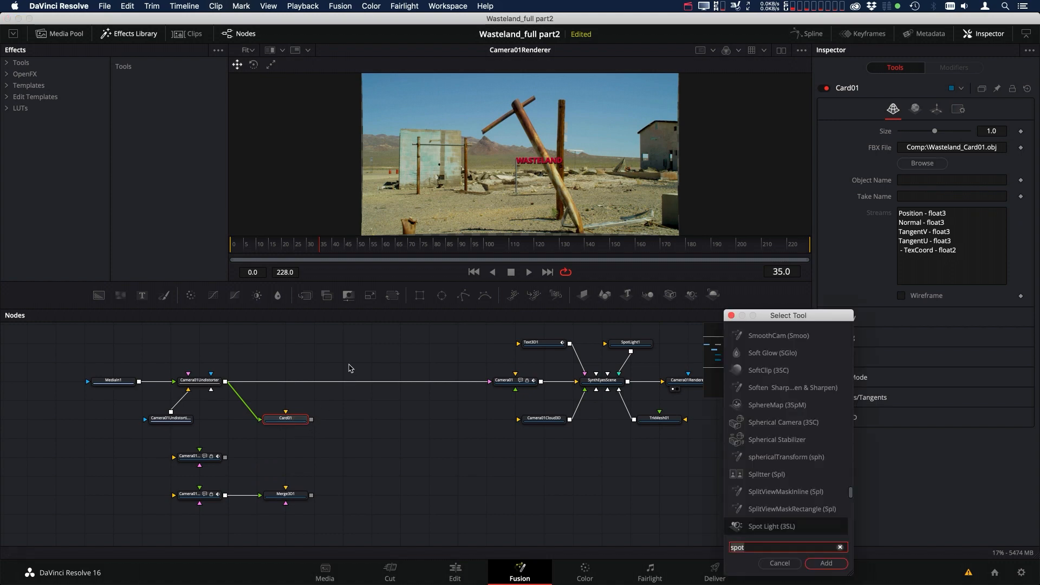
{"action": "key", "text": "BackSpace"}
{"action": "key", "text": "BackSpace"}
{"action": "key", "text": "BackSpace"}
{"action": "key", "text": "BackSpace"}
{"action": "type", "text": "UV Map 3D"}
{"action": "double_click", "coordinate": [763, 341]}
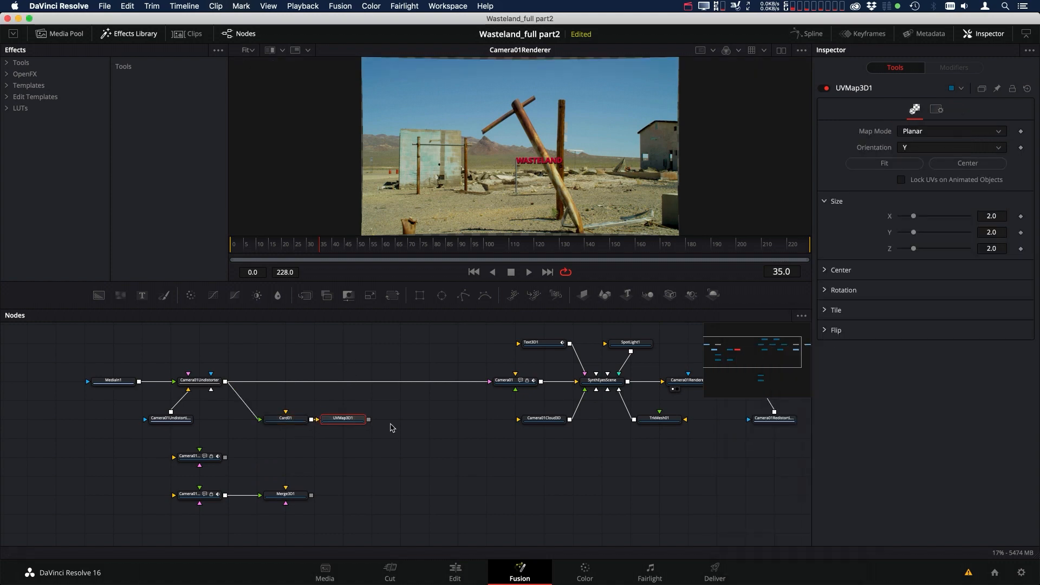
{"action": "left_click_drag", "start_coordinate": [343, 420], "coordinate": [286, 459]}
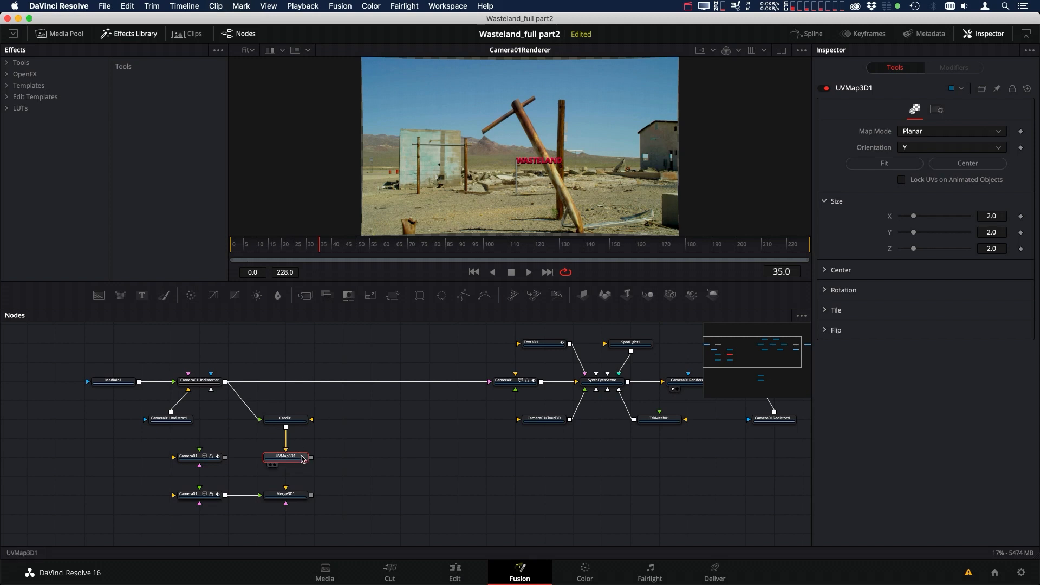
- Set UVMap3D1's map mode to Camera, connect the upper Camera01 copy to it and show the projected card in the viewer
{"action": "left_click", "coordinate": [920, 131]}
{"action": "left_click", "coordinate": [943, 206]}
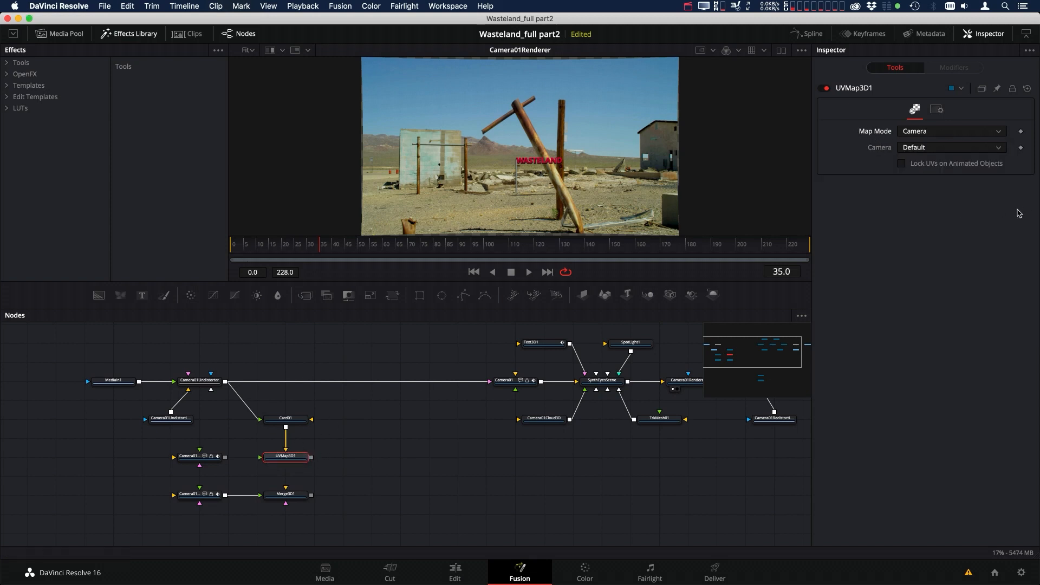
{"action": "left_click_drag", "start_coordinate": [226, 457], "coordinate": [296, 456]}
{"action": "key", "text": "1"}
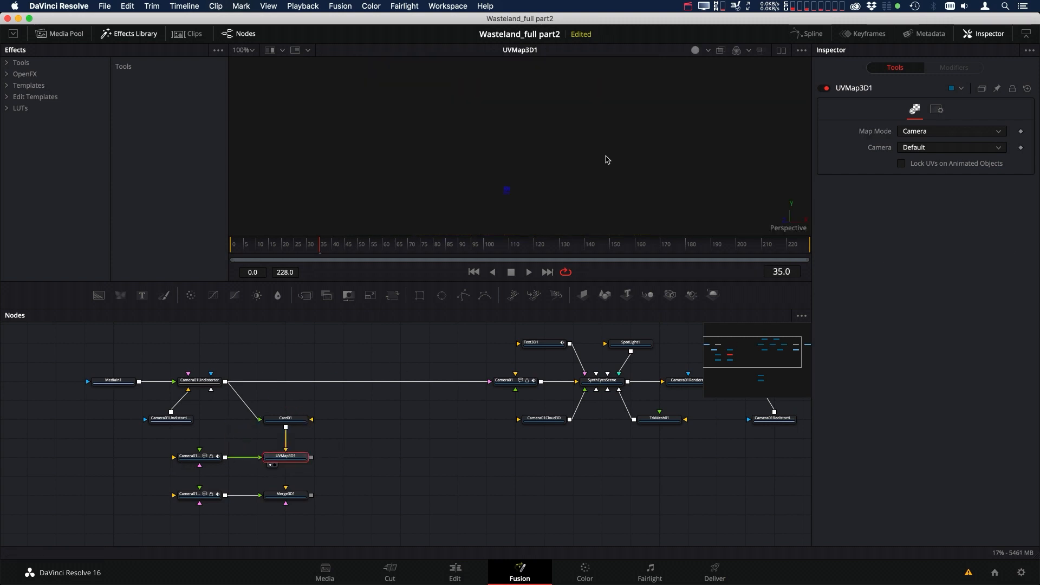
{"action": "key", "text": "f"}
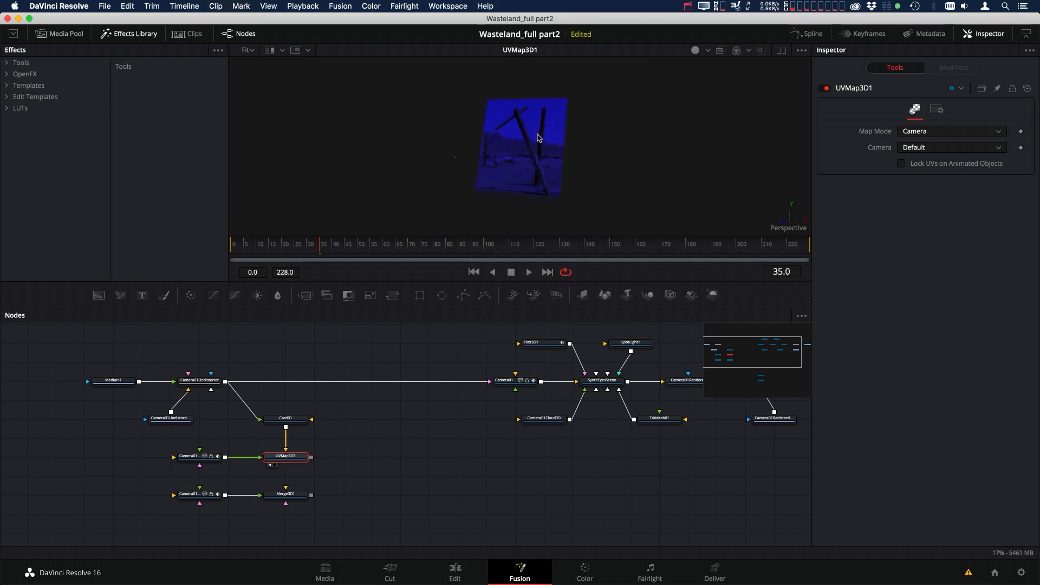
{"action": "left_click_drag", "start_coordinate": [539, 137], "coordinate": [545, 177]}
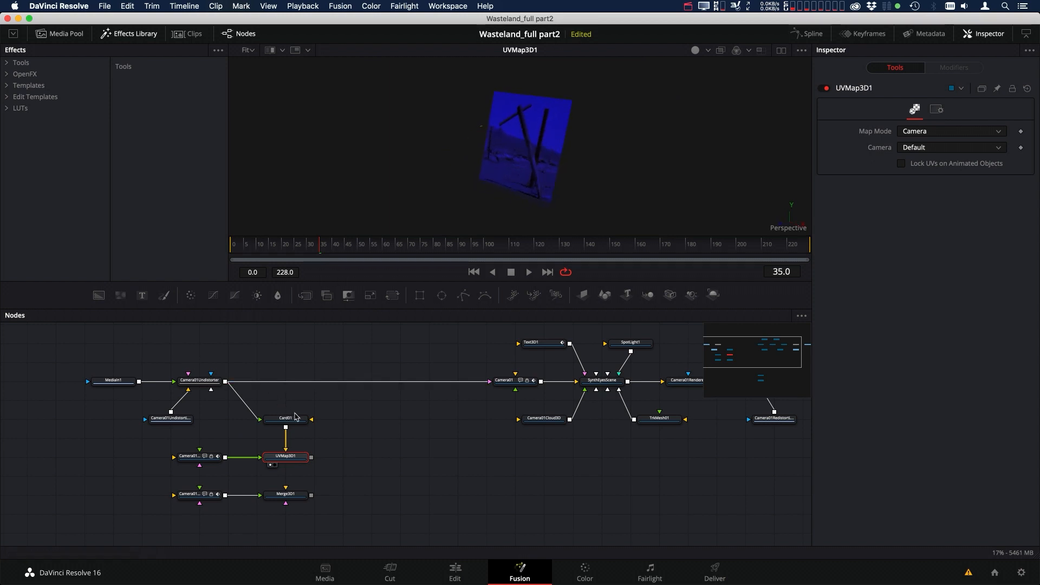
- Set Card01's material diffuse color to pure white
{"action": "left_click", "coordinate": [295, 417]}
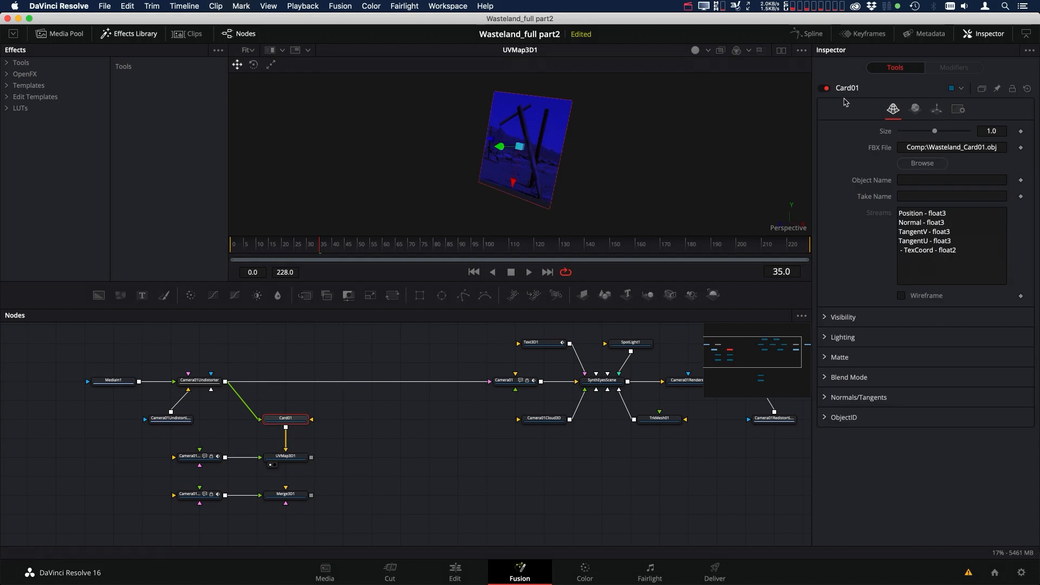
{"action": "left_click", "coordinate": [915, 109]}
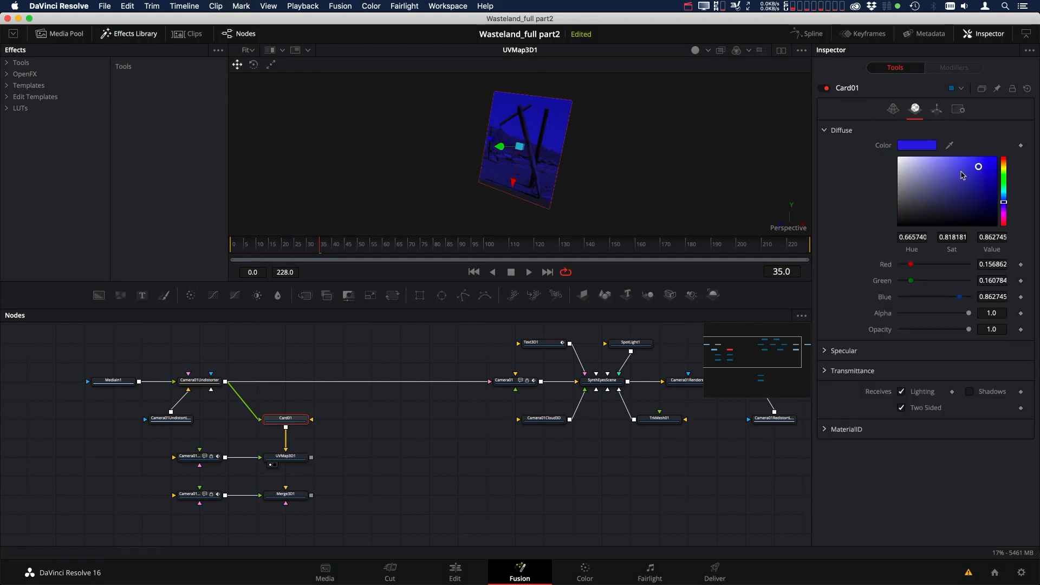
{"action": "left_click_drag", "start_coordinate": [962, 174], "coordinate": [817, 134]}
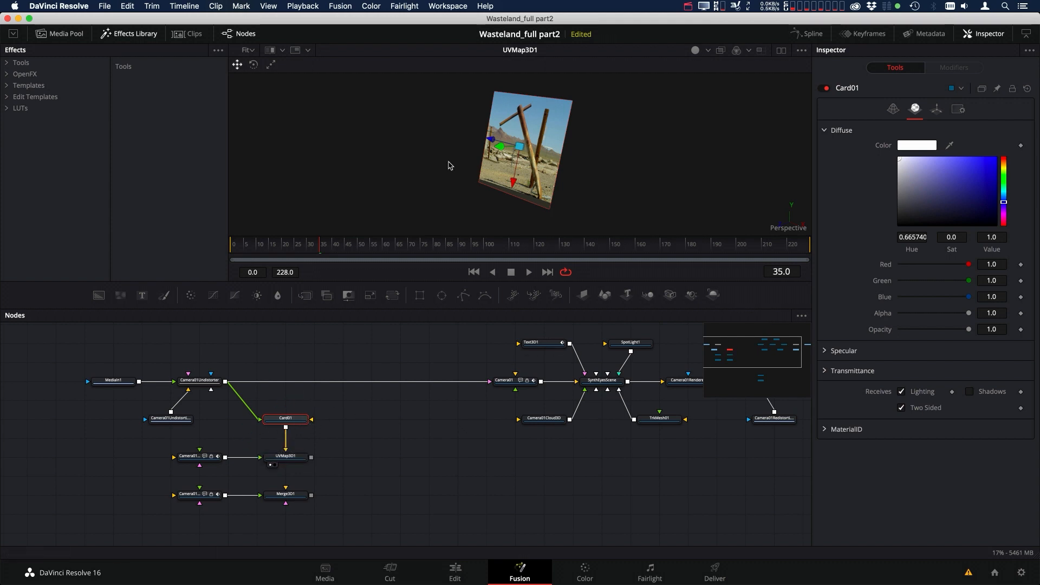
- Check the footage projection on the card at frames 45 and 75 from different viewing angles
{"action": "key", "text": "space"}
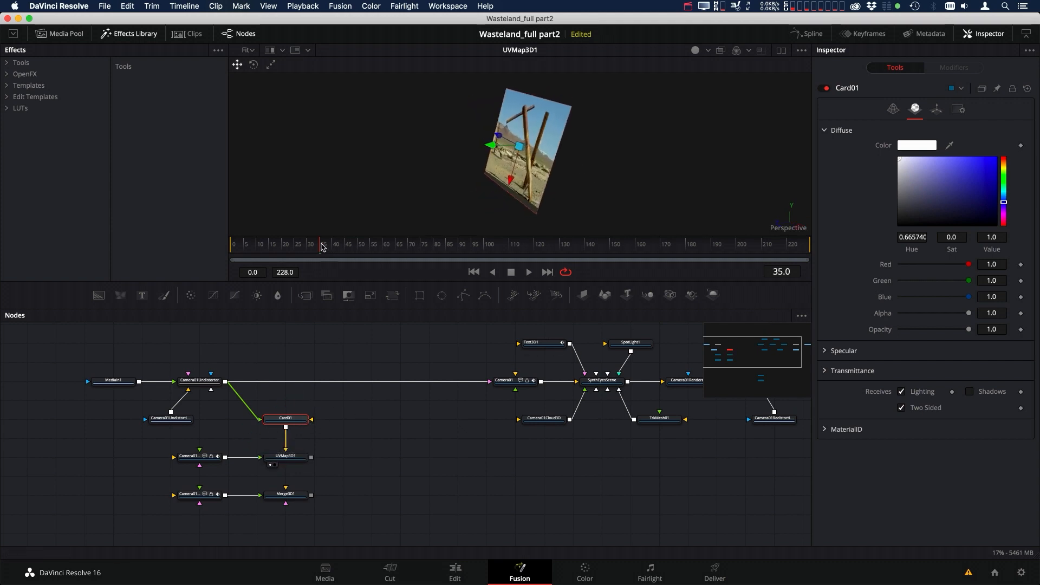
{"action": "left_click_drag", "start_coordinate": [516, 244], "coordinate": [344, 245]}
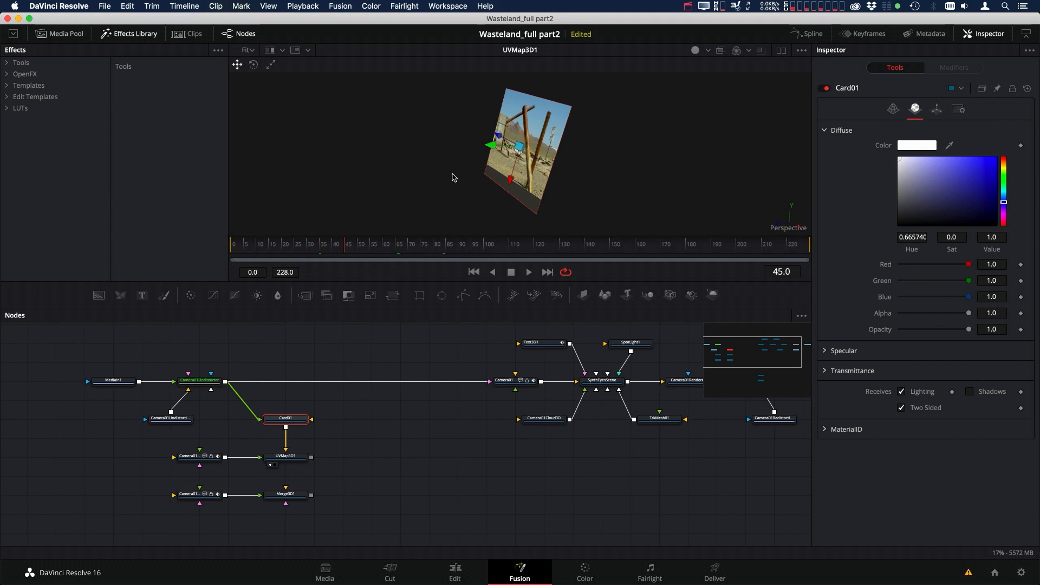
{"action": "left_click_drag", "start_coordinate": [534, 145], "coordinate": [517, 103]}
{"action": "left_click_drag", "start_coordinate": [361, 248], "coordinate": [420, 245]}
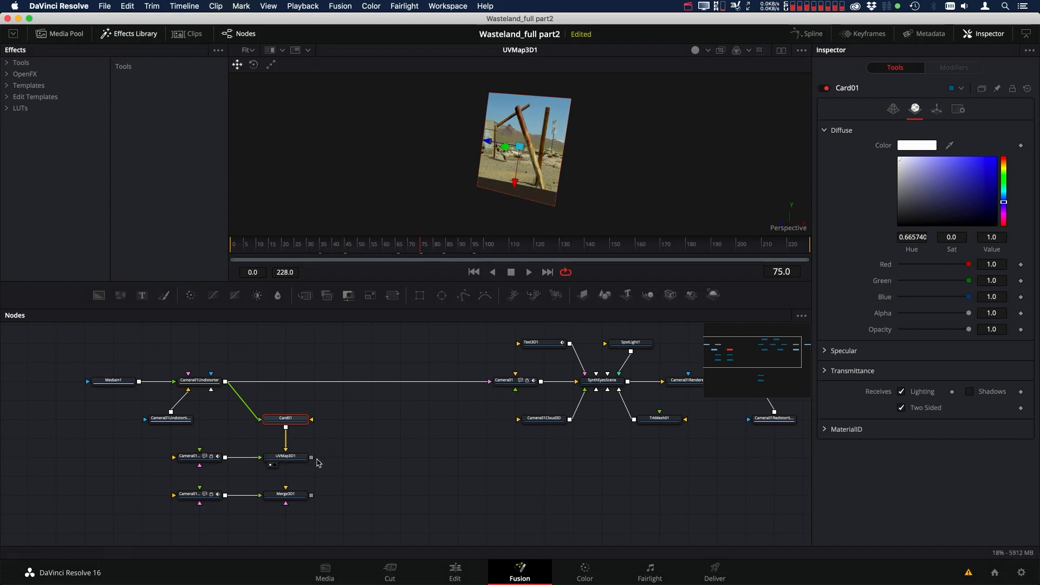
- Connect UVMap3D1's output to Merge3D1 and view the merged scene with both camera and card in frame
{"action": "left_click_drag", "start_coordinate": [311, 457], "coordinate": [501, 163]}
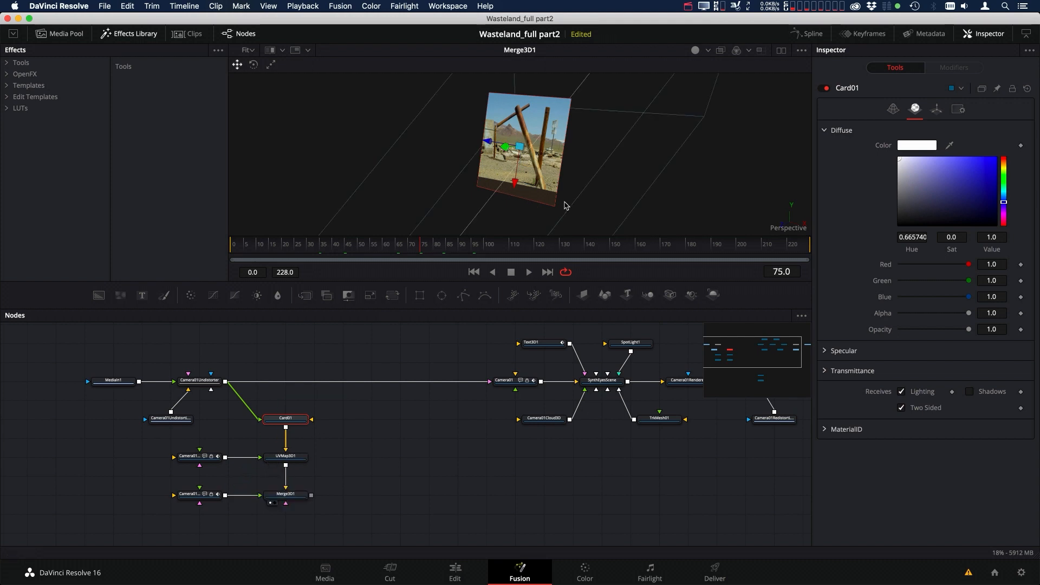
{"action": "left_click_drag", "start_coordinate": [564, 206], "coordinate": [524, 196]}
{"action": "scroll", "coordinate": [535, 183], "scroll_direction": "down", "scroll_amount": 3}
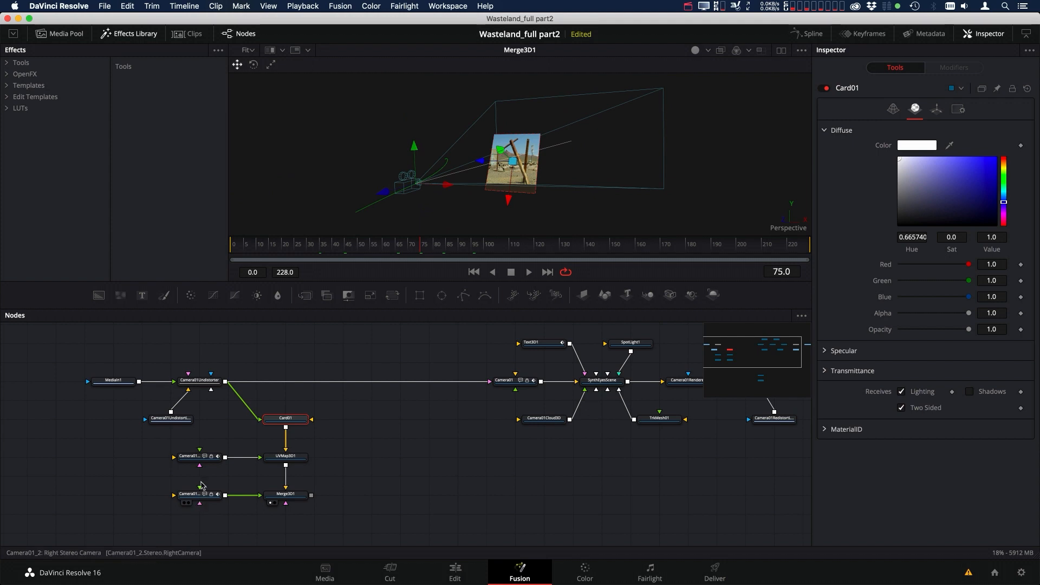
- Freeze Camera01_2 at frame 85 by unlocking it and removing all animation from its translation and rotation groups
{"action": "left_click", "coordinate": [202, 499]}
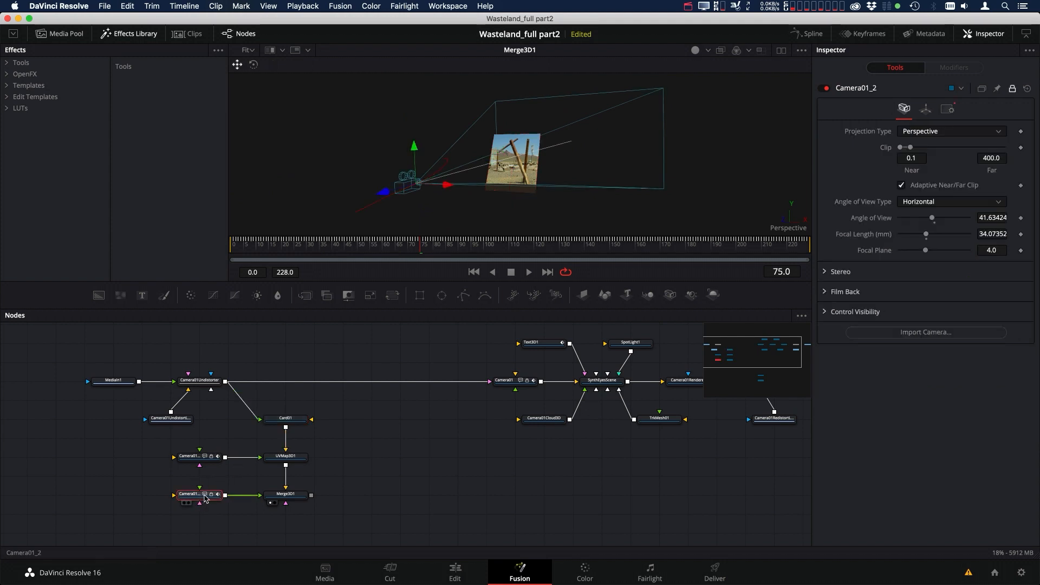
{"action": "left_click_drag", "start_coordinate": [428, 260], "coordinate": [447, 252]}
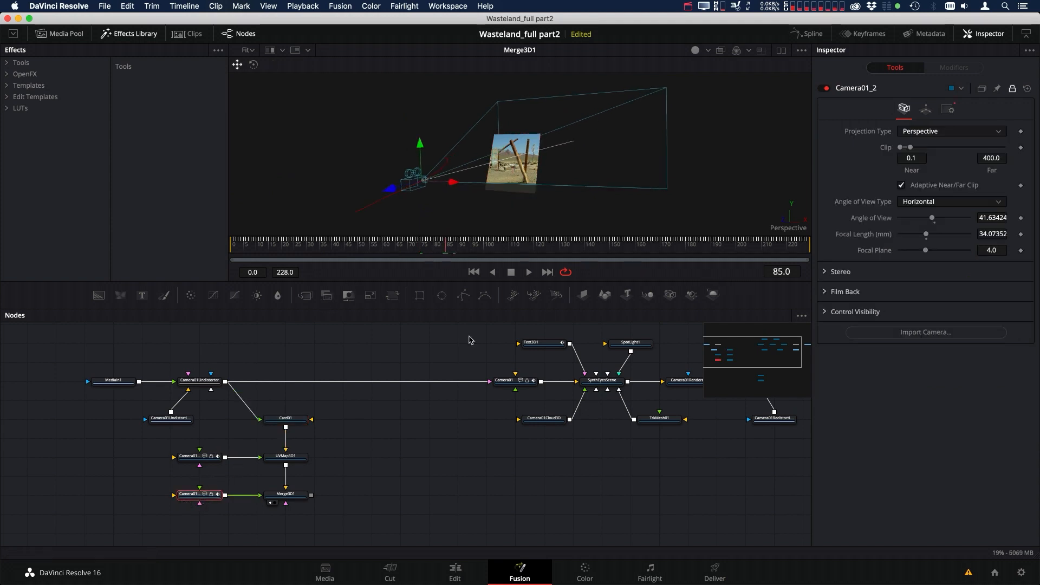
{"action": "left_click", "coordinate": [926, 109]}
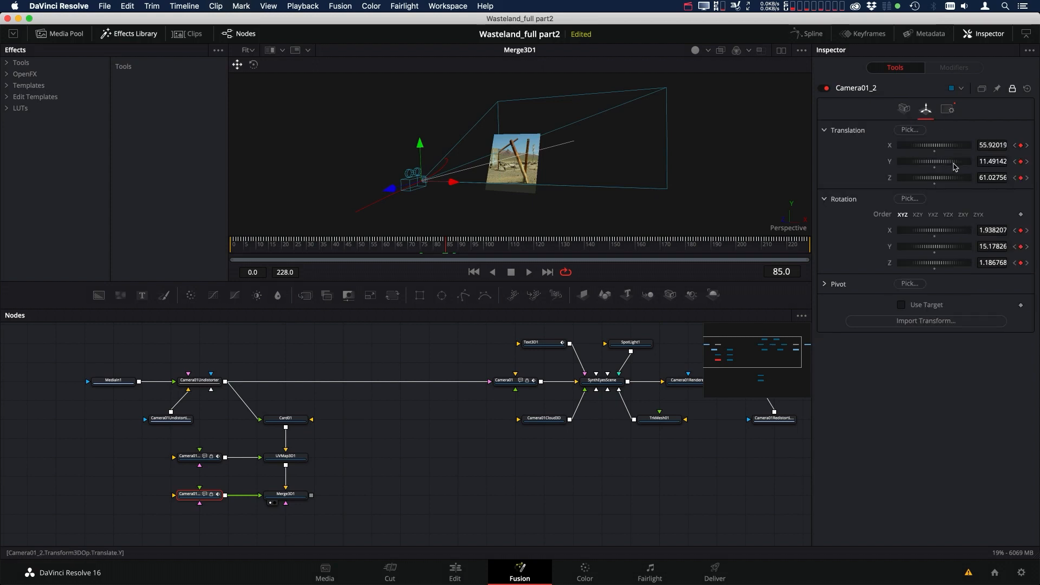
{"action": "left_click", "coordinate": [1012, 89]}
{"action": "right_click", "coordinate": [838, 132]}
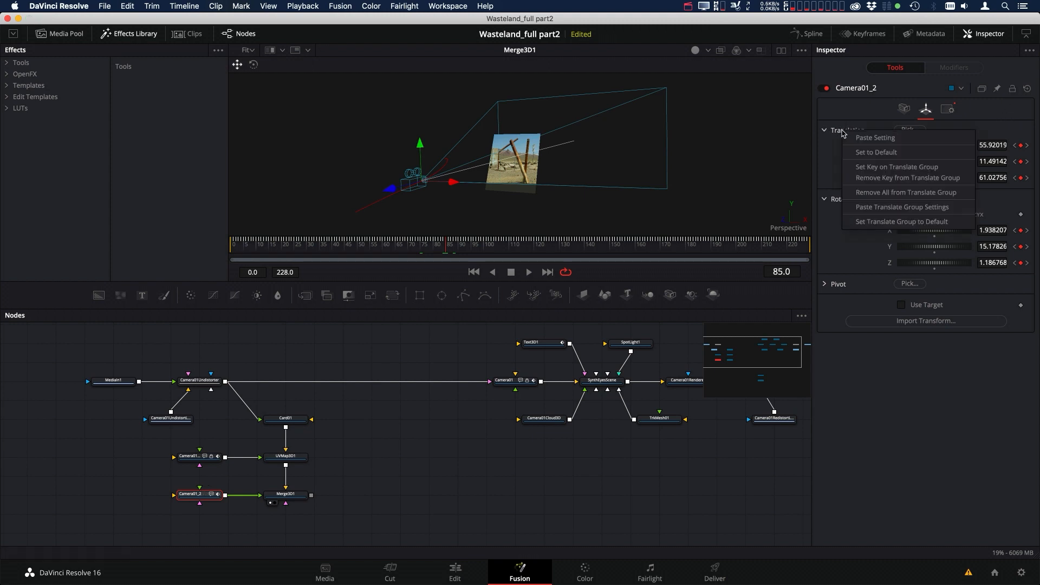
{"action": "left_click", "coordinate": [869, 193]}
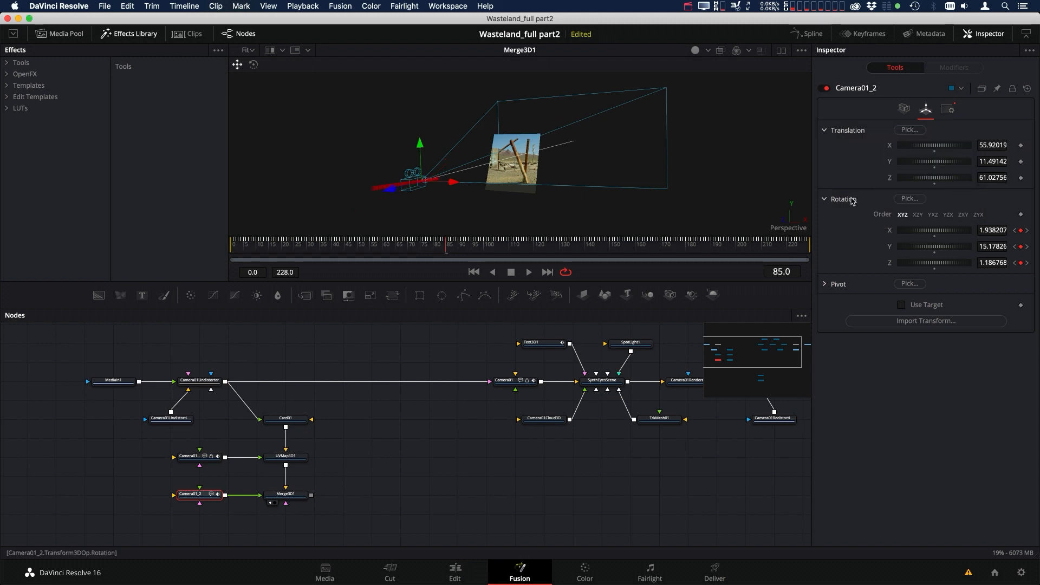
{"action": "right_click", "coordinate": [848, 202]}
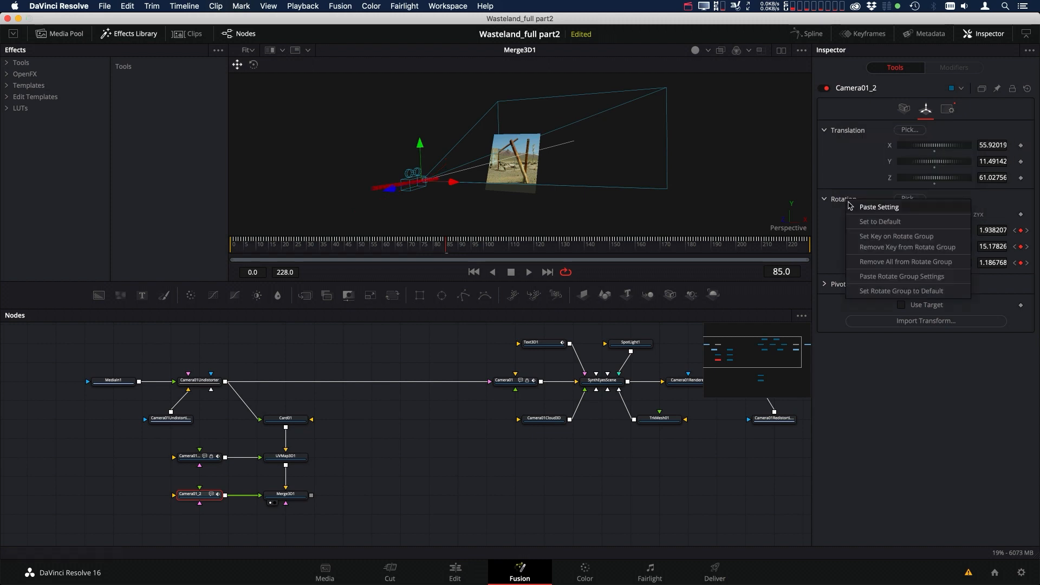
{"action": "left_click", "coordinate": [872, 262]}
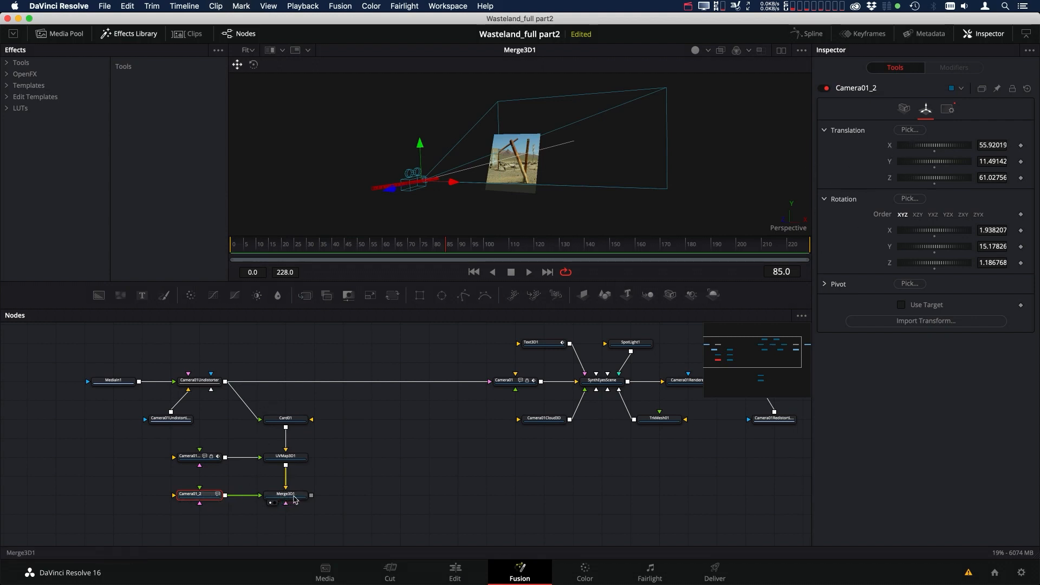
- Add a Renderer3D node below Merge3D1, fed by its output, and show the render in the viewer
{"action": "left_click", "coordinate": [713, 294]}
{"action": "left_click_drag", "start_coordinate": [267, 494], "coordinate": [236, 526]}
{"action": "left_click_drag", "start_coordinate": [330, 496], "coordinate": [455, 264]}
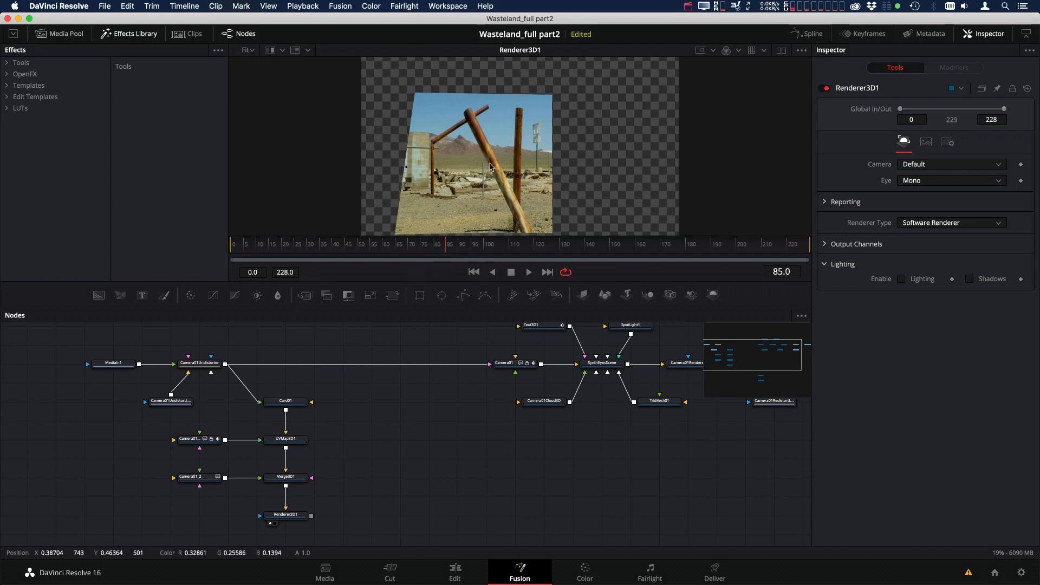
- Check the frozen-camera render across the shot, including frame 52, and return to frame 85
{"action": "left_click_drag", "start_coordinate": [444, 250], "coordinate": [361, 247]}
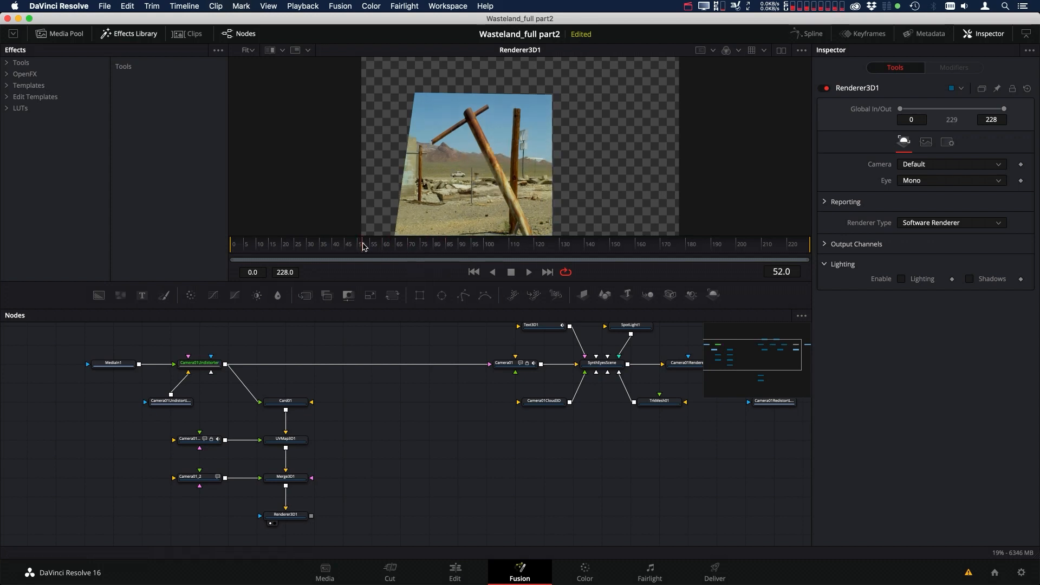
{"action": "left_click", "coordinate": [501, 249]}
{"action": "left_click_drag", "start_coordinate": [502, 255], "coordinate": [446, 248]}
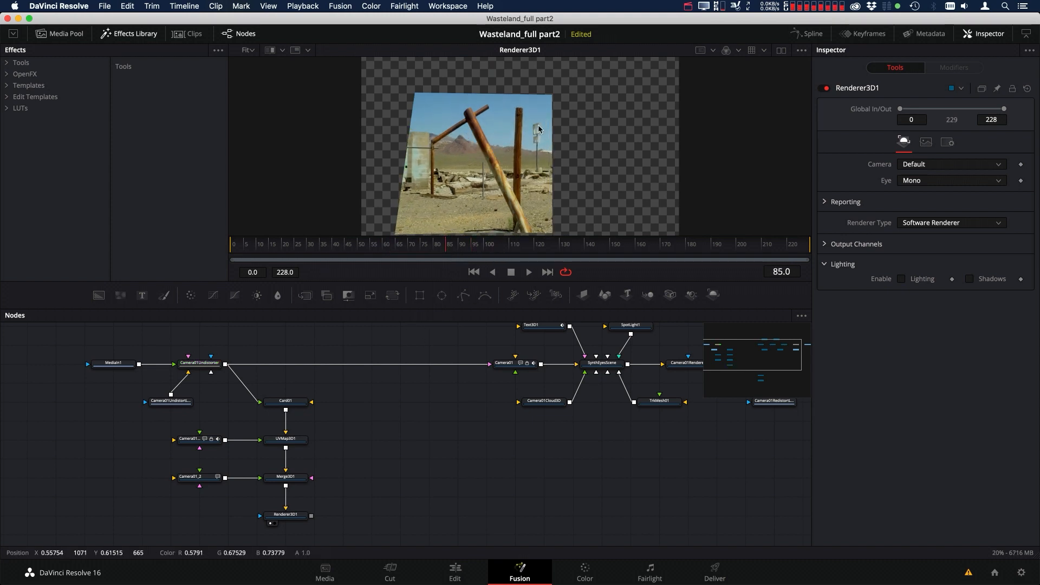
{"action": "scroll", "coordinate": [288, 459], "scroll_direction": "down", "scroll_amount": 1}
{"action": "scroll", "coordinate": [288, 459], "scroll_direction": "down", "scroll_amount": 1}
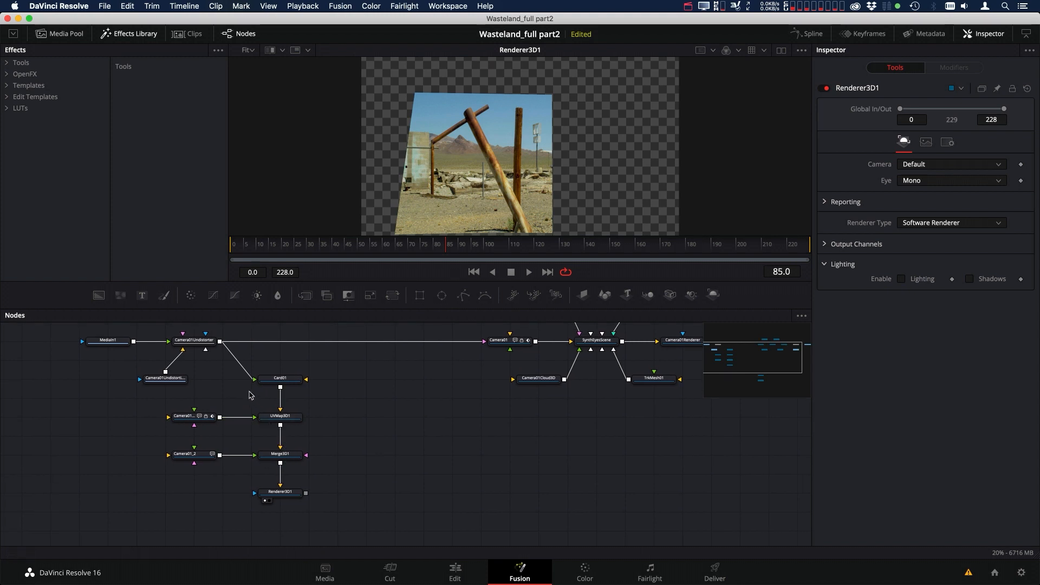
- Add a MatteControl node after Renderer3D1 and connect a pasted Card01_roto_2 polygon above it to its green input, viewing the result
{"action": "left_click", "coordinate": [290, 499]}
{"action": "key", "text": "shift+space"}
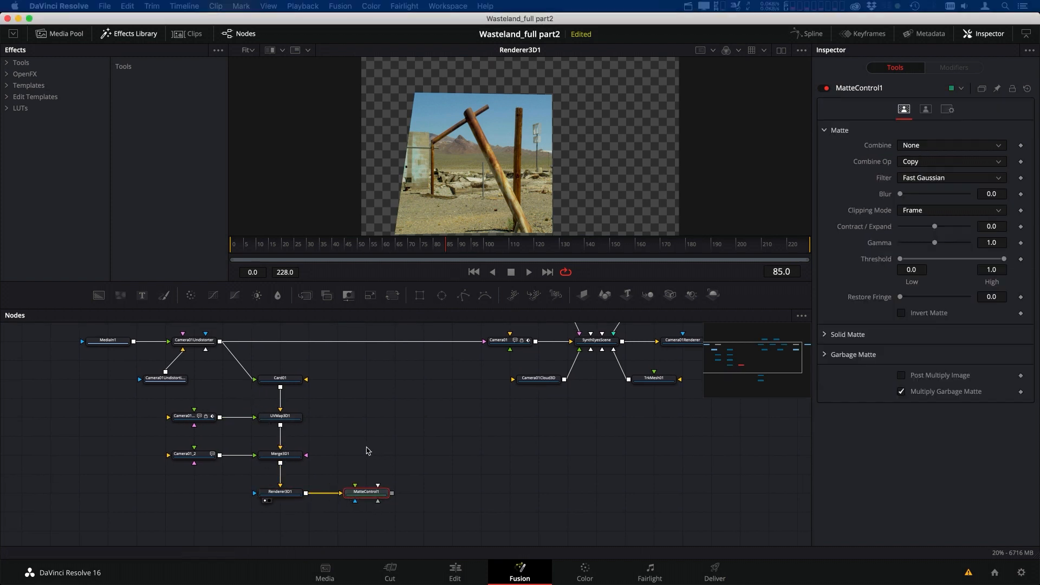
{"action": "left_click", "coordinate": [368, 452]}
{"action": "key", "text": "super+v"}
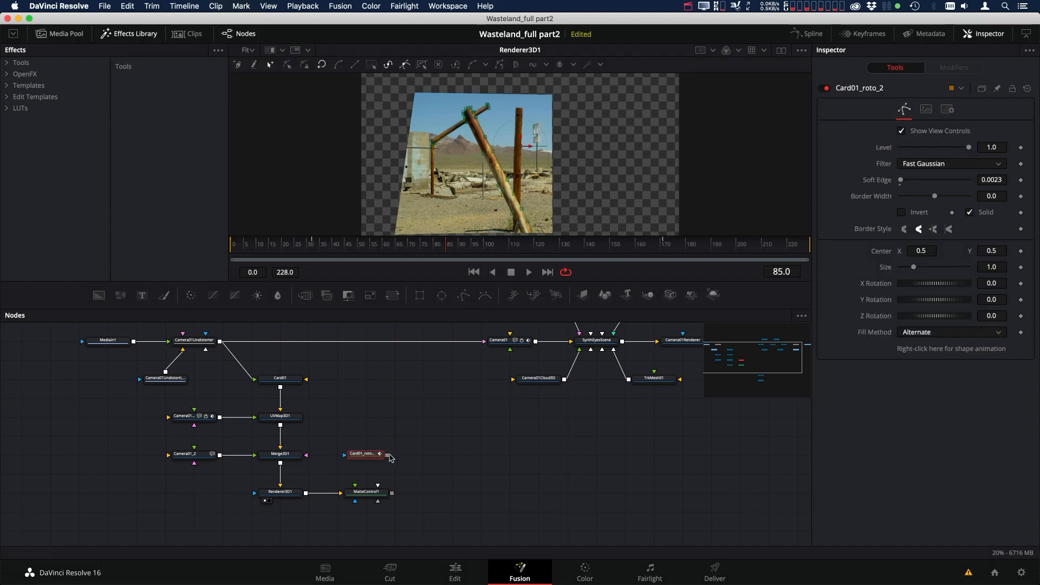
{"action": "mouse_move", "coordinate": [383, 455]}
{"action": "left_mouse_down"}
{"action": "mouse_move", "coordinate": [384, 474]}
{"action": "mouse_move", "coordinate": [384, 455]}
{"action": "left_mouse_up"}
{"action": "left_click_drag", "start_coordinate": [387, 455], "coordinate": [356, 485]}
{"action": "left_click_drag", "start_coordinate": [523, 150], "coordinate": [523, 151]}
- Check the roto shape against the wooden post at frames 32, 171 and 85
{"action": "left_click", "coordinate": [312, 245]}
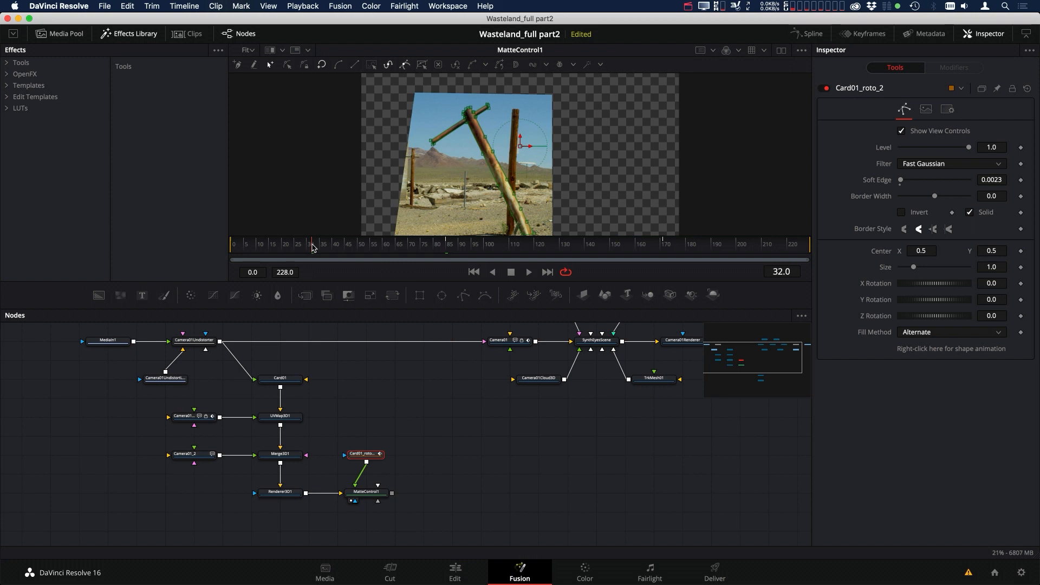
{"action": "left_click_drag", "start_coordinate": [664, 245], "coordinate": [666, 246]}
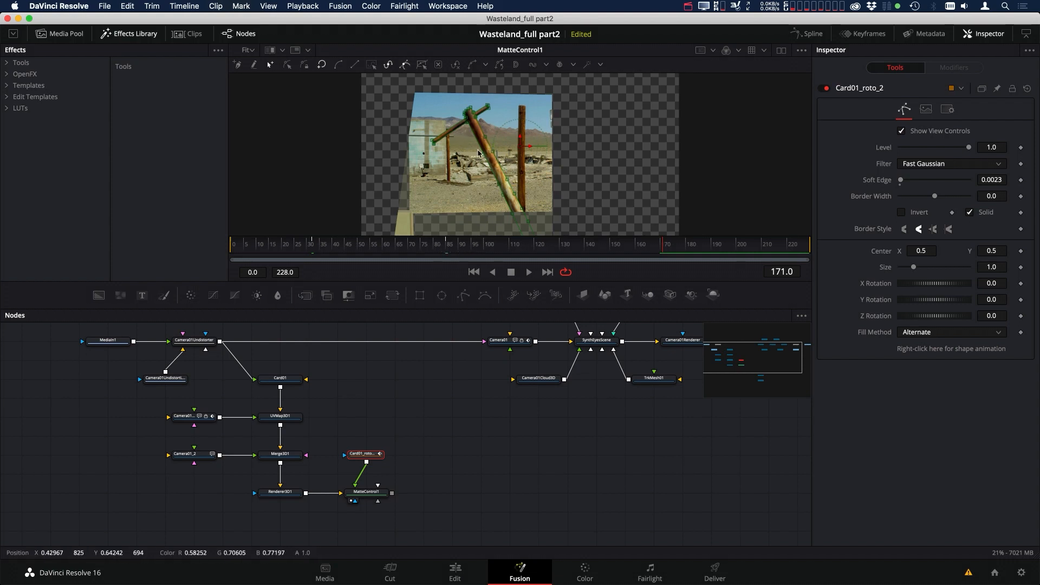
{"action": "left_click", "coordinate": [449, 248]}
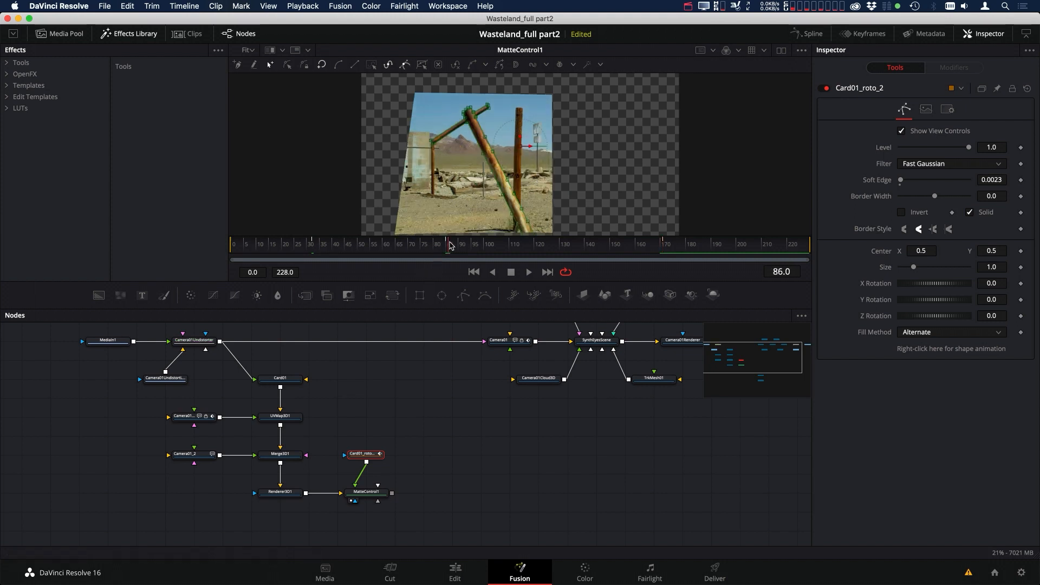
{"action": "left_click_drag", "start_coordinate": [449, 248], "coordinate": [447, 248]}
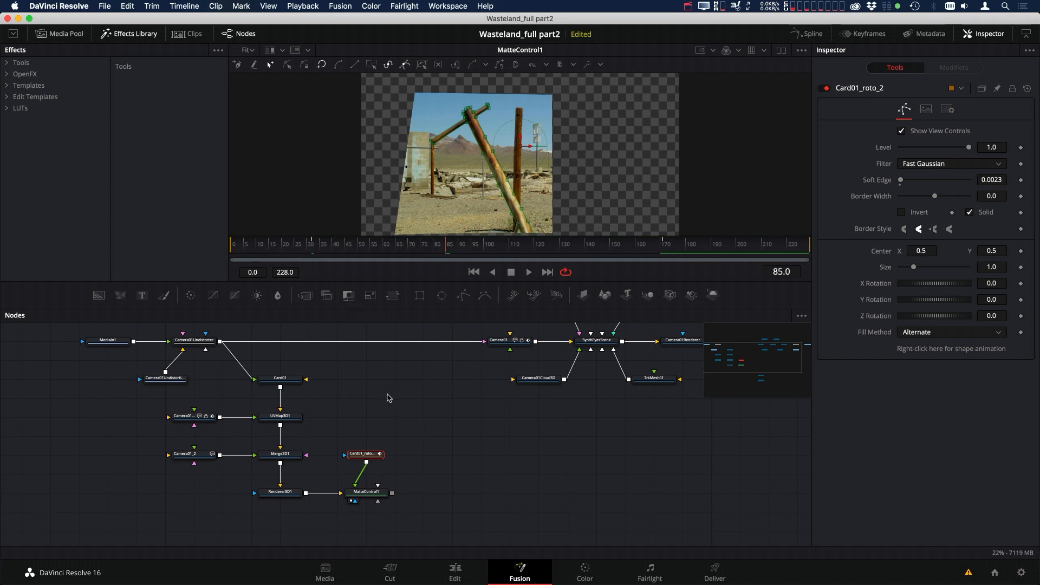
- Set MatteControl1 to Combine Alpha and enable Post Multiply Image so only the wooden post remains
{"action": "scroll", "coordinate": [428, 459], "scroll_direction": "down", "scroll_amount": 1}
{"action": "scroll", "coordinate": [428, 459], "scroll_direction": "right", "scroll_amount": 1}
{"action": "left_click", "coordinate": [366, 488]}
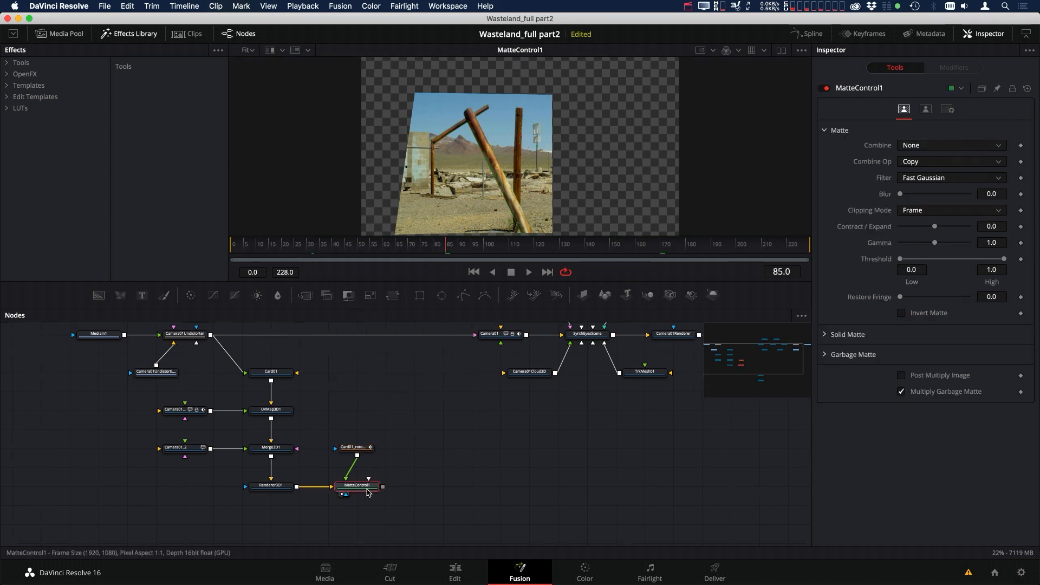
{"action": "left_click_drag", "start_coordinate": [366, 490], "coordinate": [432, 279]}
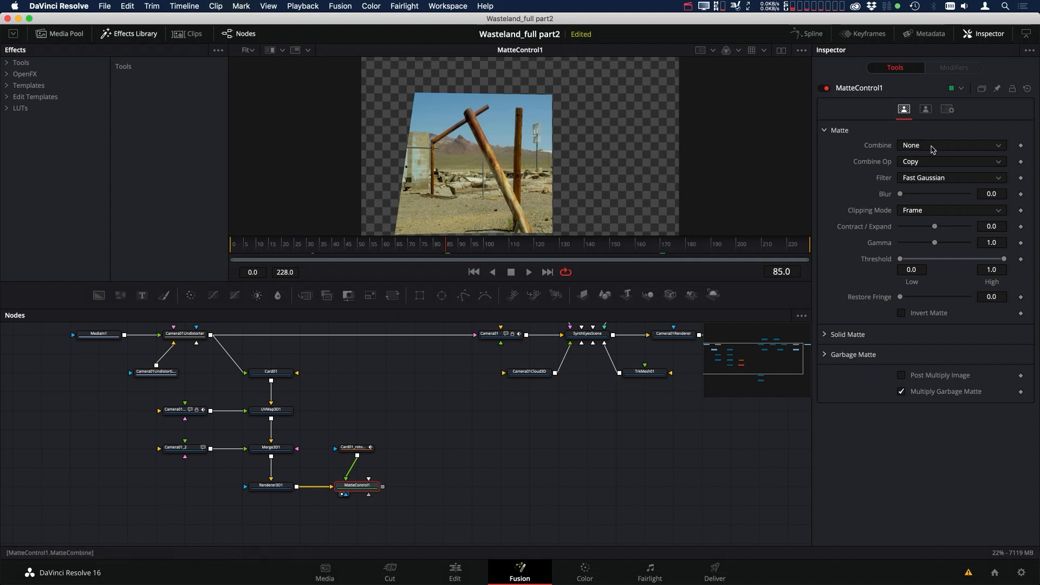
{"action": "left_click", "coordinate": [932, 146]}
{"action": "left_click", "coordinate": [938, 211]}
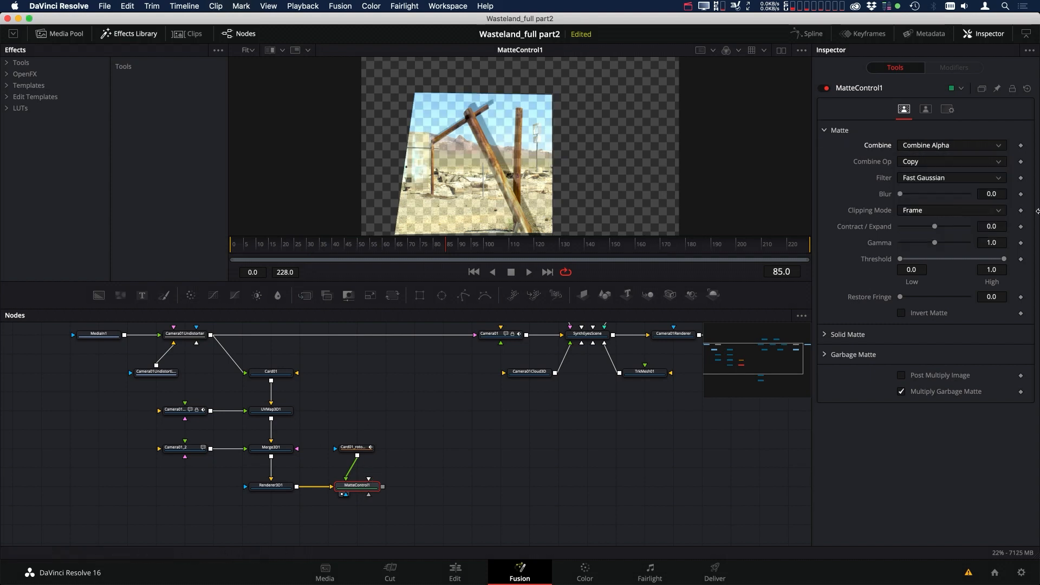
{"action": "left_click", "coordinate": [924, 380]}
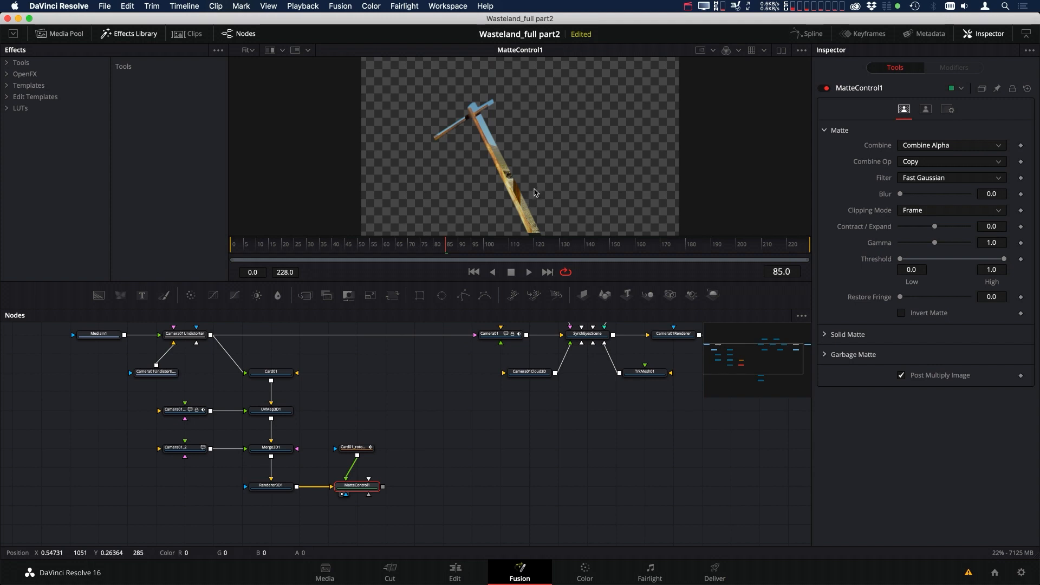
- Compare the frame sizes of the Renderer3D1 and Camera01Undistorter outputs in the viewer
{"action": "left_click_drag", "start_coordinate": [421, 404], "coordinate": [416, 437]}
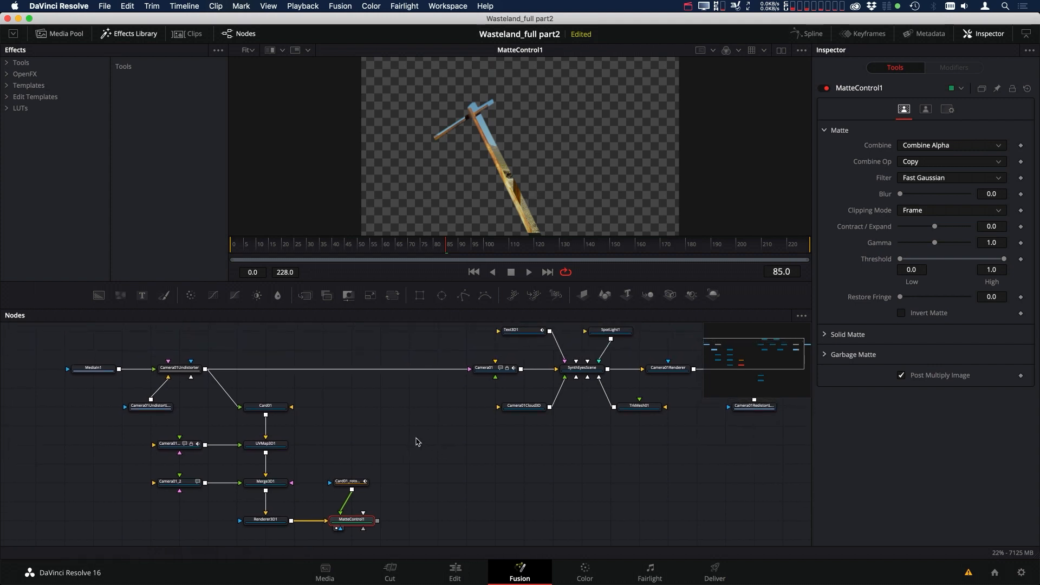
{"action": "scroll", "coordinate": [346, 476], "scroll_direction": "down", "scroll_amount": 3}
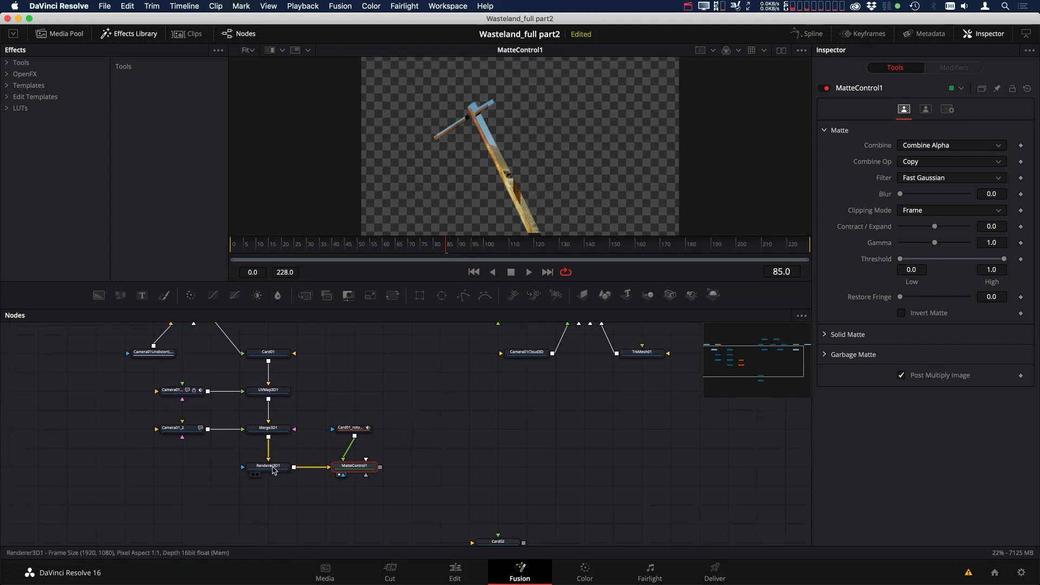
{"action": "left_click_drag", "start_coordinate": [273, 470], "coordinate": [519, 179]}
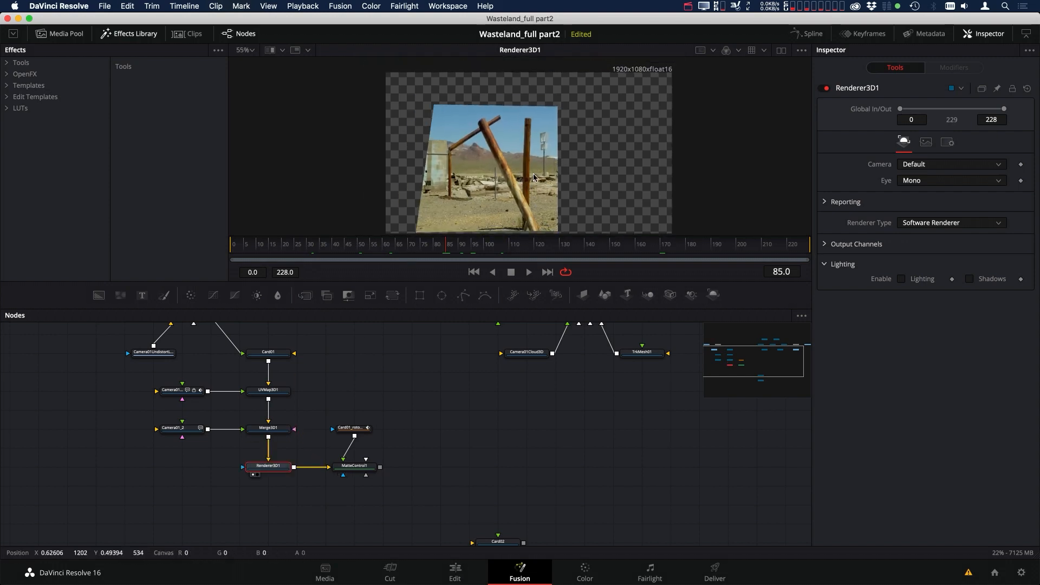
{"action": "scroll", "coordinate": [533, 177], "scroll_direction": "down", "scroll_amount": 3}
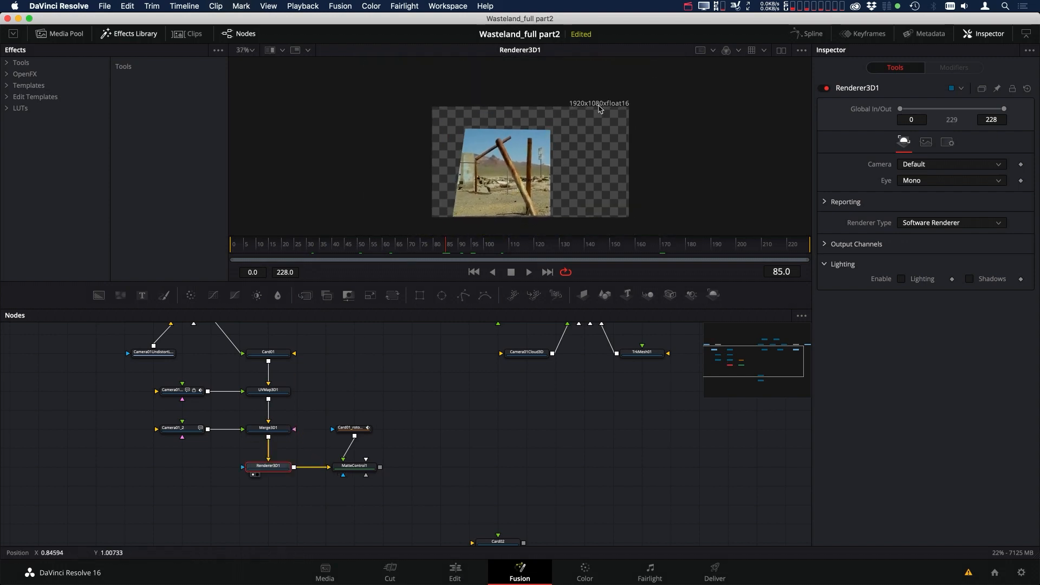
{"action": "scroll", "coordinate": [216, 368], "scroll_direction": "up", "scroll_amount": 3}
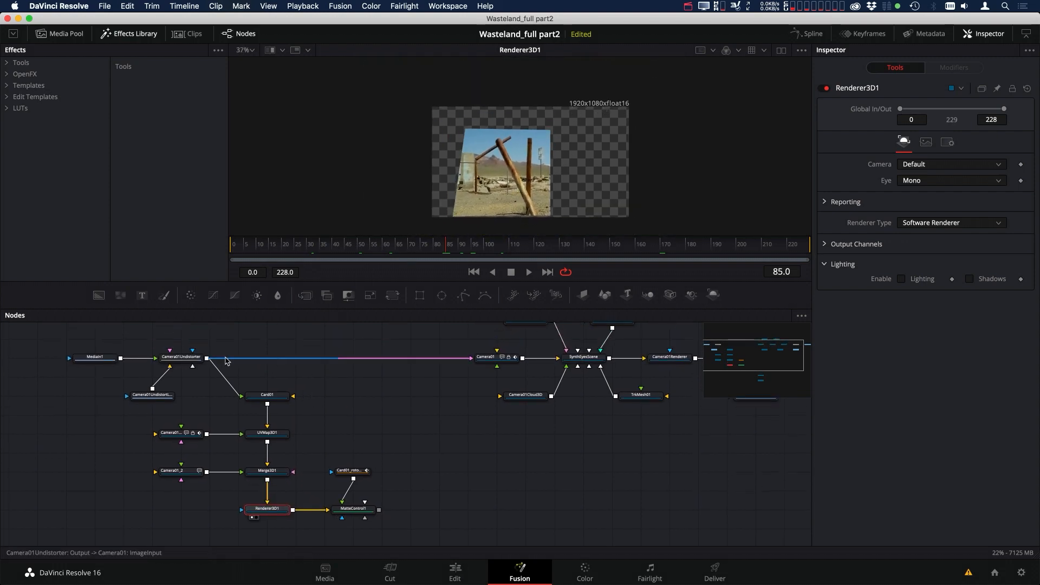
{"action": "left_click_drag", "start_coordinate": [234, 315], "coordinate": [433, 189]}
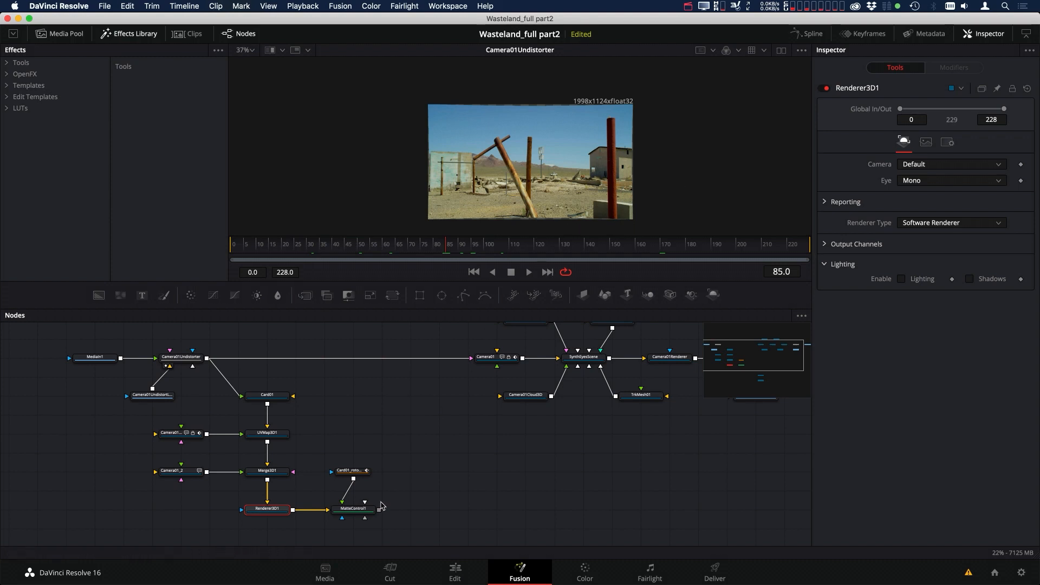
- Turn off Auto Resolution on Renderer3D1, set its image size to 1998 × 1124, and view MatteControl1
{"action": "left_click", "coordinate": [932, 144]}
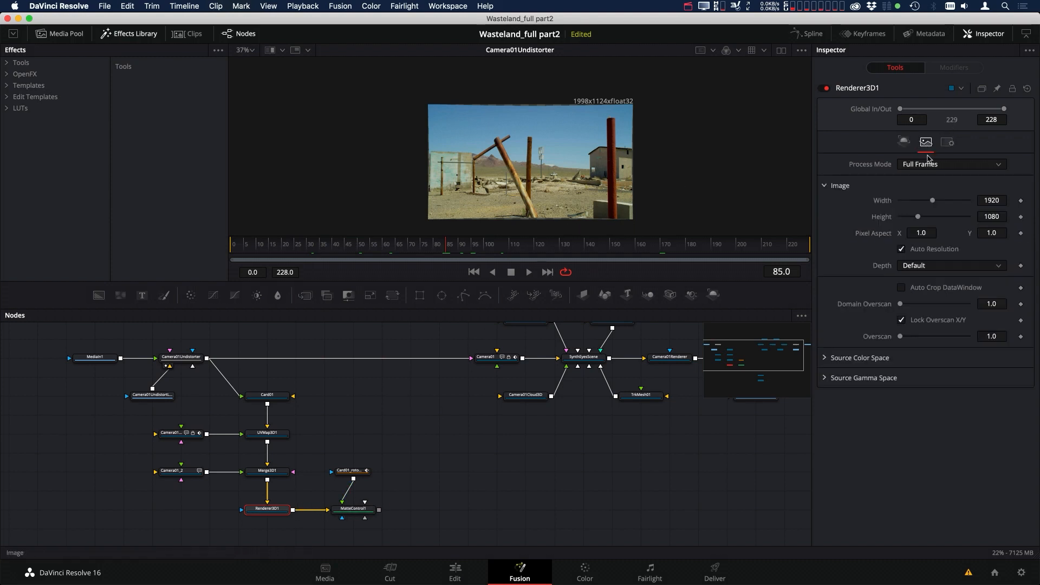
{"action": "left_click", "coordinate": [922, 253]}
{"action": "left_click", "coordinate": [1005, 198]}
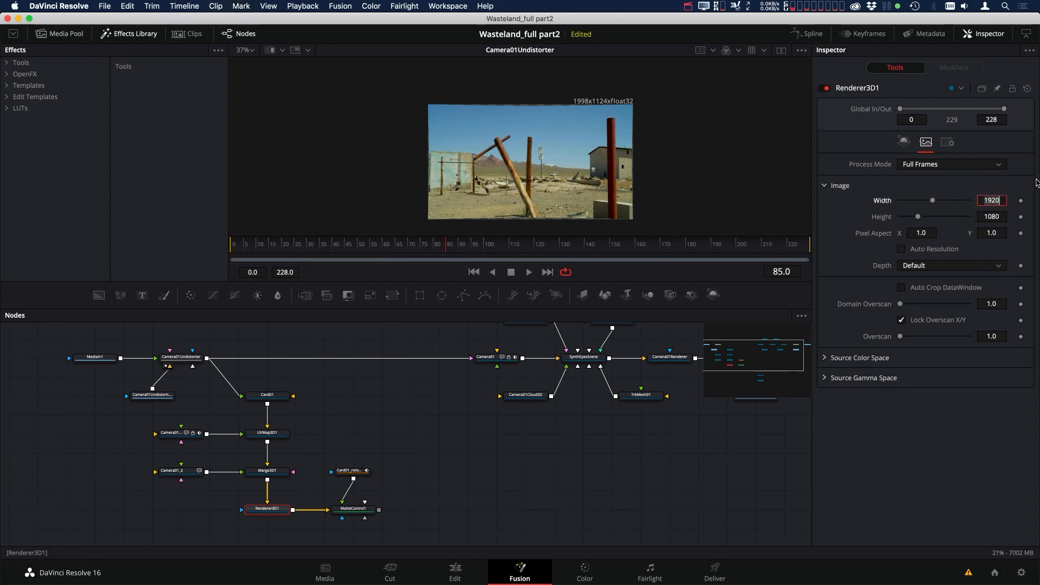
{"action": "type", "text": "1998"}
{"action": "key", "text": "Return"}
{"action": "left_click", "coordinate": [1004, 215]}
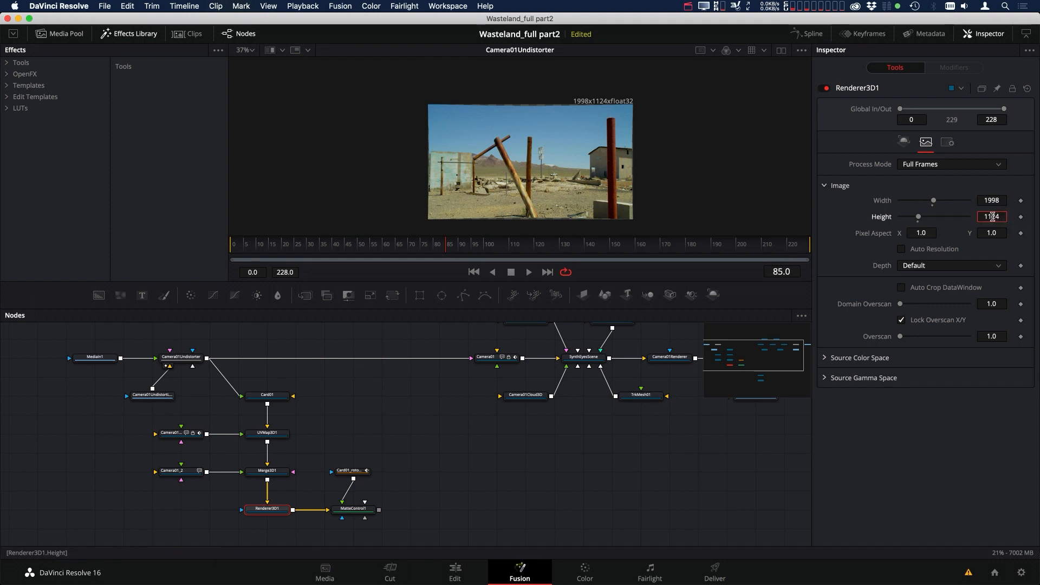
{"action": "key", "text": "Tab"}
{"action": "key", "text": "Return"}
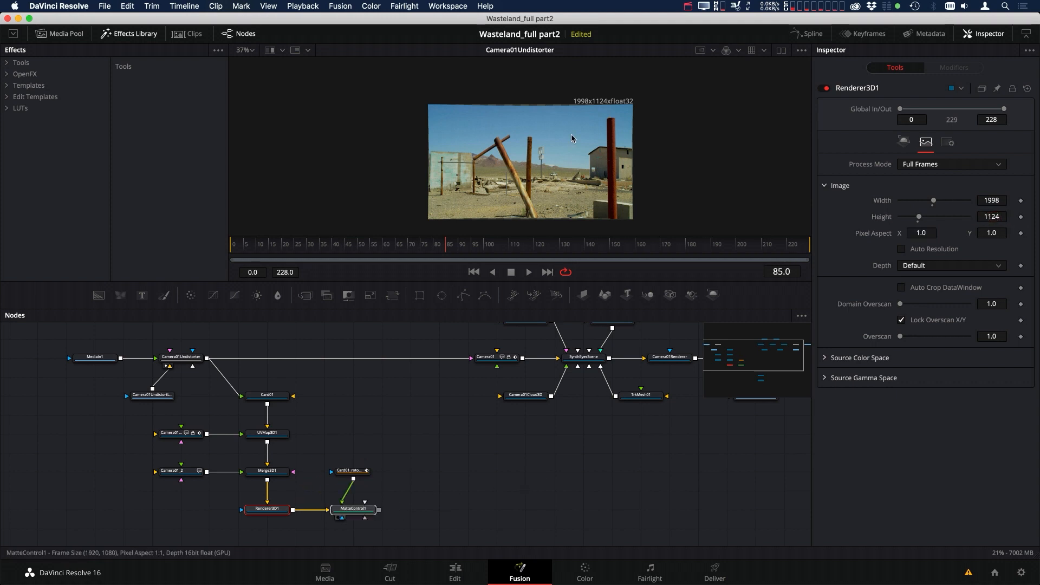
{"action": "left_click", "coordinate": [338, 517]}
{"action": "scroll", "coordinate": [525, 175], "scroll_direction": "up", "scroll_amount": 3}
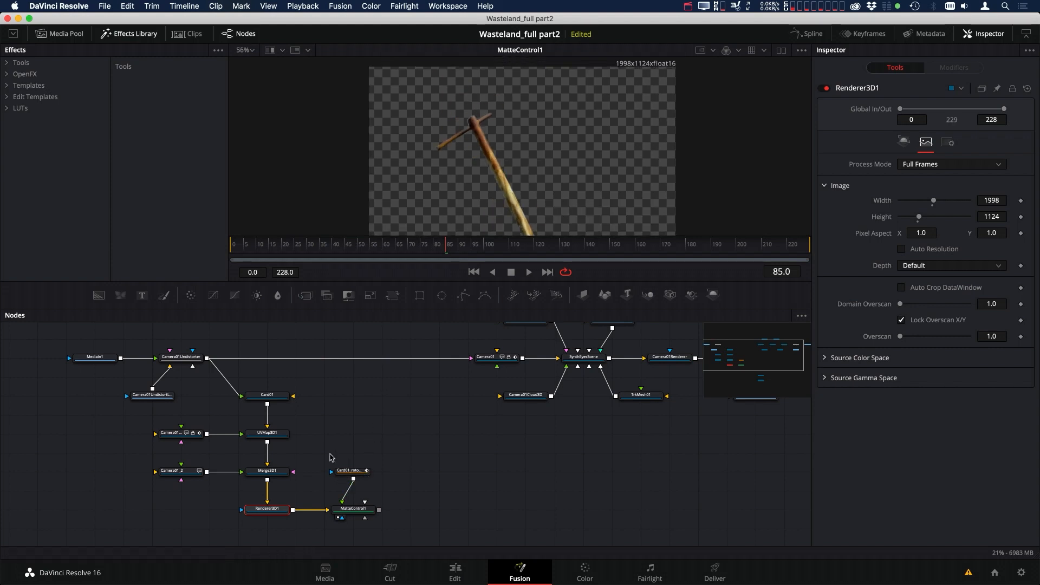
- Try a Custom output size on a new Polygon node above Card01_roto_2 and delete that node
{"action": "left_click", "coordinate": [350, 476]}
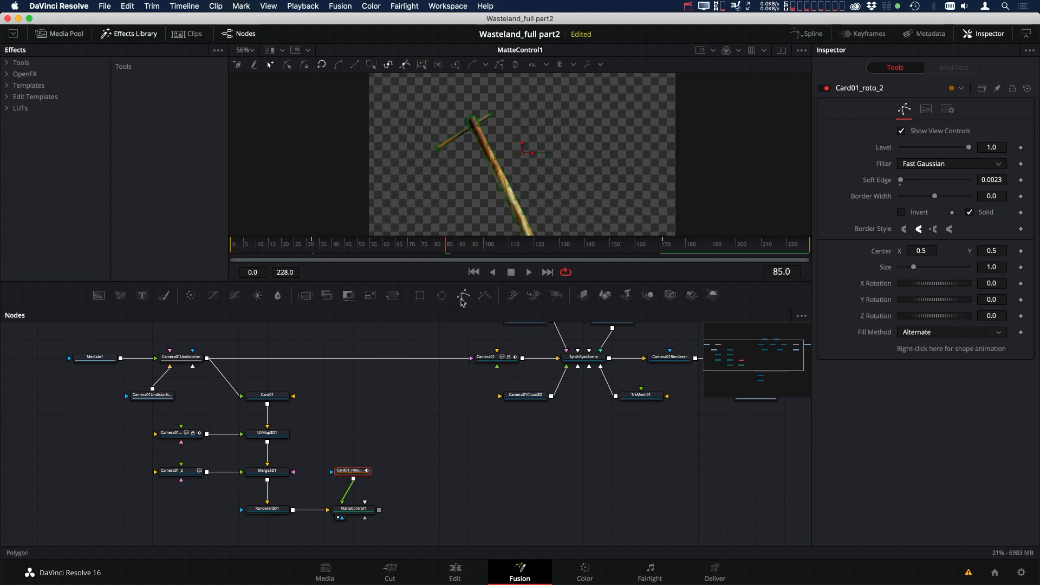
{"action": "left_click_drag", "start_coordinate": [465, 296], "coordinate": [353, 455]}
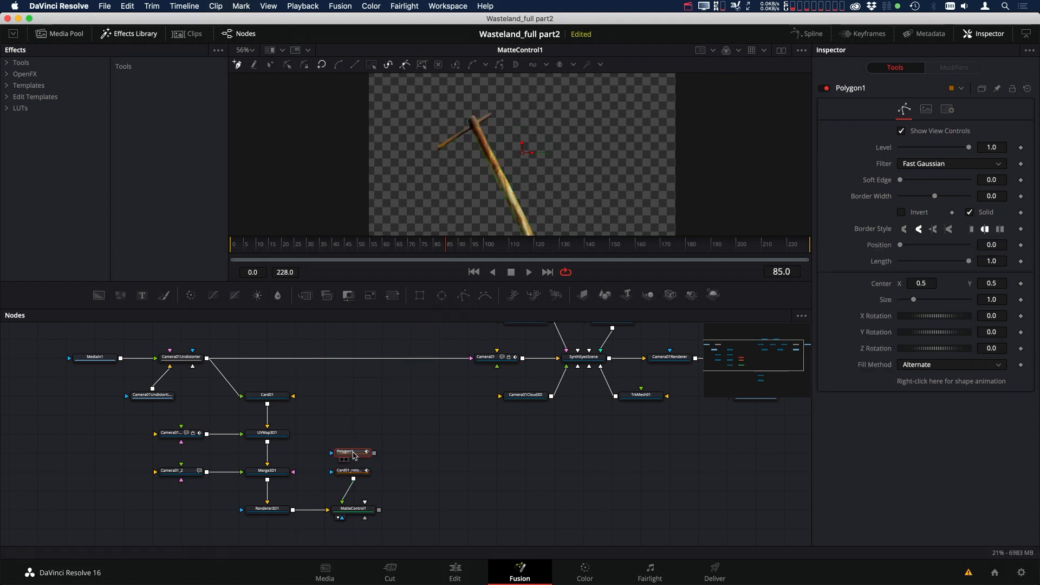
{"action": "left_click", "coordinate": [925, 109]}
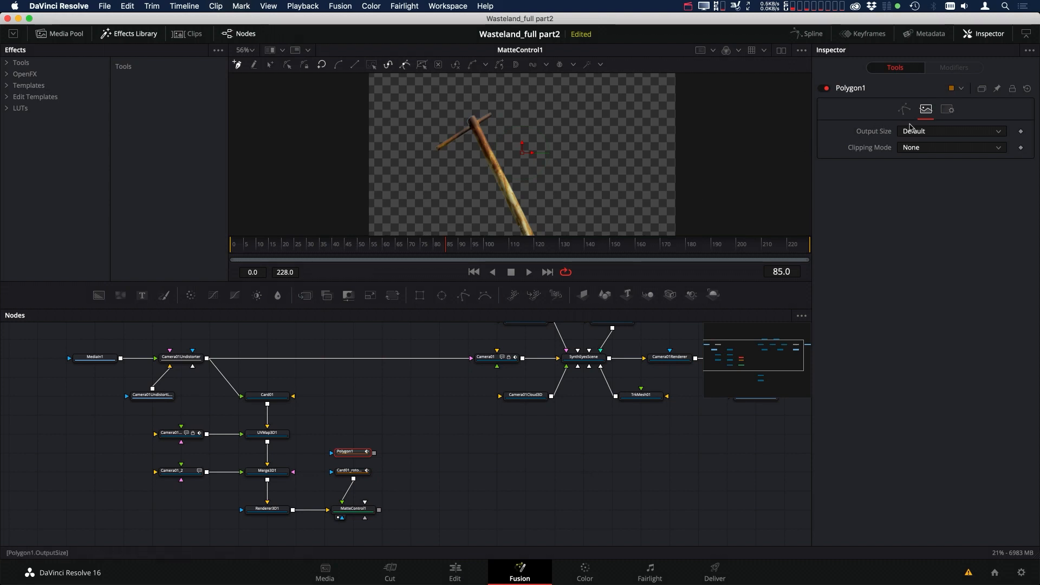
{"action": "left_click", "coordinate": [927, 132]}
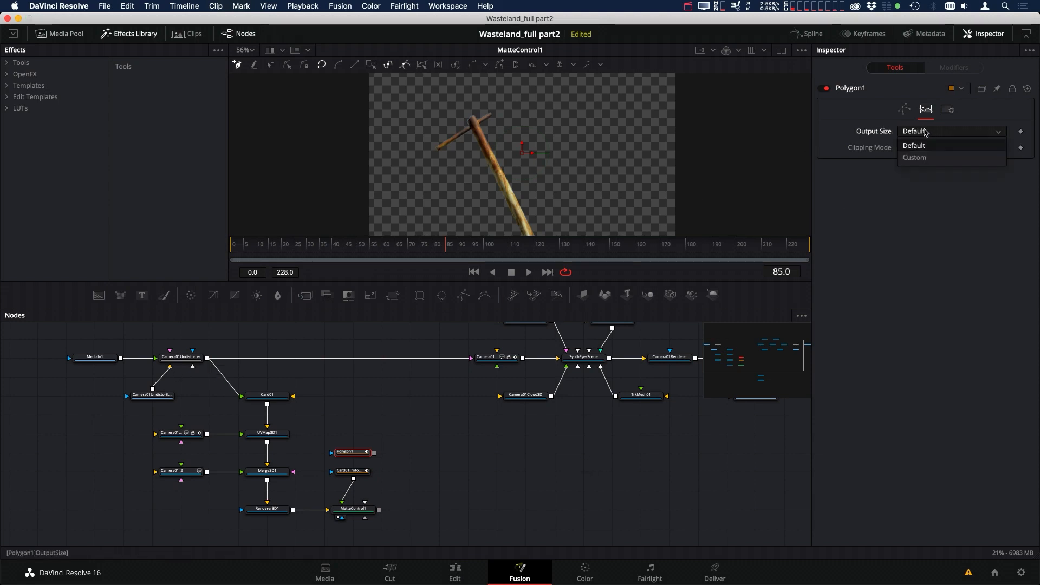
{"action": "left_click", "coordinate": [923, 159]}
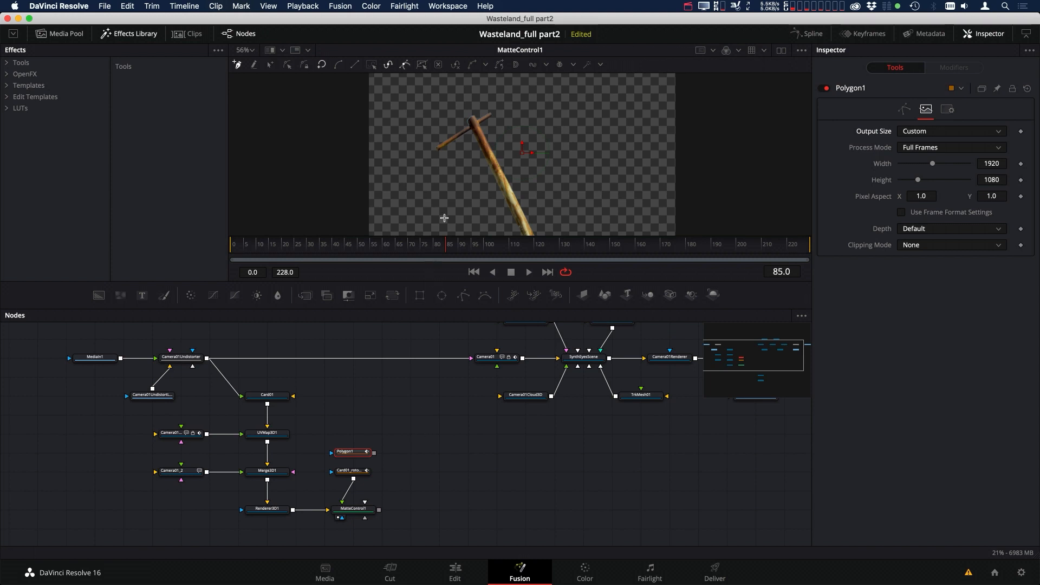
{"action": "left_click_drag", "start_coordinate": [386, 433], "coordinate": [342, 459]}
{"action": "key", "text": "Delete"}
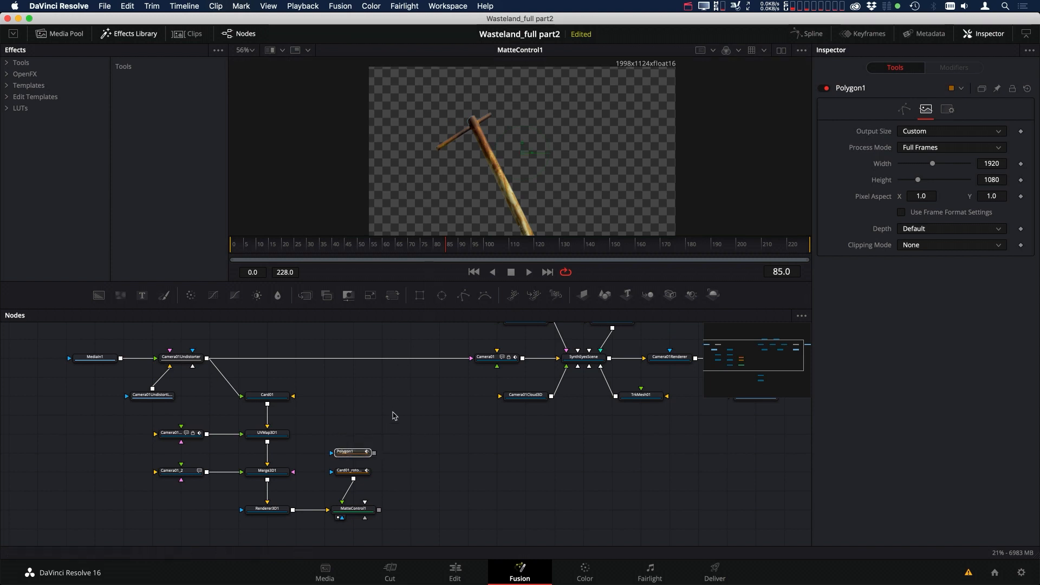
- Check the isolated post at frame 121 and return to frame 84
{"action": "scroll", "coordinate": [418, 490], "scroll_direction": "down", "scroll_amount": 2}
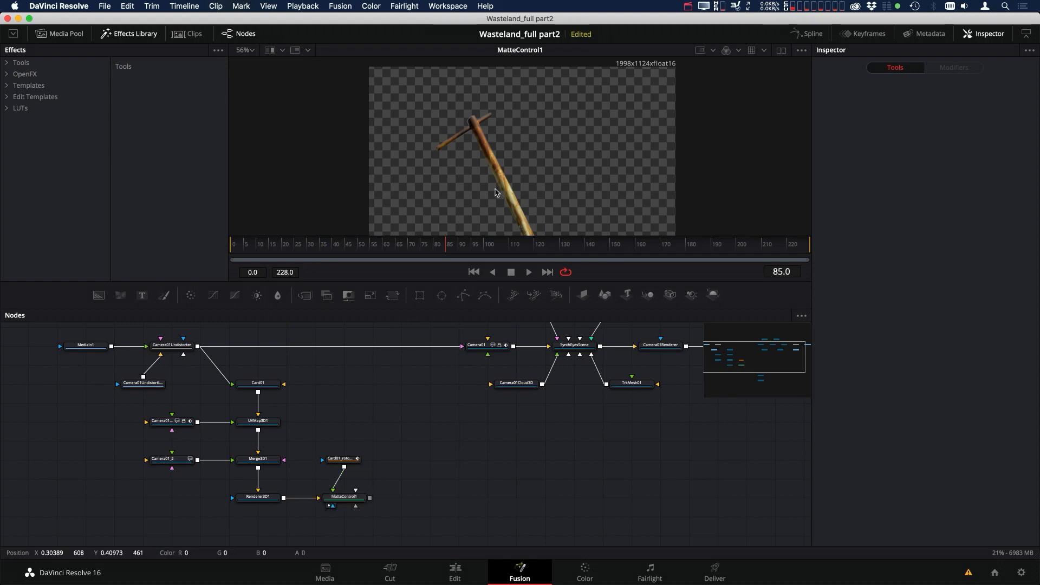
{"action": "left_click_drag", "start_coordinate": [465, 248], "coordinate": [554, 254]}
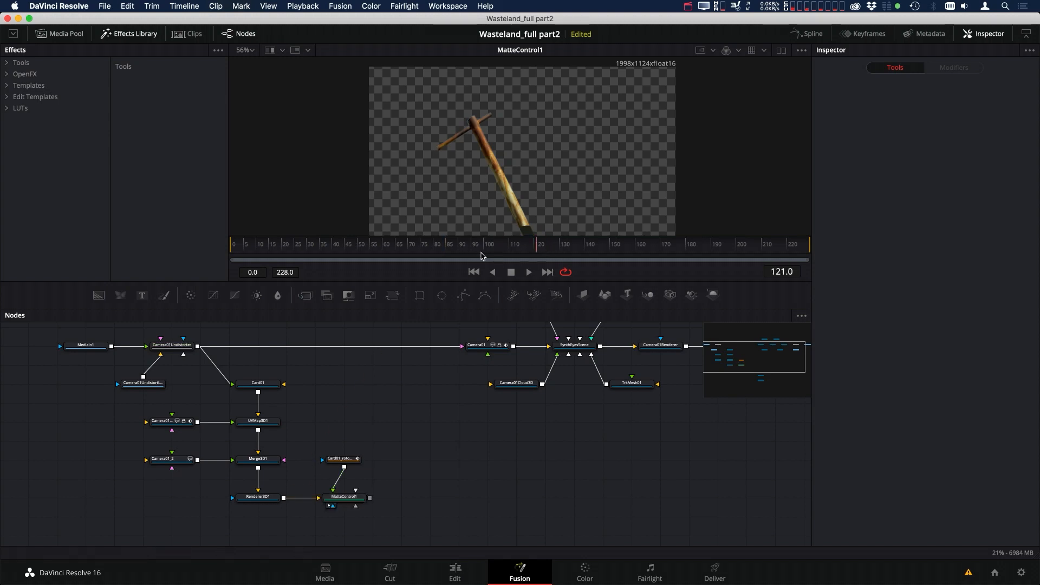
{"action": "left_click", "coordinate": [444, 254]}
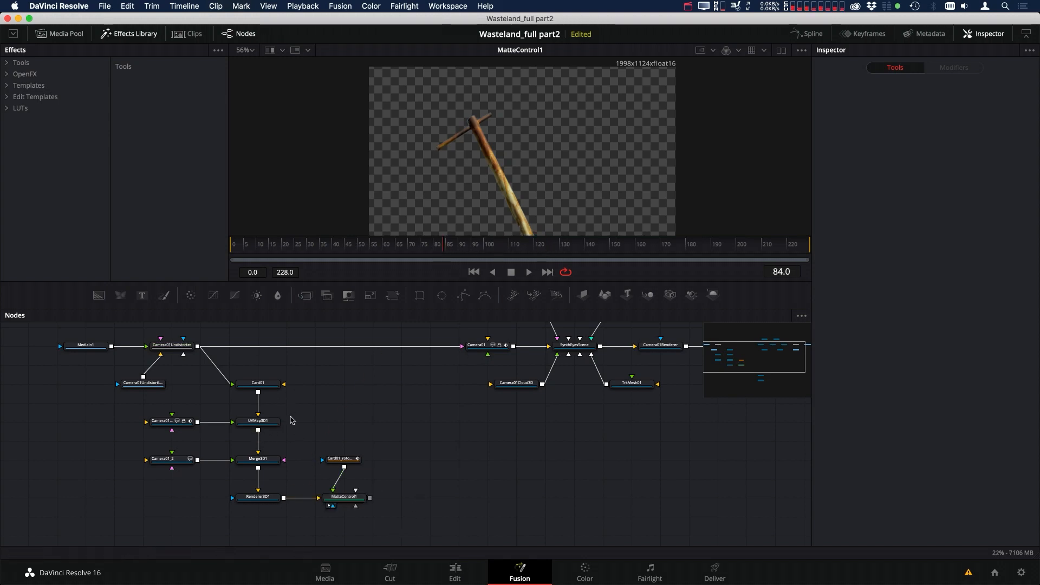
- Duplicate Card01 and UVMap3D1, line the copies up after MatteControl1, and feed MatteControl1's output into the copied card
{"action": "left_click_drag", "start_coordinate": [303, 370], "coordinate": [241, 434]}
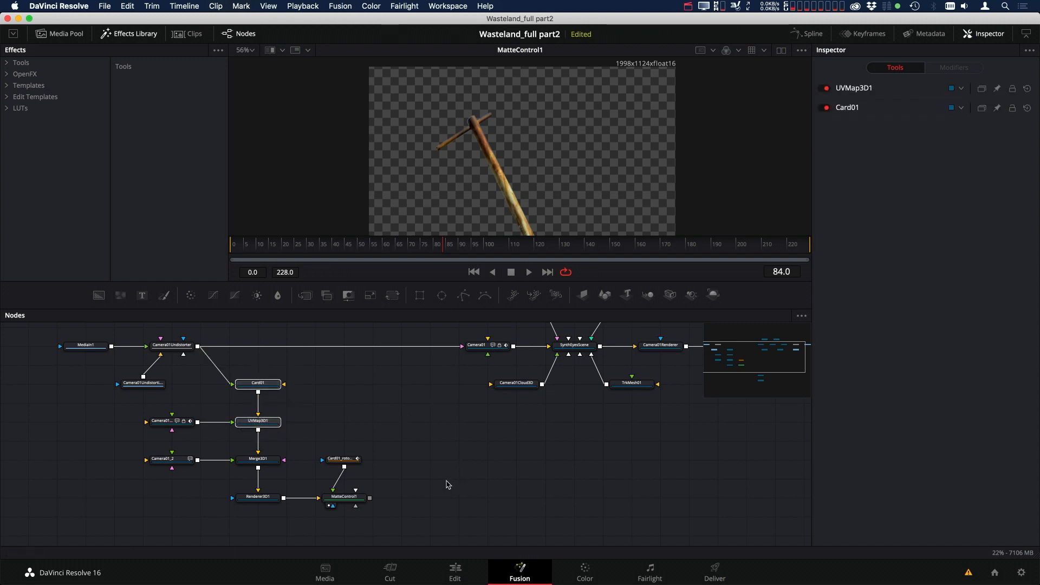
{"action": "key", "text": "ctrl+c"}
{"action": "key", "text": "ctrl+v"}
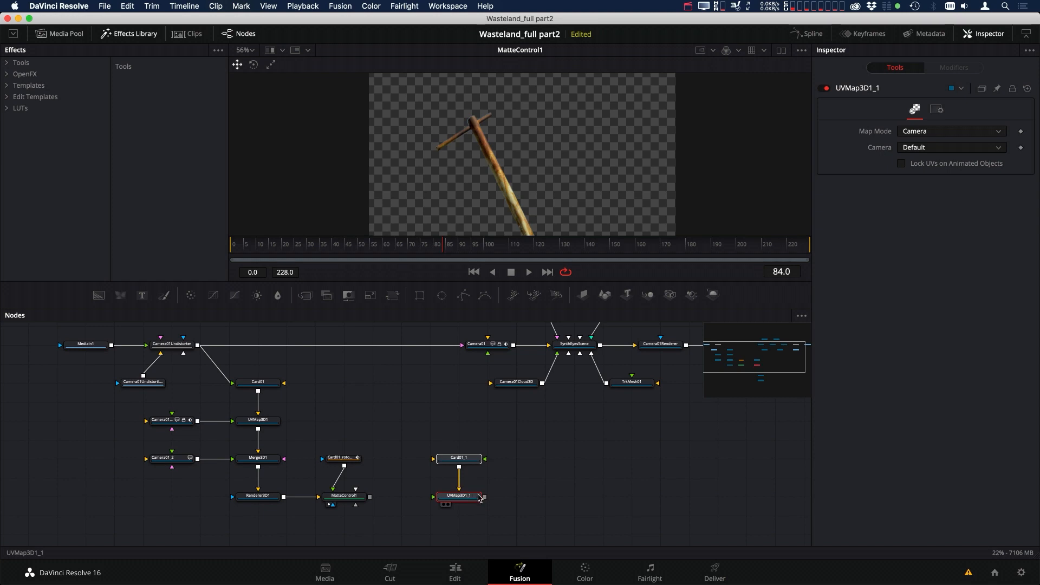
{"action": "left_click", "coordinate": [490, 477]}
{"action": "left_click_drag", "start_coordinate": [458, 458], "coordinate": [401, 496]}
{"action": "left_click_drag", "start_coordinate": [458, 496], "coordinate": [487, 496]}
{"action": "left_click", "coordinate": [390, 496]}
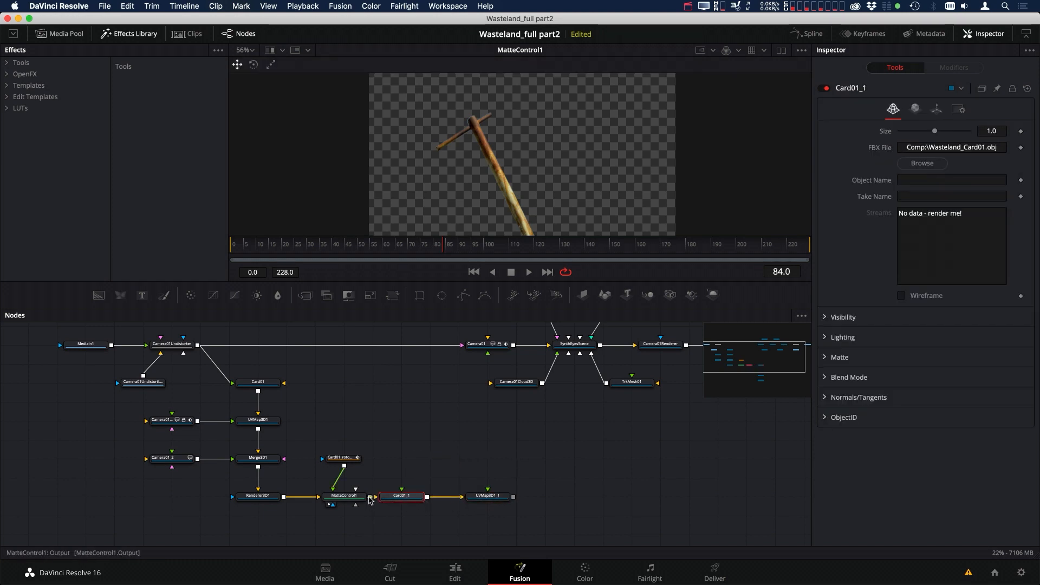
{"action": "left_click_drag", "start_coordinate": [369, 497], "coordinate": [442, 501]}
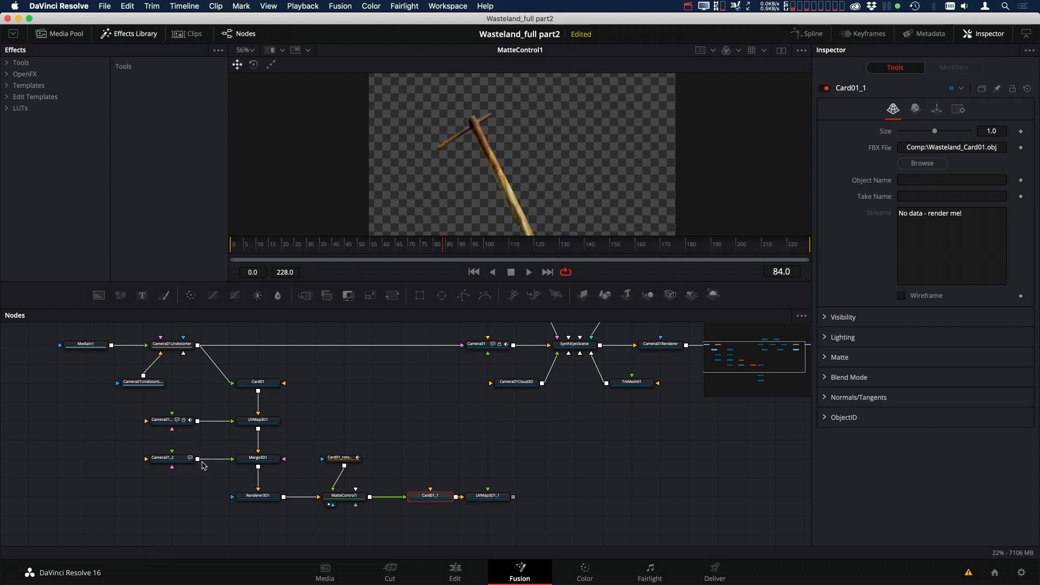
- Connect Camera01_2 to the camera input of UVMap3D1_1 and tidy its two connections with pipe routers
{"action": "left_click_drag", "start_coordinate": [198, 458], "coordinate": [488, 489]}
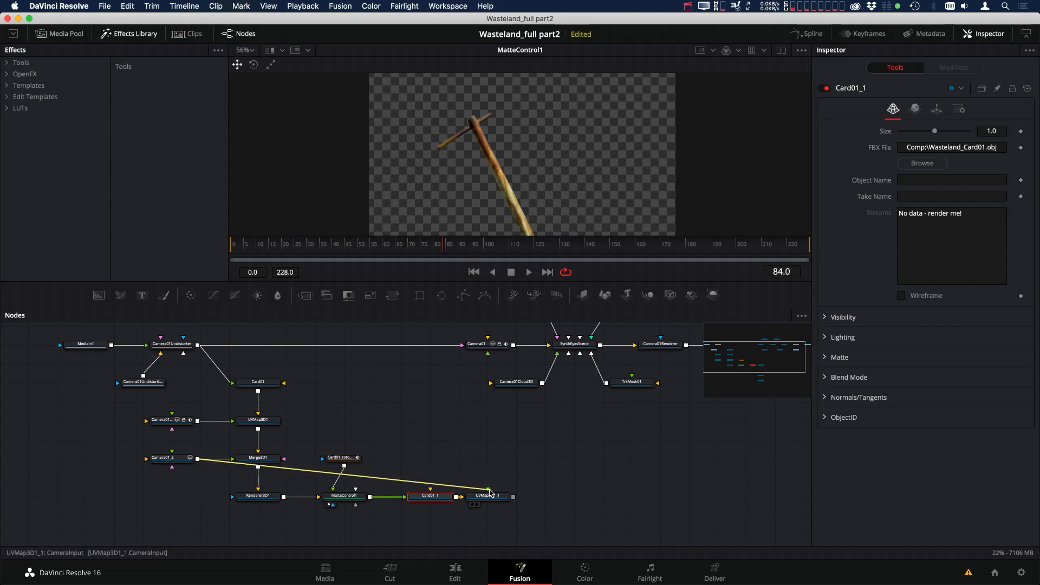
{"action": "left_click_drag", "start_coordinate": [171, 458], "coordinate": [143, 515]}
{"action": "left_click", "coordinate": [250, 513], "text": "alt"}
{"action": "left_click_drag", "start_coordinate": [250, 513], "coordinate": [480, 518]}
{"action": "left_click", "coordinate": [195, 492], "text": "alt"}
{"action": "left_click_drag", "start_coordinate": [195, 492], "coordinate": [173, 458]}
- Connect UVMap3D1_1 to SynthEyesScene and show Camera01Renderer in the viewer
{"action": "left_click_drag", "start_coordinate": [517, 502], "coordinate": [498, 367]}
{"action": "scroll", "coordinate": [441, 480], "scroll_direction": "right", "scroll_amount": 3}
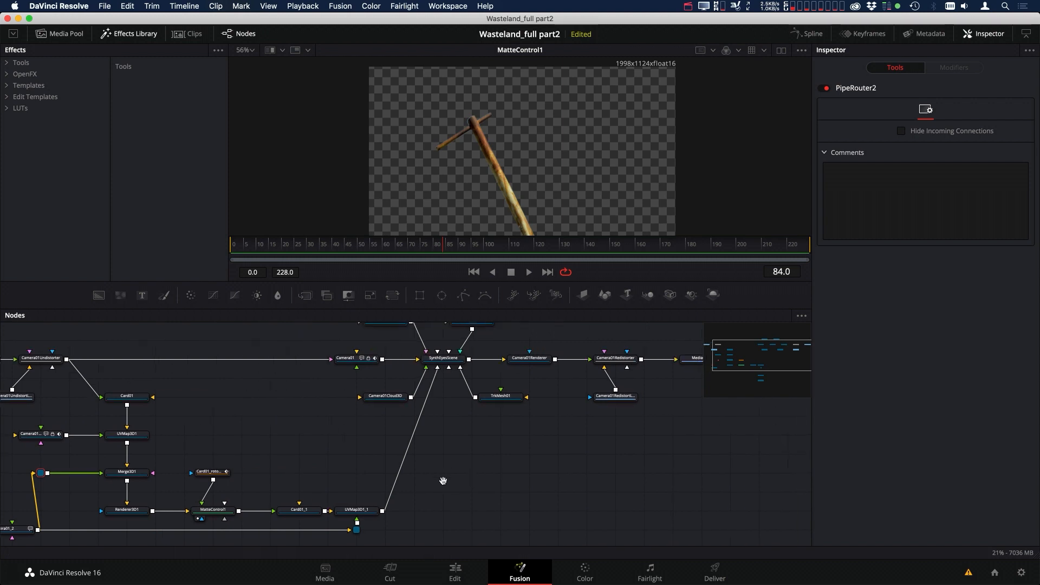
{"action": "left_click", "coordinate": [500, 365]}
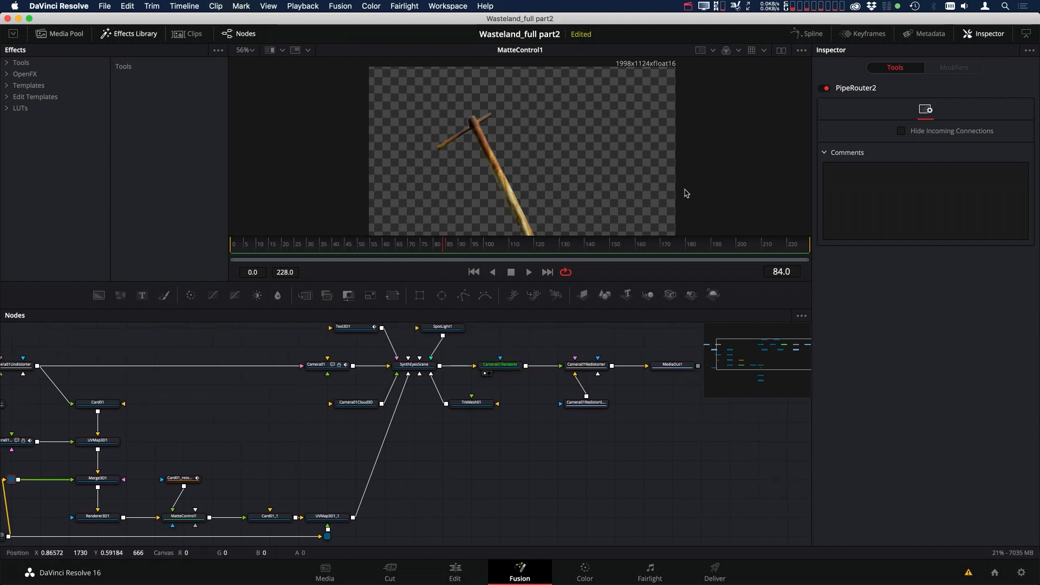
{"action": "key", "text": "1"}
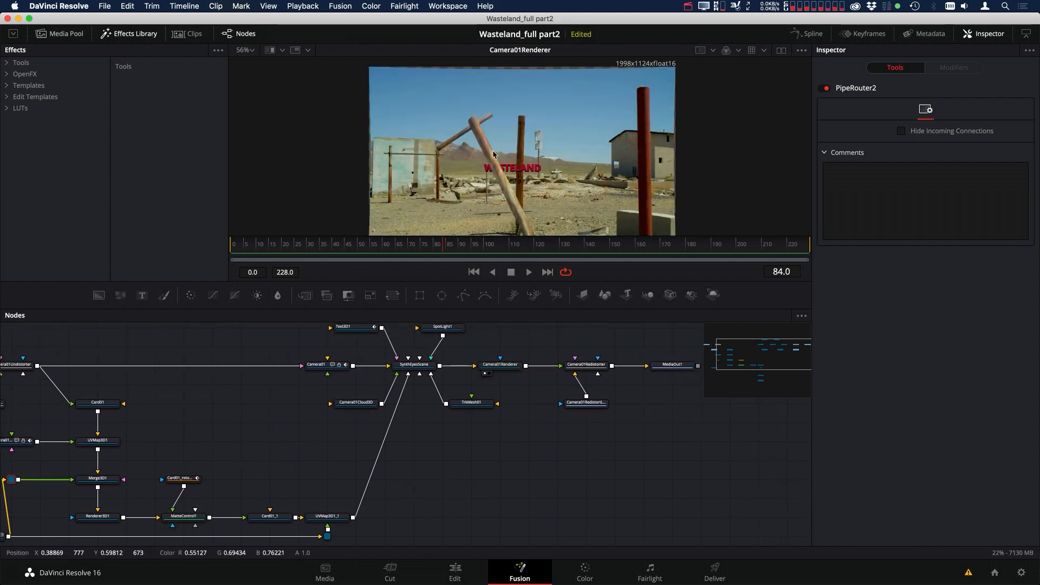
- Turn off Affected by Lights in the lighting settings of Card01_1
{"action": "scroll", "coordinate": [485, 429], "scroll_direction": "down", "scroll_amount": 2}
{"action": "scroll", "coordinate": [471, 430], "scroll_direction": "down", "scroll_amount": 3}
{"action": "scroll", "coordinate": [471, 430], "scroll_direction": "left", "scroll_amount": 3}
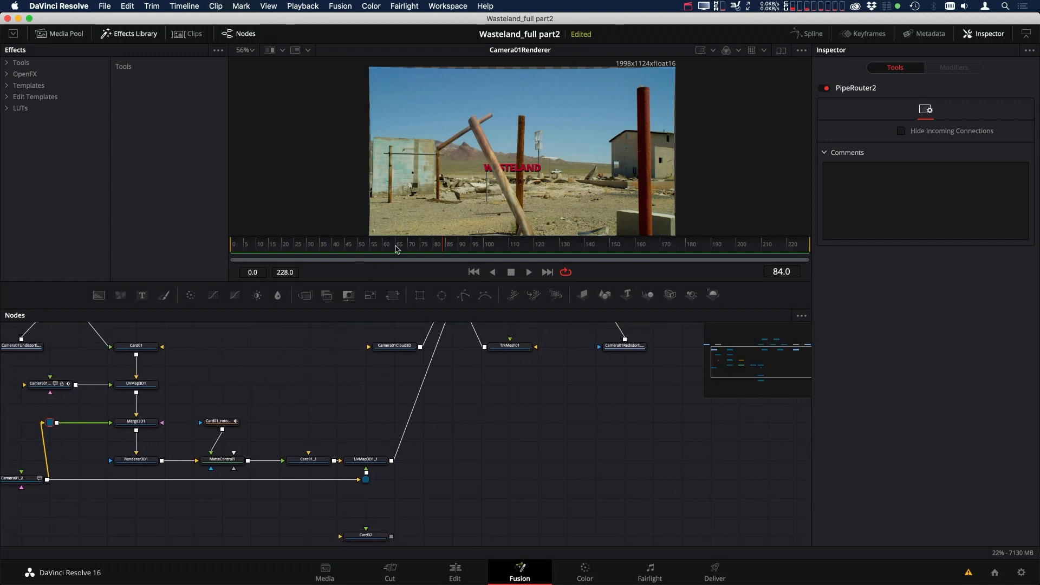
{"action": "left_click", "coordinate": [309, 460]}
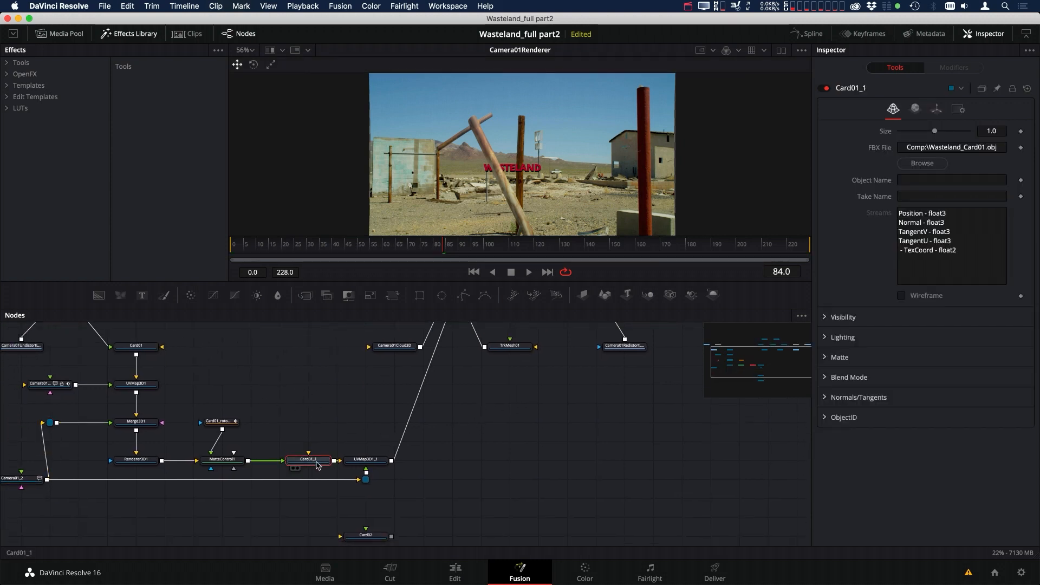
{"action": "left_click", "coordinate": [824, 338]}
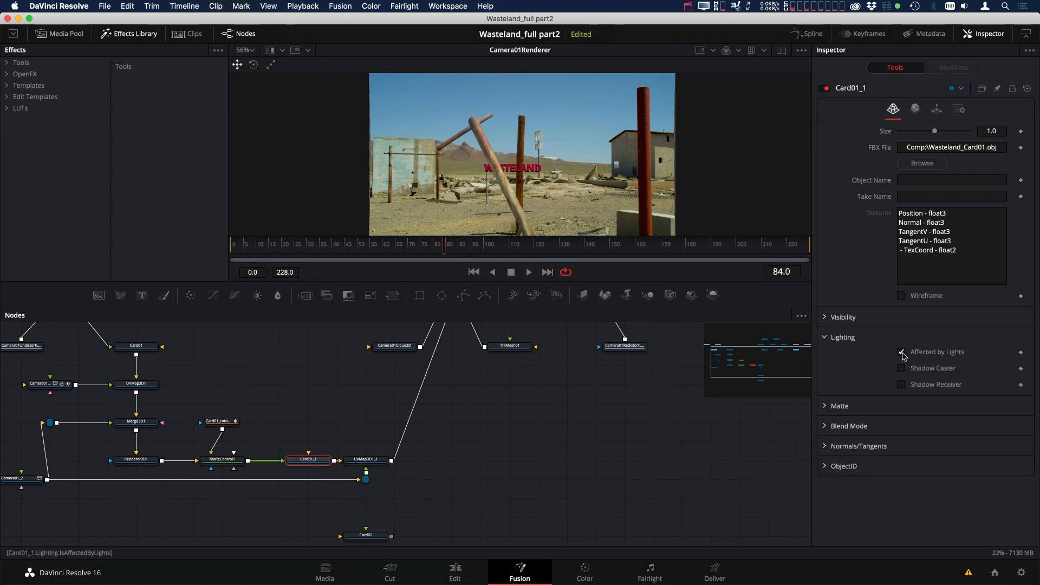
{"action": "left_click", "coordinate": [901, 353]}
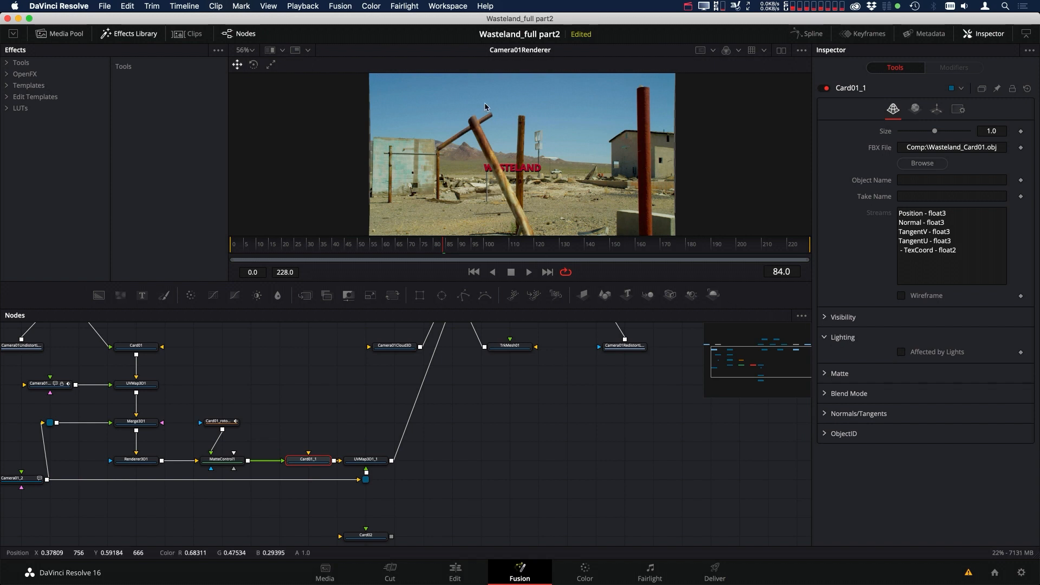
- Scrub the Camera01Renderer output between about frames 67 and 185 to check how the poles occlude the WASTELAND title
{"action": "left_click_drag", "start_coordinate": [511, 448], "coordinate": [529, 481]}
{"action": "left_click", "coordinate": [399, 248]}
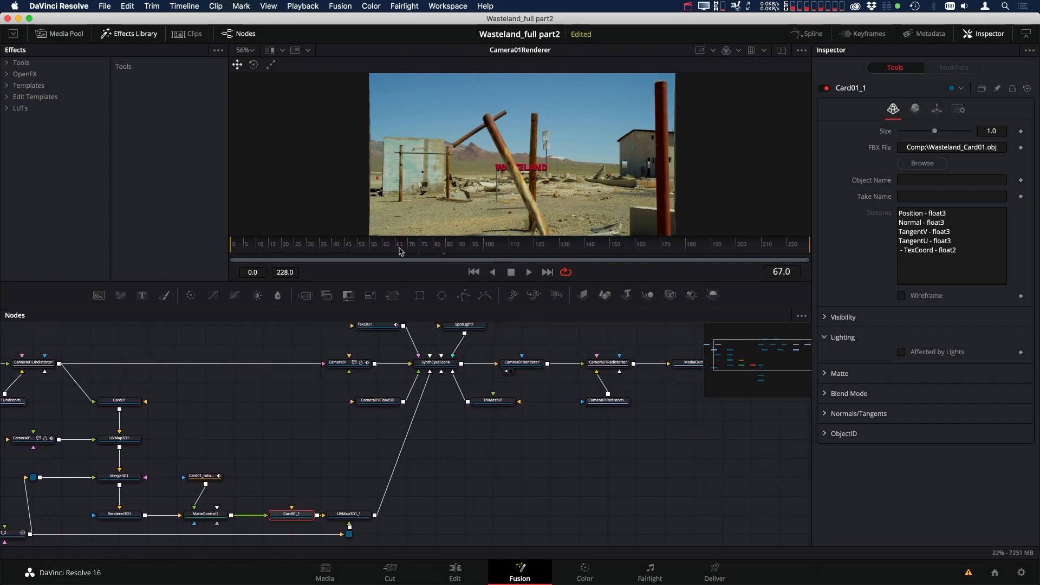
{"action": "left_click_drag", "start_coordinate": [374, 249], "coordinate": [697, 250]}
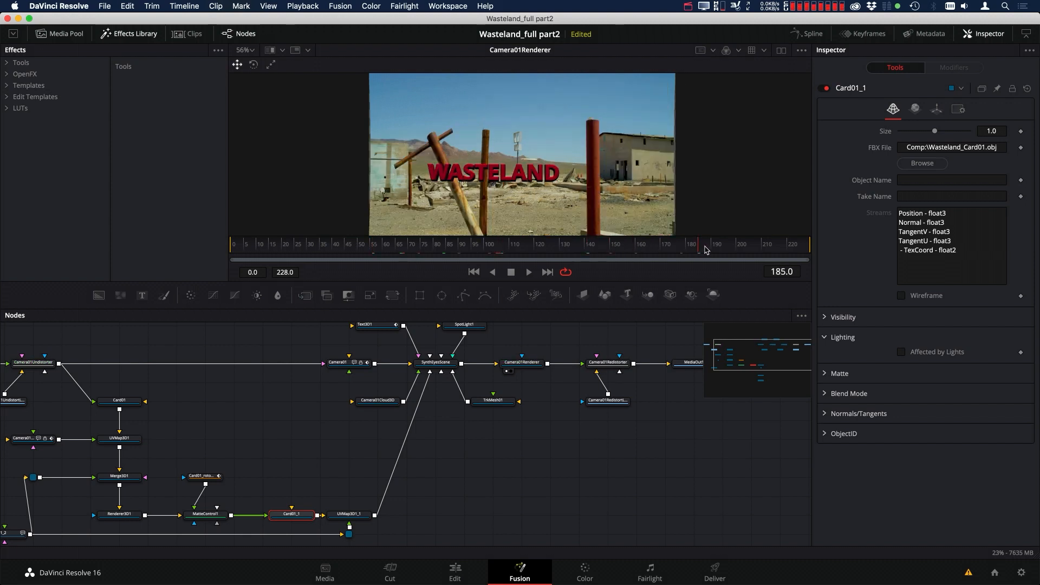
{"action": "left_click", "coordinate": [692, 248]}
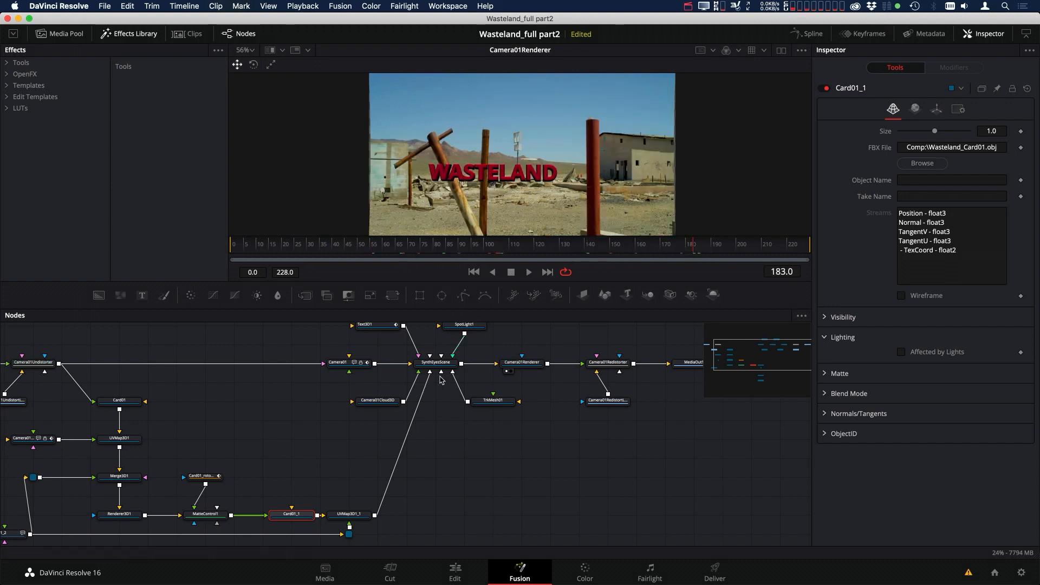
- View SynthEyesScene in 3D and scrub to frame 85 to examine the title's position relative to the projected cards
{"action": "left_click_drag", "start_coordinate": [439, 369], "coordinate": [597, 173]}
{"action": "scroll", "coordinate": [608, 184], "scroll_direction": "up", "scroll_amount": 5}
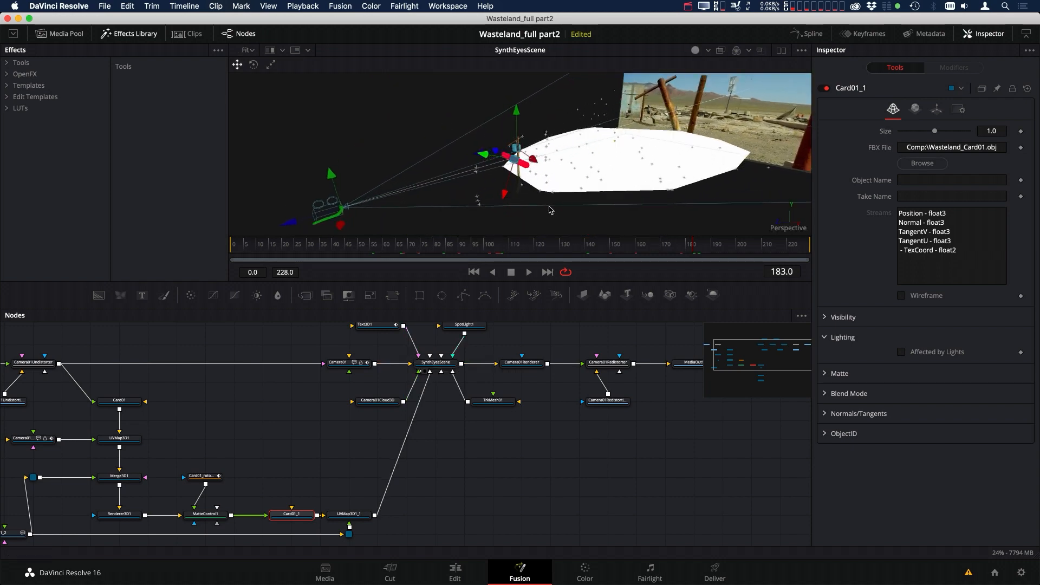
{"action": "left_click_drag", "start_coordinate": [693, 248], "coordinate": [618, 255]}
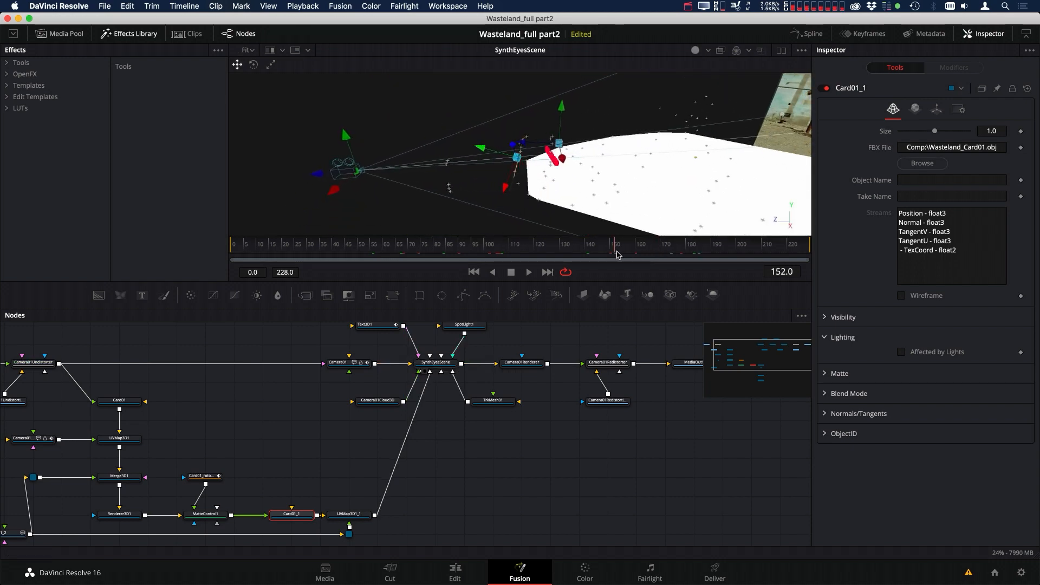
{"action": "scroll", "coordinate": [487, 439], "scroll_direction": "down", "scroll_amount": 2}
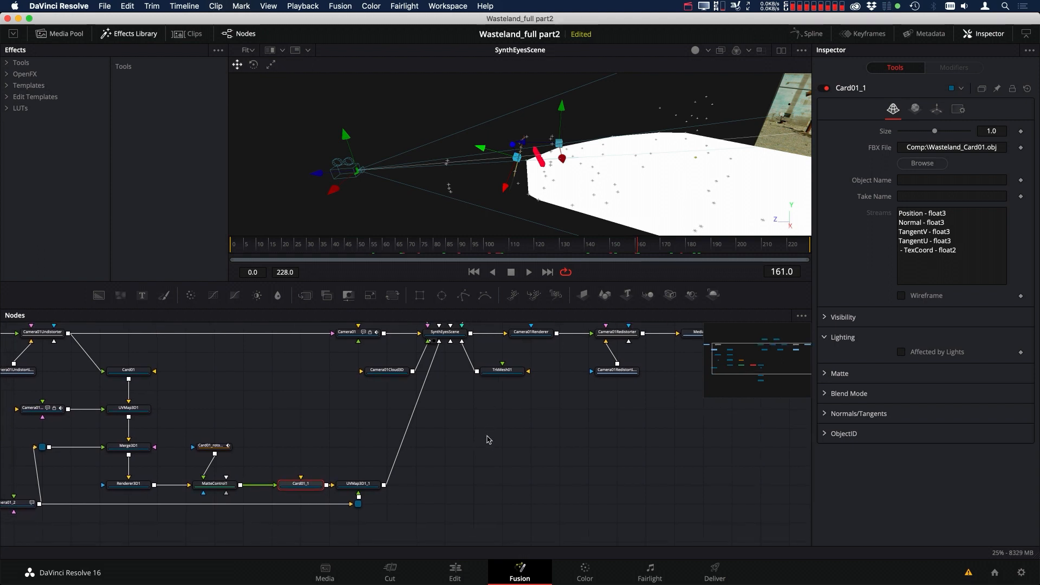
{"action": "left_click", "coordinate": [448, 250]}
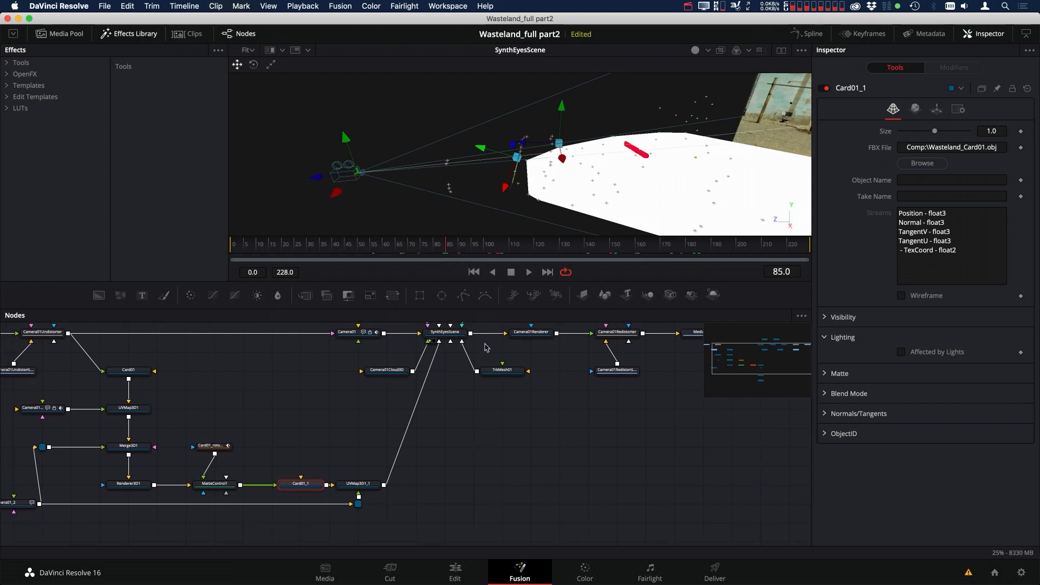
- Copy the Card01 projection branch, from its UVMap3D and cameras to UVMap3D1_1, and paste two duplicates below it
{"action": "scroll", "coordinate": [411, 463], "scroll_direction": "down", "scroll_amount": 2}
{"action": "left_click_drag", "start_coordinate": [425, 467], "coordinate": [447, 392]}
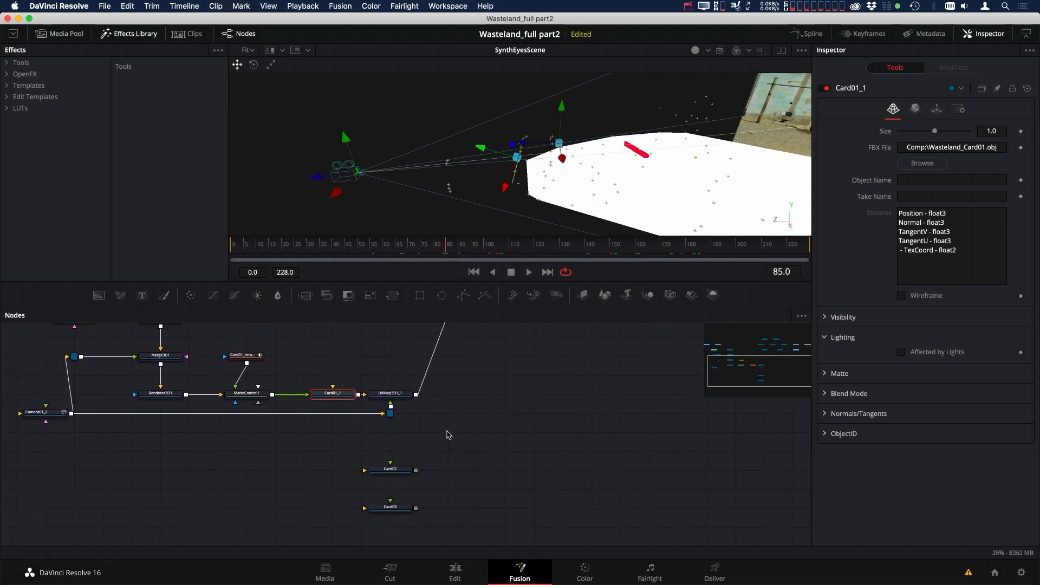
{"action": "left_click_drag", "start_coordinate": [463, 457], "coordinate": [509, 450]}
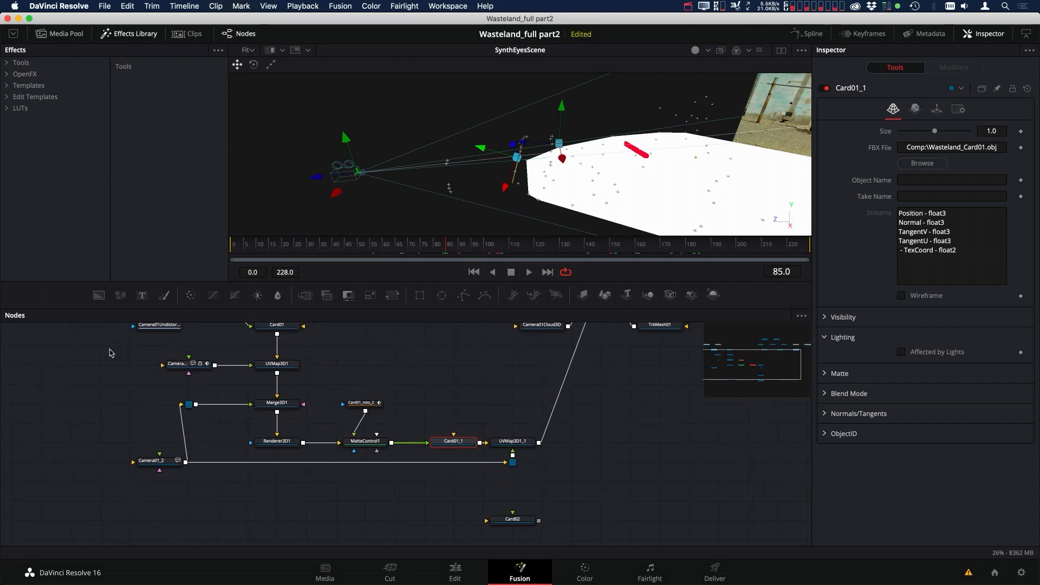
{"action": "left_click_drag", "start_coordinate": [109, 353], "coordinate": [558, 476]}
{"action": "key", "text": "super+c"}
{"action": "left_click_drag", "start_coordinate": [486, 369], "coordinate": [72, 406]}
{"action": "key", "text": "super+v"}
{"action": "key", "text": "super+v"}
- Place Card02 and Card03 at the head of the two duplicated branches and connect them to UVMap3D1_2 and UVMap3D1_3
{"action": "left_click_drag", "start_coordinate": [189, 438], "coordinate": [425, 381]}
{"action": "left_click_drag", "start_coordinate": [189, 476], "coordinate": [418, 436]}
{"action": "scroll", "coordinate": [417, 437], "scroll_direction": "down", "scroll_amount": 3}
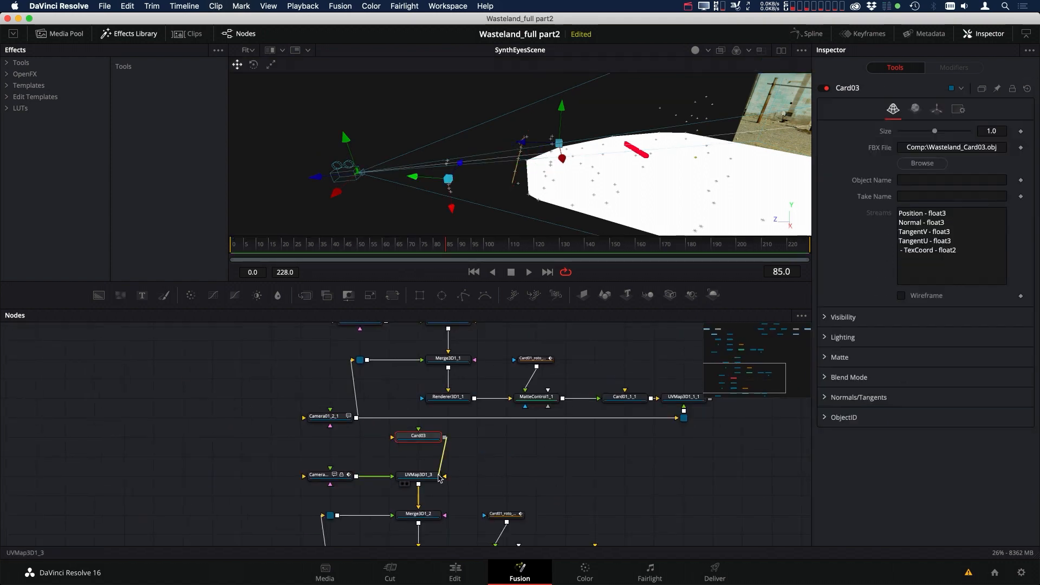
- Branch the undistorted footage off the Card01 wire with a router and feed it to Card02, tidying the wire with another router
{"action": "scroll", "coordinate": [332, 439], "scroll_direction": "up", "scroll_amount": 8}
{"action": "left_click_drag", "start_coordinate": [255, 438], "coordinate": [411, 358]}
{"action": "left_click_drag", "start_coordinate": [378, 379], "coordinate": [163, 378]}
{"action": "left_click", "coordinate": [349, 347], "text": "alt"}
{"action": "left_click_drag", "start_coordinate": [356, 351], "coordinate": [617, 526]}
{"action": "left_click", "coordinate": [487, 439], "text": "alt"}
{"action": "left_click_drag", "start_coordinate": [487, 438], "coordinate": [349, 526]}
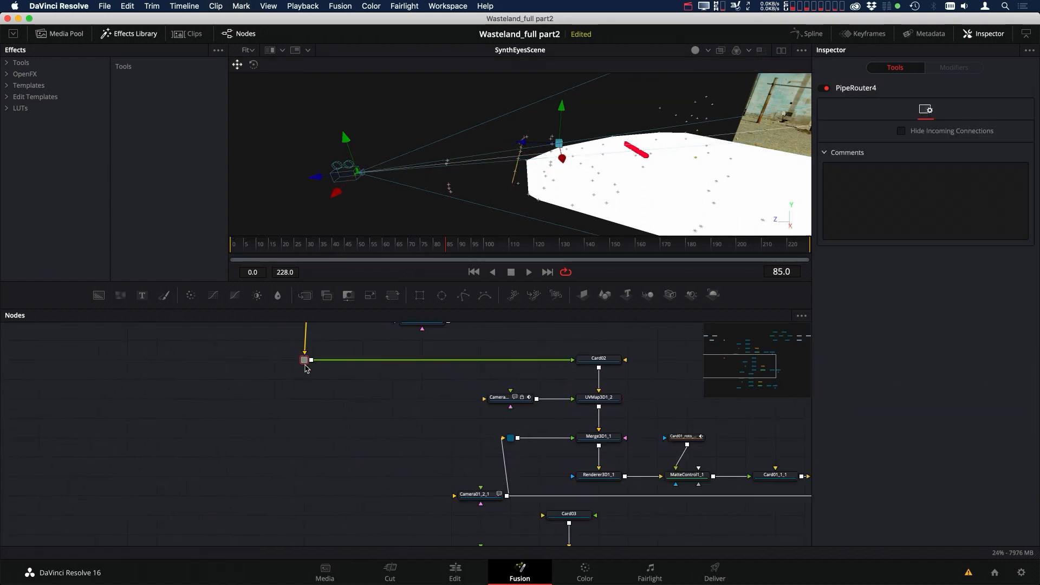
- Feed the undistorted footage from the Card02 router to Card03 and align the wire with an additional router
{"action": "left_click_drag", "start_coordinate": [311, 360], "coordinate": [542, 515]}
{"action": "left_click", "coordinate": [423, 436], "text": "alt"}
{"action": "left_click_drag", "start_coordinate": [422, 436], "coordinate": [304, 515]}
- Turn off Affected by Lights for Card02
{"action": "left_click_drag", "start_coordinate": [709, 387], "coordinate": [418, 443]}
{"action": "left_click", "coordinate": [307, 415]}
{"action": "left_click", "coordinate": [892, 109]}
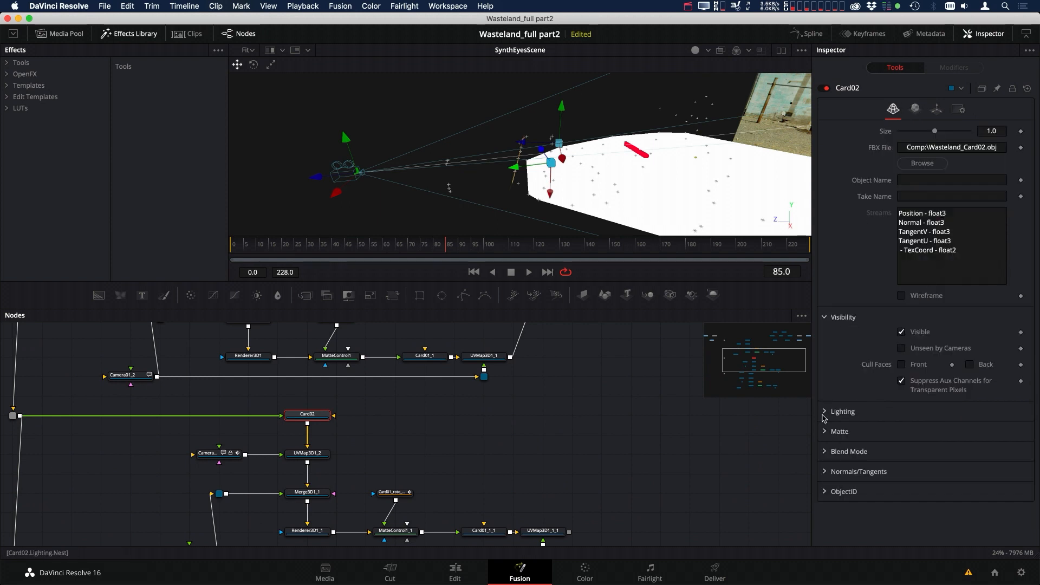
{"action": "left_click", "coordinate": [824, 412]}
- Replace the copied card in the first duplicate with Card02_1, and connect Card02_roto_2 and Card03_roto_2 to their branches' MatteControl nodes
{"action": "scroll", "coordinate": [475, 453], "scroll_direction": "down", "scroll_amount": 4}
{"action": "left_click_drag", "start_coordinate": [474, 465], "coordinate": [477, 433]}
{"action": "scroll", "coordinate": [477, 433], "scroll_direction": "down", "scroll_amount": 2}
{"action": "key", "text": "Delete"}
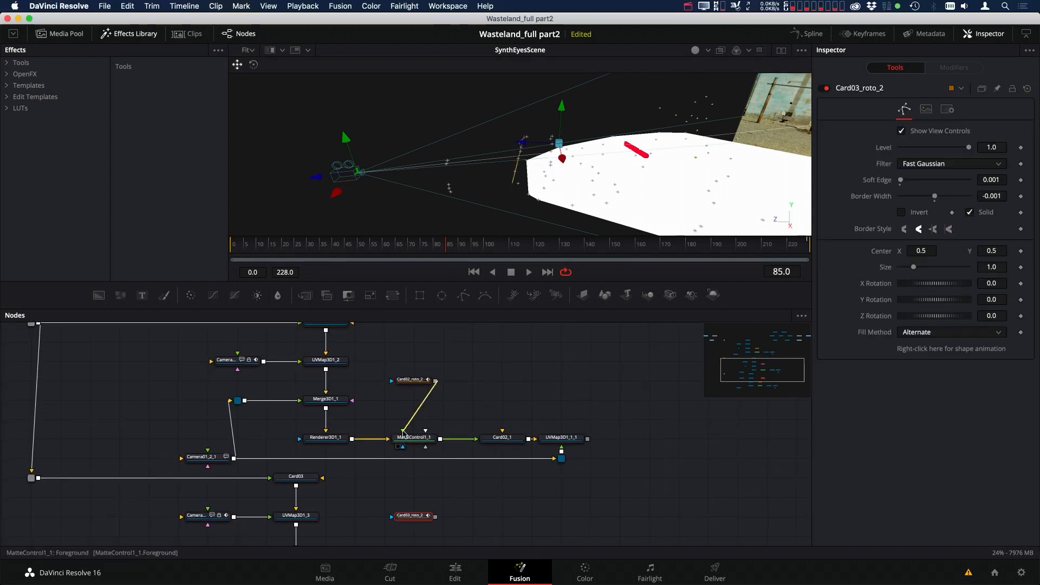
{"action": "scroll", "coordinate": [418, 437], "scroll_direction": "down", "scroll_amount": 4}
{"action": "left_click_drag", "start_coordinate": [417, 422], "coordinate": [374, 454]}
- Turn off Affected by Lights for Card03
{"action": "scroll", "coordinate": [373, 454], "scroll_direction": "left", "scroll_amount": 1}
{"action": "left_click", "coordinate": [311, 384]}
{"action": "left_click", "coordinate": [892, 109]}
{"action": "left_click", "coordinate": [826, 338]}
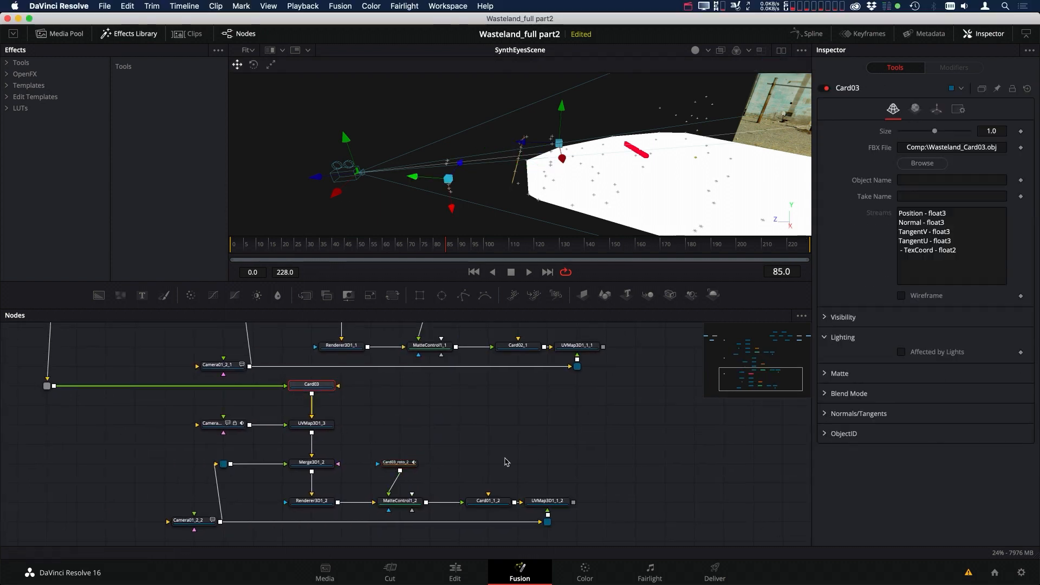
- Replace Card01_1_2 with a pasted copy of Card03, wired between MatteControl1_2 and UVMap3D1_1_2
{"action": "left_click", "coordinate": [506, 460]}
{"action": "key", "text": "super+v"}
{"action": "left_click", "coordinate": [483, 500]}
{"action": "key", "text": "Delete"}
{"action": "left_click_drag", "start_coordinate": [425, 502], "coordinate": [464, 463]}
{"action": "left_click_drag", "start_coordinate": [512, 463], "coordinate": [522, 502]}
- Connect the outputs of UVMap3D1_1_1 and UVMap3D1_1_2 to SynthEyesScene
{"action": "left_click", "coordinate": [465, 458]}
{"action": "left_click_drag", "start_coordinate": [492, 461], "coordinate": [476, 328]}
{"action": "scroll", "coordinate": [358, 452], "scroll_direction": "down", "scroll_amount": 3}
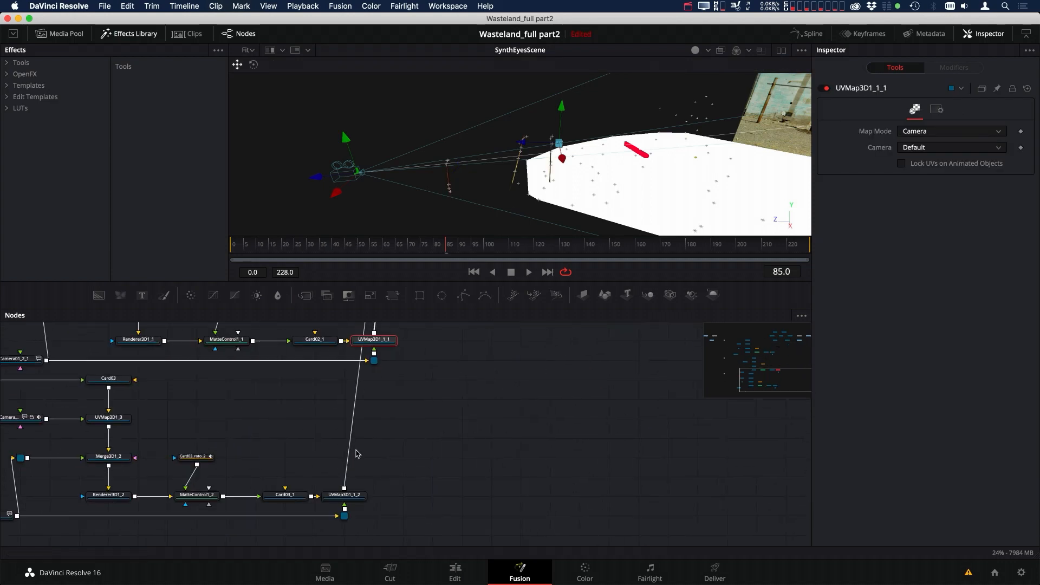
- Add a router to the wire from UVMap3D1_1_2 and reposition it clear of the Card02 branch
{"action": "left_click", "coordinate": [350, 453], "text": "alt"}
{"action": "left_click_drag", "start_coordinate": [350, 453], "coordinate": [432, 496]}
{"action": "scroll", "coordinate": [430, 515], "scroll_direction": "down", "scroll_amount": 3}
{"action": "scroll", "coordinate": [541, 379], "scroll_direction": "up", "scroll_amount": 4}
{"action": "left_click_drag", "start_coordinate": [346, 452], "coordinate": [491, 384]}
- Review the Card01, Card02 and Card03 projection branches and inspect the projected poles in the 3D scene
{"action": "scroll", "coordinate": [491, 383], "scroll_direction": "left", "scroll_amount": 5}
{"action": "scroll", "coordinate": [491, 383], "scroll_direction": "down", "scroll_amount": 1}
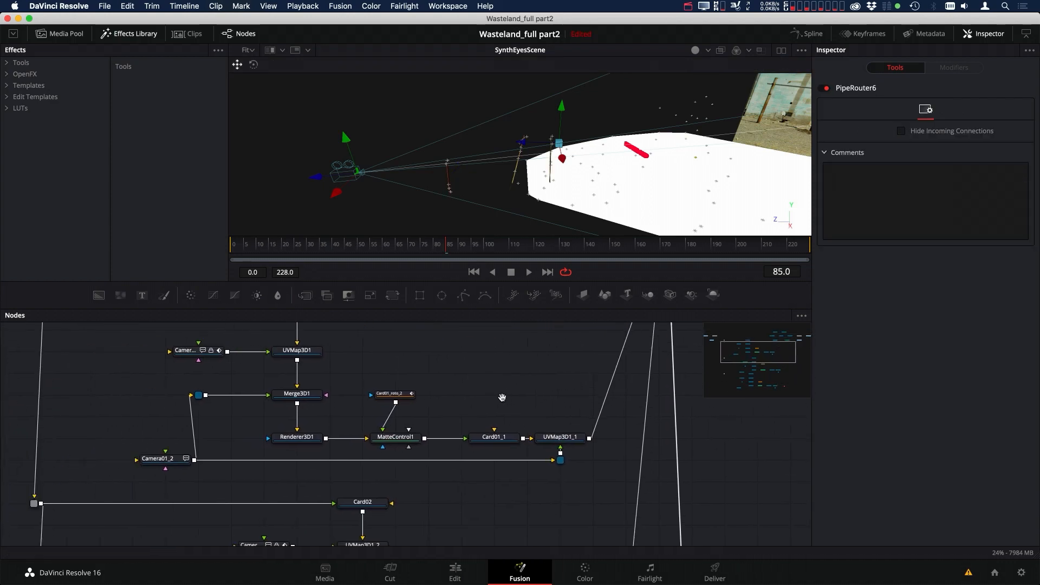
{"action": "scroll", "coordinate": [455, 421], "scroll_direction": "down", "scroll_amount": 6}
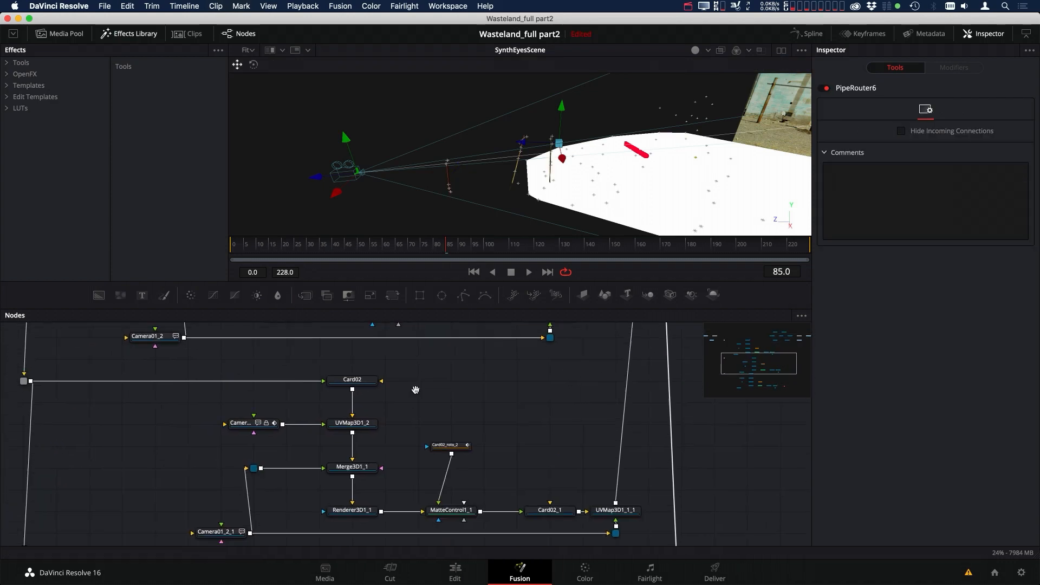
{"action": "scroll", "coordinate": [460, 421], "scroll_direction": "right", "scroll_amount": 1}
{"action": "left_click_drag", "start_coordinate": [463, 423], "coordinate": [421, 362]}
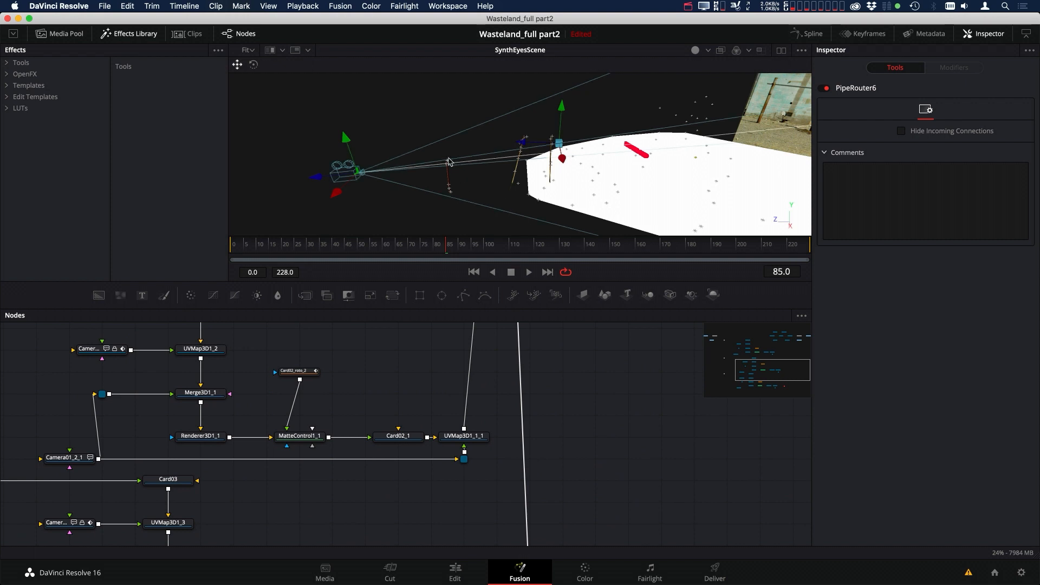
{"action": "left_click_drag", "start_coordinate": [501, 111], "coordinate": [563, 164]}
- View the Camera01Renderer output and compare frames 85, 190 and 163 to check the title behind the projected poles
{"action": "left_click_drag", "start_coordinate": [604, 371], "coordinate": [492, 539]}
{"action": "left_click_drag", "start_coordinate": [438, 347], "coordinate": [426, 195]}
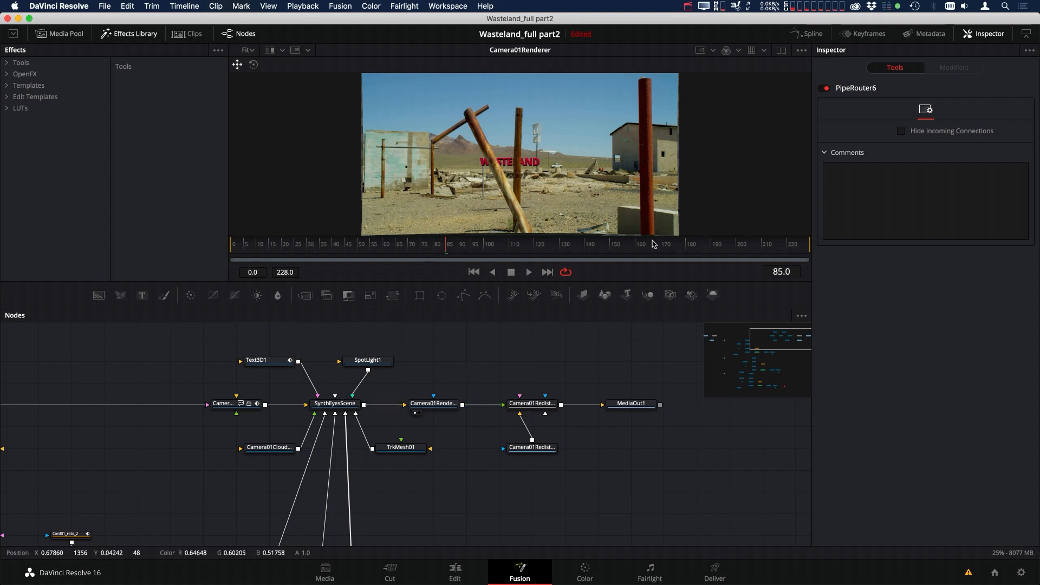
{"action": "left_click", "coordinate": [712, 245]}
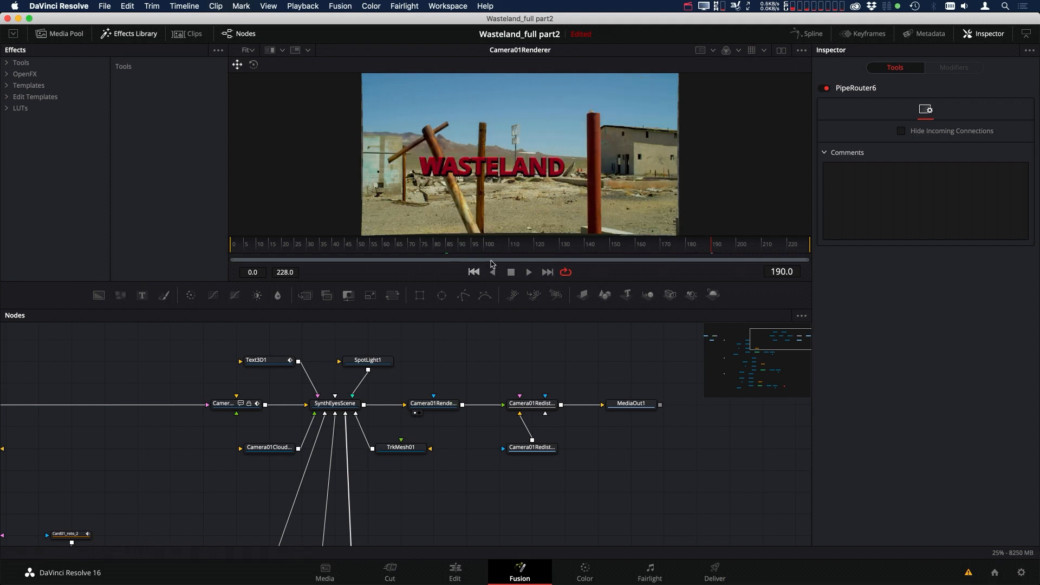
{"action": "left_click", "coordinate": [449, 247]}
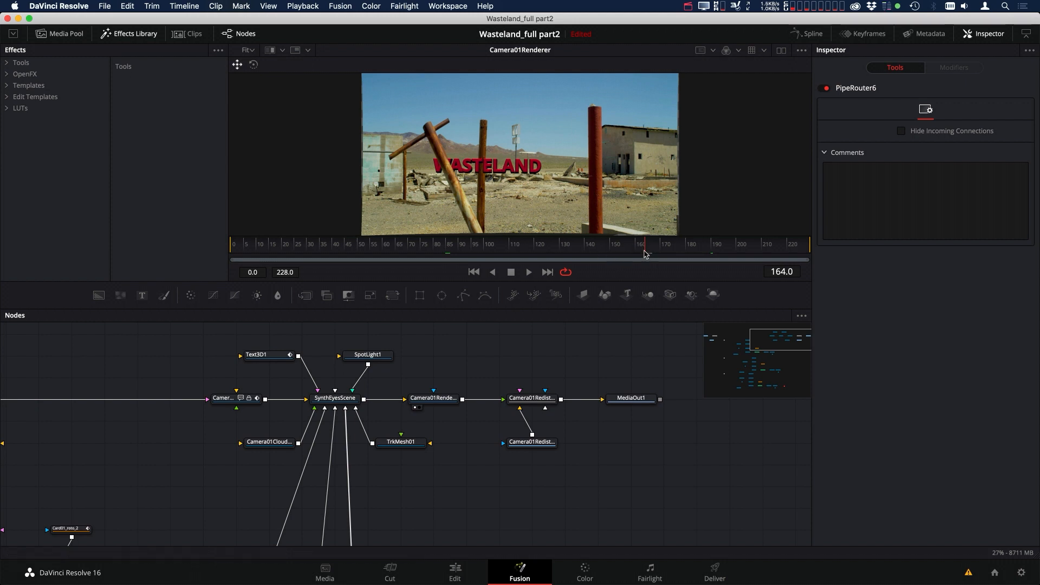
{"action": "left_click", "coordinate": [645, 254]}
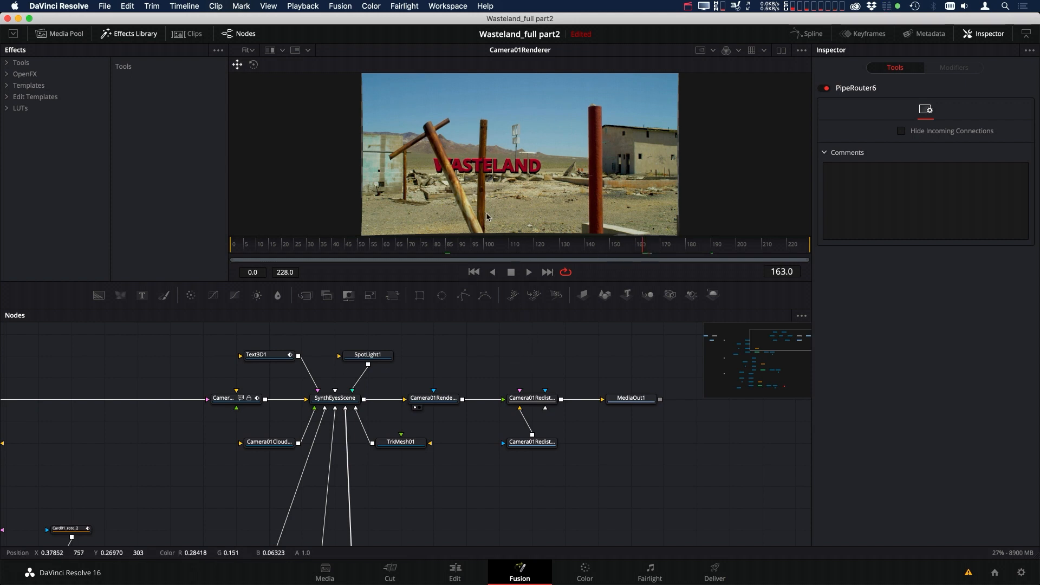
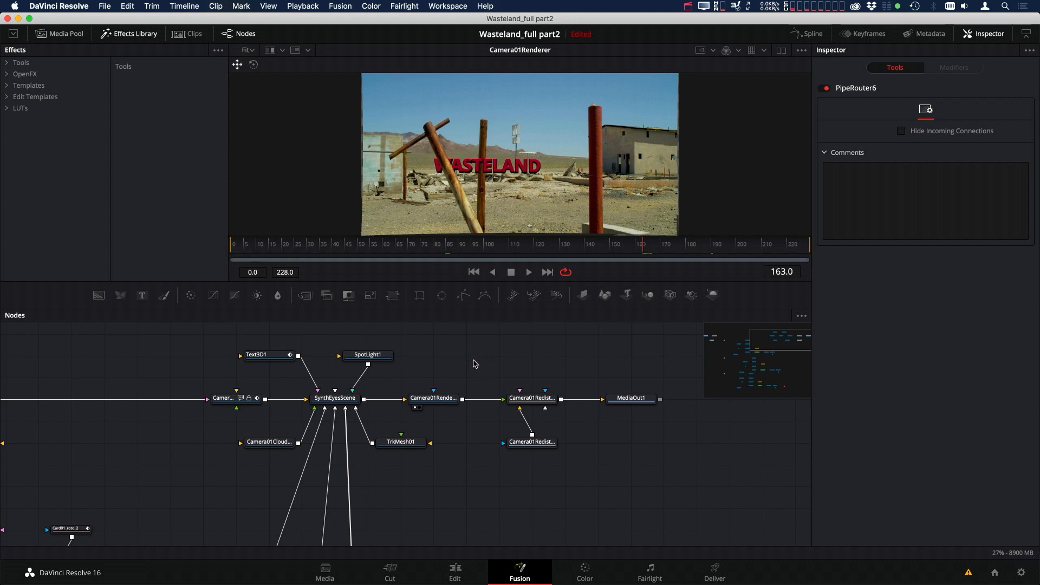
- Disconnect the background footage from the Camera01 node feeding SynthEyesScene
{"action": "left_click_drag", "start_coordinate": [474, 341], "coordinate": [451, 348]}
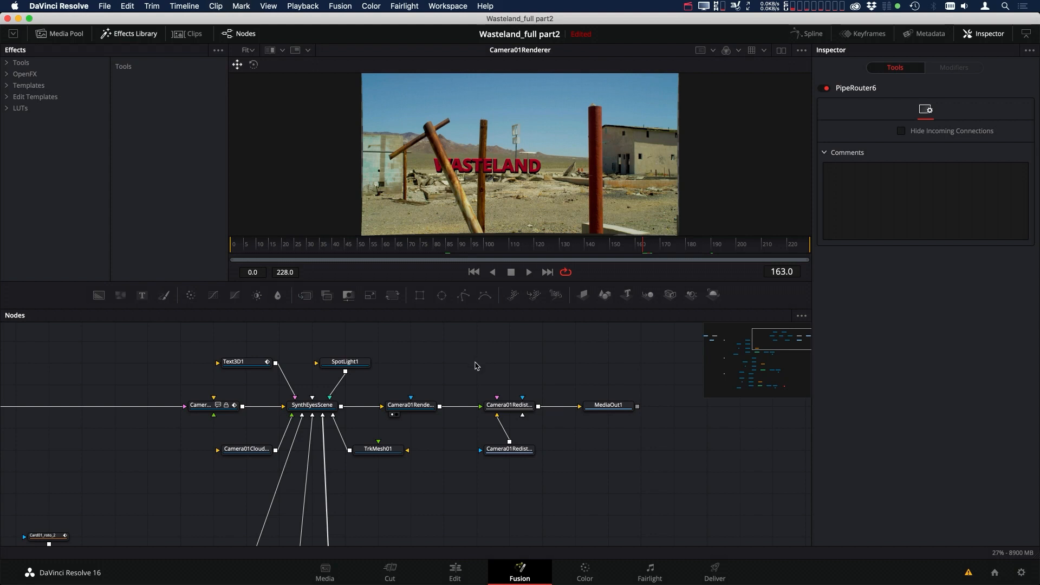
{"action": "left_click_drag", "start_coordinate": [486, 357], "coordinate": [530, 363]}
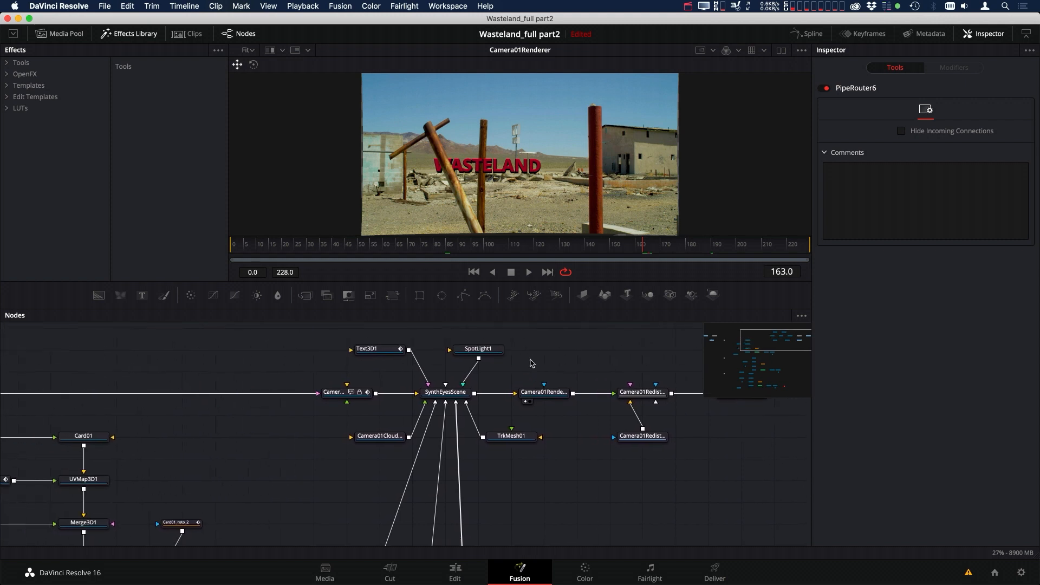
{"action": "left_click_drag", "start_coordinate": [350, 377], "coordinate": [272, 362]}
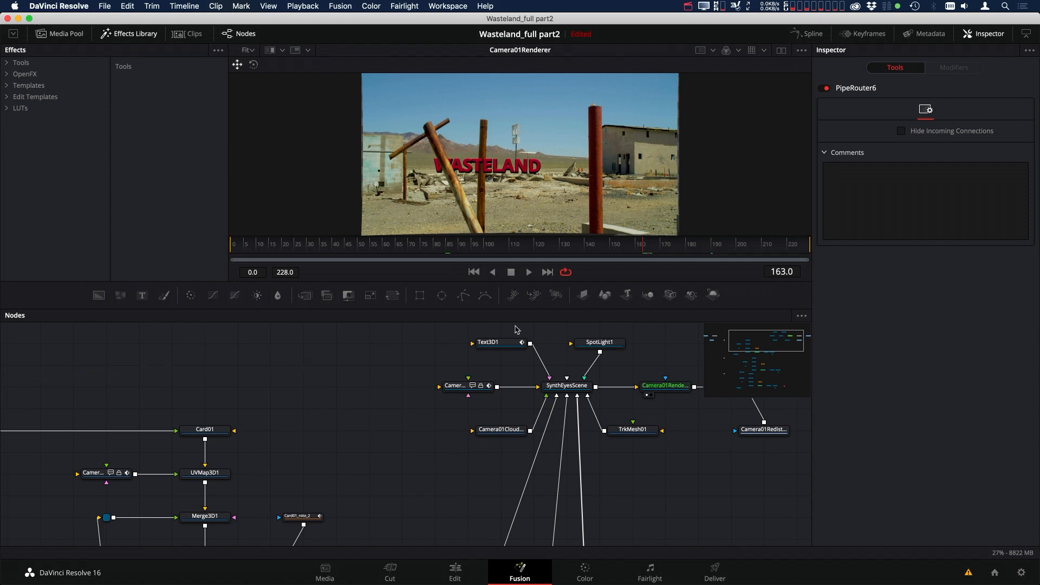
- Move the source footage node up, clear of the undistort branch
{"action": "left_click_drag", "start_coordinate": [487, 357], "coordinate": [455, 387]}
{"action": "scroll", "coordinate": [368, 388], "scroll_direction": "down", "scroll_amount": 5}
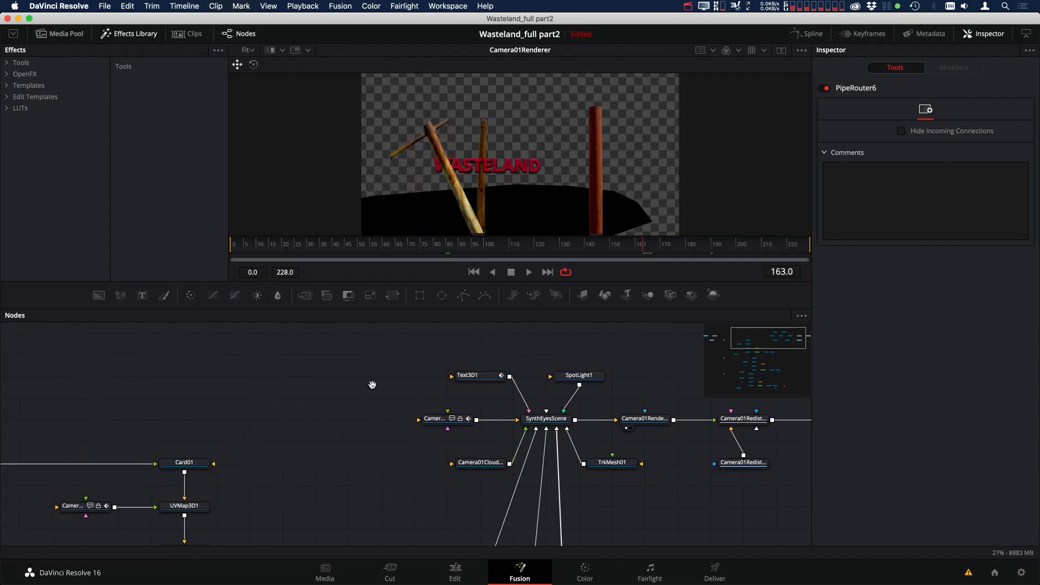
{"action": "left_click_drag", "start_coordinate": [272, 433], "coordinate": [283, 474]}
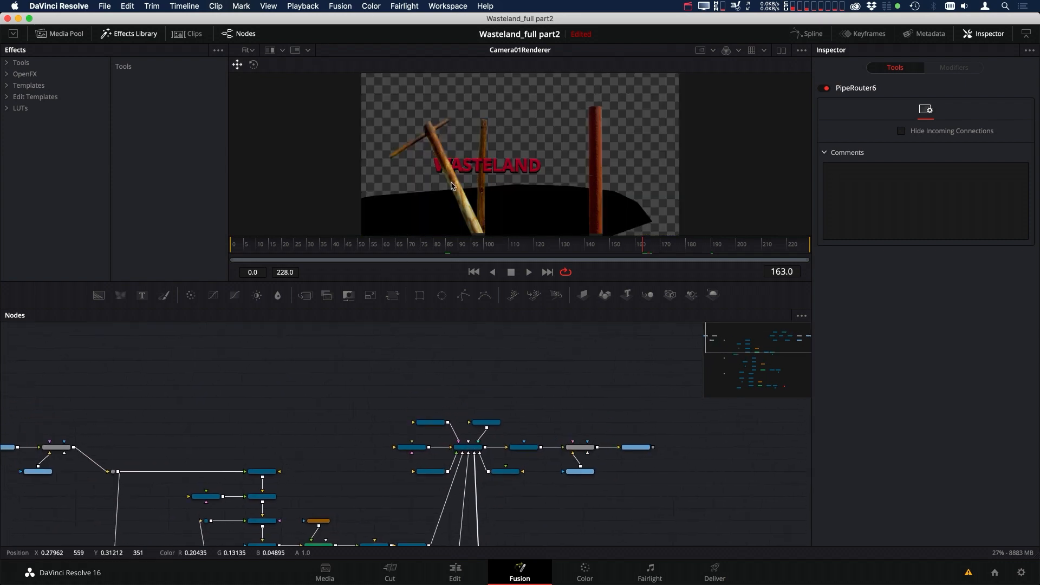
{"action": "left_click_drag", "start_coordinate": [219, 407], "coordinate": [369, 403]}
{"action": "left_click_drag", "start_coordinate": [231, 400], "coordinate": [230, 462]}
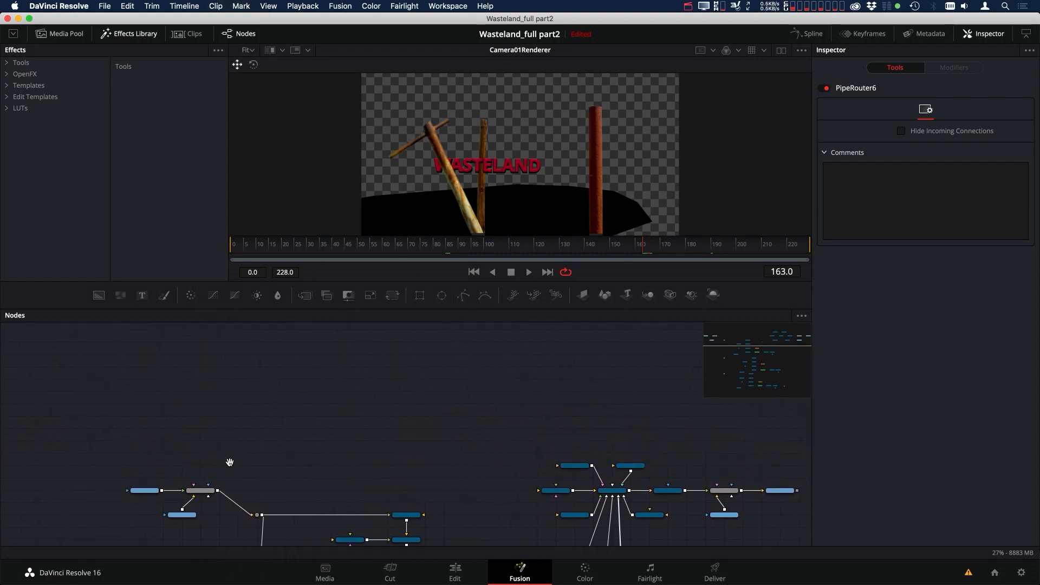
{"action": "left_click_drag", "start_coordinate": [147, 506], "coordinate": [222, 333]}
- Connect the source footage to the Camera01Redistorter output to merge the two ahead of MediaOut1
{"action": "left_click_drag", "start_coordinate": [251, 406], "coordinate": [217, 463]}
{"action": "left_click_drag", "start_coordinate": [197, 393], "coordinate": [187, 353]}
{"action": "left_click_drag", "start_coordinate": [297, 398], "coordinate": [152, 417]}
{"action": "left_click_drag", "start_coordinate": [76, 382], "coordinate": [600, 447]}
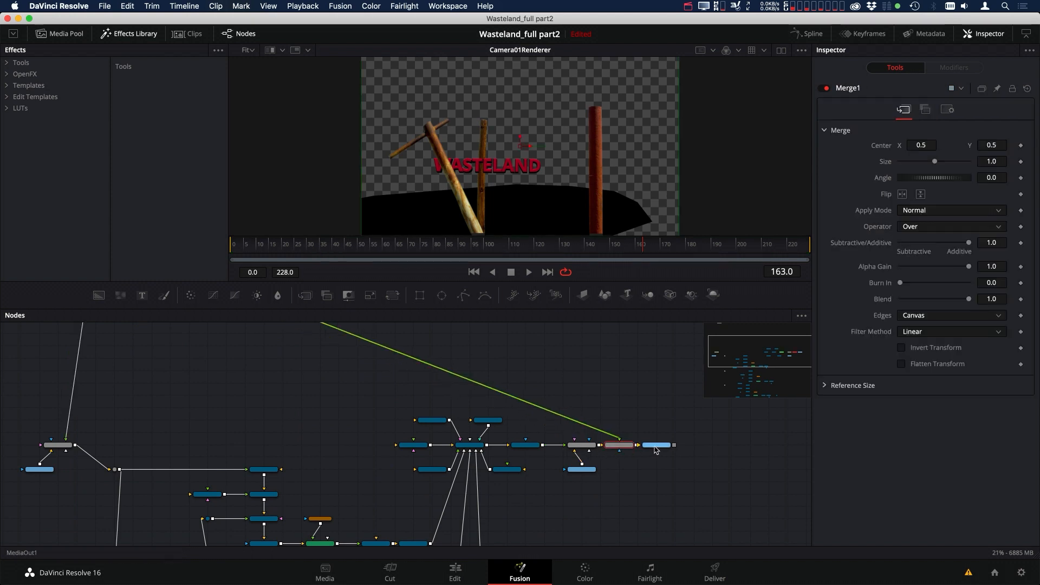
- Space out MediaOut1 and Merge1 along the output chain after Camera01Redistorter
{"action": "left_click", "coordinate": [657, 445]}
{"action": "scroll", "coordinate": [650, 445], "scroll_direction": "up", "scroll_amount": 3}
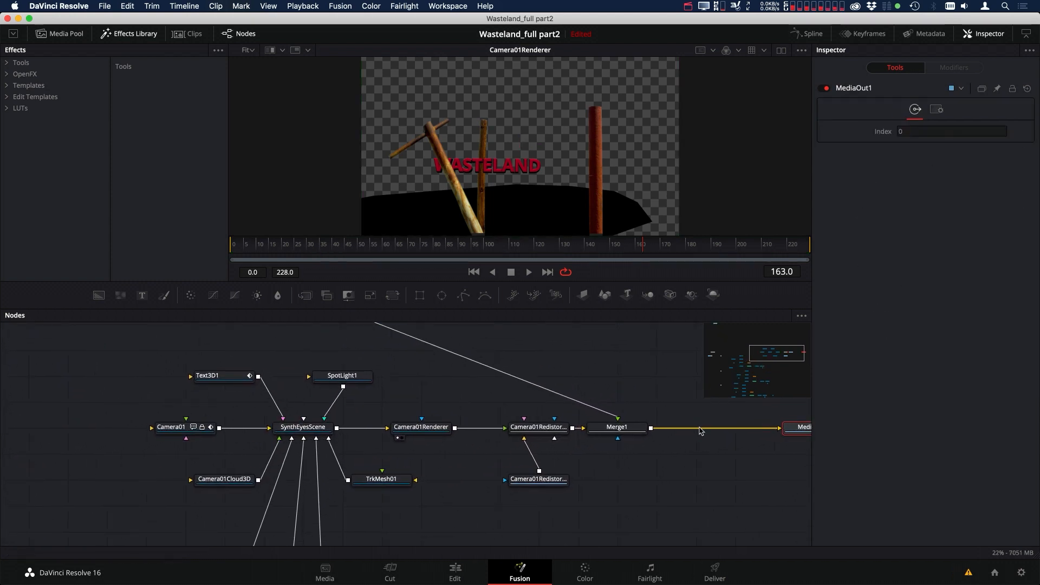
{"action": "left_click_drag", "start_coordinate": [701, 431], "coordinate": [693, 460]}
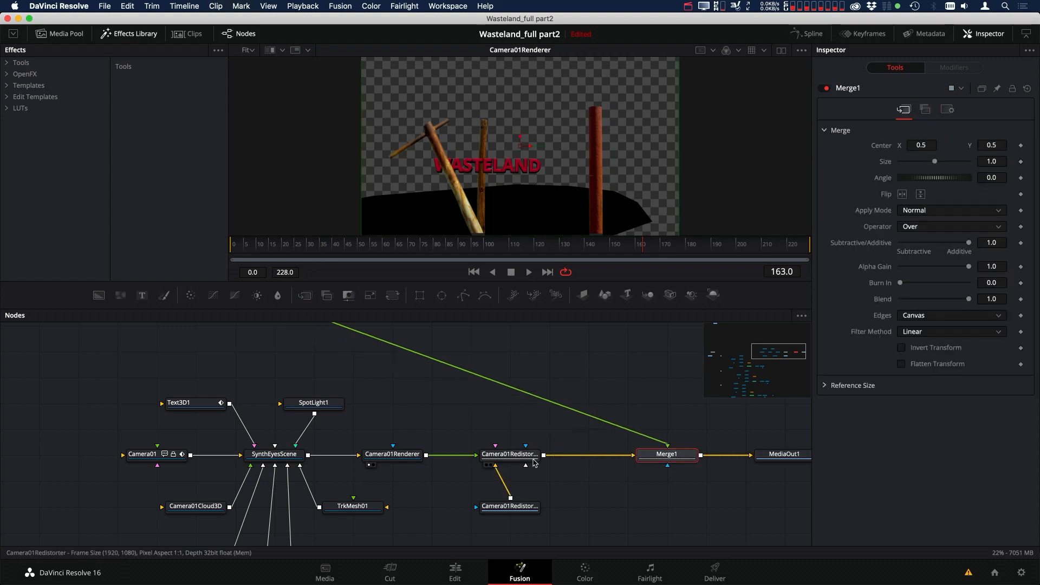
- Swap the inputs of Merge1 so the source footage is the background and the redistorted render the foreground
{"action": "right_click", "coordinate": [675, 458]}
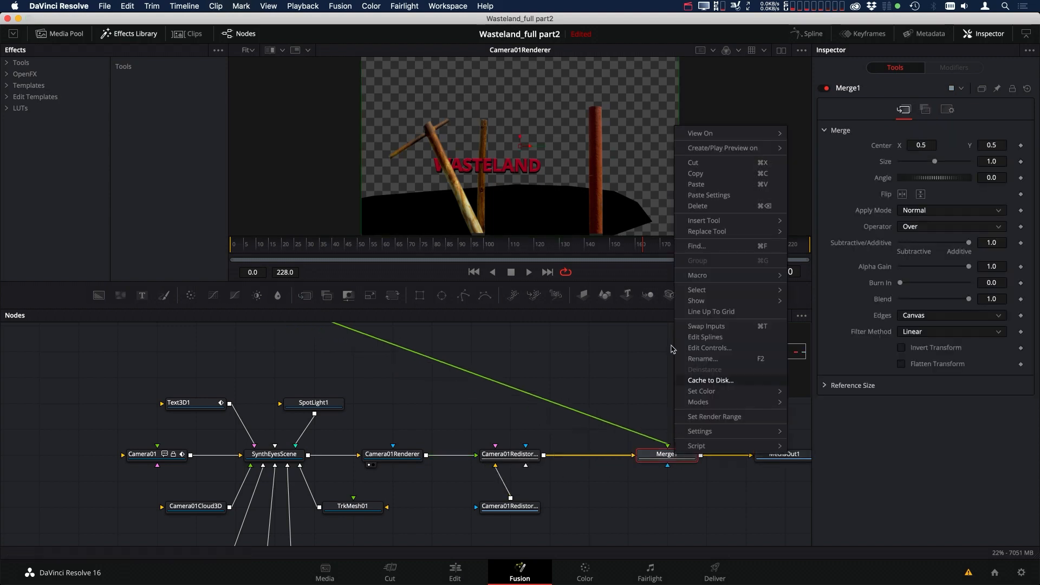
{"action": "left_click", "coordinate": [726, 328]}
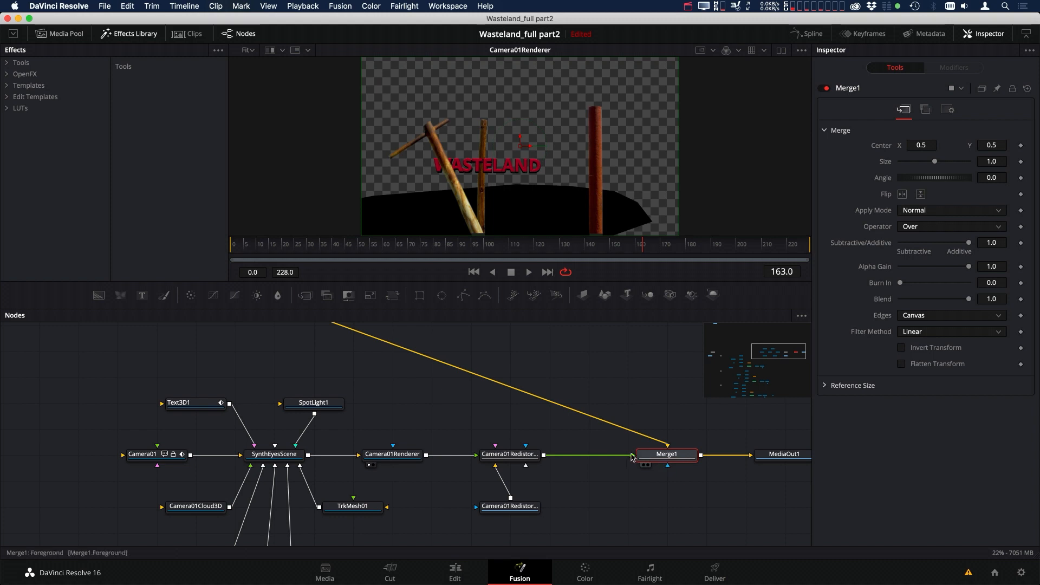
{"action": "scroll", "coordinate": [434, 387], "scroll_direction": "up", "scroll_amount": 4}
{"action": "scroll", "coordinate": [362, 439], "scroll_direction": "down", "scroll_amount": 5}
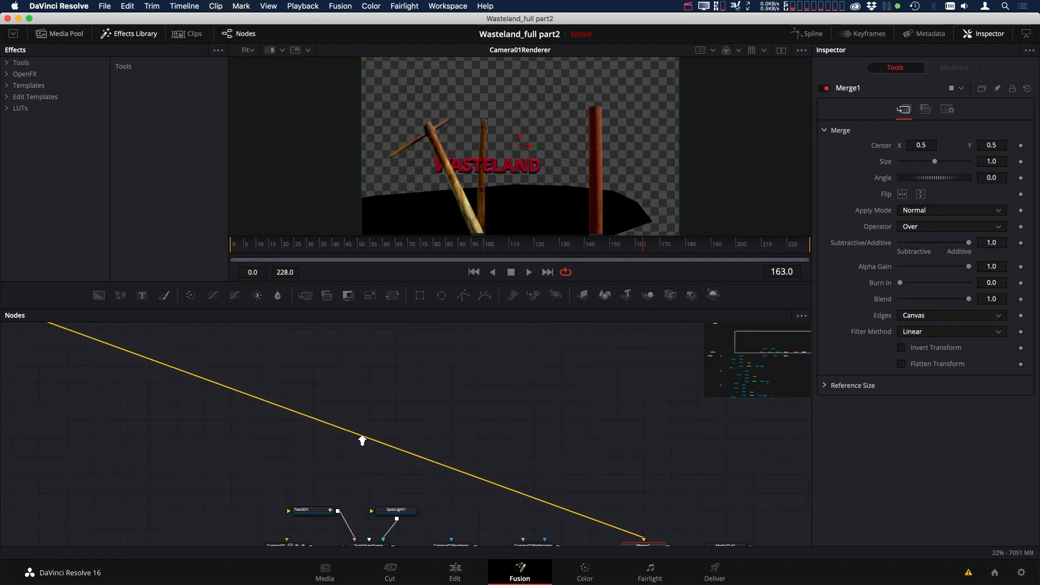
- Add a router to the link between MediaIn1 and Merge1 so it runs straight across and straight down into the merge
{"action": "left_click_drag", "start_coordinate": [374, 422], "coordinate": [542, 361], "text": "alt"}
{"action": "left_click_drag", "start_coordinate": [188, 359], "coordinate": [177, 358]}
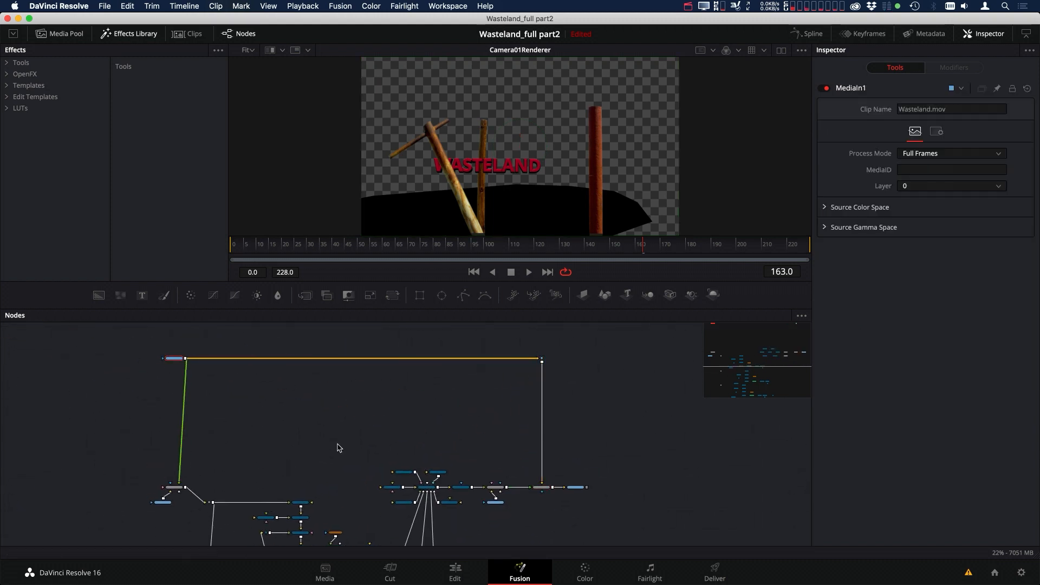
{"action": "left_click_drag", "start_coordinate": [365, 434], "coordinate": [408, 369]}
{"action": "scroll", "coordinate": [408, 369], "scroll_direction": "up", "scroll_amount": 5}
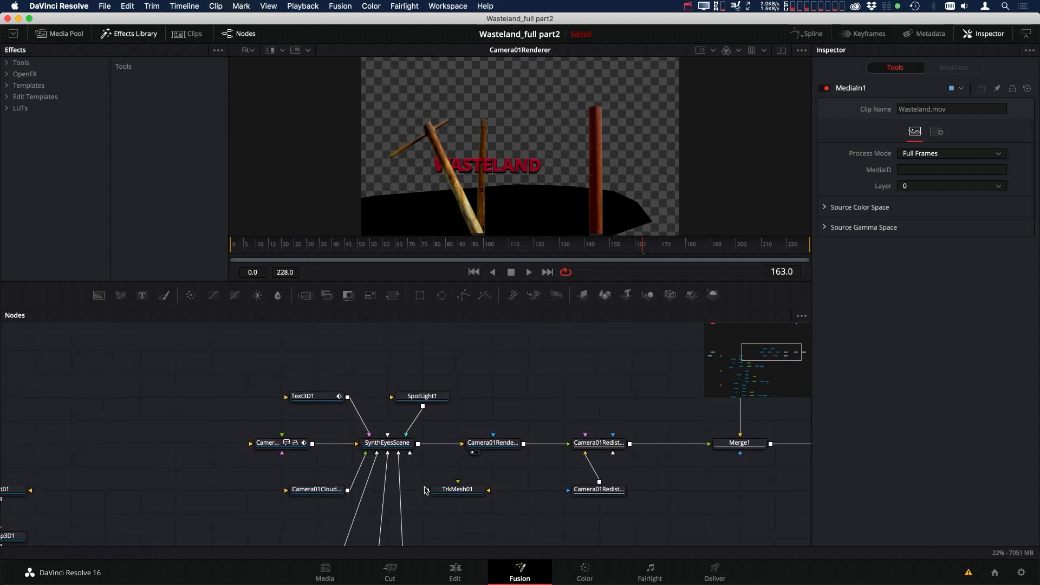
- Disconnect TrkMesh01 from SynthEyesScene and park it in the empty area above SpotLight1
{"action": "left_click", "coordinate": [415, 464]}
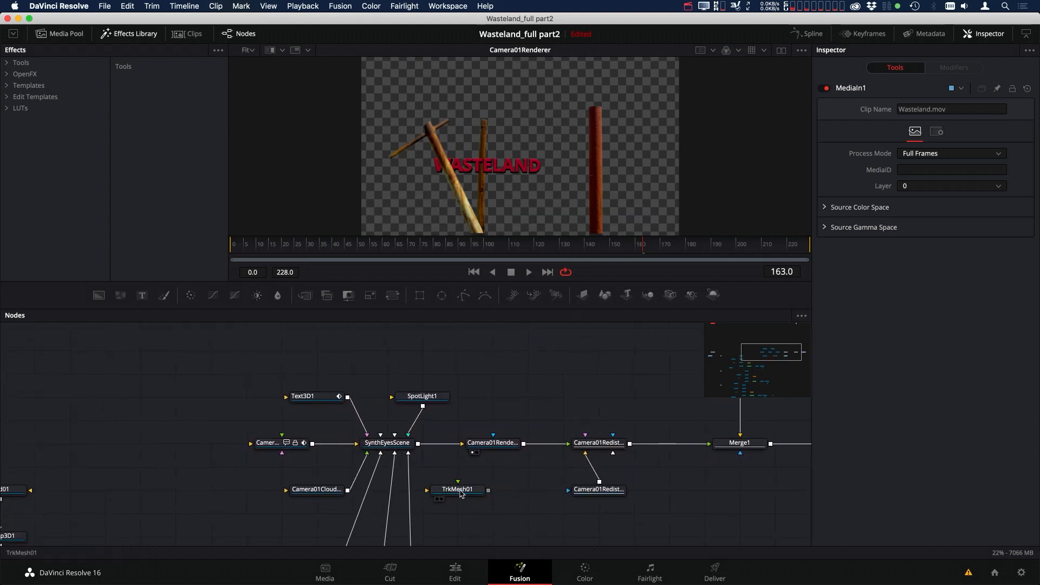
{"action": "left_click_drag", "start_coordinate": [460, 490], "coordinate": [427, 353]}
{"action": "scroll", "coordinate": [498, 352], "scroll_direction": "up", "scroll_amount": 3}
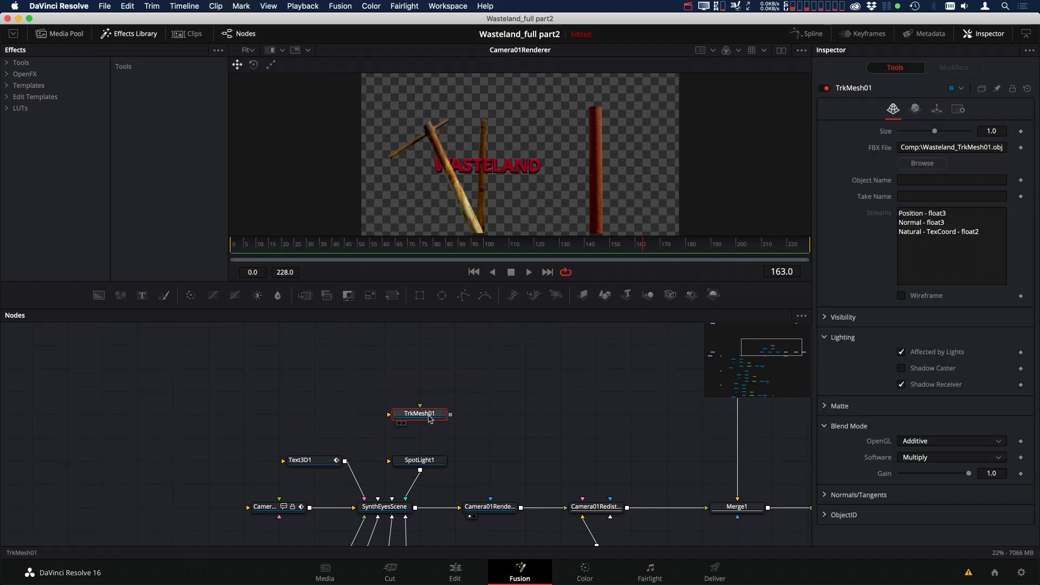
{"action": "left_click_drag", "start_coordinate": [429, 421], "coordinate": [464, 355]}
{"action": "scroll", "coordinate": [463, 355], "scroll_direction": "down", "scroll_amount": 3}
- Duplicate Camera01, SynthEyesScene and Camera01Renderer as a separate chain beside the disconnected TrkMesh01
{"action": "left_click_drag", "start_coordinate": [218, 411], "coordinate": [541, 460]}
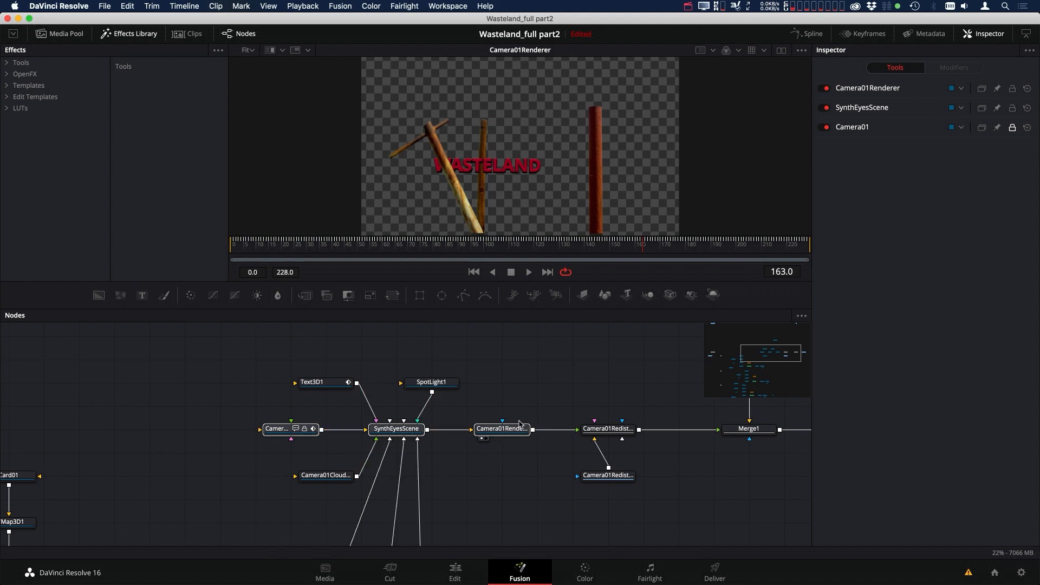
{"action": "left_click_drag", "start_coordinate": [444, 335], "coordinate": [494, 482]}
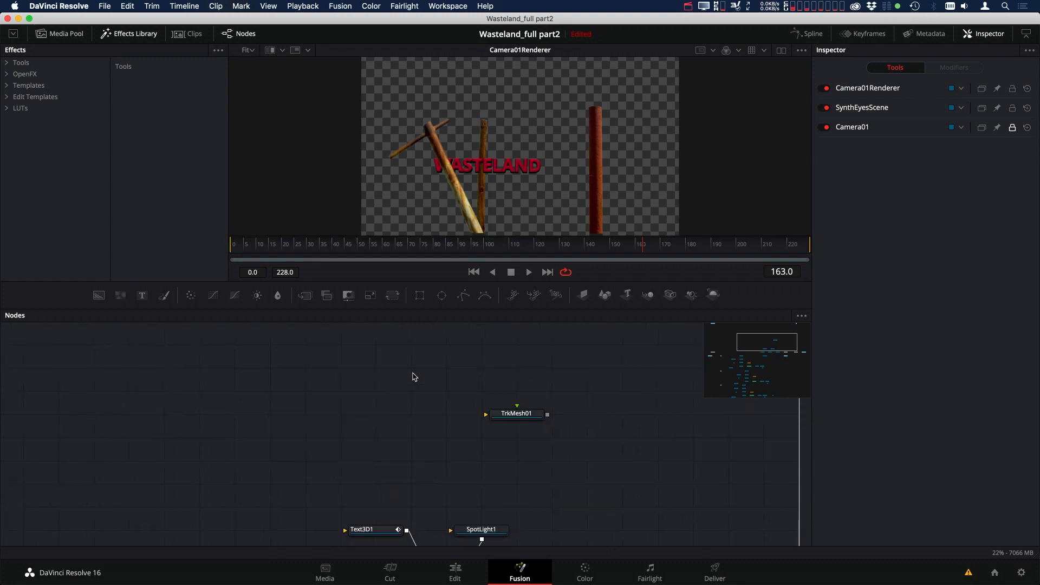
{"action": "key", "text": "cmd+v"}
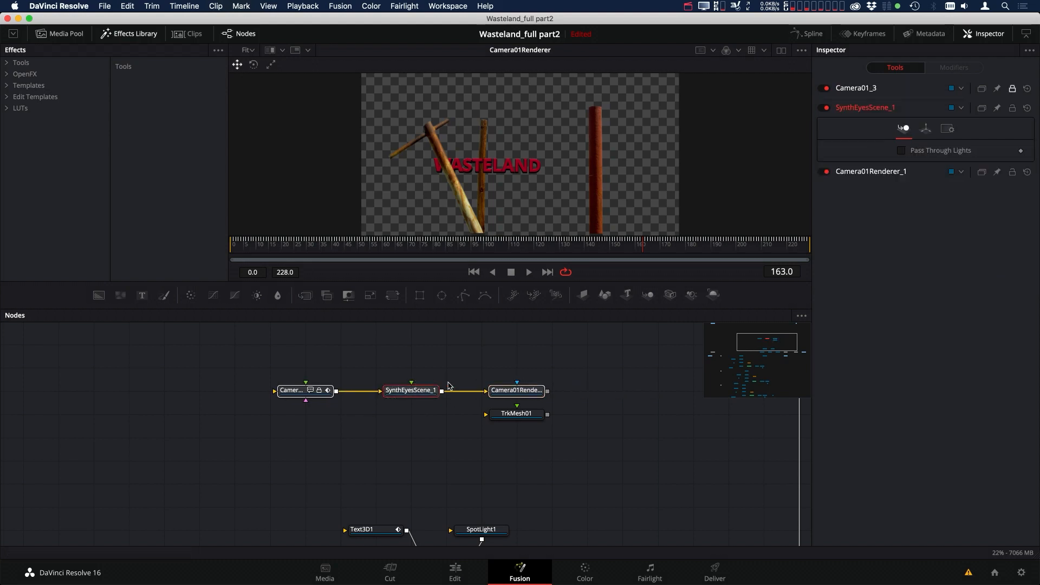
- Review the node tree from the source footage through the duplicated camera chain, the original scene nodes and the output chain
{"action": "left_click_drag", "start_coordinate": [421, 428], "coordinate": [309, 499]}
{"action": "left_click_drag", "start_coordinate": [181, 341], "coordinate": [86, 396]}
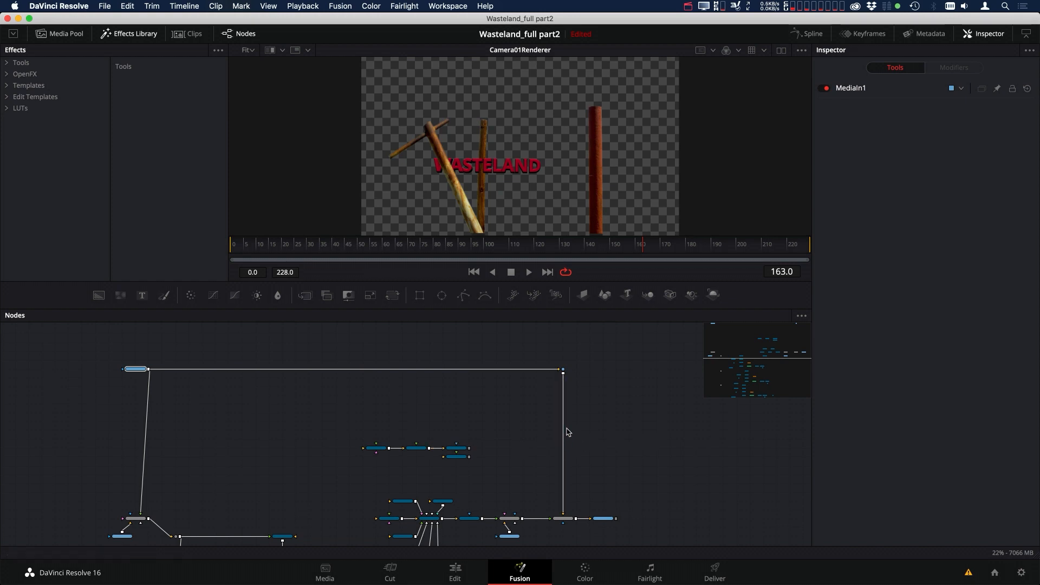
{"action": "scroll", "coordinate": [563, 442], "scroll_direction": "down", "scroll_amount": 5}
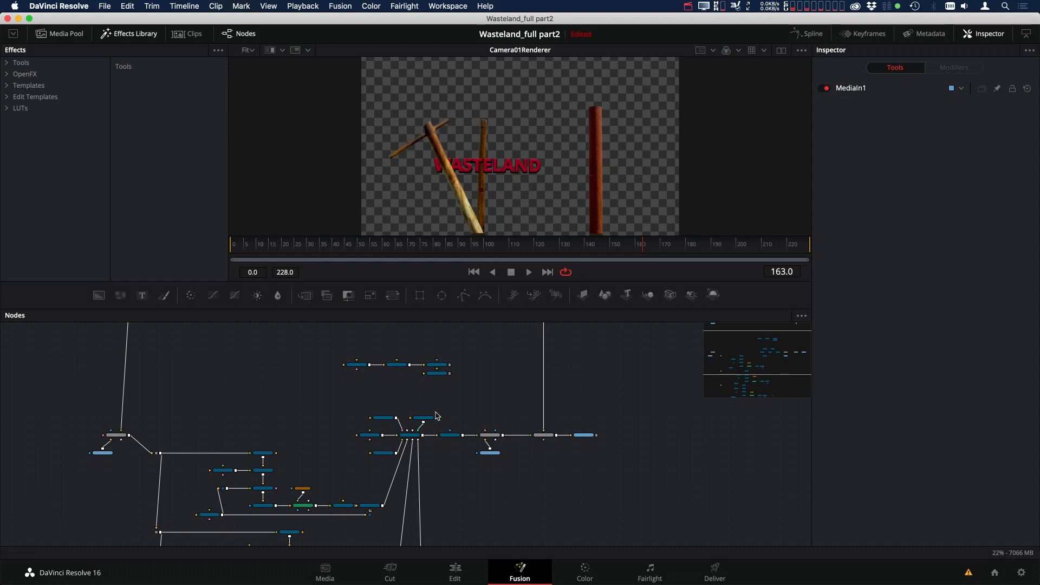
{"action": "left_click_drag", "start_coordinate": [320, 408], "coordinate": [506, 476]}
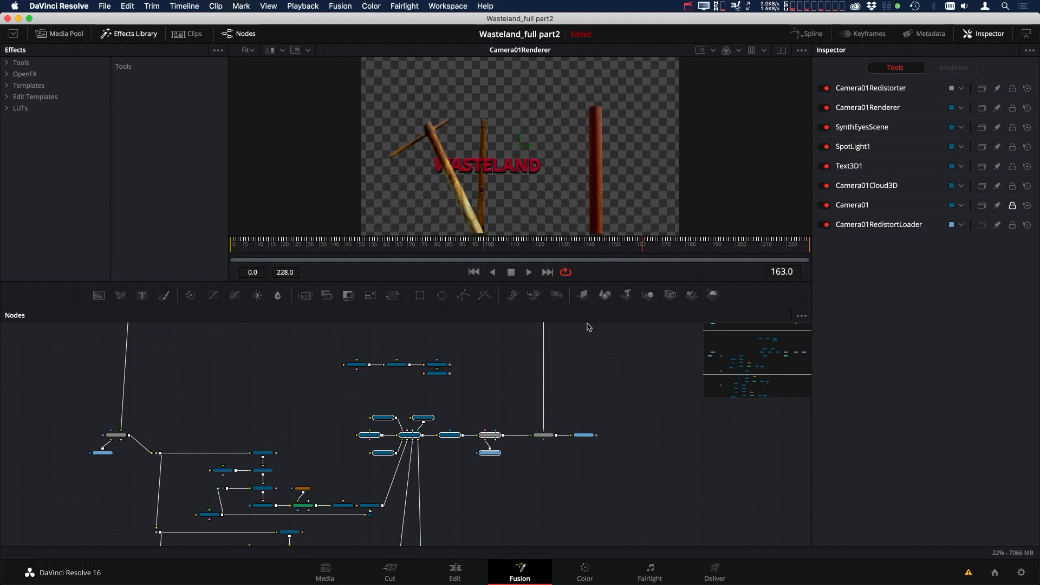
{"action": "scroll", "coordinate": [454, 388], "scroll_direction": "up", "scroll_amount": 5}
{"action": "scroll", "coordinate": [453, 388], "scroll_direction": "left", "scroll_amount": 3}
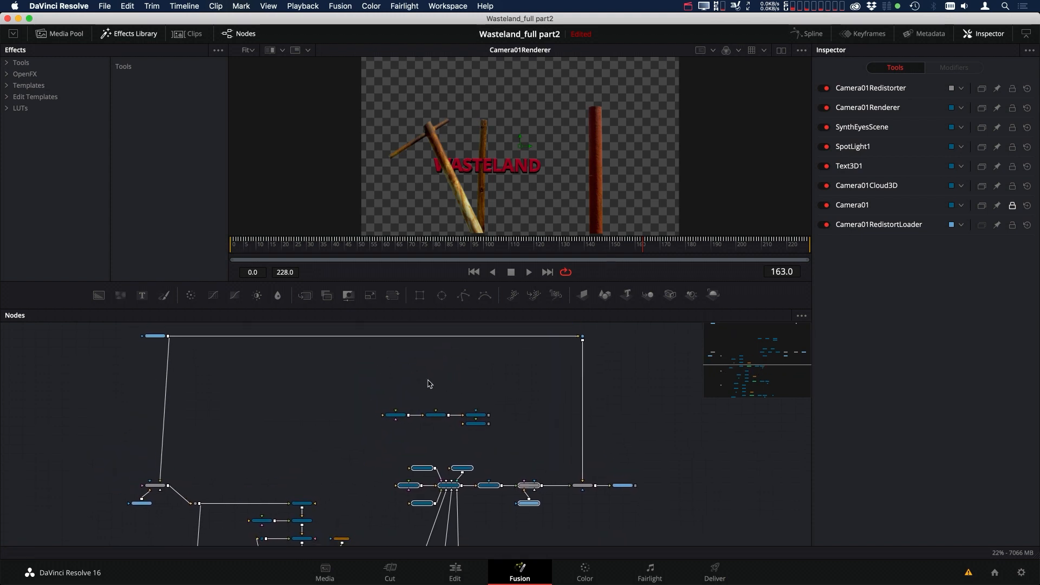
{"action": "scroll", "coordinate": [457, 392], "scroll_direction": "up", "scroll_amount": 4}
{"action": "scroll", "coordinate": [450, 420], "scroll_direction": "down", "scroll_amount": 5}
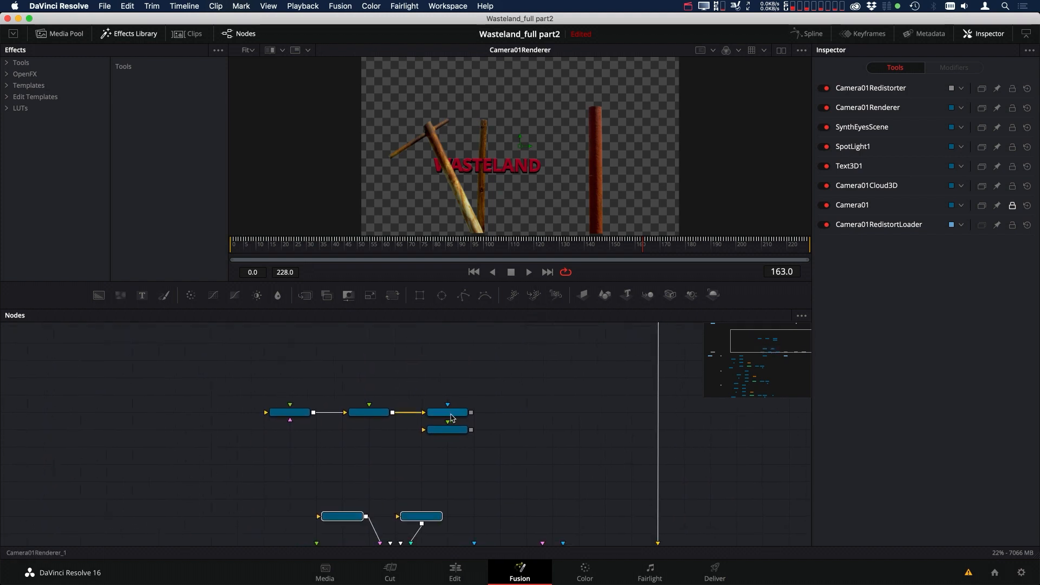
{"action": "left_click_drag", "start_coordinate": [482, 433], "coordinate": [445, 390]}
{"action": "scroll", "coordinate": [445, 395], "scroll_direction": "up", "scroll_amount": 3}
{"action": "left_click_drag", "start_coordinate": [541, 341], "coordinate": [418, 388]}
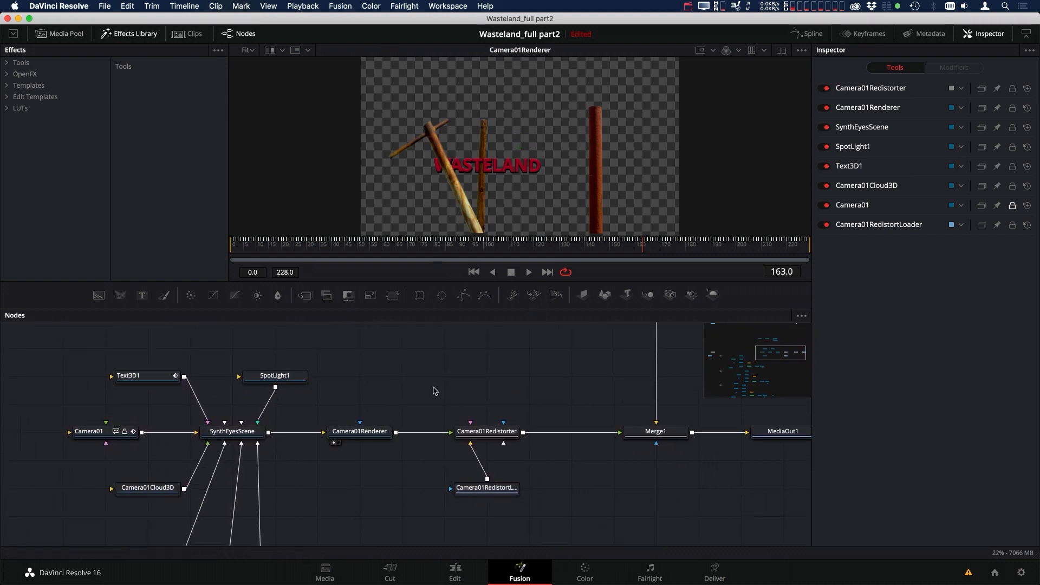
{"action": "left_click", "coordinate": [368, 428]}
{"action": "left_click_drag", "start_coordinate": [441, 395], "coordinate": [414, 392]}
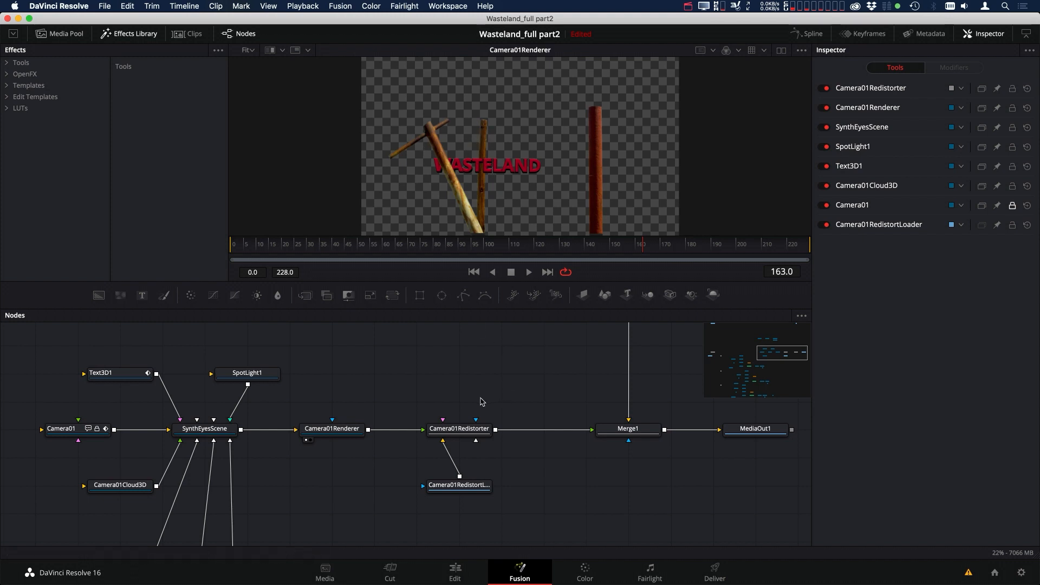
{"action": "left_click_drag", "start_coordinate": [477, 395], "coordinate": [376, 395]}
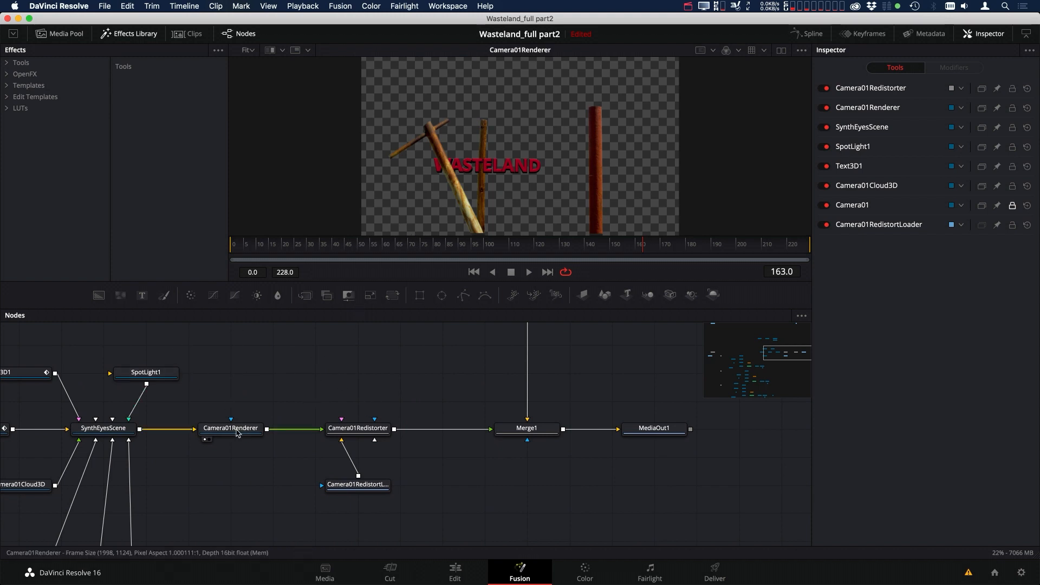
- Move Camera01Renderer below the main row and shift the redistort nodes, Merge1 and MediaOut1 farther along to make room
{"action": "left_click_drag", "start_coordinate": [239, 431], "coordinate": [238, 493]}
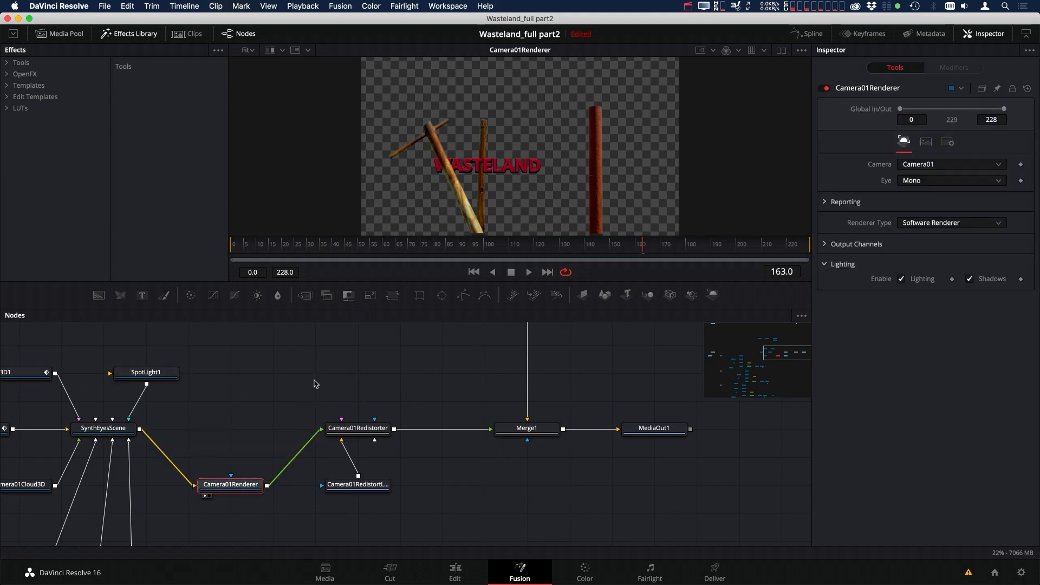
{"action": "left_click_drag", "start_coordinate": [316, 382], "coordinate": [402, 502]}
{"action": "left_click_drag", "start_coordinate": [379, 431], "coordinate": [453, 435]}
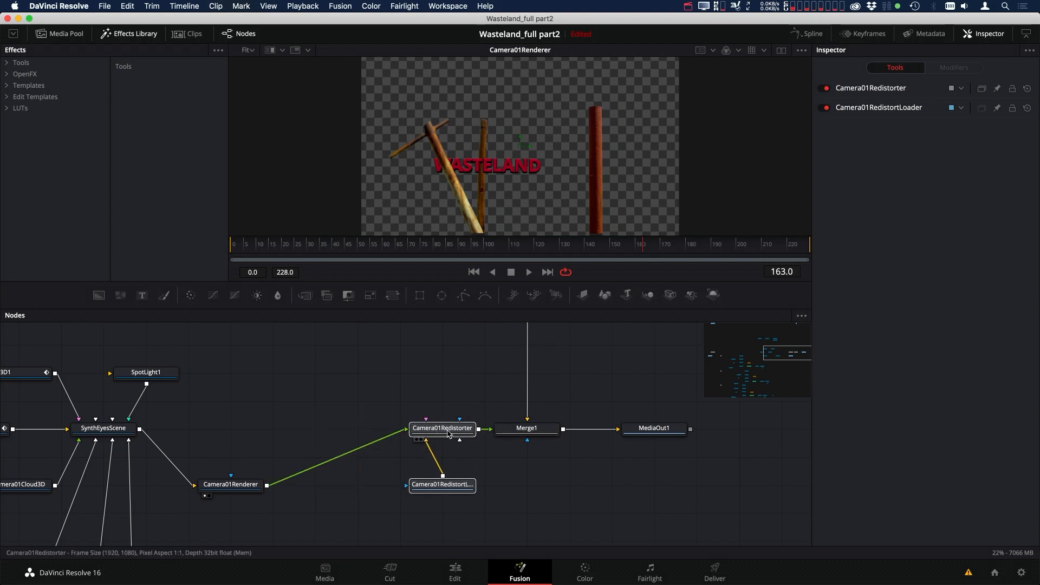
{"action": "left_click_drag", "start_coordinate": [401, 390], "coordinate": [699, 508]}
{"action": "left_click_drag", "start_coordinate": [509, 433], "coordinate": [713, 434]}
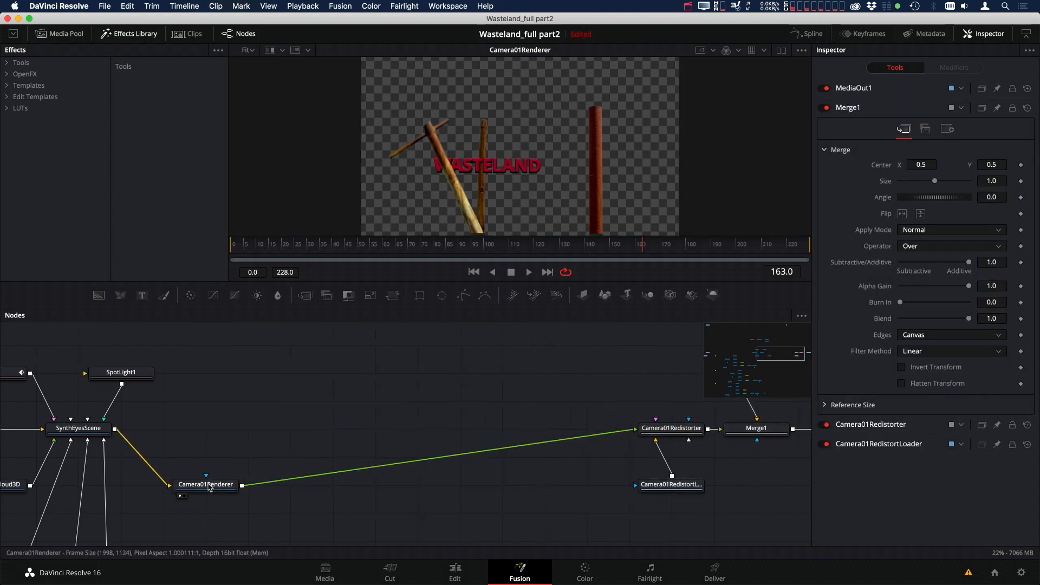
{"action": "left_click_drag", "start_coordinate": [207, 484], "coordinate": [262, 491]}
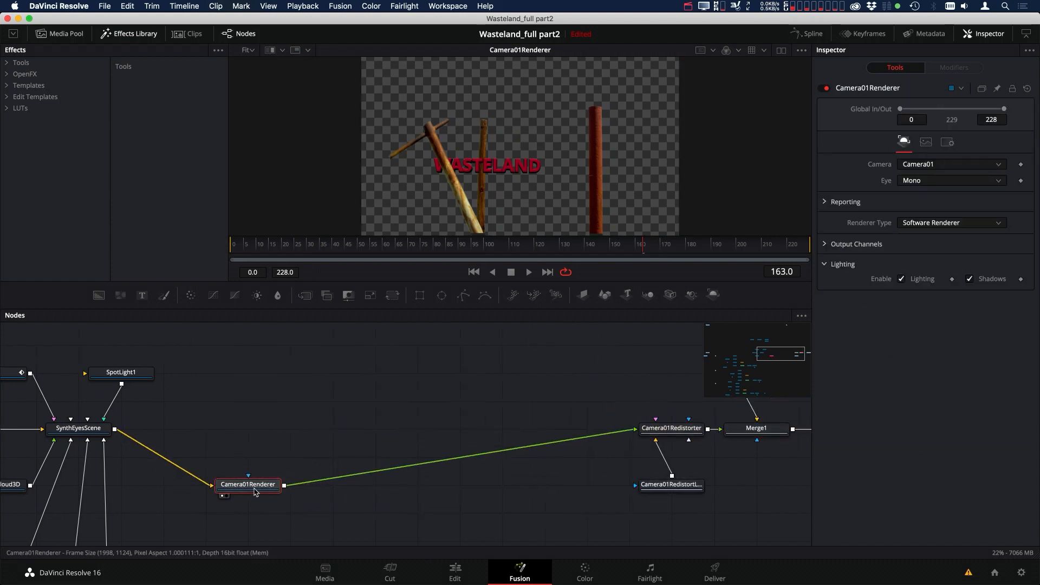
- Duplicate Camera01Renderer above the original and connect the SynthEyesScene output to the copy
{"action": "key", "text": "ctrl+c"}
{"action": "left_click", "coordinate": [244, 417]}
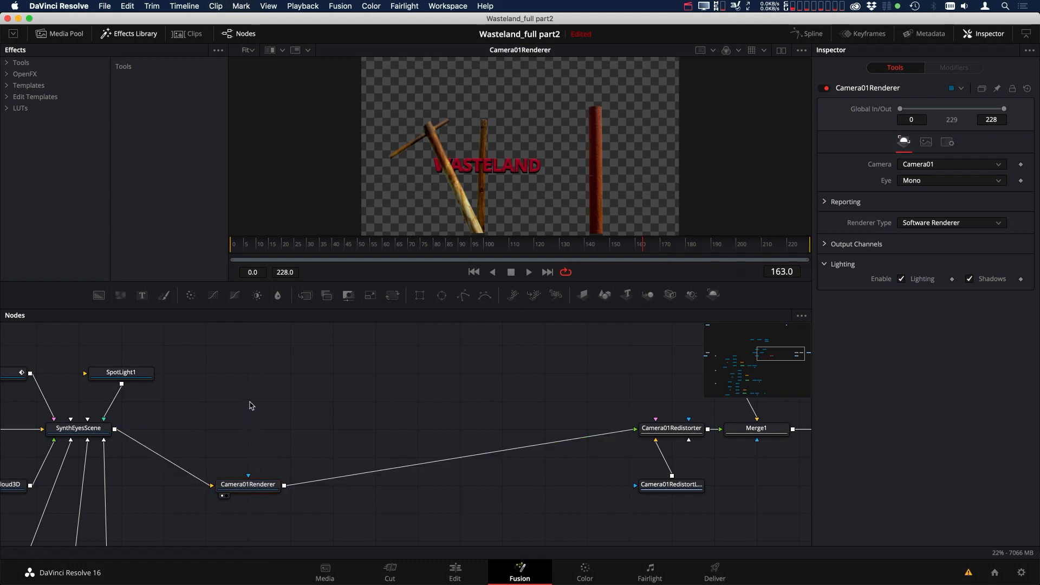
{"action": "key", "text": "ctrl+v"}
{"action": "left_click_drag", "start_coordinate": [114, 429], "coordinate": [249, 406]}
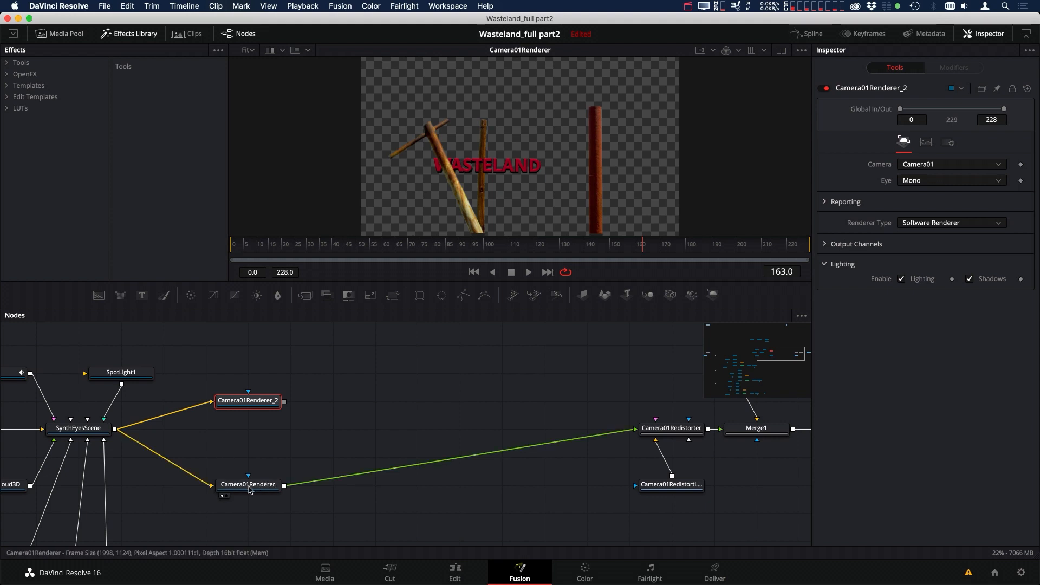
- Show the alpha channel of Camera01Renderer and insert an Override 3D node between Text3D1 and SynthEyesScene, with Text3D1 directly above it
{"action": "left_click_drag", "start_coordinate": [284, 474], "coordinate": [412, 307]}
{"action": "left_click", "coordinate": [389, 467]}
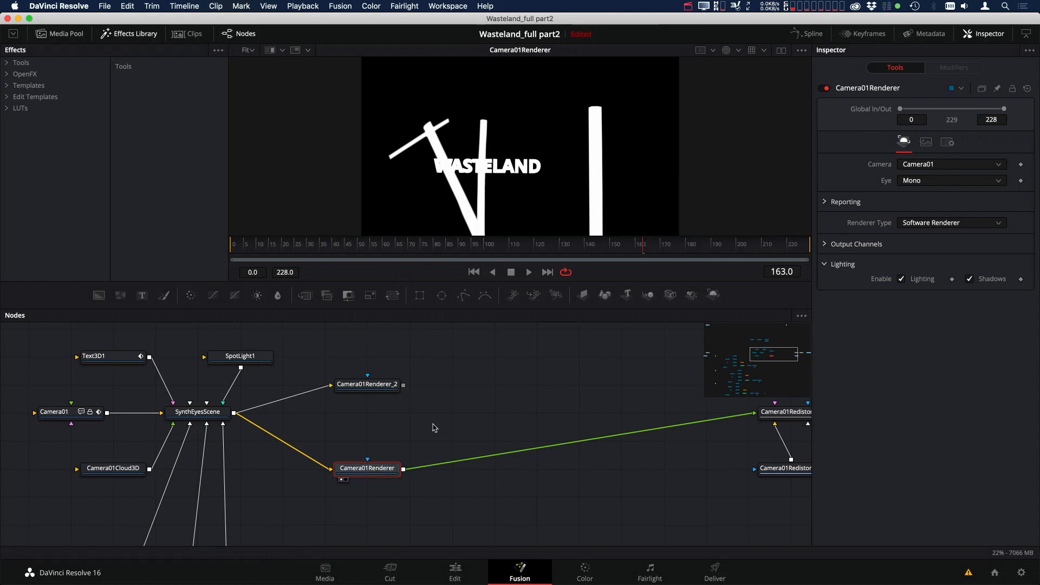
{"action": "left_click", "coordinate": [112, 356]}
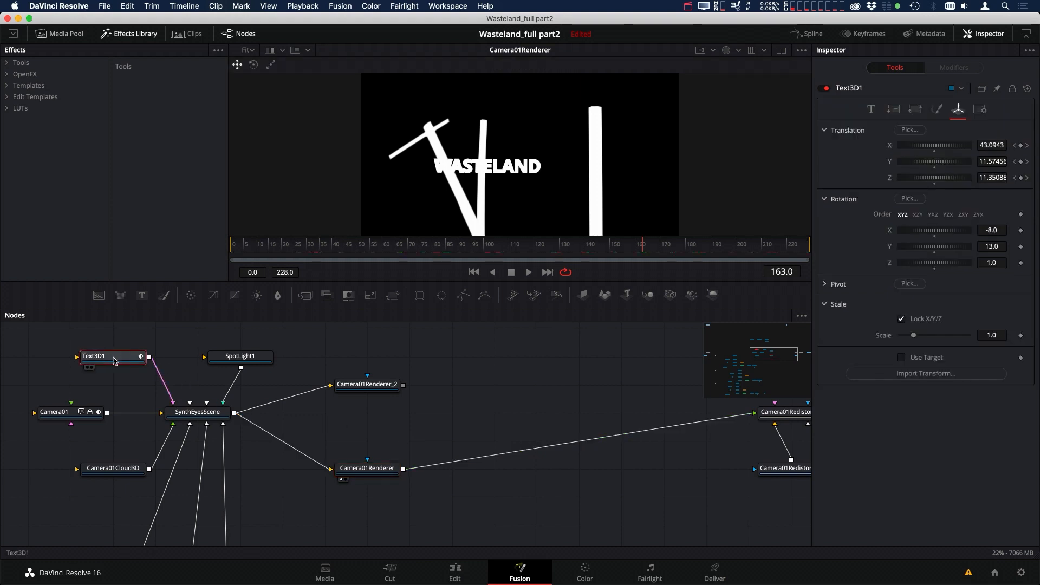
{"action": "key", "text": "shift+space"}
{"action": "type", "text": "o"}
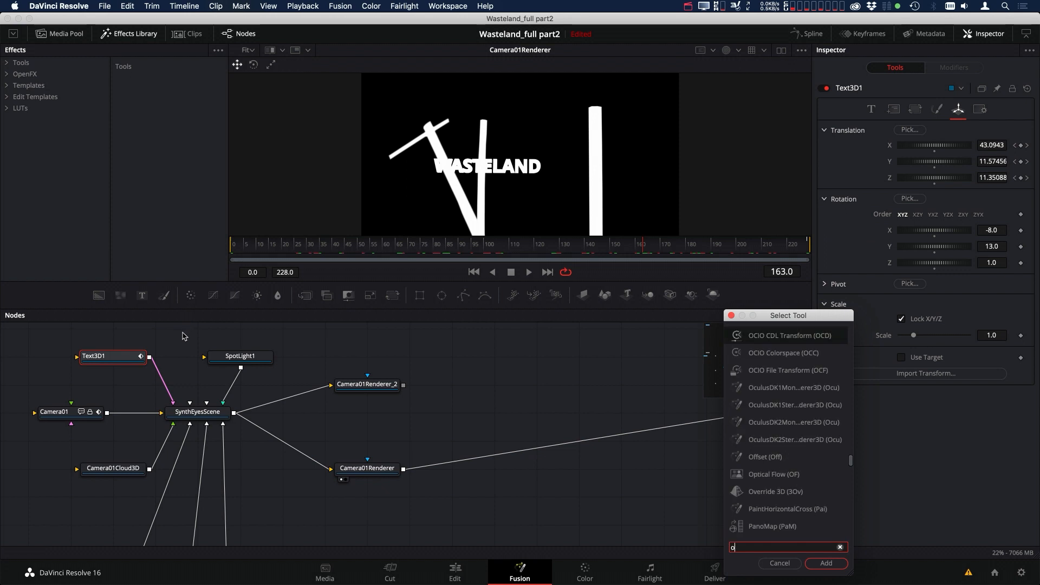
{"action": "type", "text": "verride 3D"}
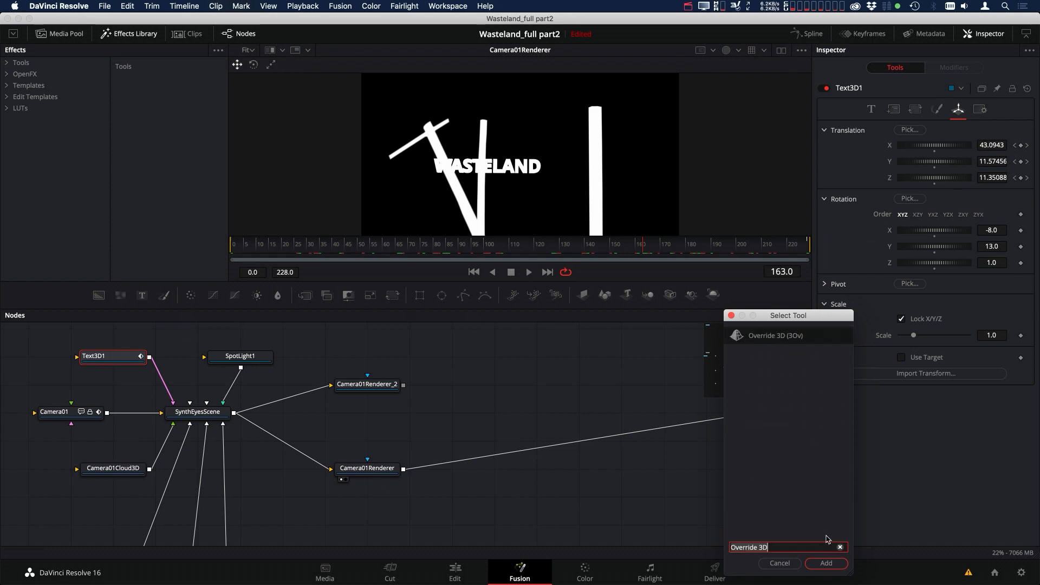
{"action": "key", "text": "Return"}
{"action": "left_click_drag", "start_coordinate": [128, 353], "coordinate": [172, 364]}
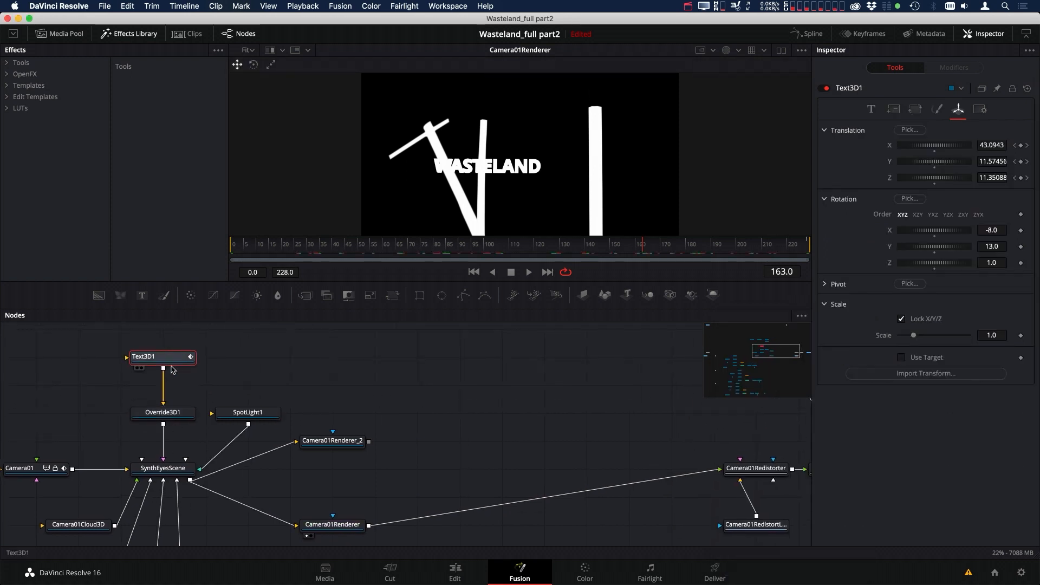
- Enable Do Matte and Is Matte on Override3D1 to make the title a matte object
{"action": "left_click", "coordinate": [178, 416]}
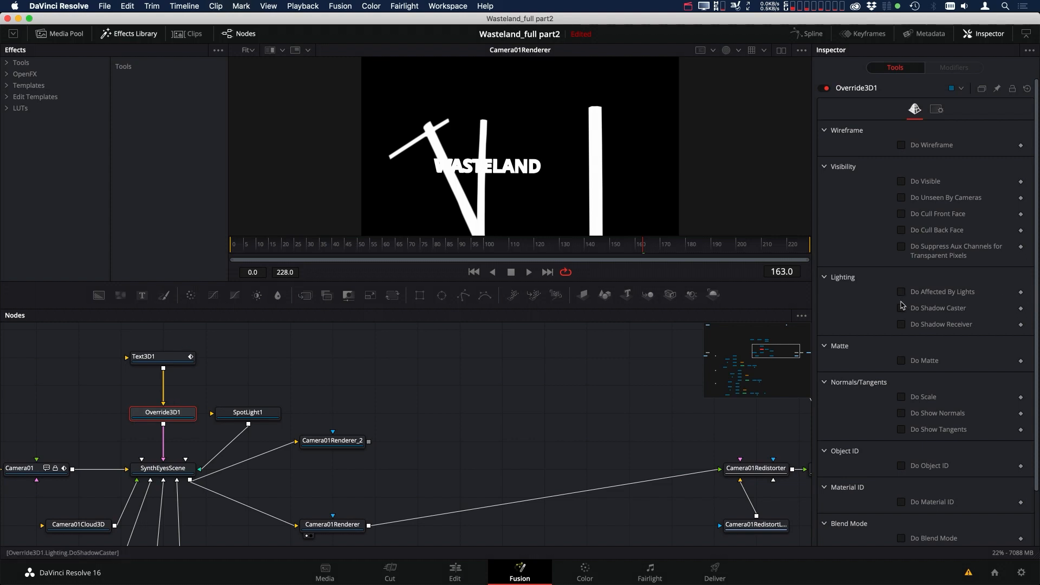
{"action": "left_click", "coordinate": [901, 362]}
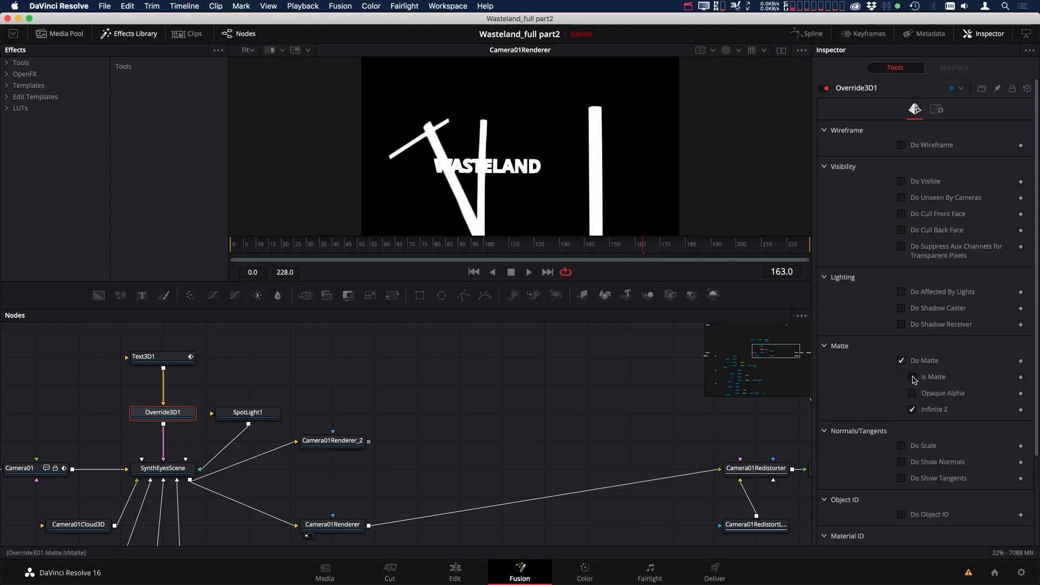
{"action": "left_click", "coordinate": [912, 377]}
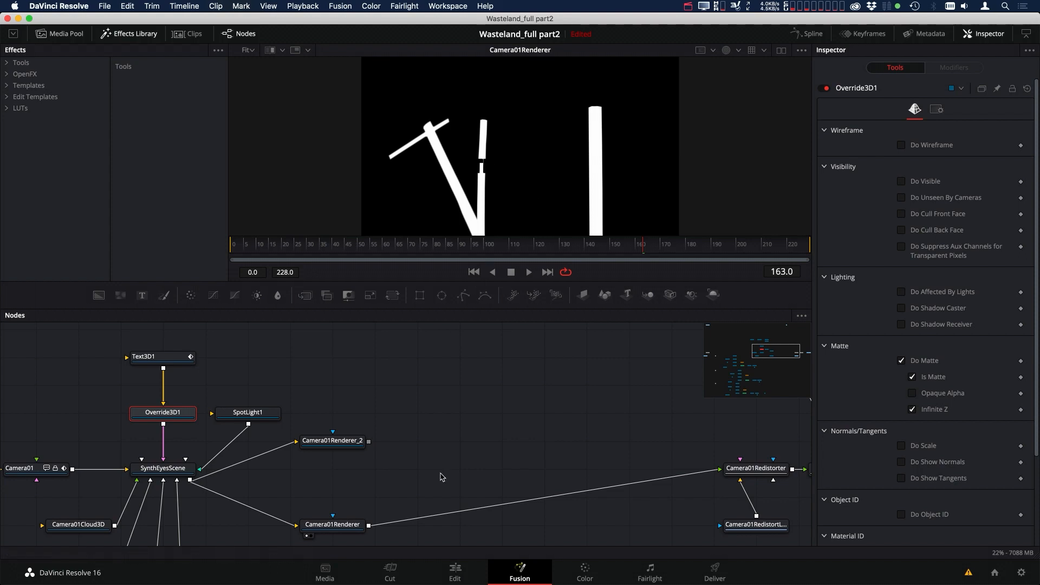
- Move Camera01Renderer_2 away from SynthEyesScene and view its output in color
{"action": "left_click_drag", "start_coordinate": [393, 406], "coordinate": [347, 386]}
{"action": "left_click_drag", "start_coordinate": [303, 421], "coordinate": [346, 422]}
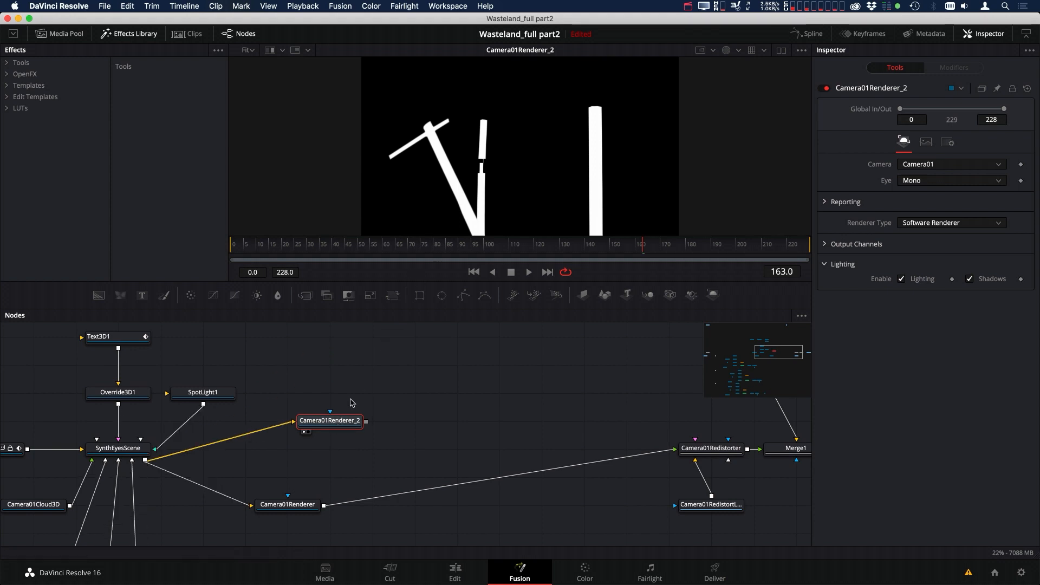
{"action": "key", "text": "c"}
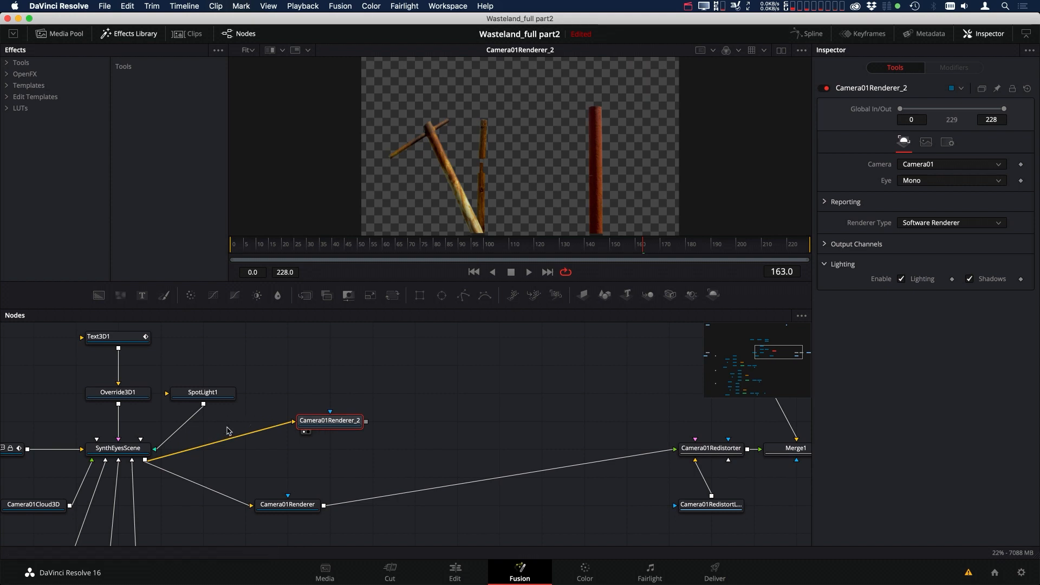
- Insert an Override 3D node between SynthEyesScene and Camera01Renderer_2, and move SpotLight1 up clear of it
{"action": "key", "text": "shift+space"}
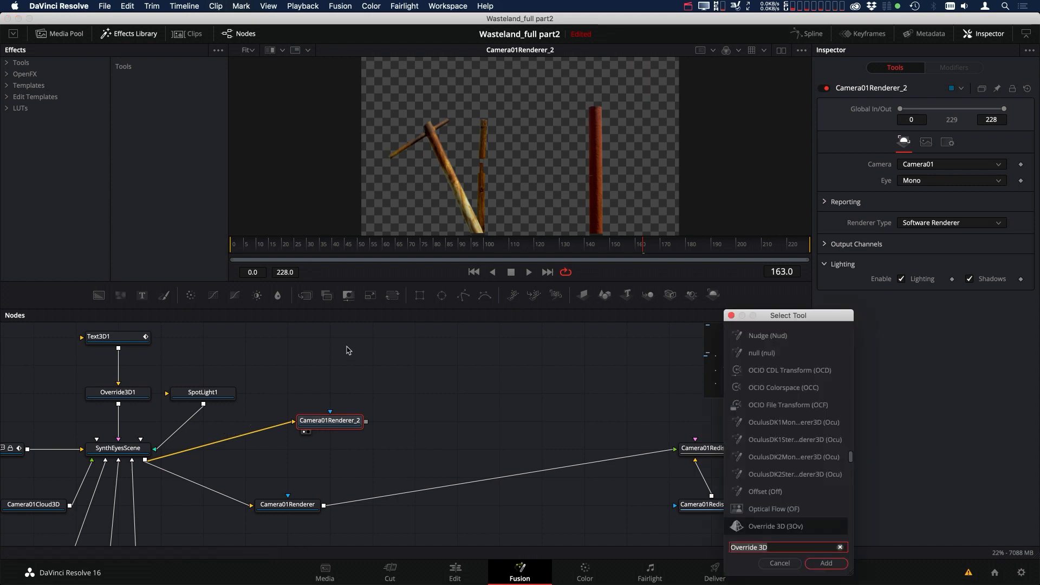
{"action": "type", "text": "over"}
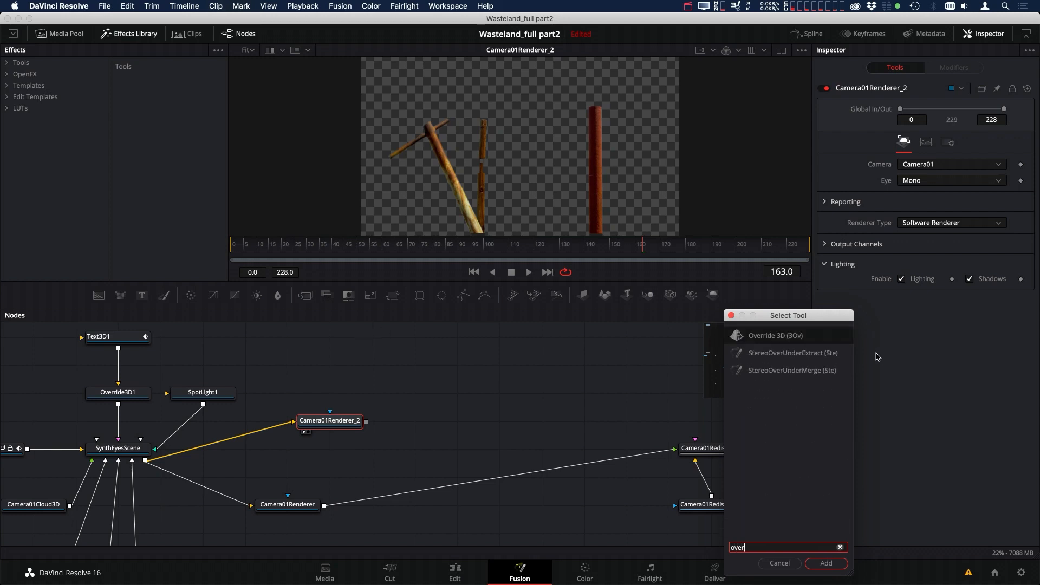
{"action": "left_click", "coordinate": [792, 337]}
{"action": "left_click", "coordinate": [817, 564]}
{"action": "left_click_drag", "start_coordinate": [423, 417], "coordinate": [245, 431]}
{"action": "left_click_drag", "start_coordinate": [203, 392], "coordinate": [202, 364]}
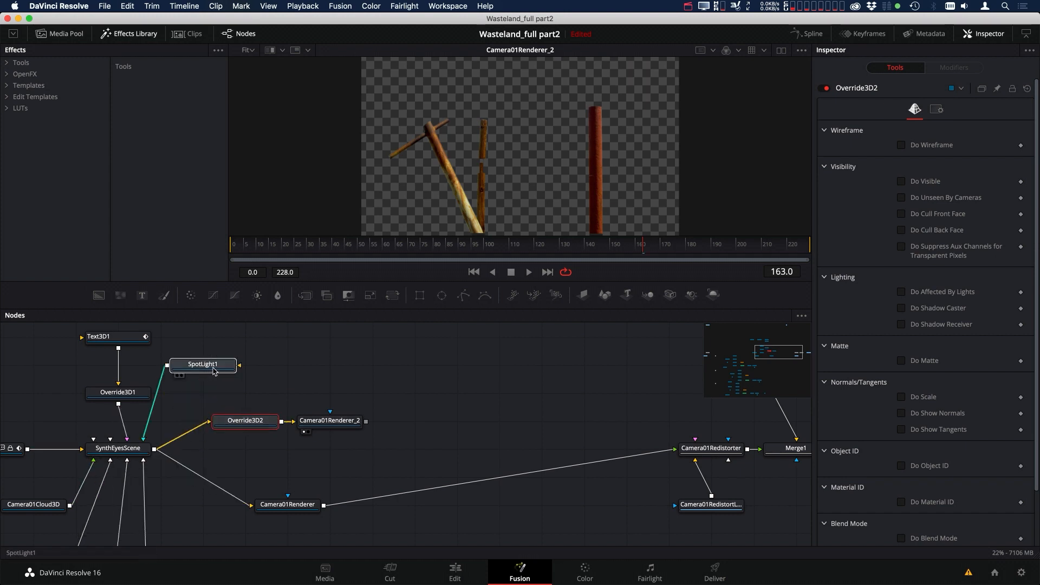
{"action": "left_click", "coordinate": [340, 423]}
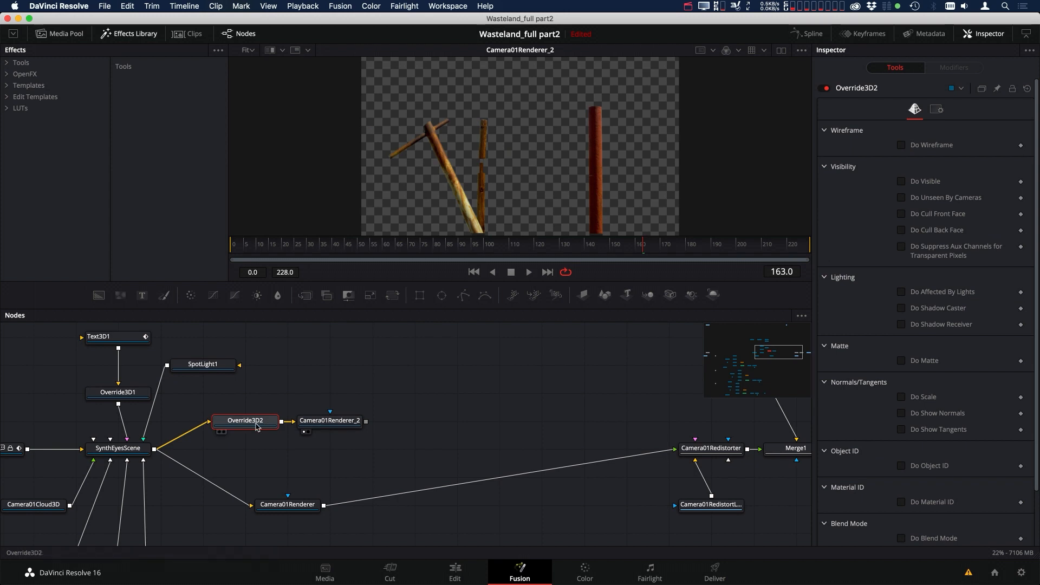
- Enable Do Unseen By Cameras and Unseen by Cameras on Override3D2
{"action": "left_click", "coordinate": [902, 198]}
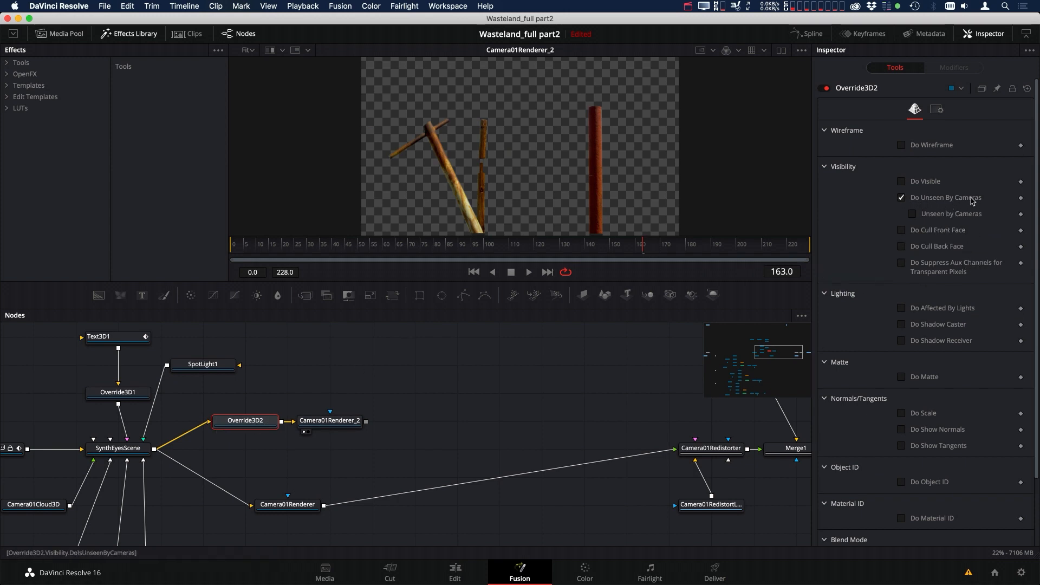
{"action": "left_click", "coordinate": [927, 215]}
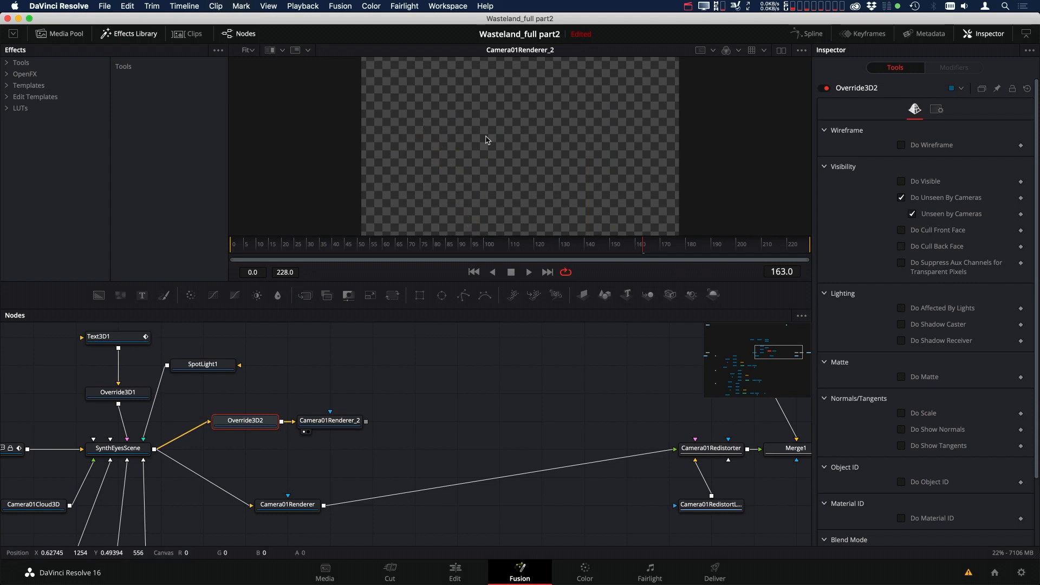
- Merge Text3D1 into the scene between Override3D2 and Camera01Renderer_2 with a Merge 3D node, and view Camera01Renderer_2
{"action": "left_click_drag", "start_coordinate": [327, 421], "coordinate": [371, 421]}
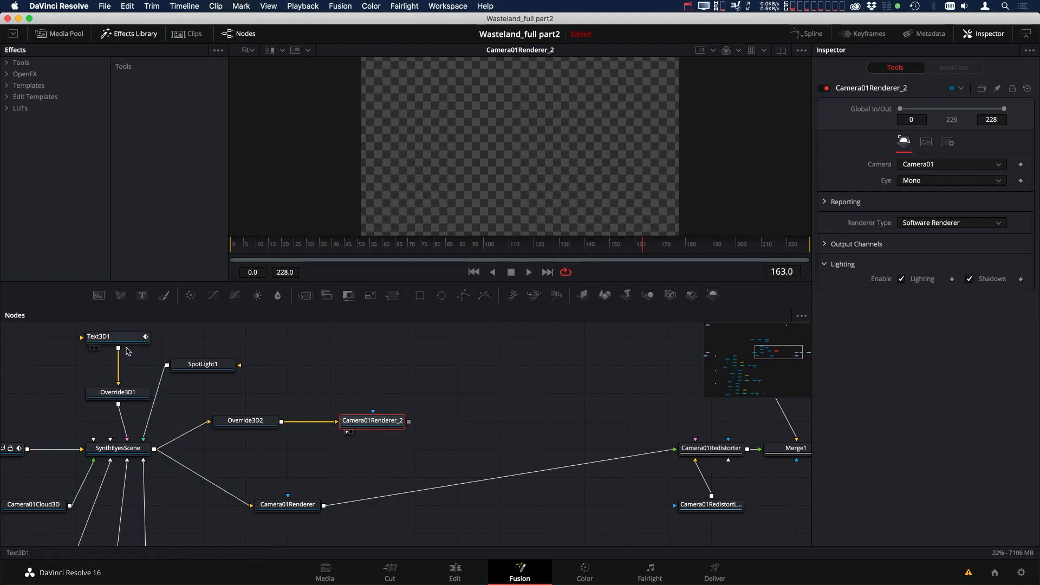
{"action": "left_click_drag", "start_coordinate": [401, 424], "coordinate": [443, 424]}
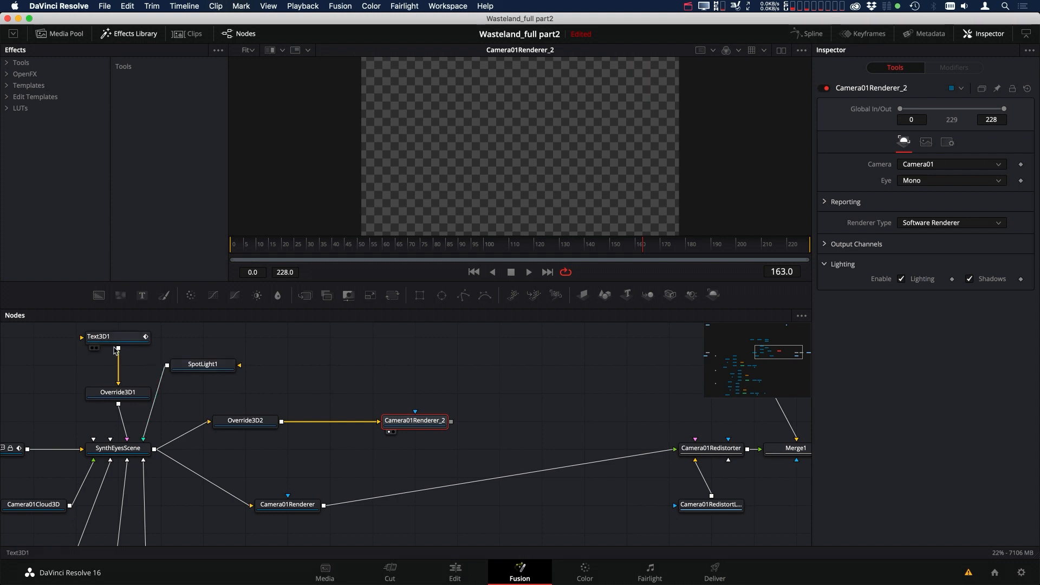
{"action": "left_click_drag", "start_coordinate": [179, 335], "coordinate": [506, 182]}
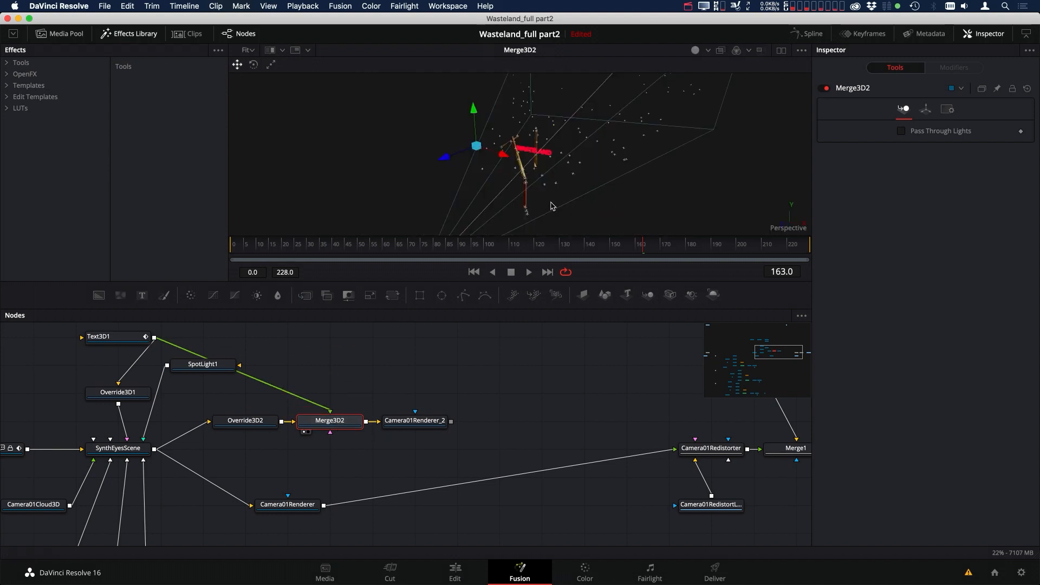
{"action": "left_click_drag", "start_coordinate": [418, 422], "coordinate": [551, 214]}
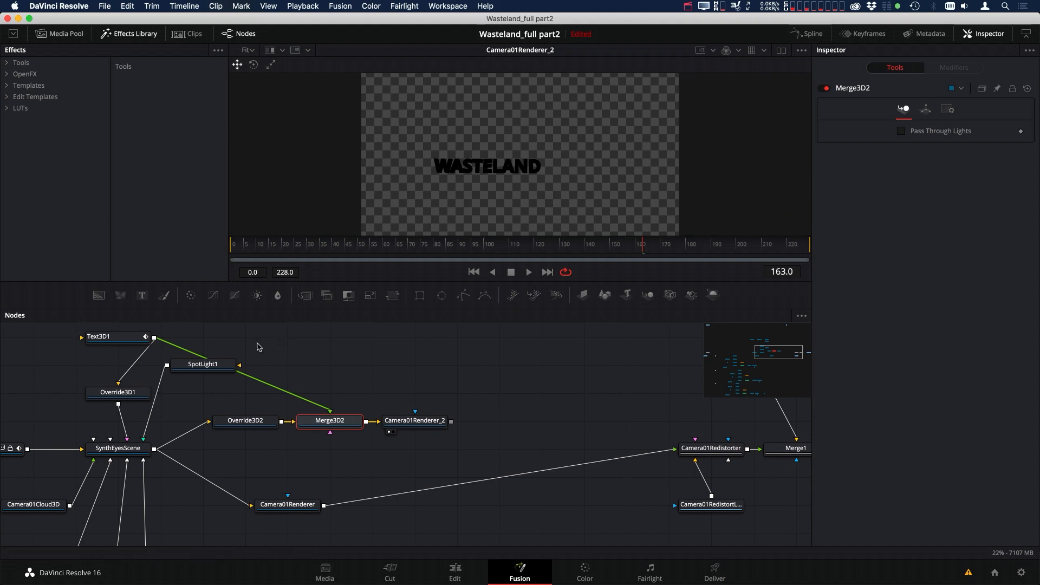
- Spread out the title nodes: SpotLight1 left of Override3D1, with Override3D1 and Text3D1 moved right above SynthEyesScene
{"action": "left_click_drag", "start_coordinate": [196, 370], "coordinate": [49, 370]}
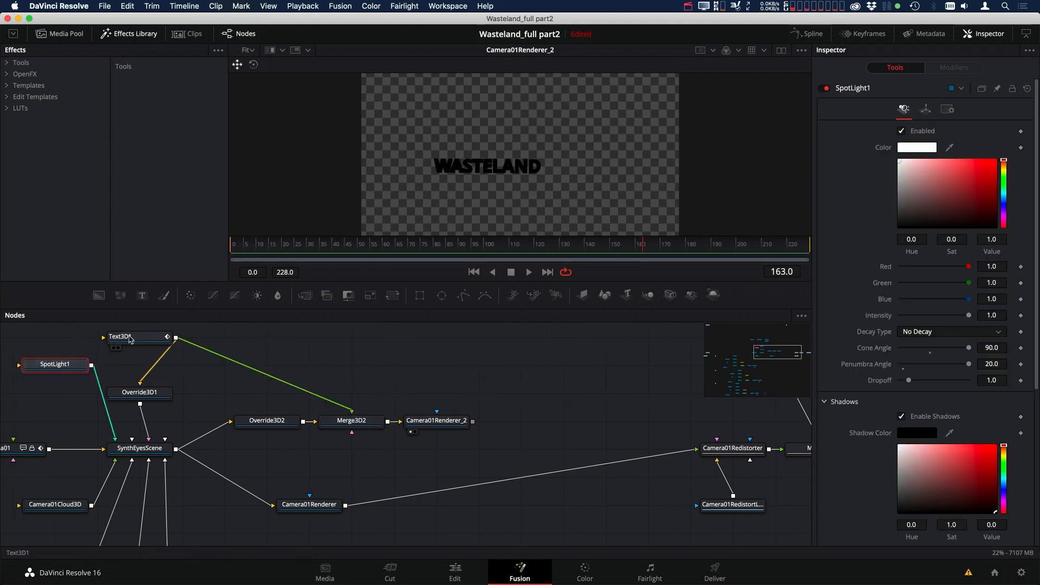
{"action": "left_click_drag", "start_coordinate": [156, 342], "coordinate": [241, 342]}
{"action": "left_click_drag", "start_coordinate": [130, 408], "coordinate": [173, 381]}
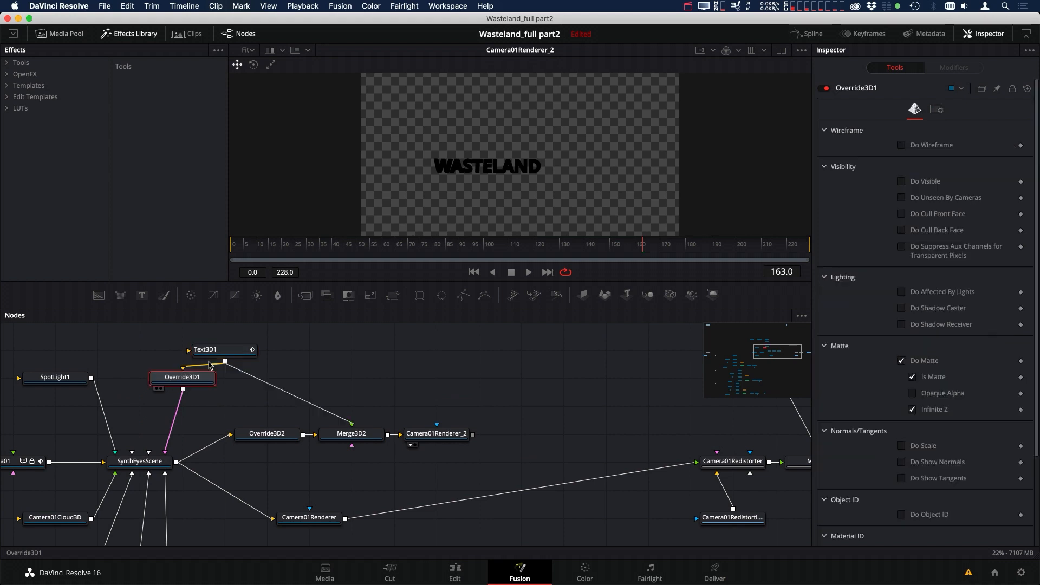
- Enable Pass Through Lights on SynthEyesScene so the title in Camera01Renderer_2 is lit
{"action": "left_click", "coordinate": [240, 349]}
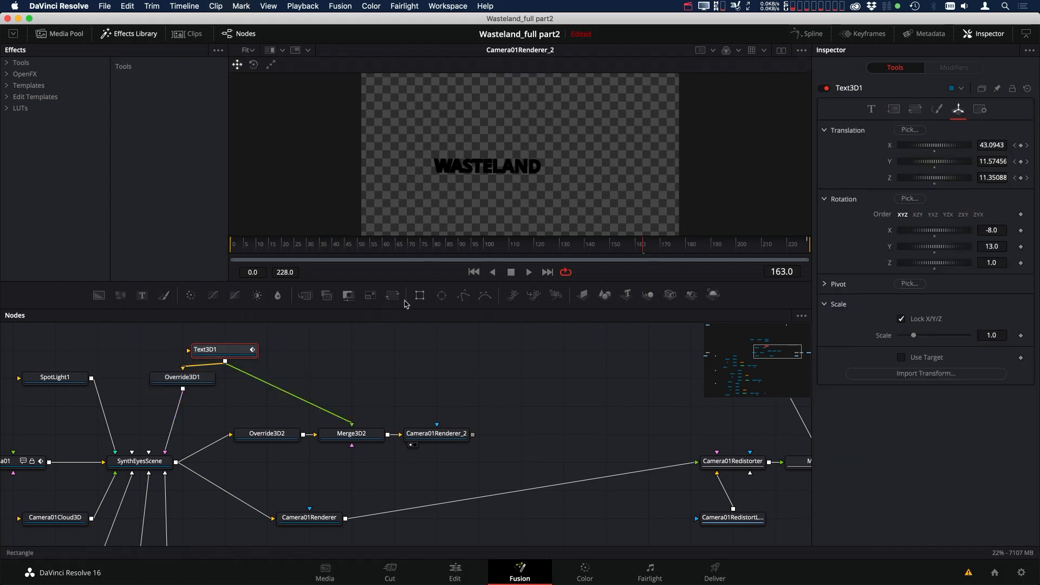
{"action": "left_click", "coordinate": [144, 464]}
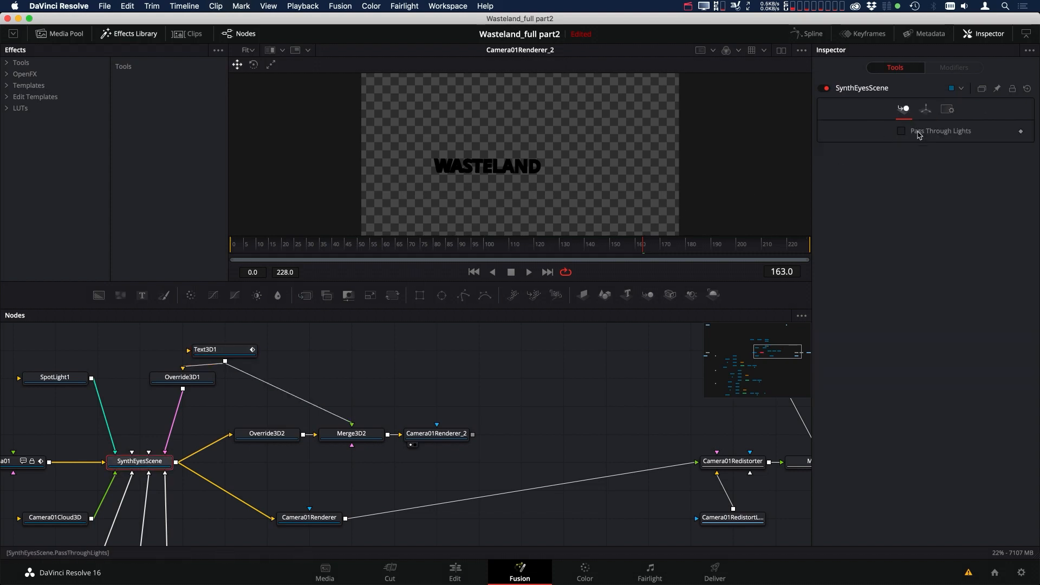
{"action": "left_click", "coordinate": [901, 133]}
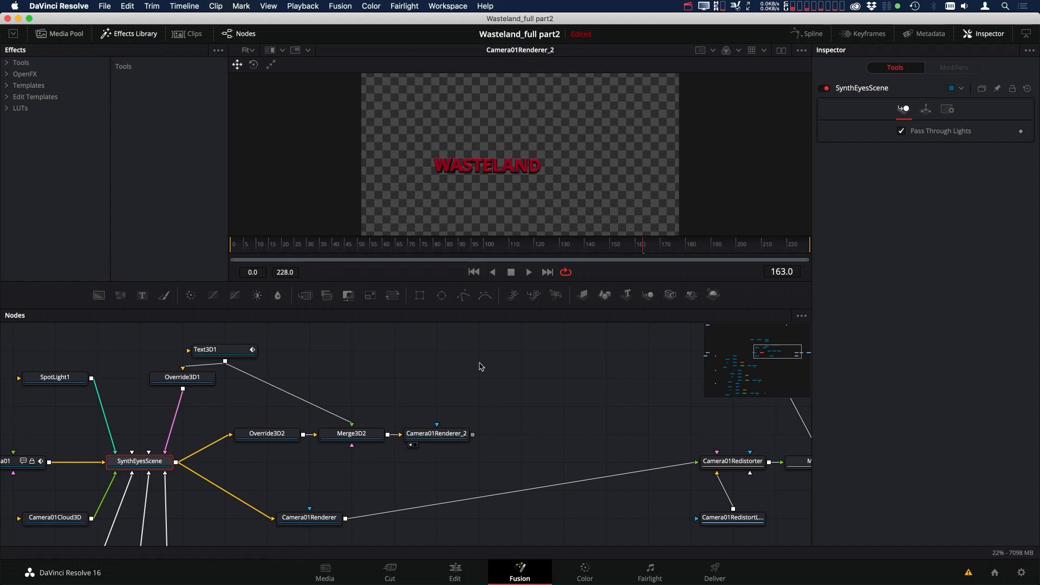
- Merge Camera01Renderer_2 as foreground over Camera01Renderer and view the new merge's output
{"action": "left_click_drag", "start_coordinate": [490, 369], "coordinate": [447, 333]}
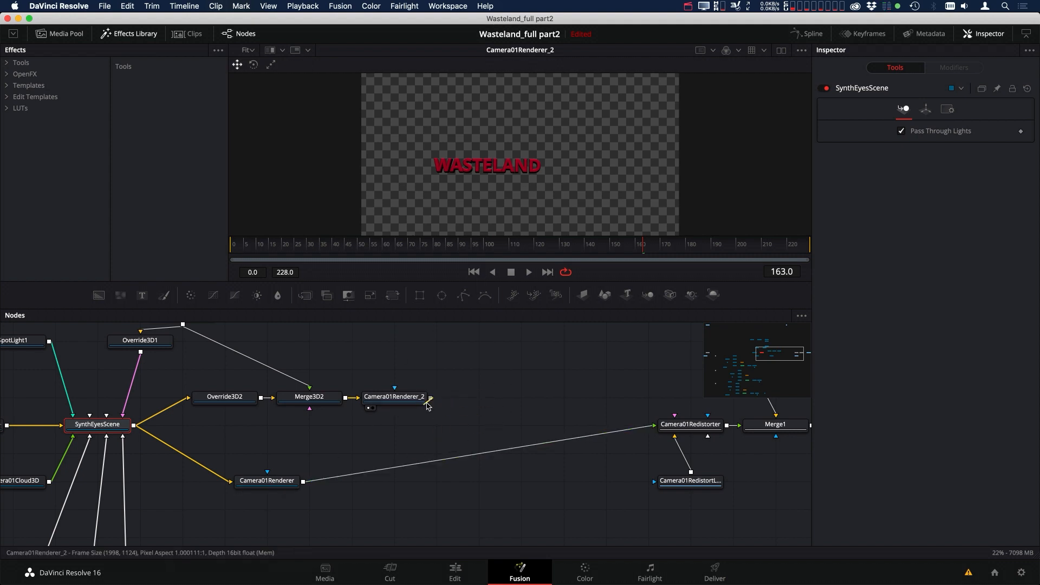
{"action": "left_click_drag", "start_coordinate": [431, 398], "coordinate": [304, 485]}
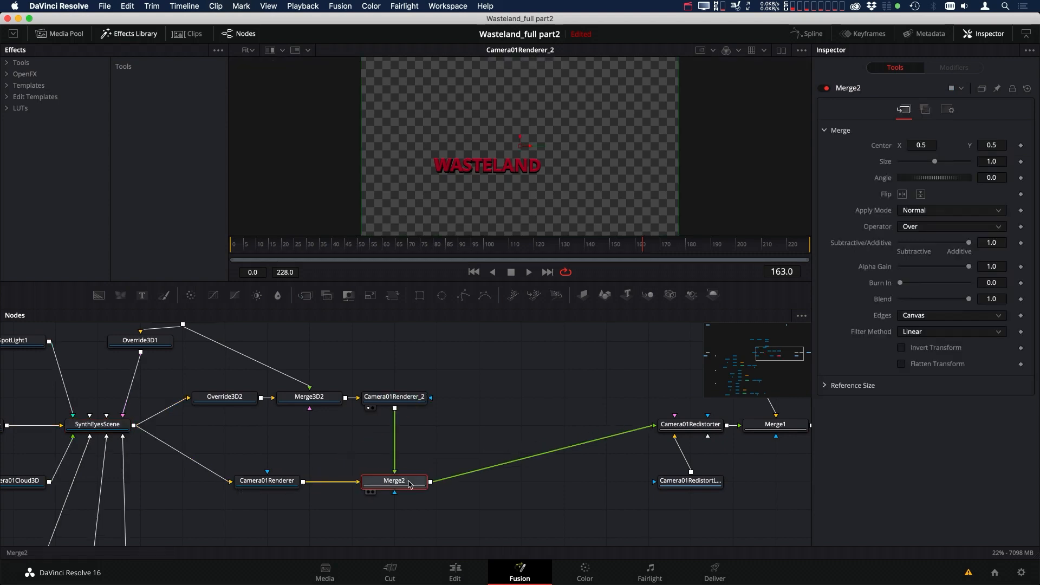
{"action": "key", "text": "1"}
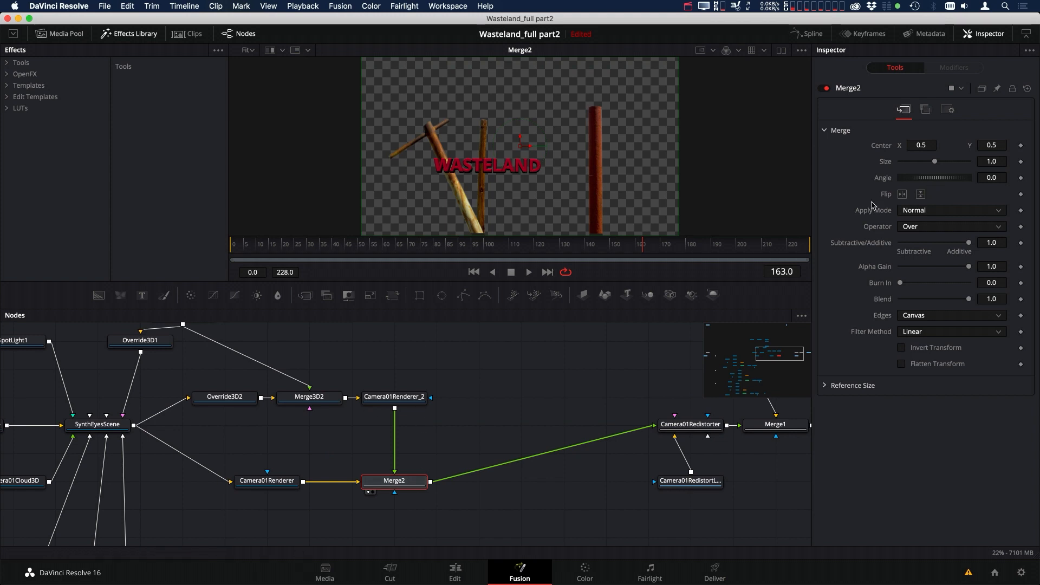
- Set Merge2's operator to Held Out and scrub back along the timeline to check the title cutout
{"action": "left_click", "coordinate": [922, 227]}
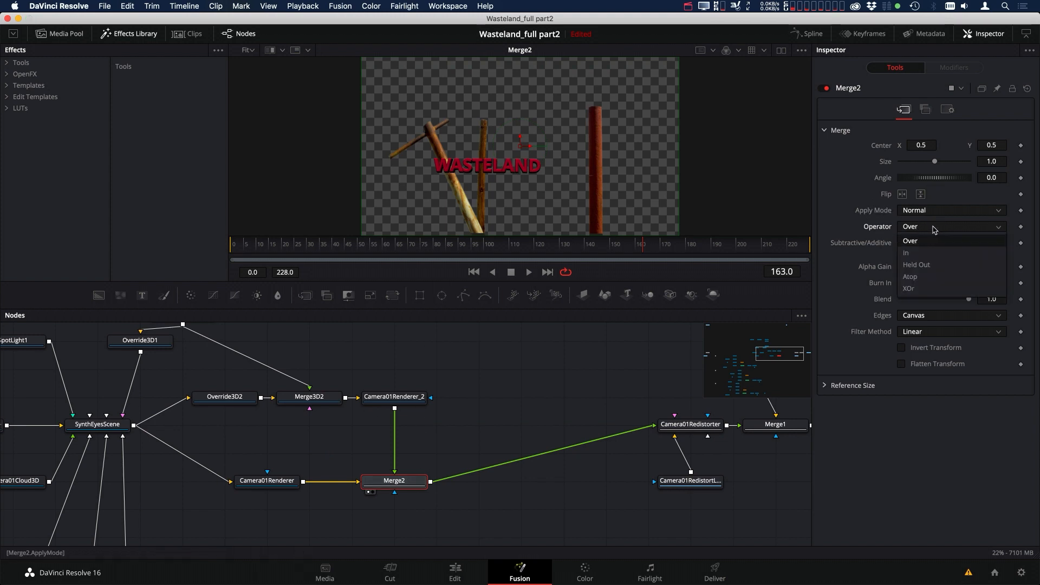
{"action": "left_click", "coordinate": [916, 265]}
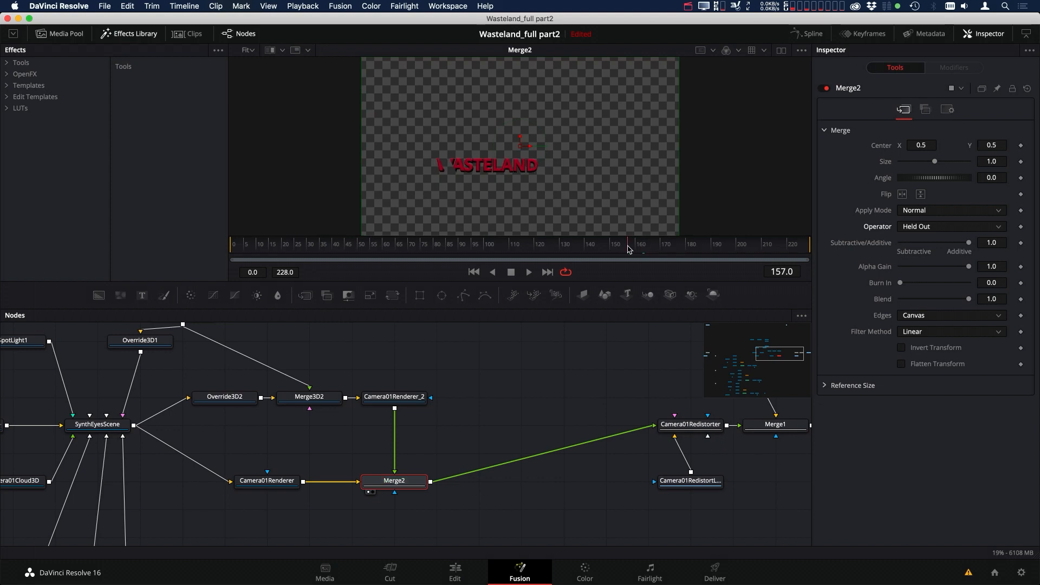
{"action": "left_click_drag", "start_coordinate": [594, 249], "coordinate": [506, 251]}
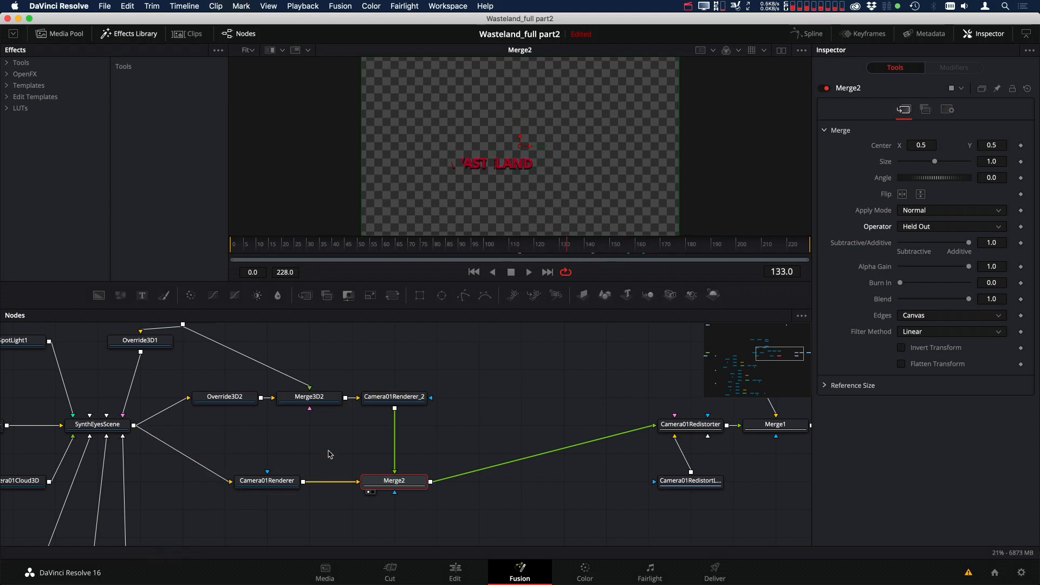
- View Merge1, scrub the timeline to check the title behind the poles, and return to frame 0
{"action": "left_click_drag", "start_coordinate": [488, 384], "coordinate": [273, 414]}
{"action": "left_click_drag", "start_coordinate": [446, 472], "coordinate": [545, 162]}
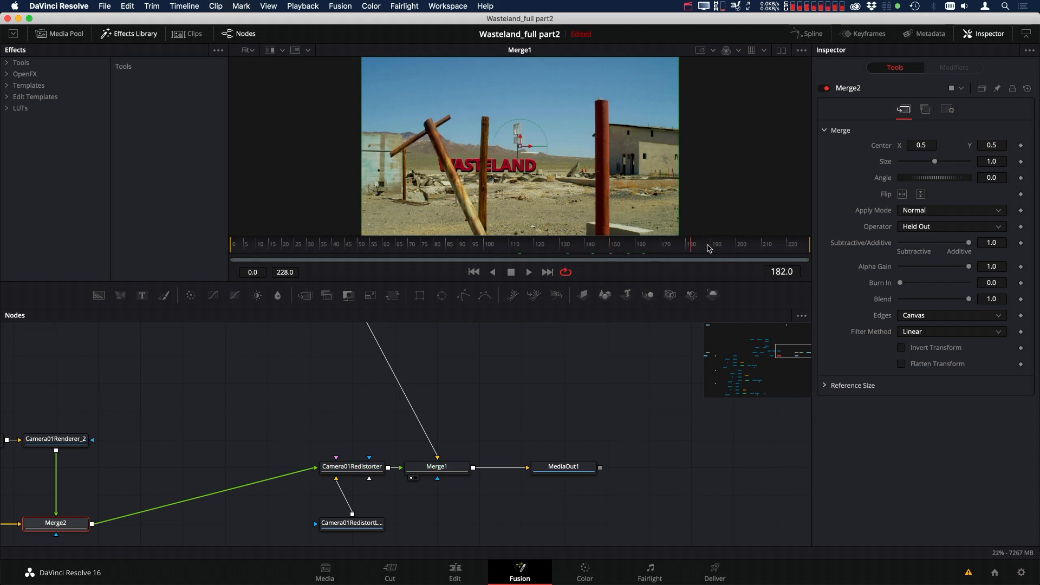
{"action": "left_click_drag", "start_coordinate": [729, 249], "coordinate": [614, 250]}
{"action": "left_click_drag", "start_coordinate": [242, 442], "coordinate": [370, 438]}
{"action": "left_click_drag", "start_coordinate": [291, 455], "coordinate": [345, 369]}
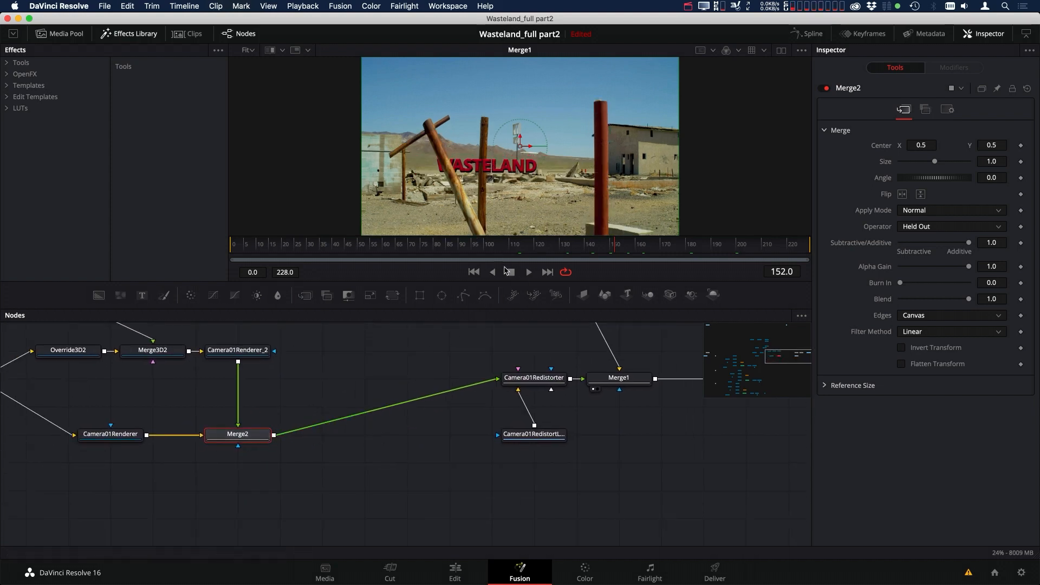
{"action": "left_click_drag", "start_coordinate": [396, 355], "coordinate": [371, 406]}
{"action": "key", "text": "super+Left"}
{"action": "left_click_drag", "start_coordinate": [380, 369], "coordinate": [438, 398]}
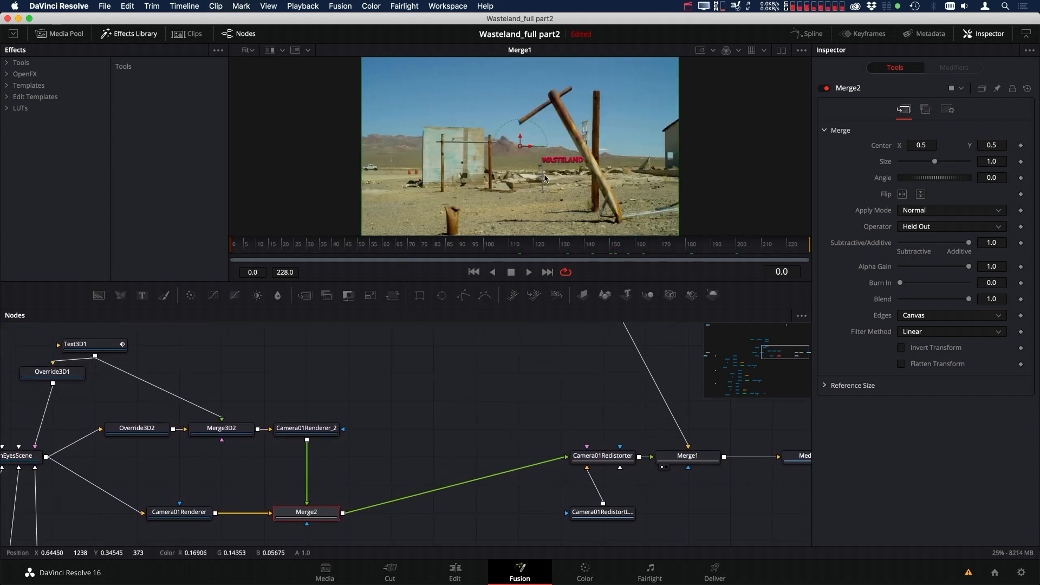
- Examine the card projection node groups and view Renderer3D1's output together with the nodes feeding it
{"action": "left_click_drag", "start_coordinate": [388, 455], "coordinate": [487, 379]}
{"action": "left_click_drag", "start_coordinate": [451, 330], "coordinate": [431, 364]}
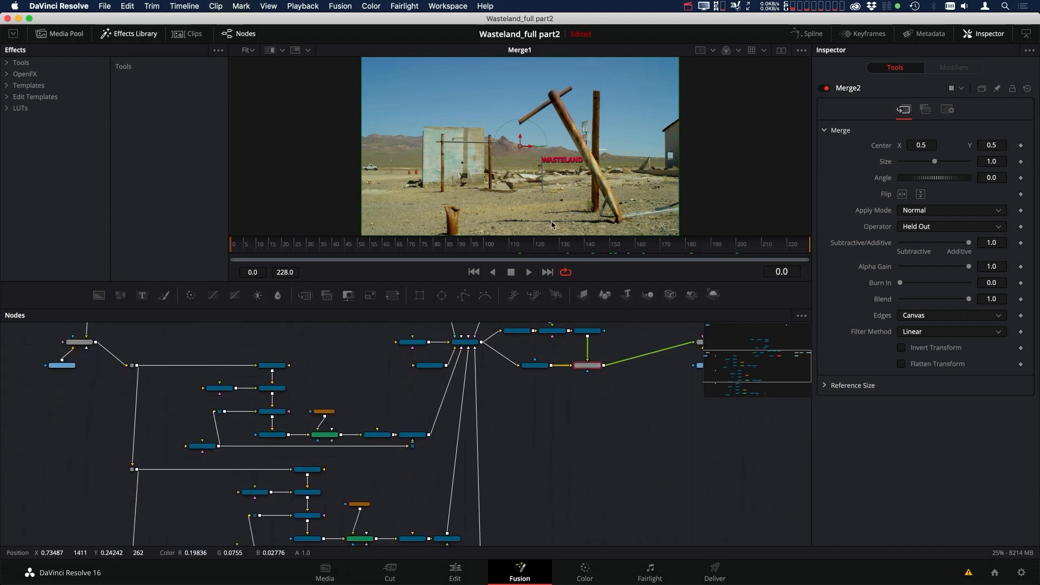
{"action": "scroll", "coordinate": [471, 443], "scroll_direction": "down", "scroll_amount": 3}
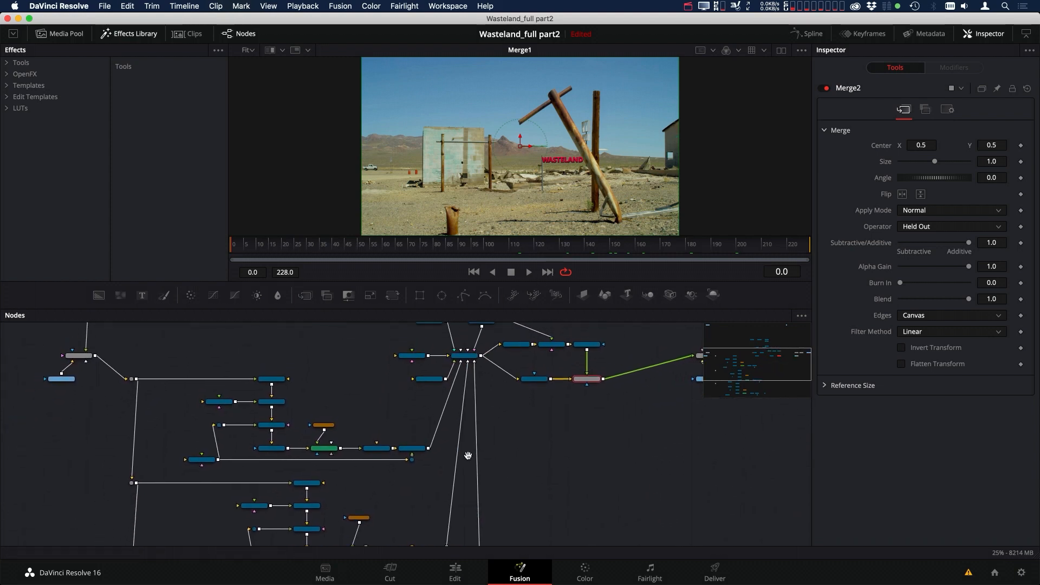
{"action": "left_click_drag", "start_coordinate": [548, 378], "coordinate": [195, 433]}
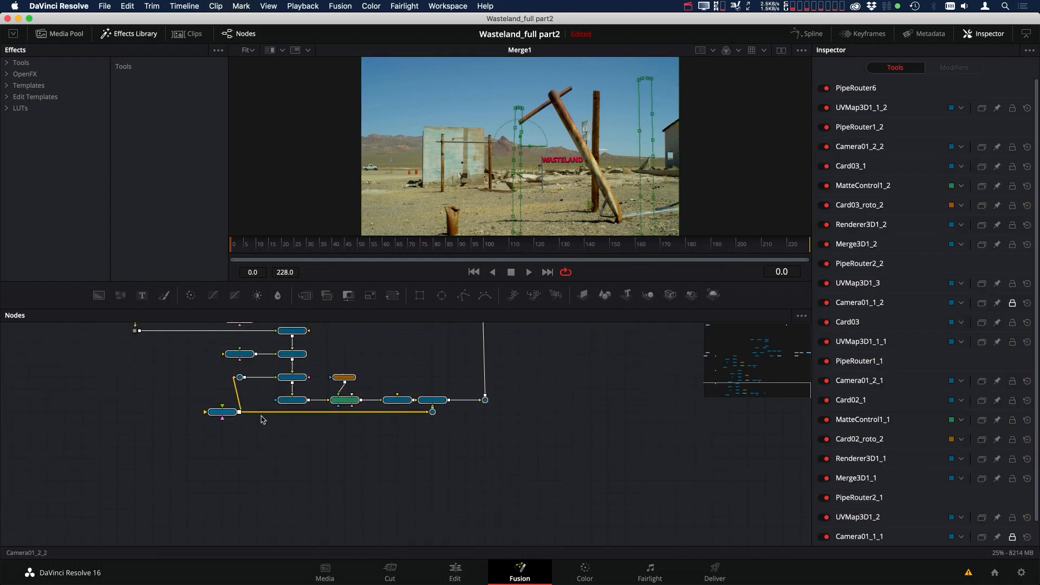
{"action": "scroll", "coordinate": [262, 420], "scroll_direction": "up", "scroll_amount": 5}
{"action": "left_click_drag", "start_coordinate": [296, 388], "coordinate": [260, 388]}
{"action": "left_click_drag", "start_coordinate": [529, 390], "coordinate": [406, 306]}
{"action": "scroll", "coordinate": [423, 366], "scroll_direction": "up", "scroll_amount": 3}
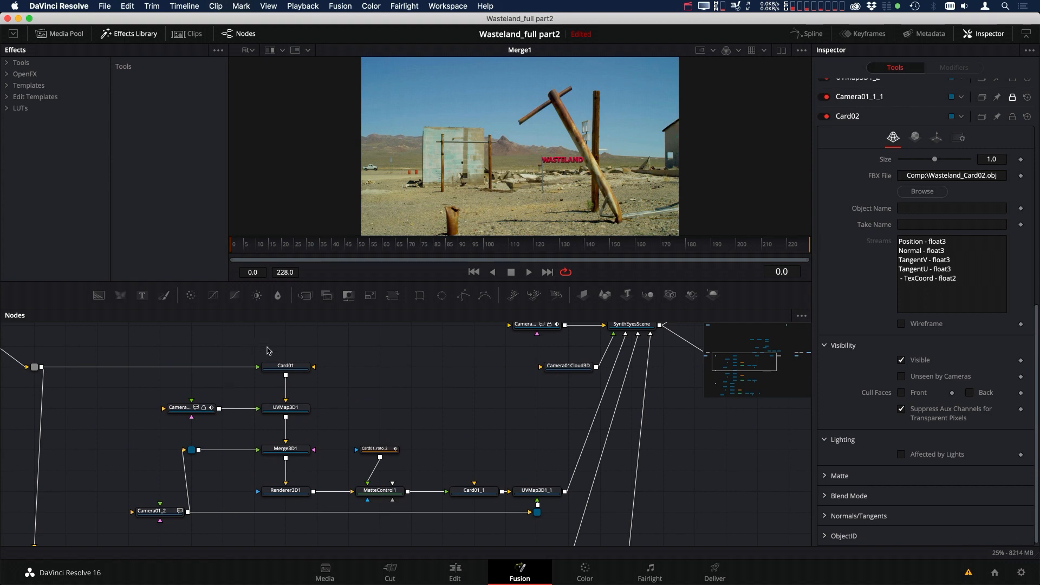
{"action": "left_click", "coordinate": [292, 495]}
{"action": "key", "text": "1"}
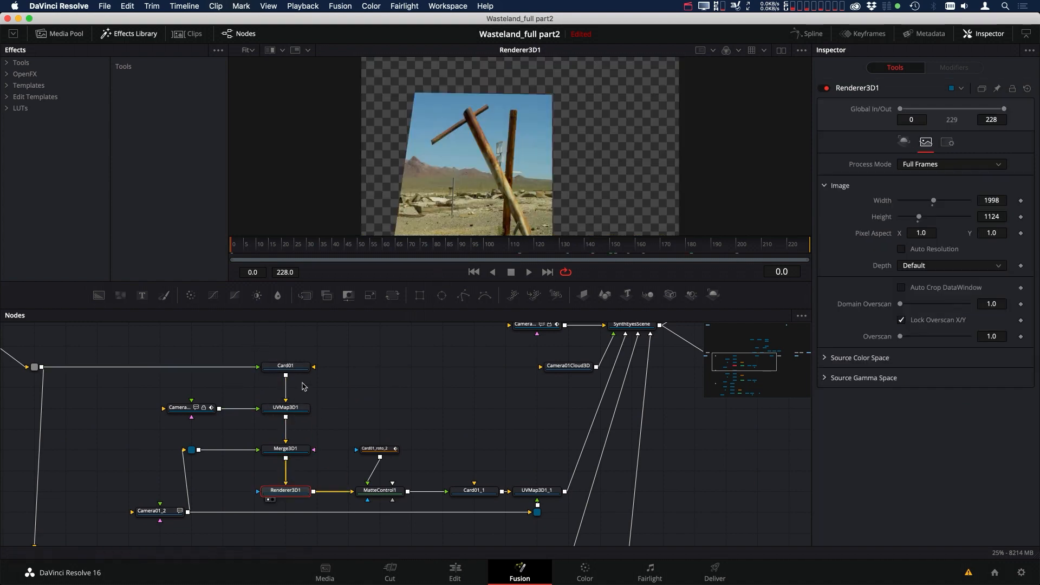
{"action": "left_click_drag", "start_coordinate": [340, 341], "coordinate": [194, 512]}
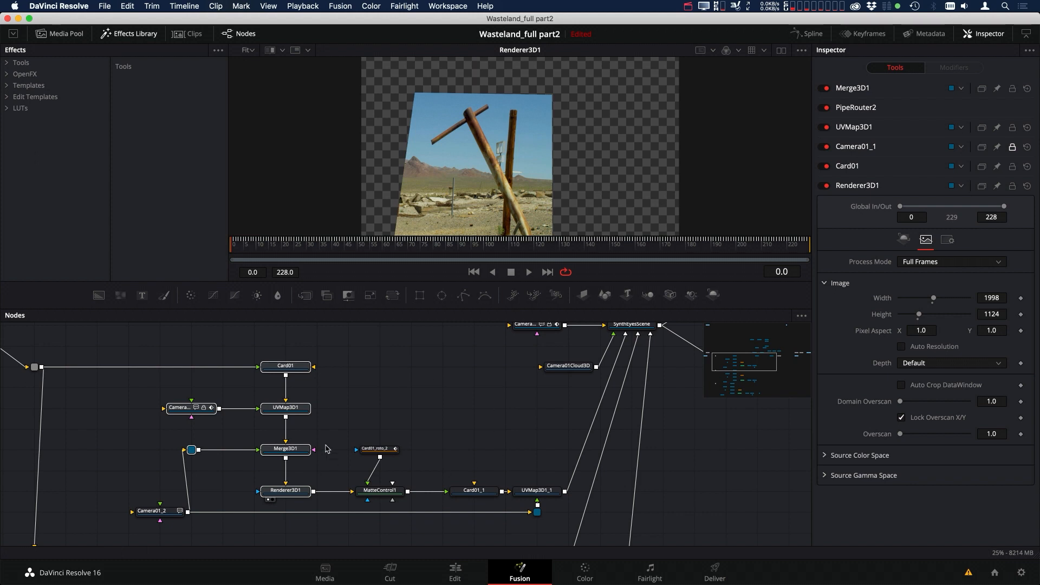
- Duplicate the roto, MatteControl, card and UVMap nodes of all three card branches into the empty area above the node tree
{"action": "left_click_drag", "start_coordinate": [350, 426], "coordinate": [585, 513]}
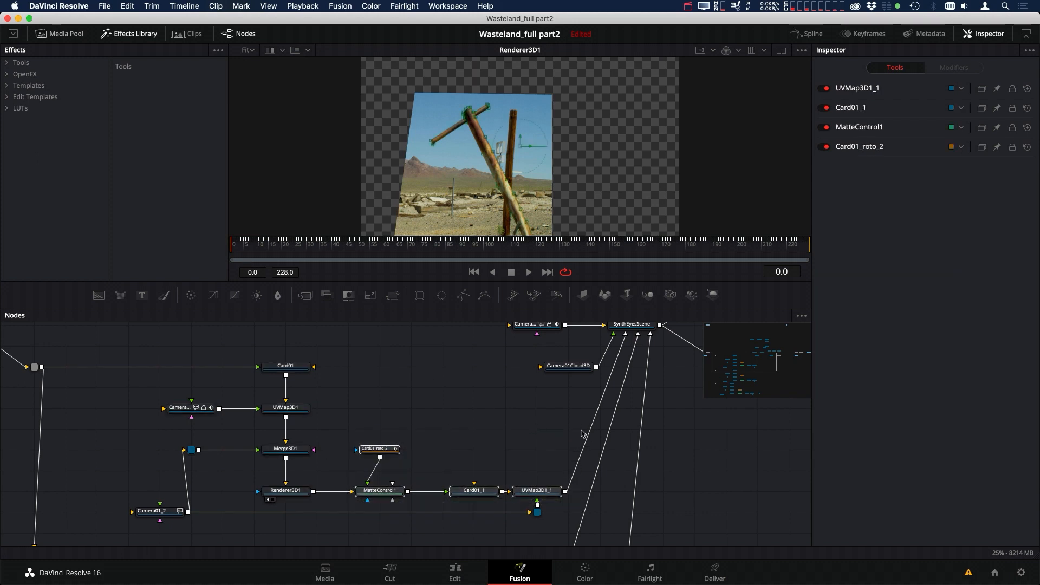
{"action": "scroll", "coordinate": [478, 450], "scroll_direction": "down", "scroll_amount": 3}
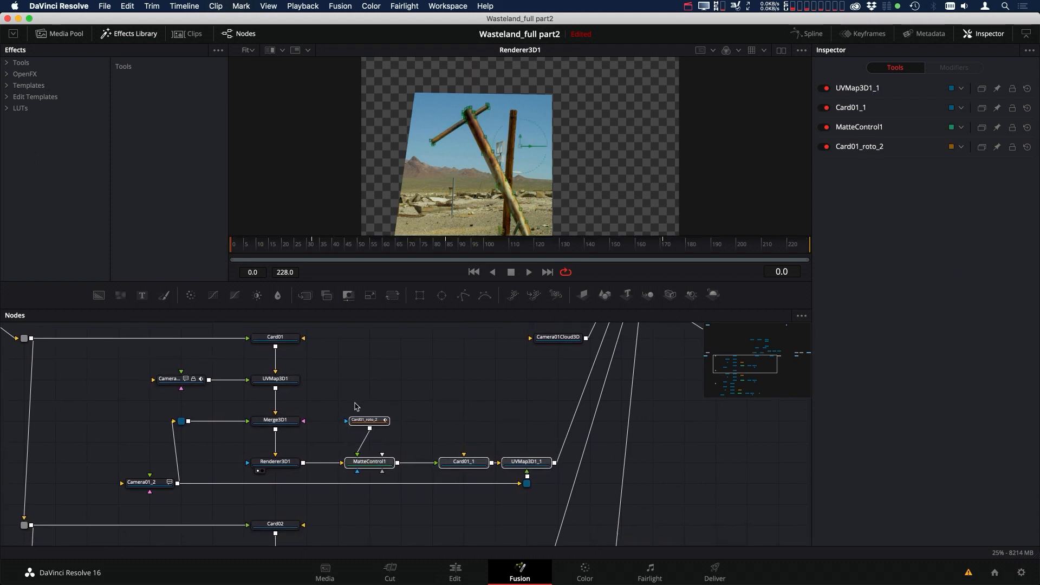
{"action": "scroll", "coordinate": [378, 405], "scroll_direction": "down", "scroll_amount": 2}
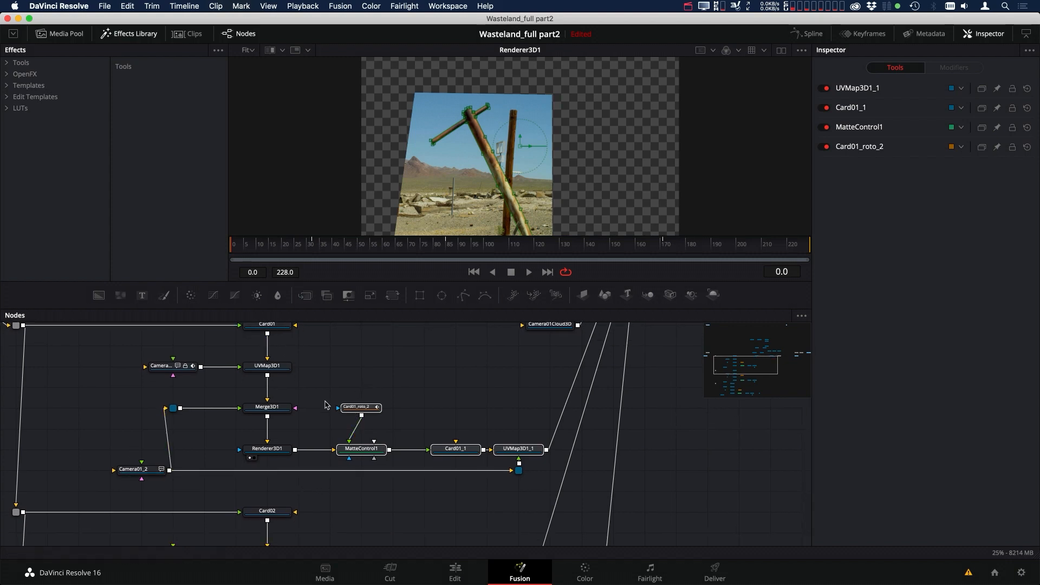
{"action": "scroll", "coordinate": [390, 407], "scroll_direction": "down", "scroll_amount": 3}
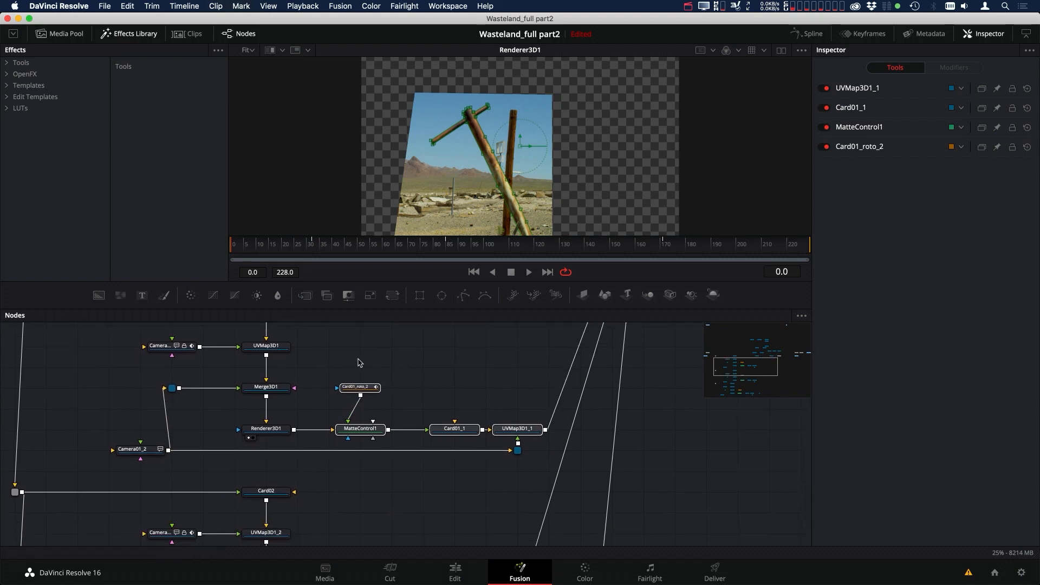
{"action": "left_click_drag", "start_coordinate": [327, 356], "coordinate": [561, 488]}
{"action": "scroll", "coordinate": [509, 392], "scroll_direction": "up", "scroll_amount": 15}
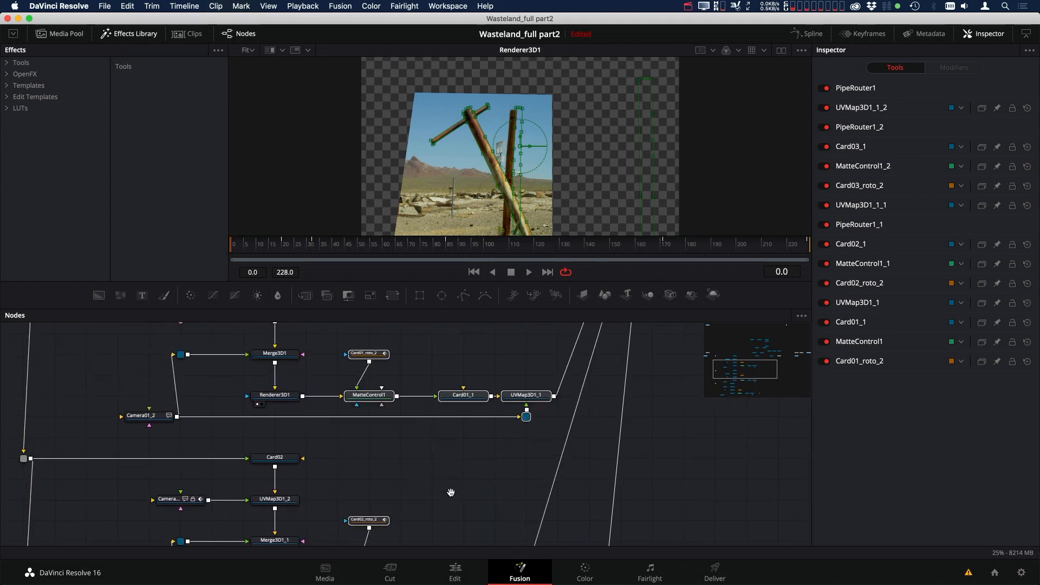
{"action": "left_click_drag", "start_coordinate": [421, 448], "coordinate": [492, 408]}
{"action": "scroll", "coordinate": [430, 391], "scroll_direction": "down", "scroll_amount": 5}
{"action": "scroll", "coordinate": [376, 446], "scroll_direction": "up", "scroll_amount": 2}
{"action": "left_click", "coordinate": [376, 446]}
{"action": "key", "text": "cmd+v"}
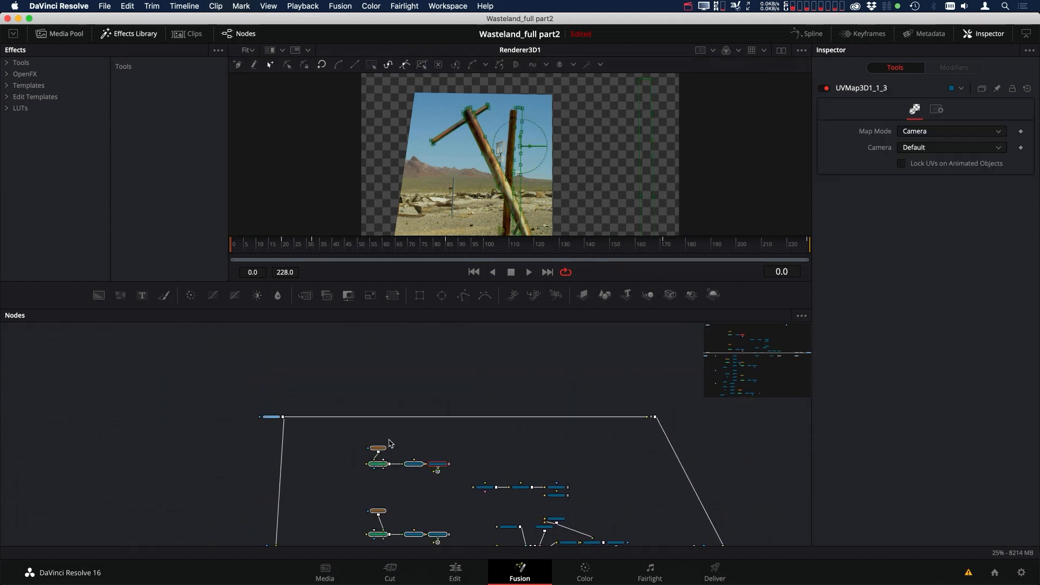
- Rearrange the duplicated card branches and the nearby source and router nodes so they sit clear of the existing tree
{"action": "left_click_drag", "start_coordinate": [431, 469], "coordinate": [371, 481]}
{"action": "left_click_drag", "start_coordinate": [476, 353], "coordinate": [367, 437]}
{"action": "left_click_drag", "start_coordinate": [236, 391], "coordinate": [300, 438]}
{"action": "left_click_drag", "start_coordinate": [272, 420], "coordinate": [262, 382]}
{"action": "left_click_drag", "start_coordinate": [652, 419], "coordinate": [722, 382]}
{"action": "left_click_drag", "start_coordinate": [493, 445], "coordinate": [454, 390]}
{"action": "left_click_drag", "start_coordinate": [379, 412], "coordinate": [520, 390]}
{"action": "left_click_drag", "start_coordinate": [467, 431], "coordinate": [557, 177]}
{"action": "left_click_drag", "start_coordinate": [499, 452], "coordinate": [496, 399]}
- Duplicate the Camera01_2 projection camera into the empty area beside the duplicated card branches
{"action": "scroll", "coordinate": [494, 399], "scroll_direction": "up", "scroll_amount": 4}
{"action": "left_click_drag", "start_coordinate": [599, 334], "coordinate": [571, 371]}
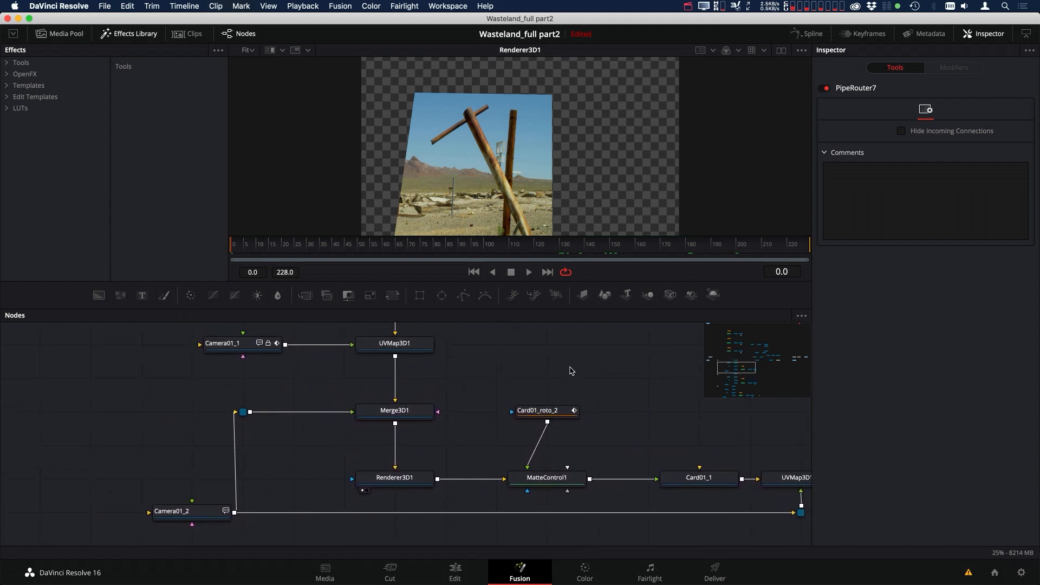
{"action": "left_click", "coordinate": [183, 518]}
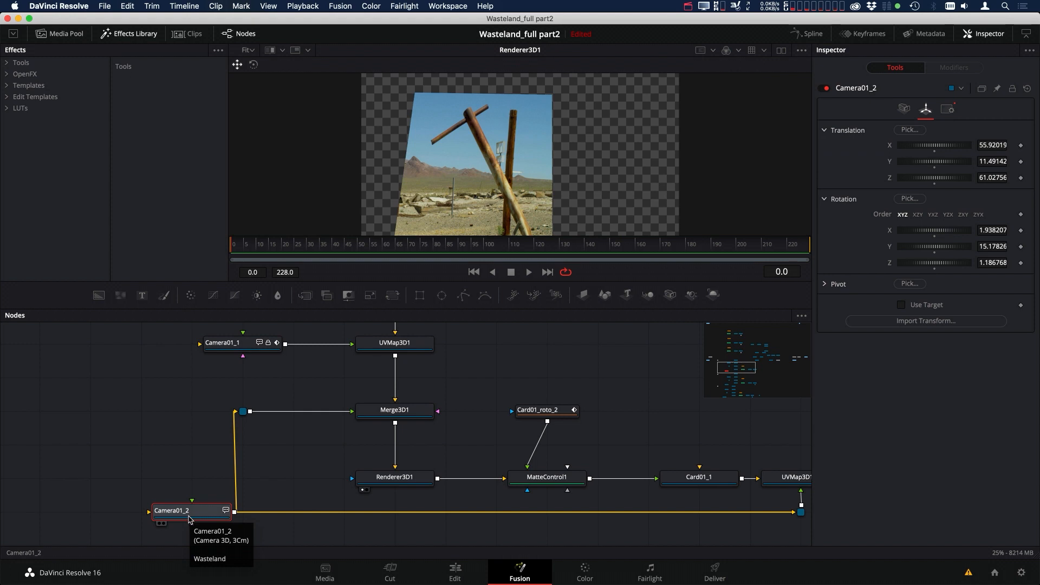
{"action": "scroll", "coordinate": [228, 432], "scroll_direction": "down", "scroll_amount": 10}
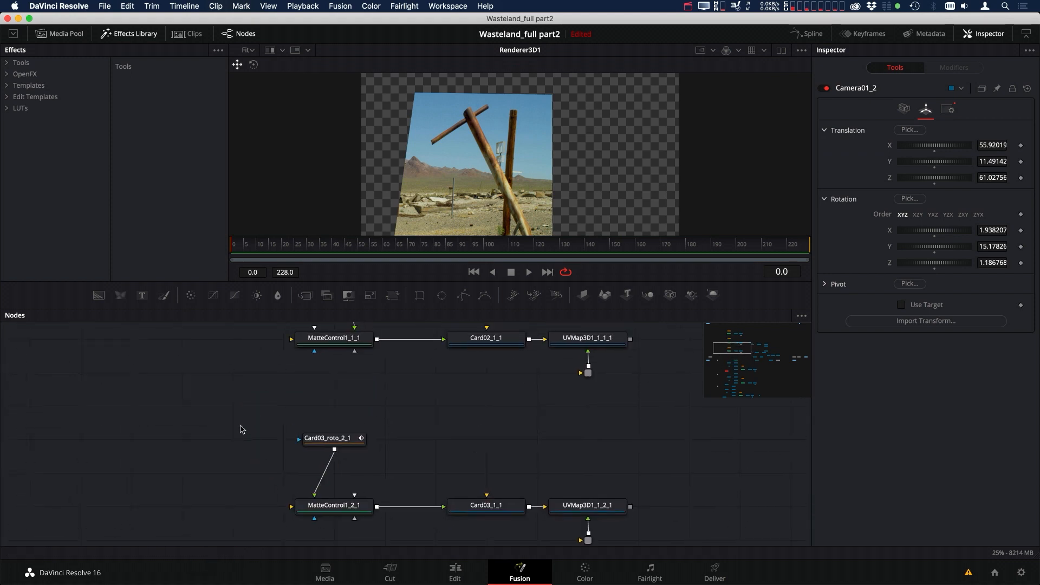
{"action": "scroll", "coordinate": [407, 444], "scroll_direction": "down", "scroll_amount": 6}
{"action": "key", "text": "ctrl+v"}
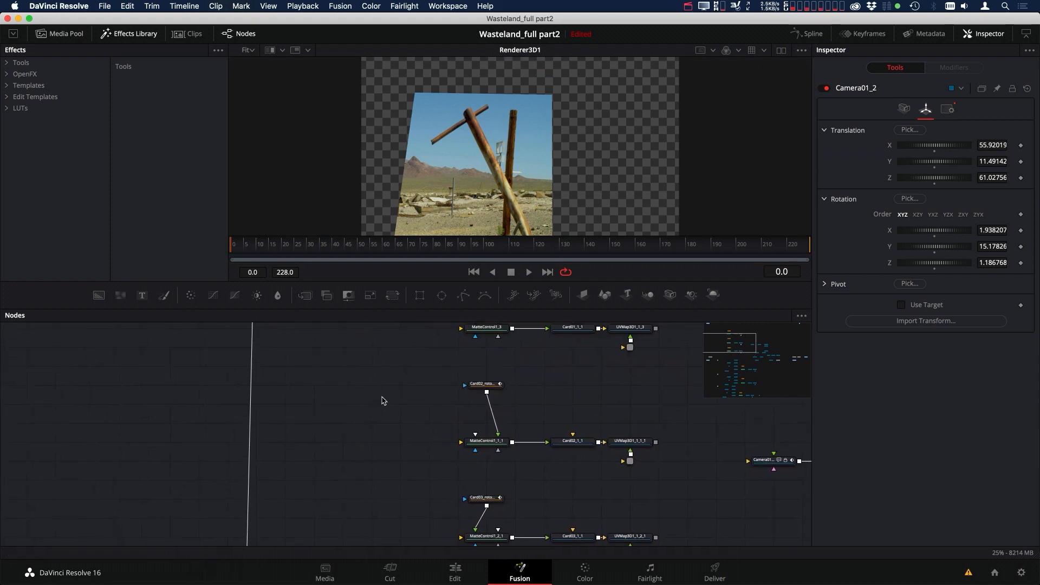
- Connect the duplicated camera to the routers feeding all three duplicated UVMap3D nodes and place it lower beside the branches
{"action": "left_click_drag", "start_coordinate": [398, 404], "coordinate": [629, 347]}
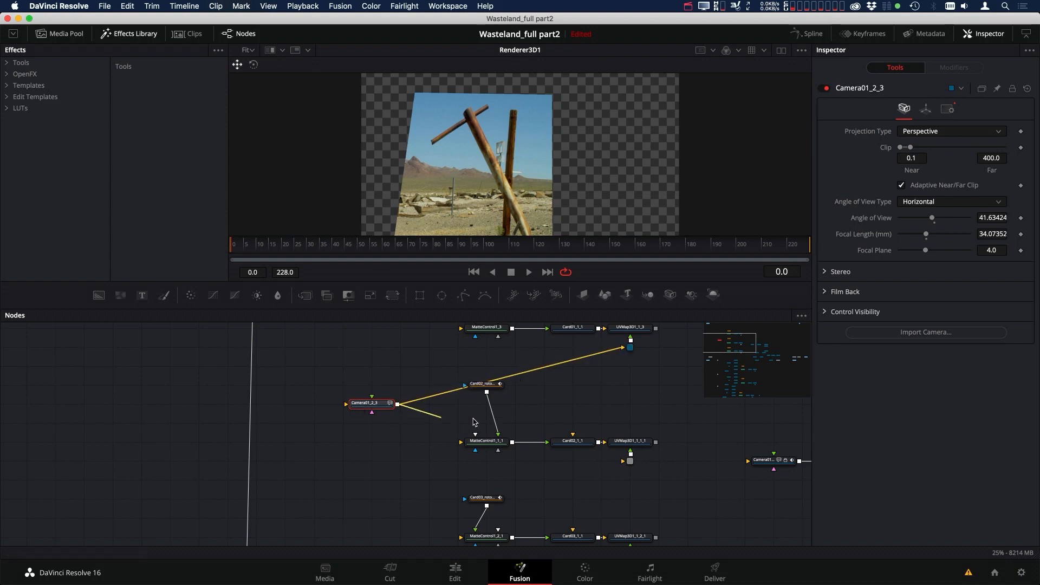
{"action": "left_click_drag", "start_coordinate": [398, 404], "coordinate": [628, 461]}
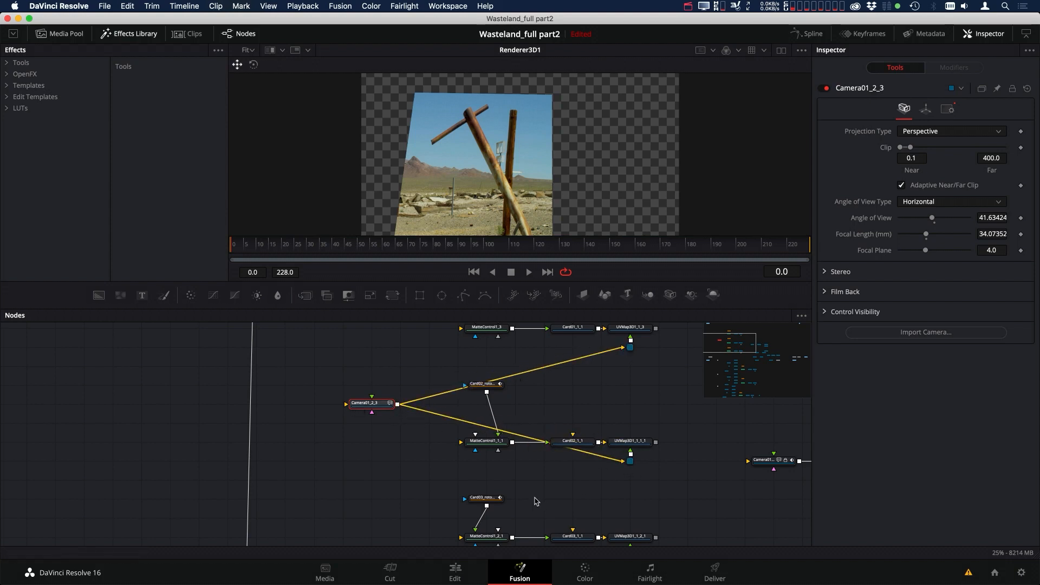
{"action": "left_click_drag", "start_coordinate": [536, 502], "coordinate": [496, 464]}
{"action": "left_click_drag", "start_coordinate": [357, 366], "coordinate": [590, 518]}
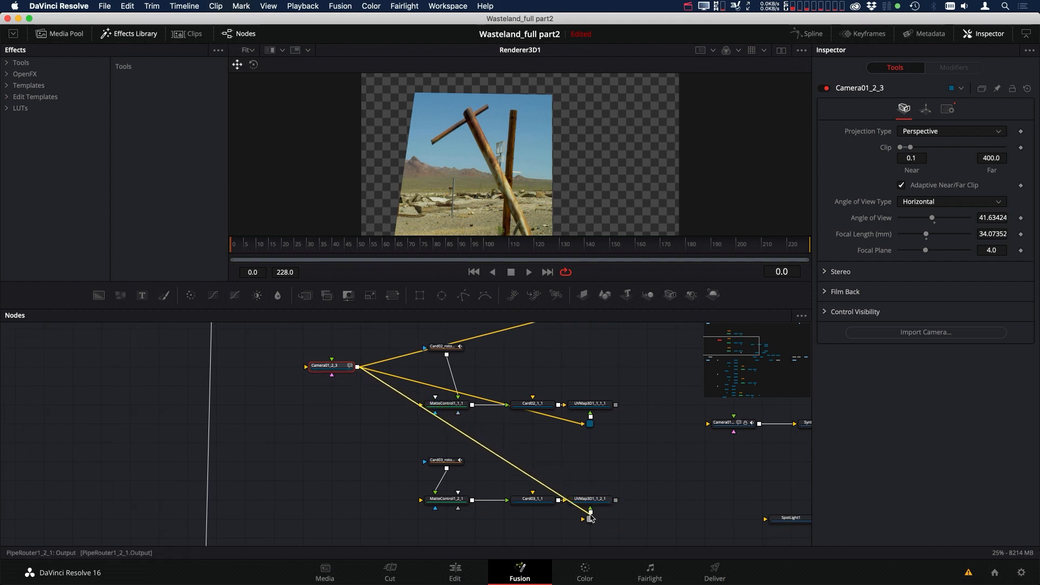
{"action": "left_click_drag", "start_coordinate": [325, 377], "coordinate": [297, 453]}
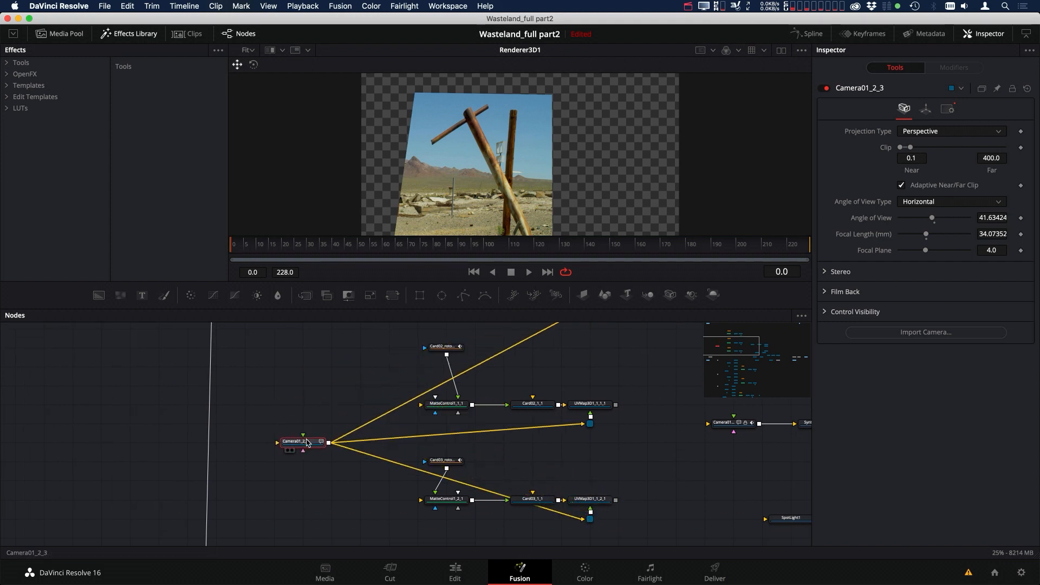
- Add a router to each of the three camera connections and position them to route the lines beneath the card branches
{"action": "left_click", "coordinate": [460, 483], "text": "alt"}
{"action": "left_click_drag", "start_coordinate": [460, 484], "coordinate": [371, 527]}
{"action": "left_click", "coordinate": [404, 437], "text": "alt"}
{"action": "left_click_drag", "start_coordinate": [404, 437], "coordinate": [383, 330]}
{"action": "left_click", "coordinate": [401, 405], "text": "alt"}
{"action": "mouse_move", "coordinate": [380, 395]}
{"action": "left_mouse_down"}
{"action": "mouse_move", "coordinate": [373, 460]}
{"action": "mouse_move", "coordinate": [374, 384]}
{"action": "left_mouse_up"}
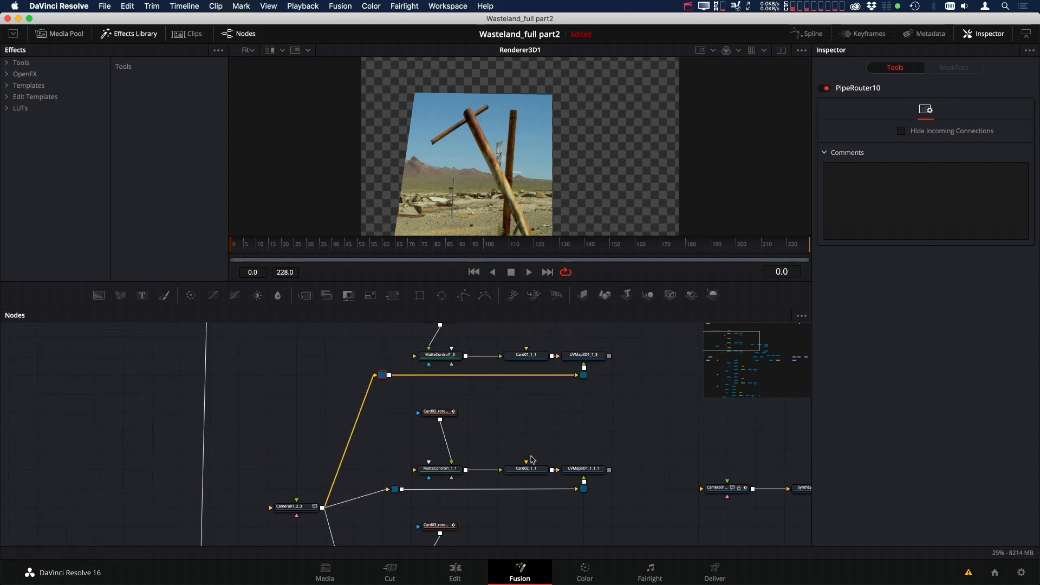
- Connect the outputs of the three duplicated UVMap3D nodes to SynthEyesScene_1
{"action": "scroll", "coordinate": [531, 459], "scroll_direction": "right", "scroll_amount": 8}
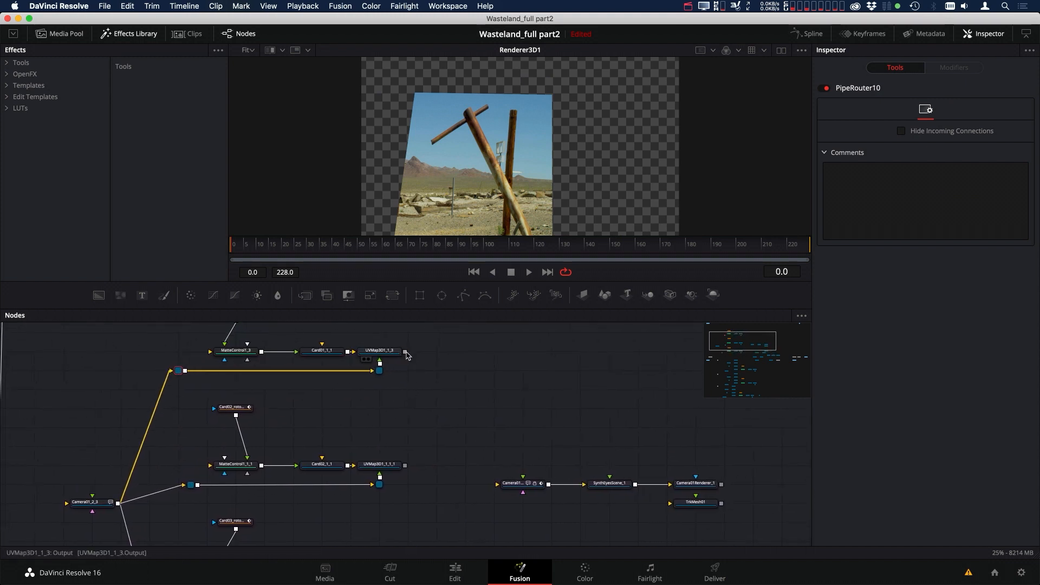
{"action": "left_click_drag", "start_coordinate": [405, 352], "coordinate": [610, 476]}
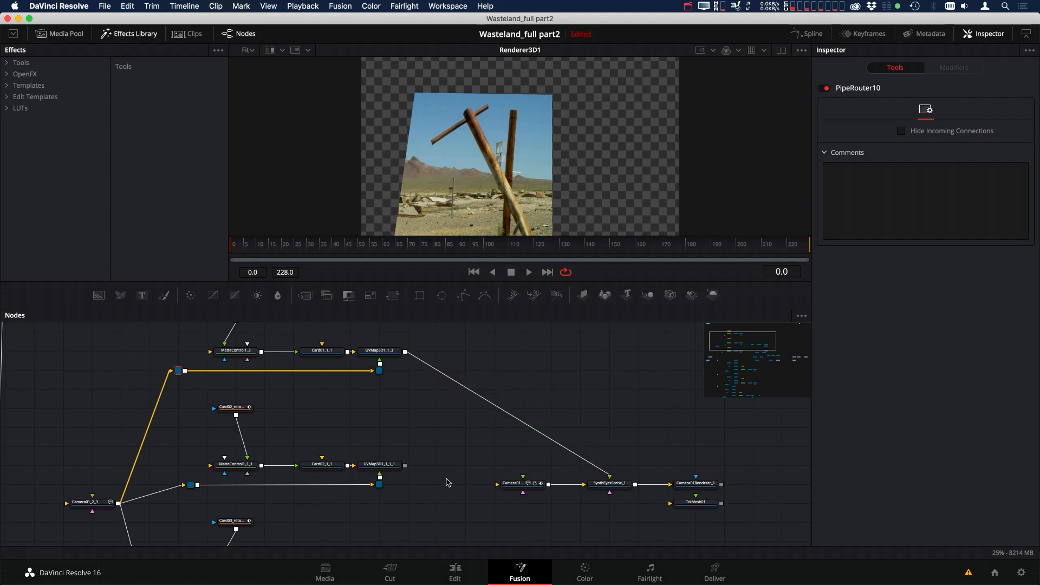
{"action": "left_click_drag", "start_coordinate": [405, 464], "coordinate": [609, 485]}
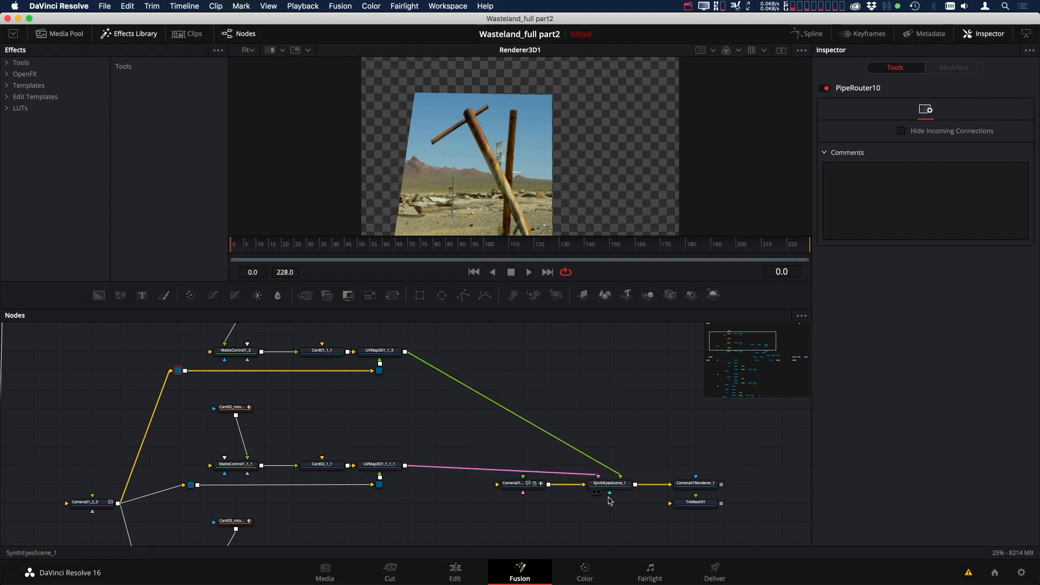
{"action": "scroll", "coordinate": [395, 499], "scroll_direction": "down", "scroll_amount": 3}
{"action": "left_click_drag", "start_coordinate": [410, 475], "coordinate": [611, 406]}
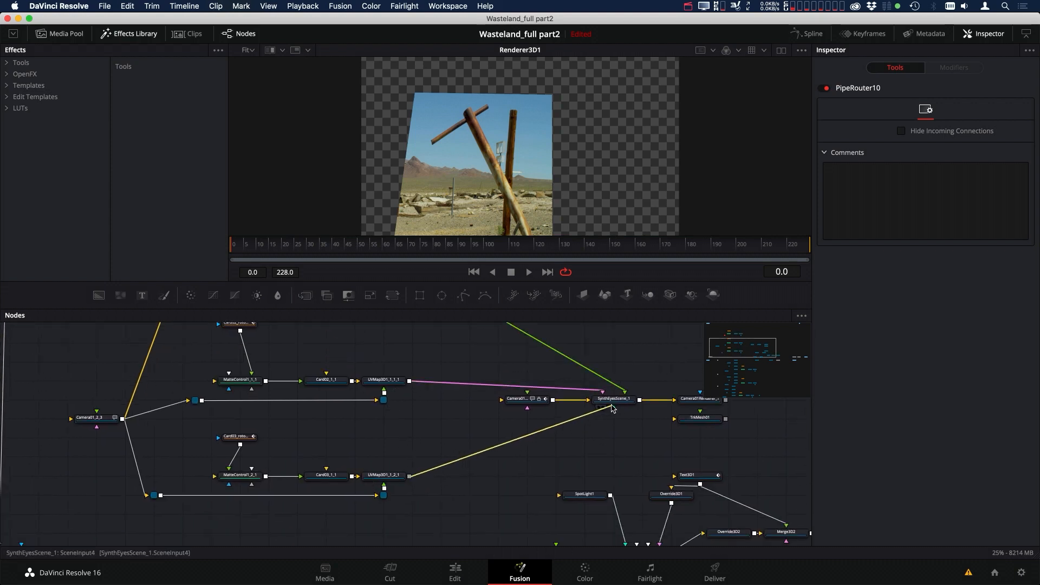
- Move the TrkMesh01 node clear of Camera01Renderer_1, to just below SynthEyesScene_1
{"action": "scroll", "coordinate": [596, 428], "scroll_direction": "right", "scroll_amount": 5}
{"action": "scroll", "coordinate": [595, 428], "scroll_direction": "up", "scroll_amount": 3}
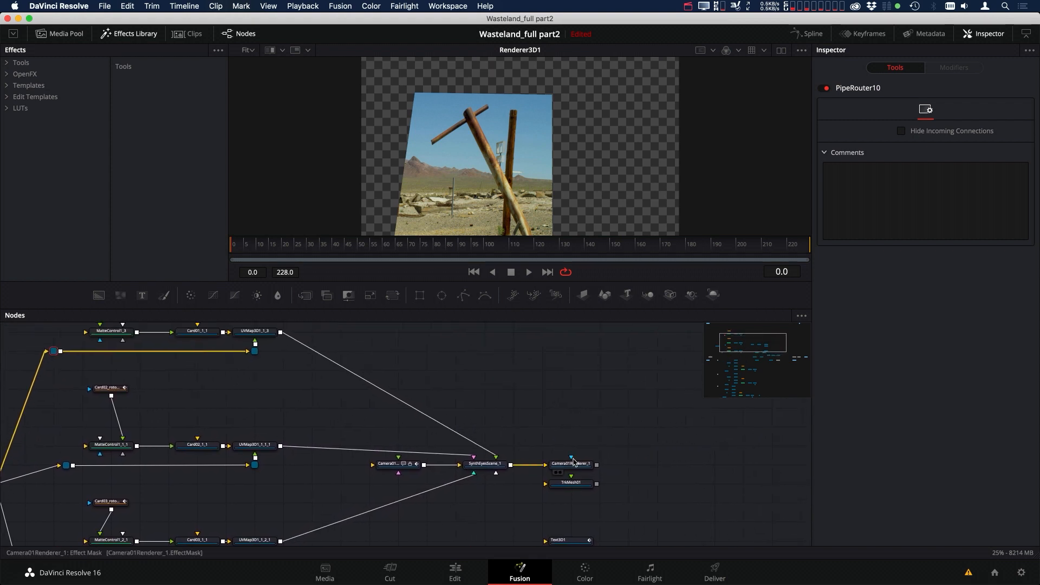
{"action": "left_click_drag", "start_coordinate": [574, 484], "coordinate": [517, 502]}
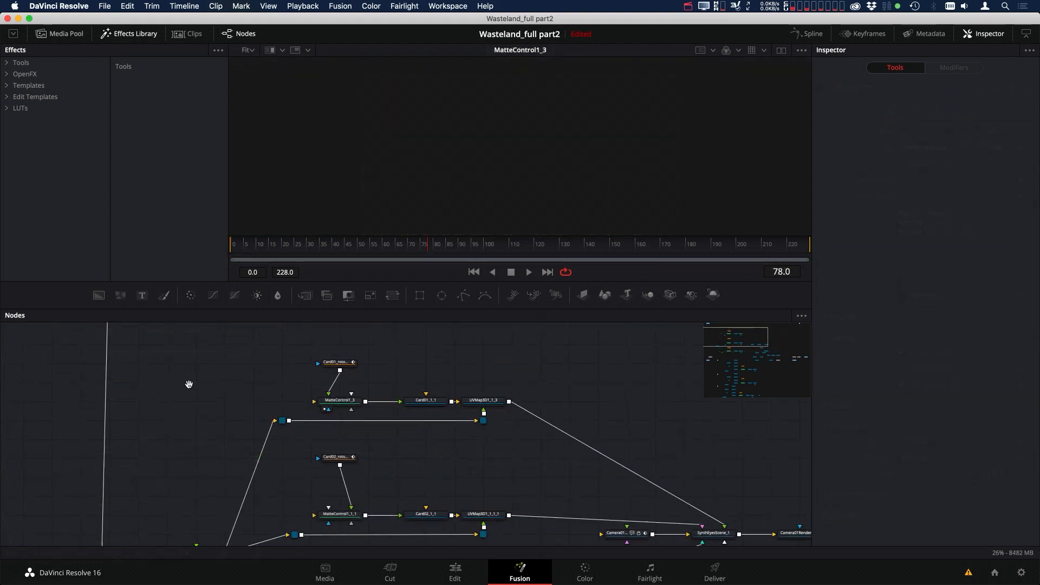
- Add a Background node beside the first duplicated MatteControl, turn off Auto Resolution, and set its size to 1998 by 1124
{"action": "left_click_drag", "start_coordinate": [188, 385], "coordinate": [155, 357]}
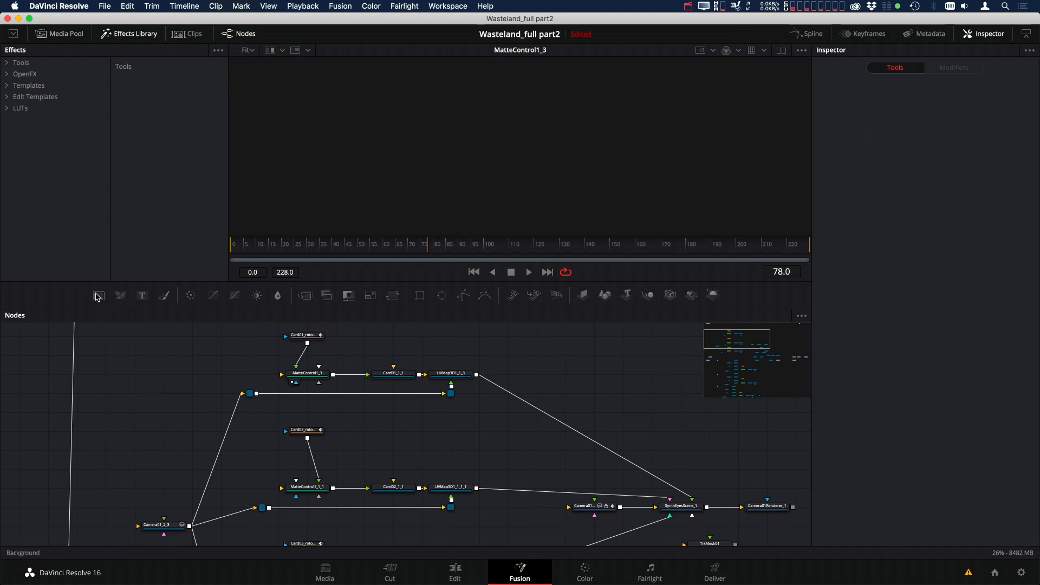
{"action": "left_click_drag", "start_coordinate": [98, 297], "coordinate": [171, 385]}
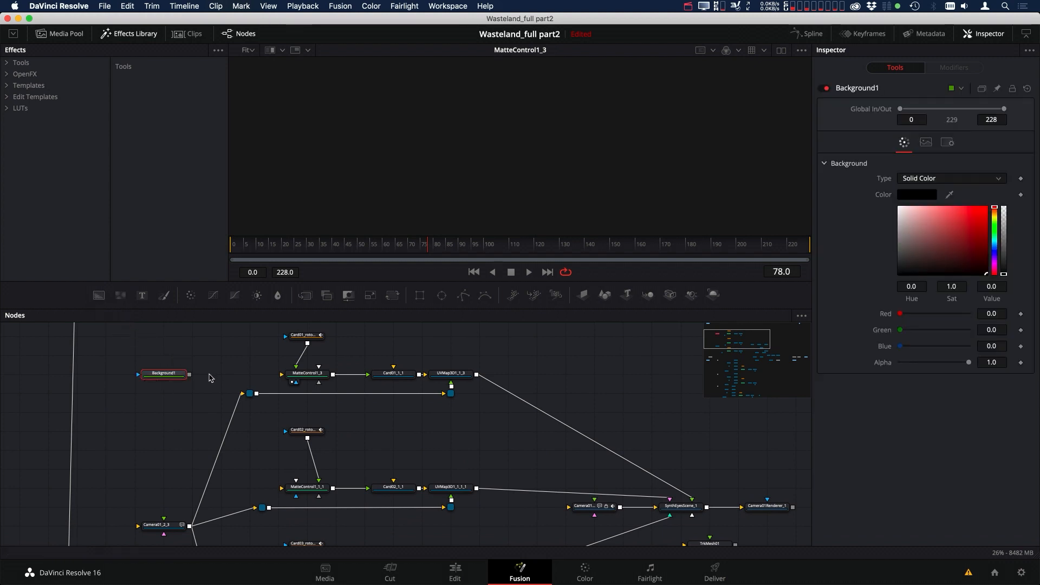
{"action": "left_click", "coordinate": [926, 141]}
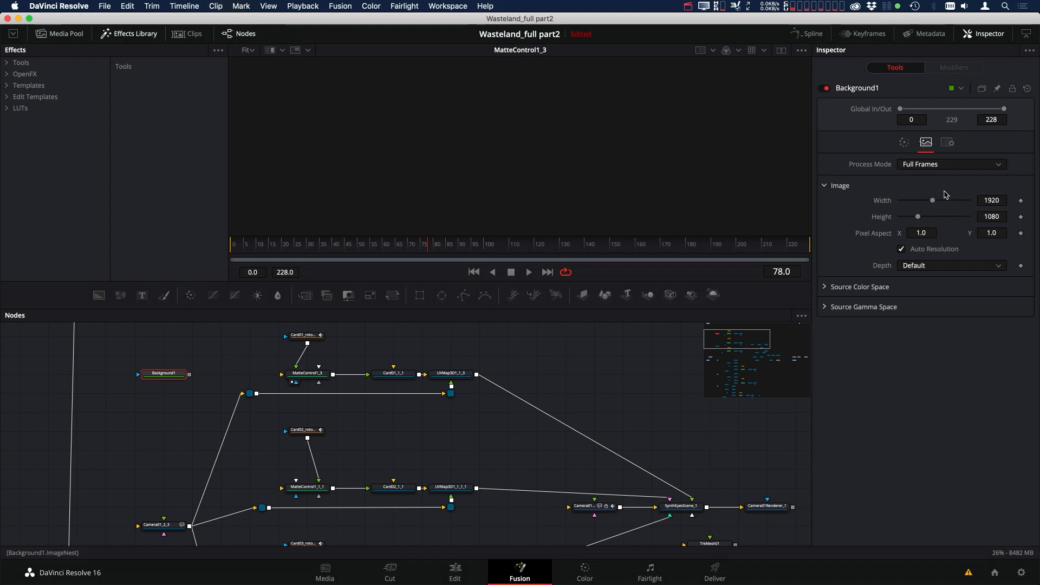
{"action": "left_click", "coordinate": [901, 250]}
{"action": "double_click", "coordinate": [1005, 199]}
{"action": "type", "text": "1998"}
{"action": "key", "text": "Tab"}
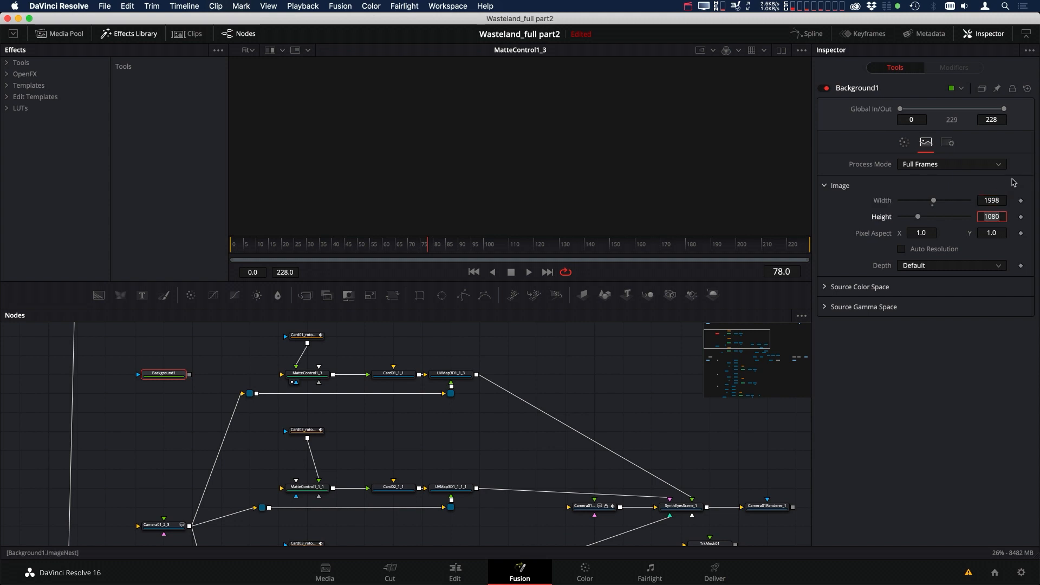
{"action": "type", "text": "1124"}
{"action": "key", "text": "Tab"}
- Set the Background node's solid color to white, with red, green and blue at 1.0
{"action": "left_click", "coordinate": [192, 375]}
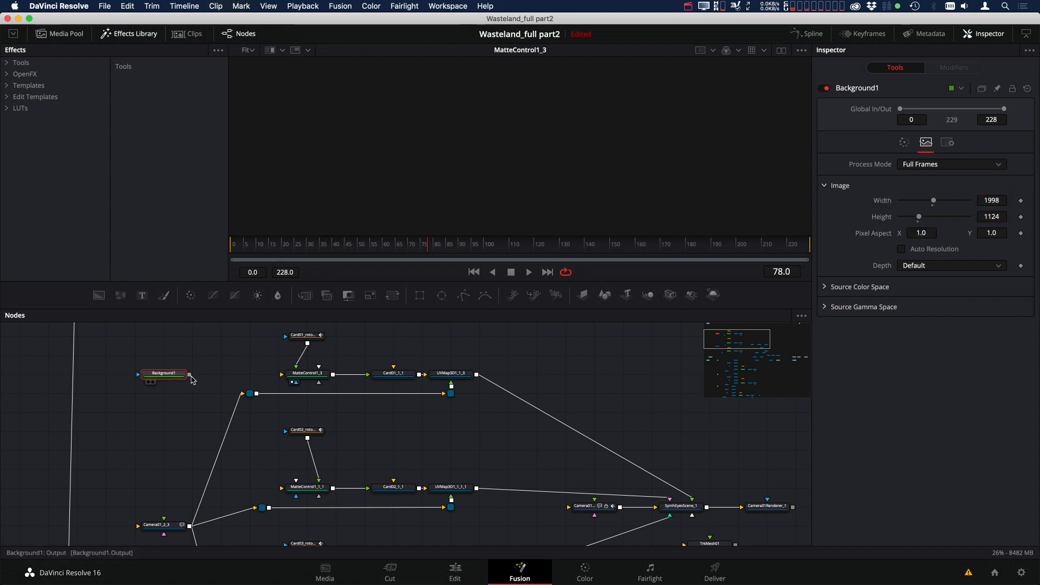
{"action": "left_click_drag", "start_coordinate": [172, 374], "coordinate": [519, 283]}
{"action": "left_click", "coordinate": [903, 144]}
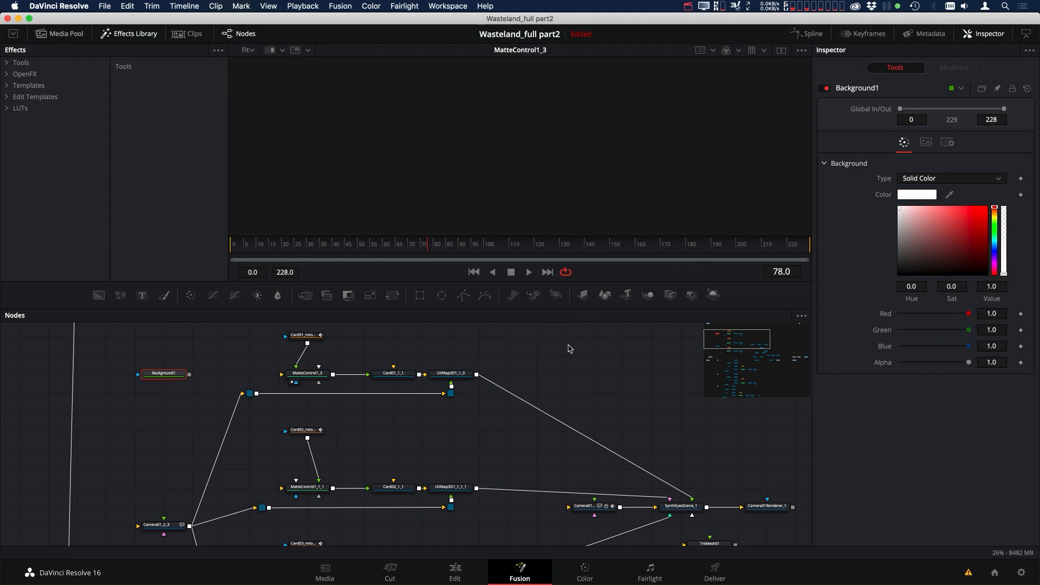
- Connect the white Background to the background inputs of all three duplicated MatteControl nodes
{"action": "scroll", "coordinate": [406, 446], "scroll_direction": "right", "scroll_amount": 3}
{"action": "scroll", "coordinate": [406, 446], "scroll_direction": "down", "scroll_amount": 1}
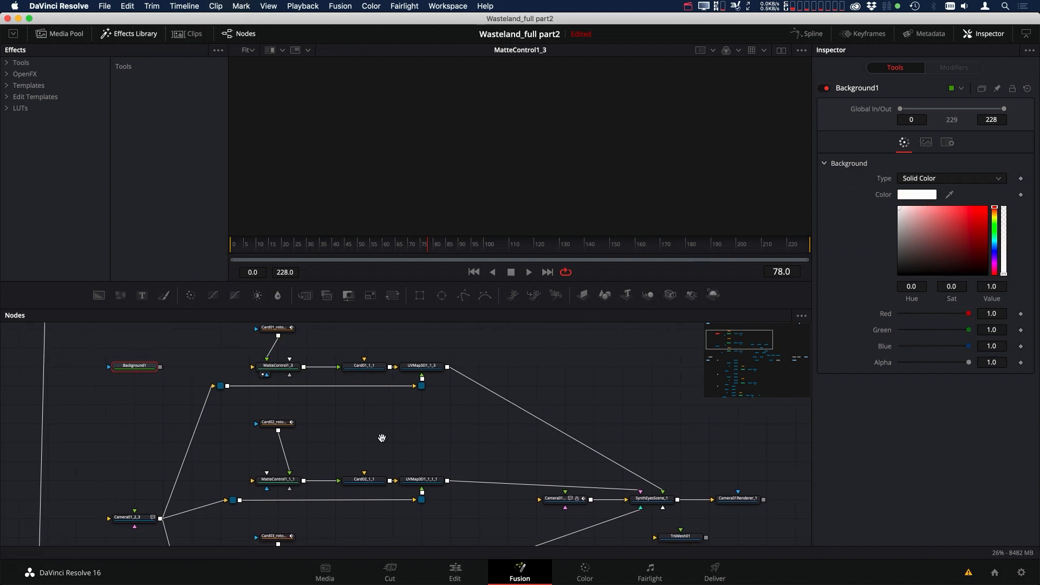
{"action": "left_click_drag", "start_coordinate": [159, 368], "coordinate": [252, 367]}
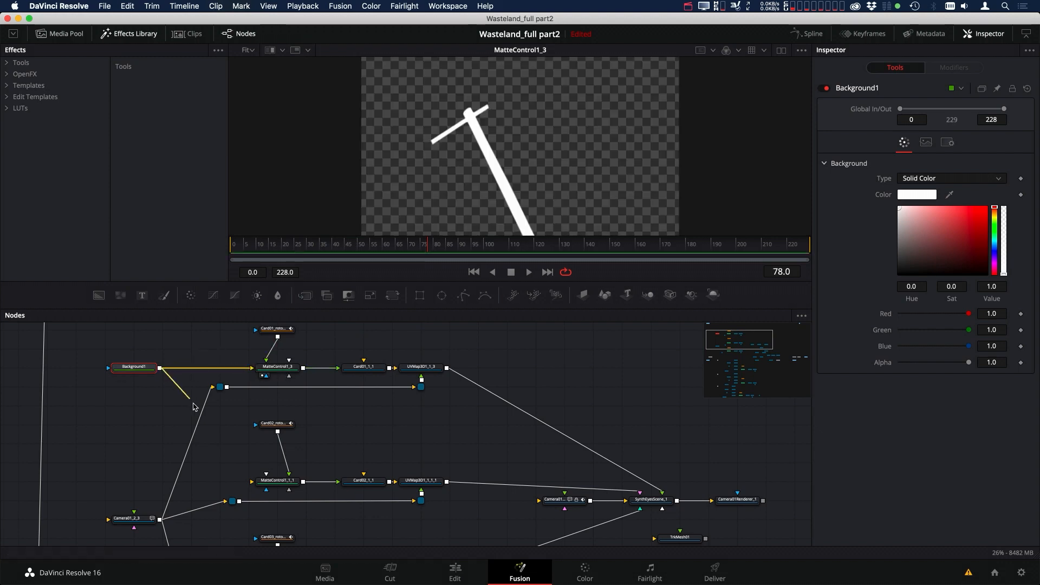
{"action": "left_click_drag", "start_coordinate": [160, 368], "coordinate": [252, 481]}
{"action": "scroll", "coordinate": [401, 385], "scroll_direction": "down", "scroll_amount": 3}
{"action": "scroll", "coordinate": [222, 380], "scroll_direction": "up", "scroll_amount": 2}
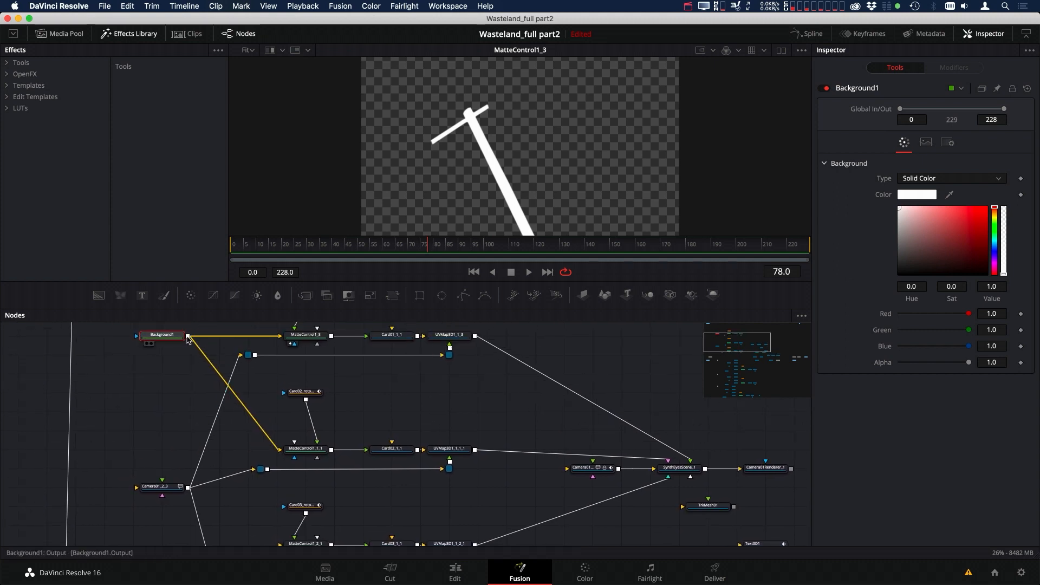
{"action": "left_click_drag", "start_coordinate": [187, 336], "coordinate": [279, 546]}
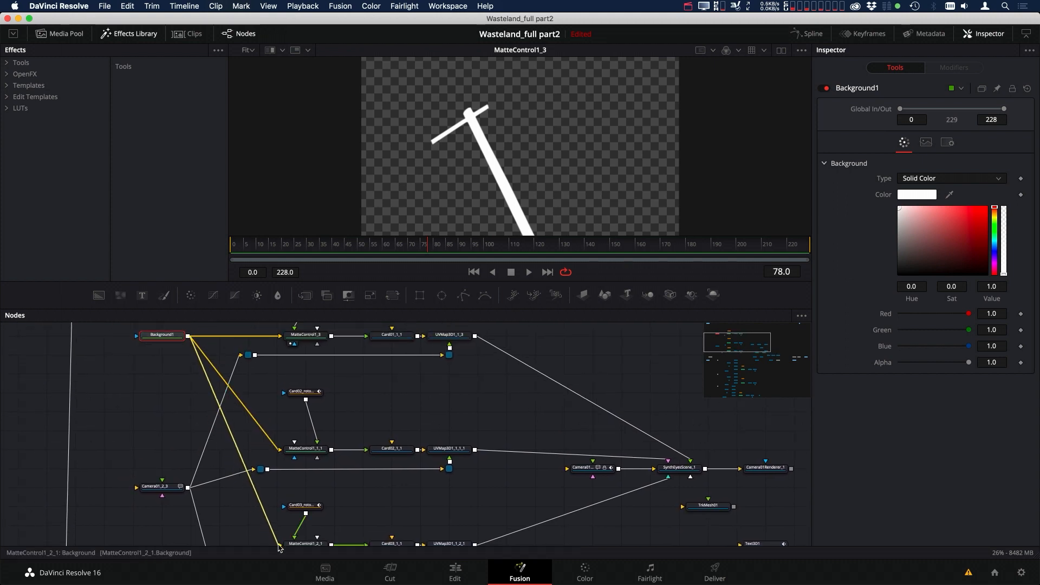
- View the SynthEyesScene_1 output and the Camera01Renderer_1 output to check the white pole cards
{"action": "scroll", "coordinate": [337, 482], "scroll_direction": "right", "scroll_amount": 5}
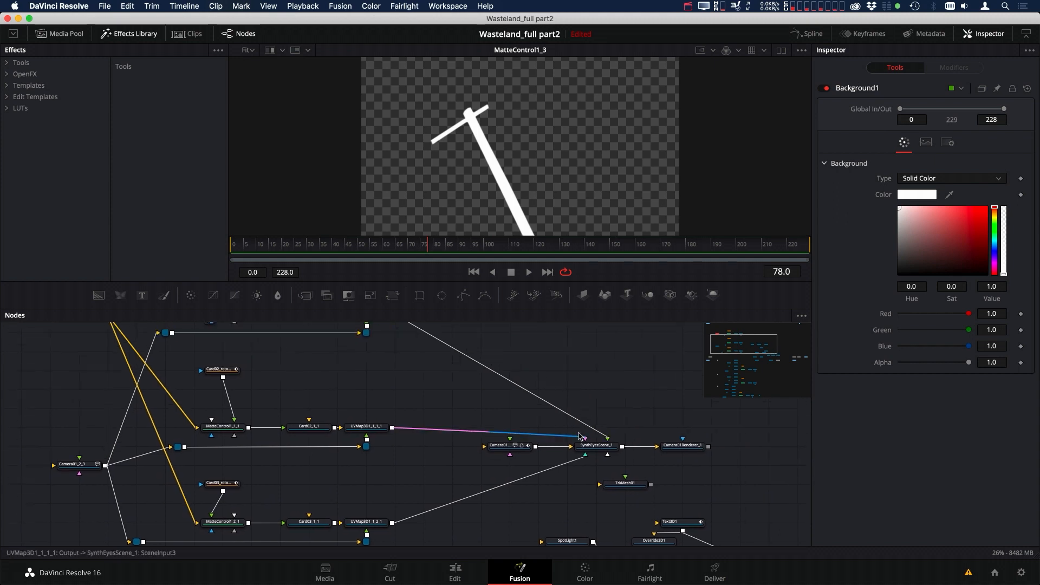
{"action": "left_click_drag", "start_coordinate": [605, 448], "coordinate": [617, 193]}
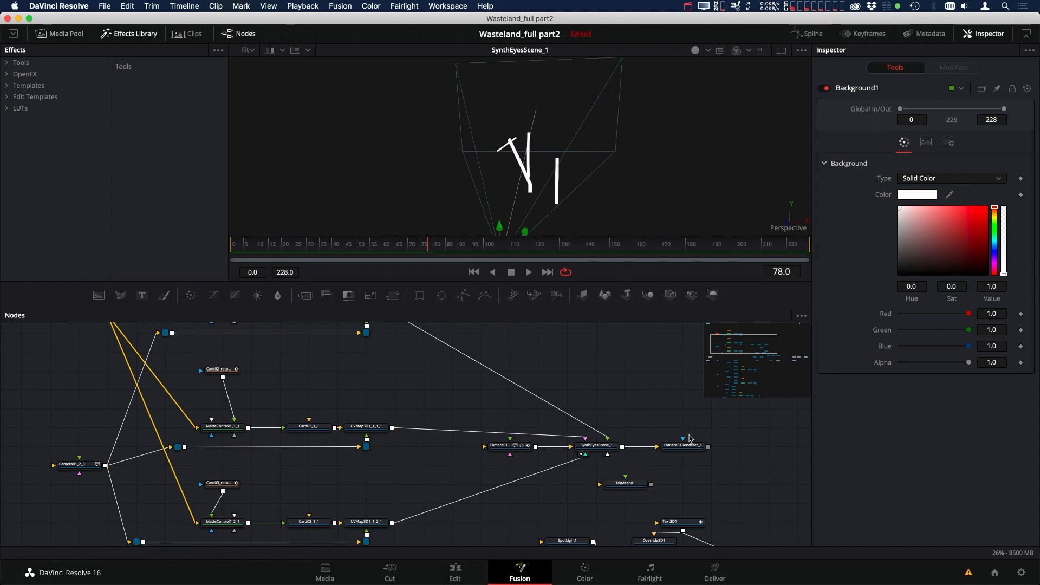
{"action": "left_click_drag", "start_coordinate": [682, 445], "coordinate": [679, 196]}
{"action": "scroll", "coordinate": [460, 418], "scroll_direction": "down", "scroll_amount": 3}
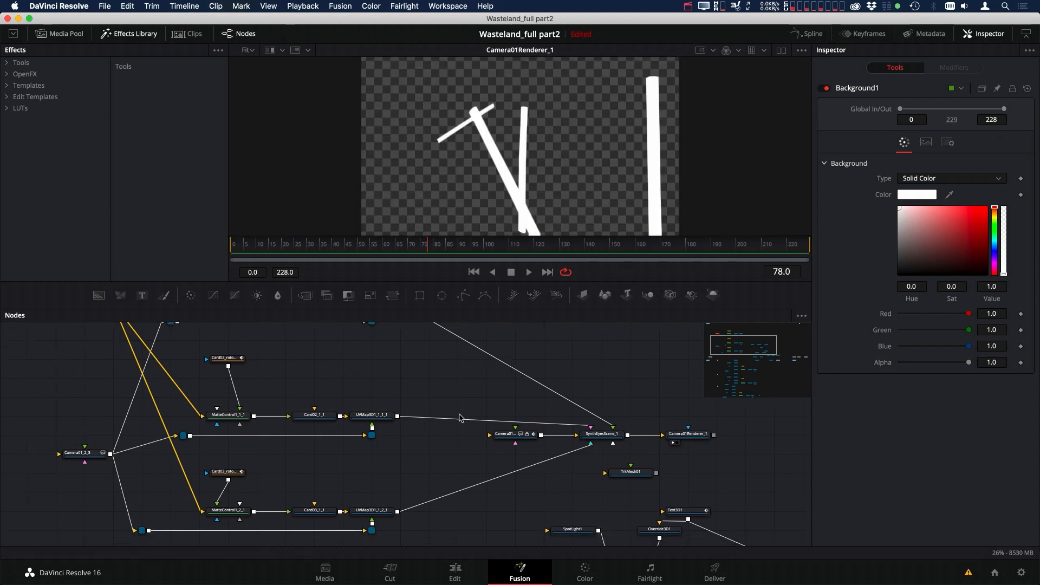
{"action": "scroll", "coordinate": [476, 417], "scroll_direction": "up", "scroll_amount": 3}
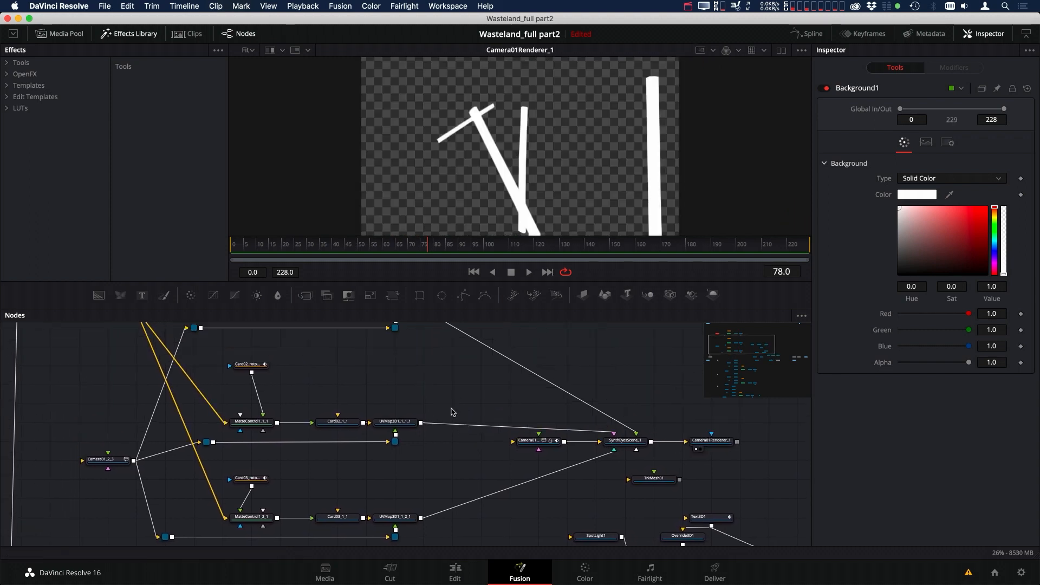
- Move Camera01_3 away from SynthEyesScene_1 and connect the white Background to the camera's image input
{"action": "left_click_drag", "start_coordinate": [527, 447], "coordinate": [470, 467]}
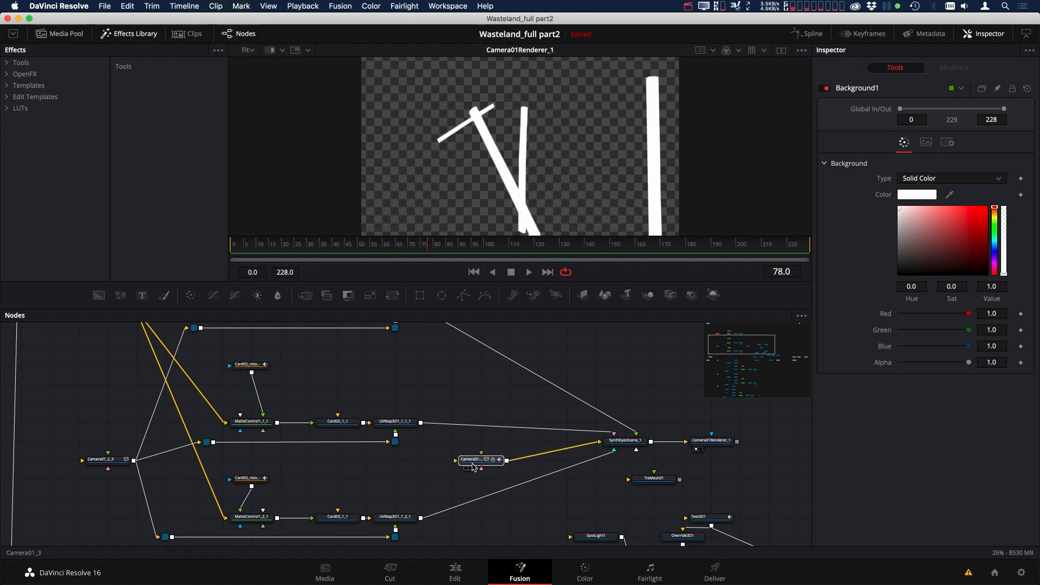
{"action": "scroll", "coordinate": [208, 359], "scroll_direction": "up", "scroll_amount": 5}
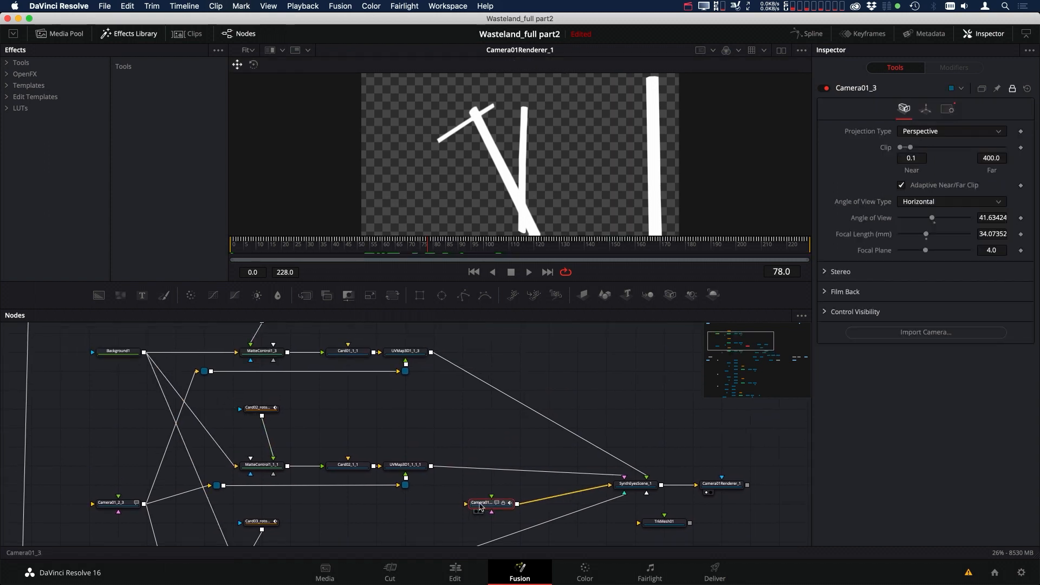
{"action": "left_click_drag", "start_coordinate": [144, 356], "coordinate": [490, 501]}
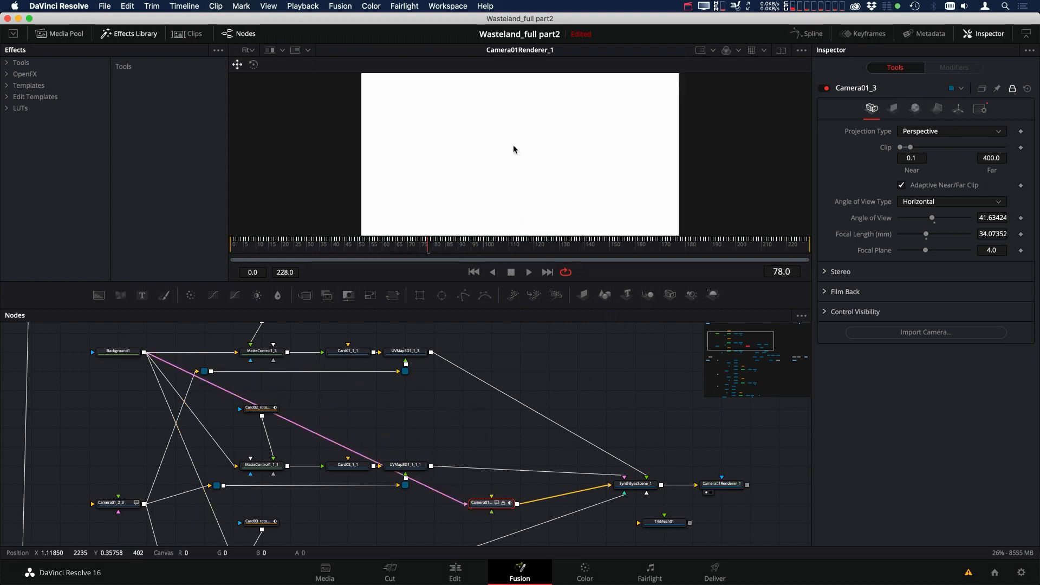
- Connect TrkMesh01 to SynthEyesScene_1 and move Text3D1 directly above Override3D1
{"action": "left_click_drag", "start_coordinate": [570, 399], "coordinate": [388, 338]}
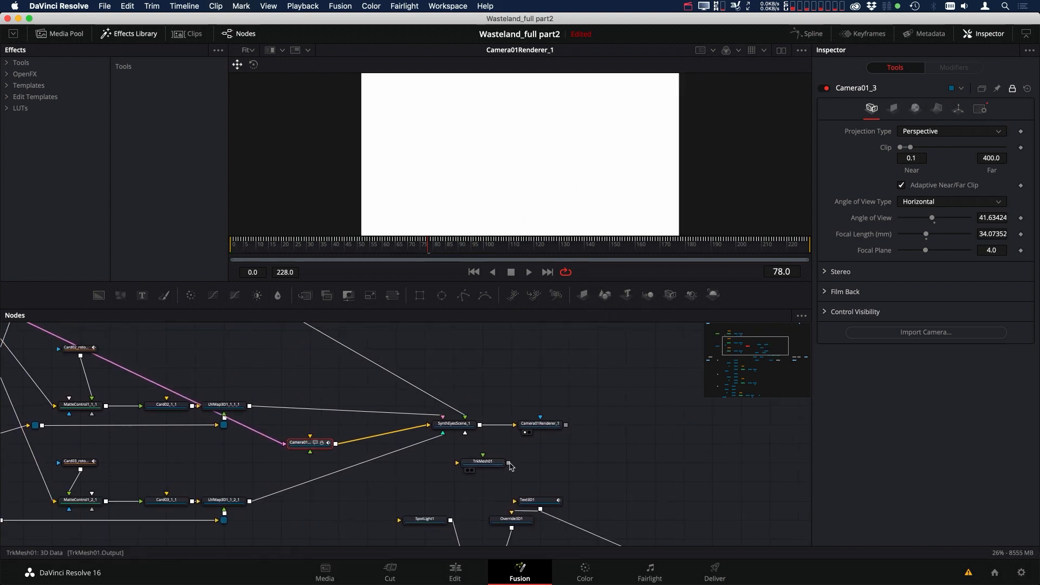
{"action": "left_click_drag", "start_coordinate": [508, 463], "coordinate": [598, 464]}
{"action": "left_click_drag", "start_coordinate": [561, 505], "coordinate": [533, 500]}
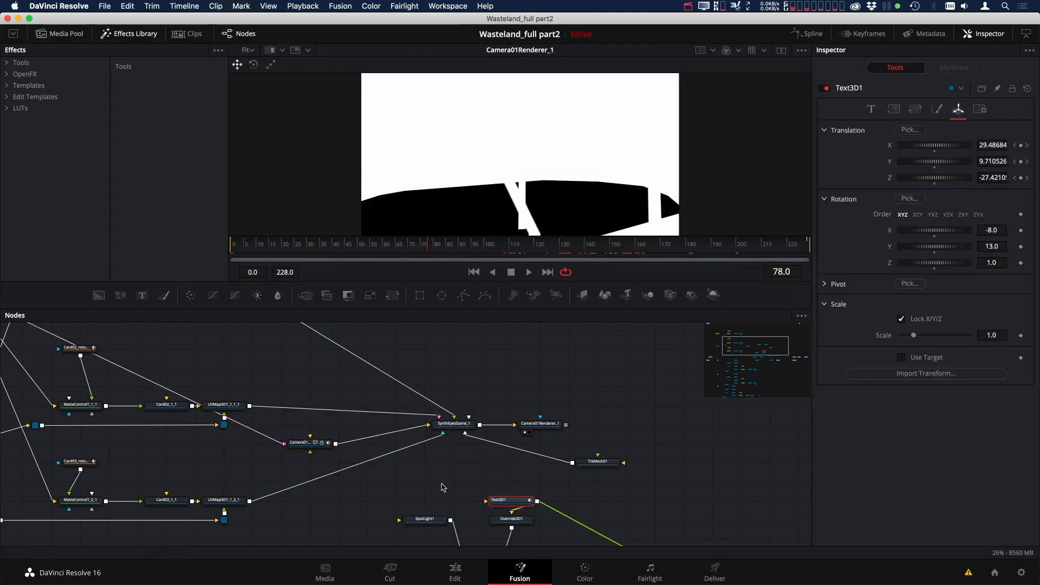
{"action": "scroll", "coordinate": [440, 458], "scroll_direction": "down", "scroll_amount": 2}
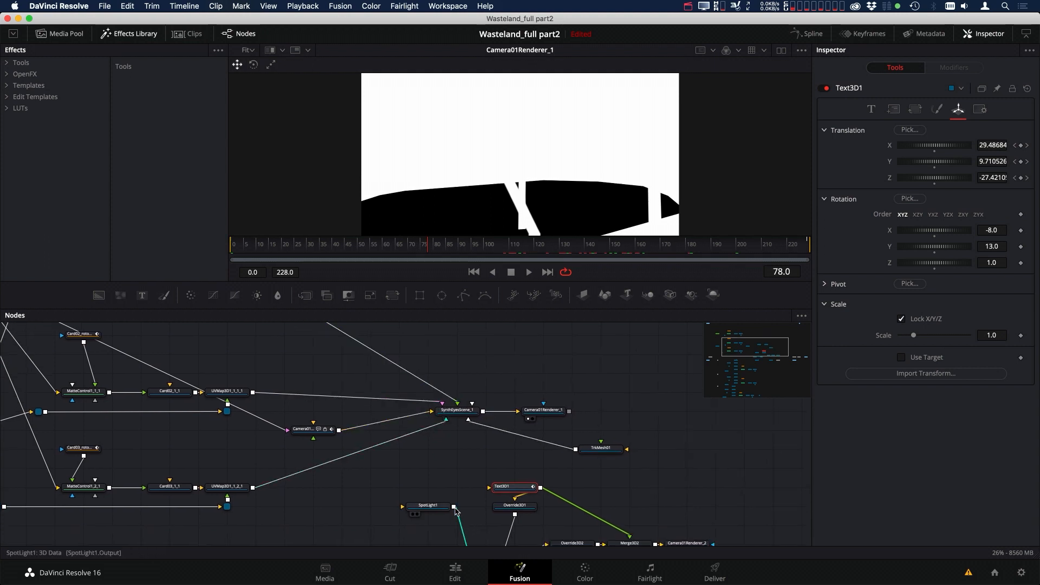
- Connect SpotLight1 and Text3D1 to SynthEyesScene_1 and select TrkMesh01 to check its shadow settings
{"action": "left_click_drag", "start_coordinate": [455, 508], "coordinate": [458, 418]}
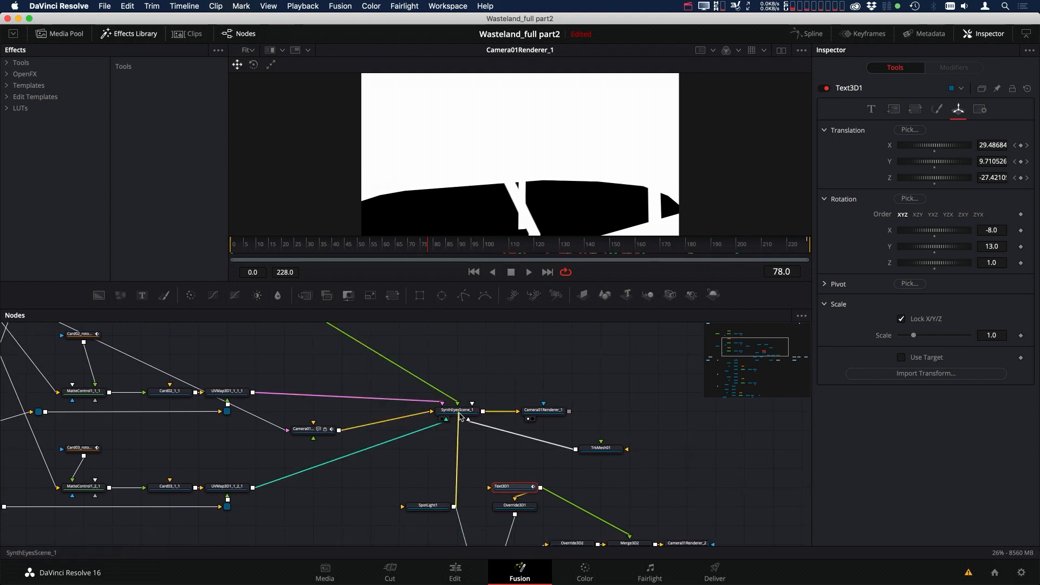
{"action": "left_click_drag", "start_coordinate": [540, 488], "coordinate": [463, 413]}
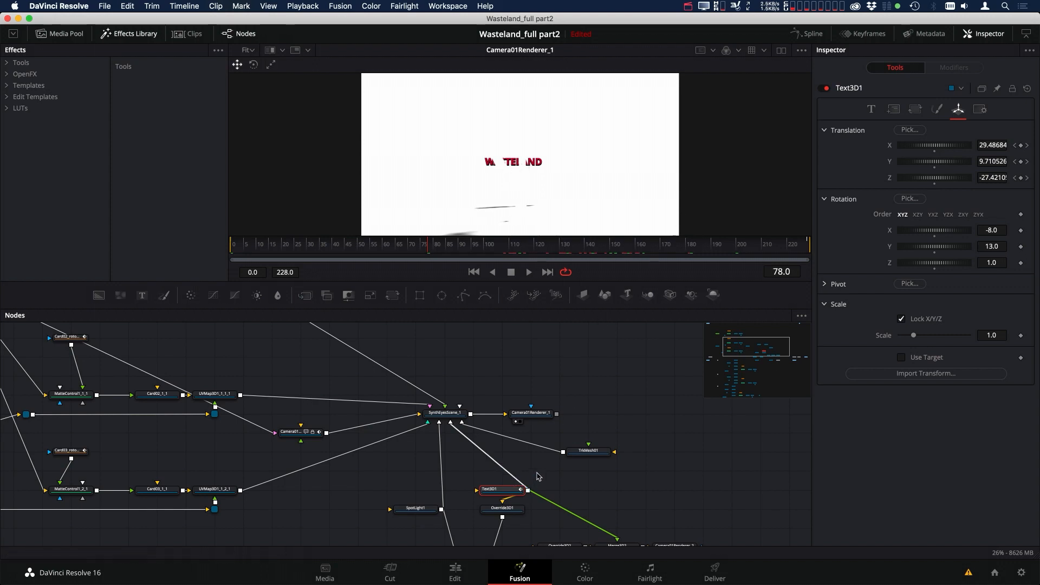
{"action": "mouse_move", "coordinate": [580, 455]}
{"action": "left_mouse_down"}
{"action": "mouse_move", "coordinate": [609, 455]}
{"action": "mouse_move", "coordinate": [581, 455]}
{"action": "left_mouse_up"}
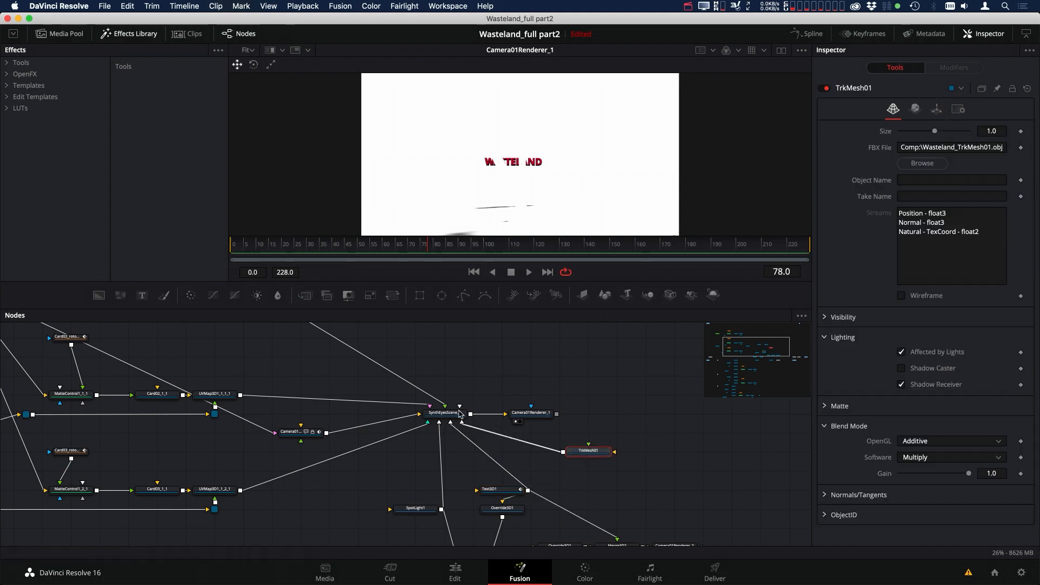
- Move SynthEyesScene_1, Camera01Renderer_1 and TrkMesh01 apart to make room above Text3D1
{"action": "left_click_drag", "start_coordinate": [444, 413], "coordinate": [617, 394]}
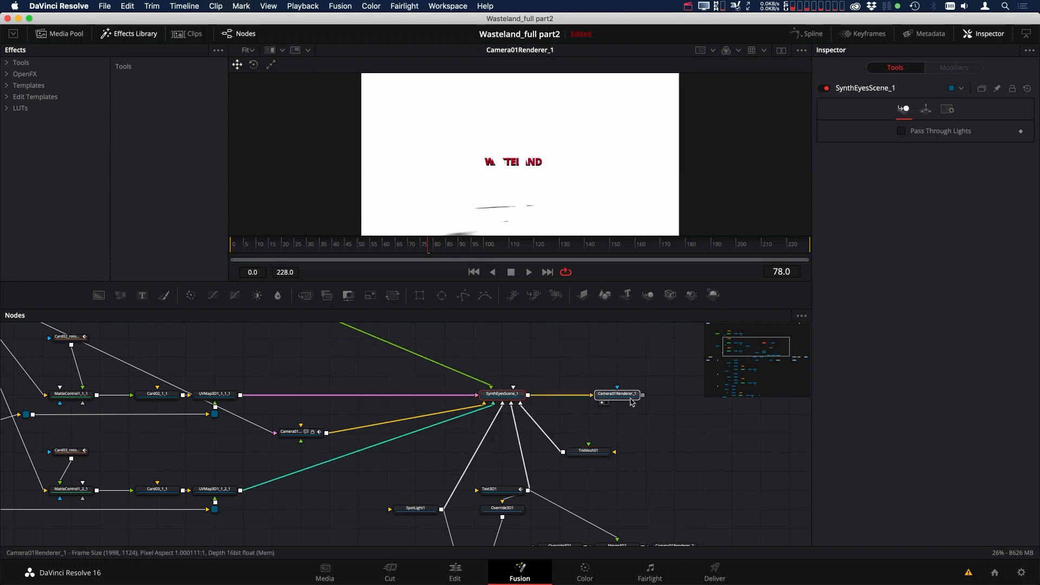
{"action": "left_click_drag", "start_coordinate": [603, 451], "coordinate": [631, 450]}
{"action": "left_click_drag", "start_coordinate": [553, 457], "coordinate": [548, 460]}
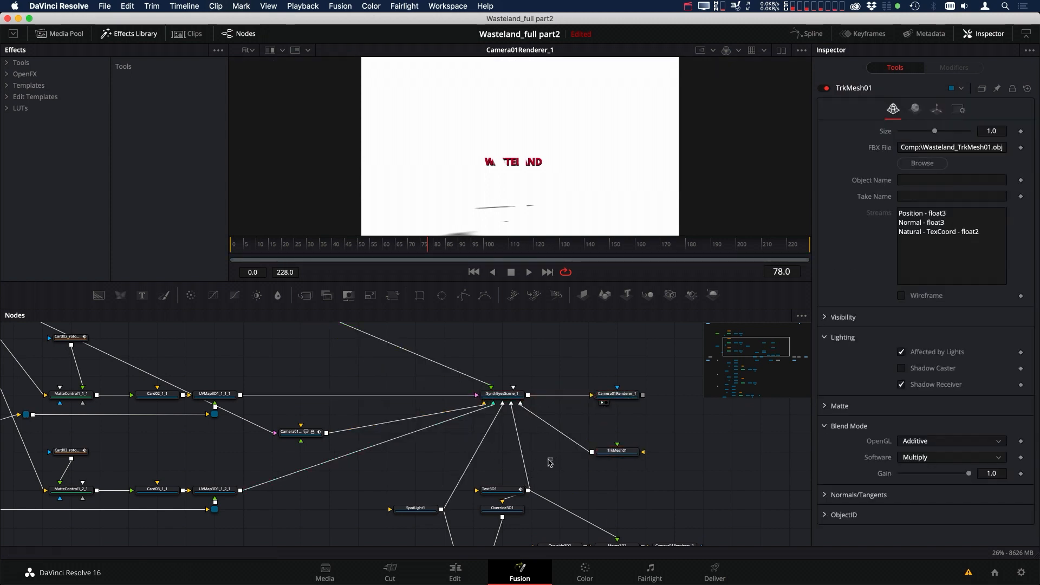
- Insert an Override 3D node between Text3D1 and SynthEyesScene_1 and make it override the text as Unseen by Cameras
{"action": "key", "text": "shift+space"}
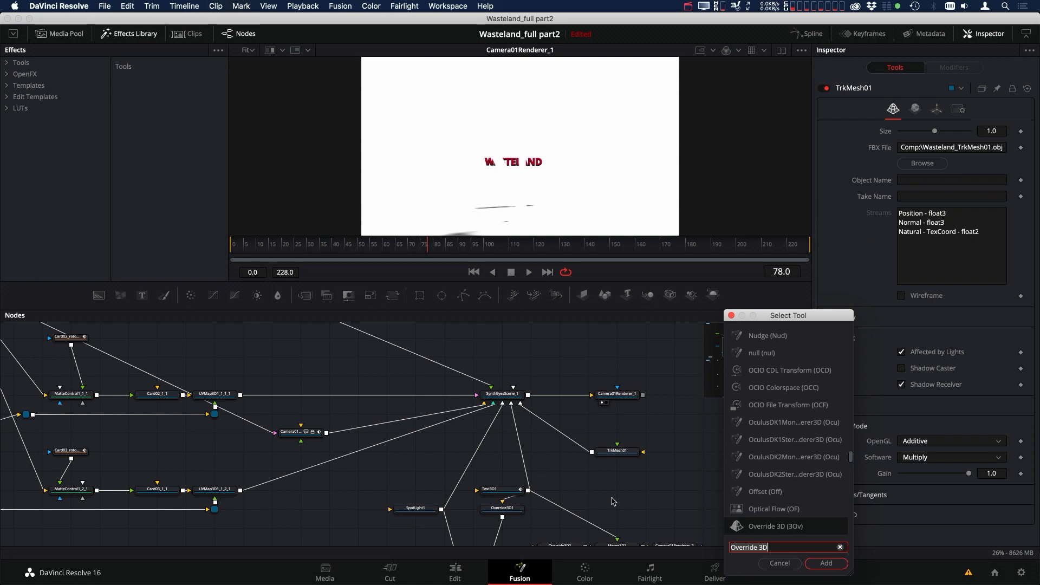
{"action": "left_click", "coordinate": [820, 549]}
{"action": "left_click", "coordinate": [824, 565]}
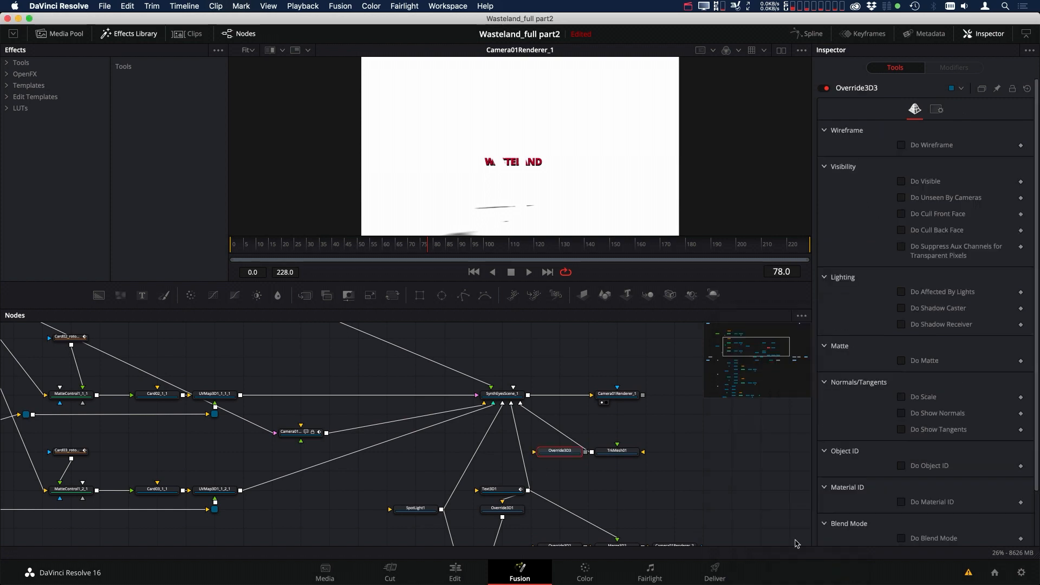
{"action": "left_click_drag", "start_coordinate": [543, 454], "coordinate": [521, 455]}
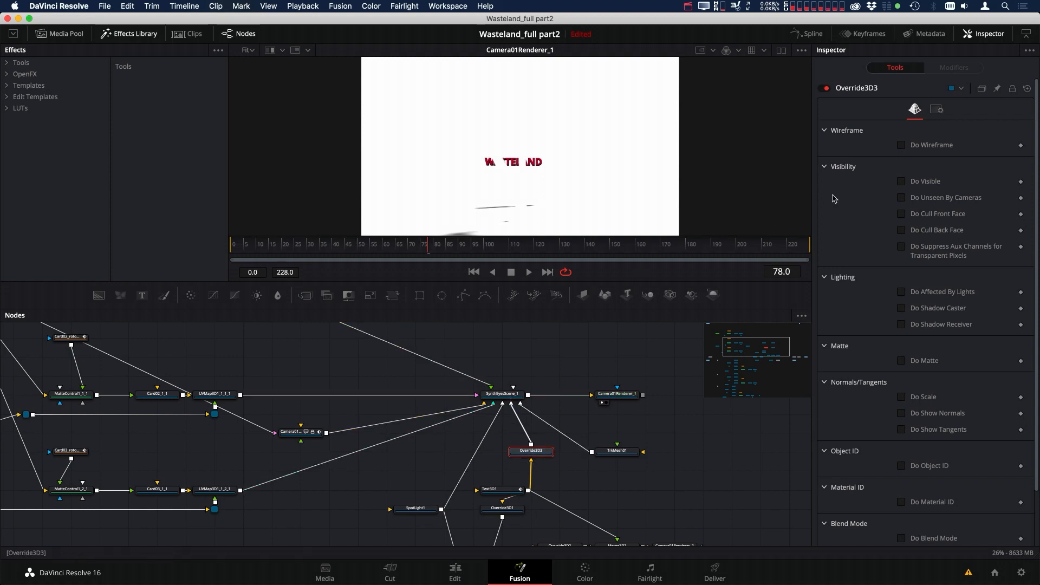
{"action": "left_click", "coordinate": [901, 198]}
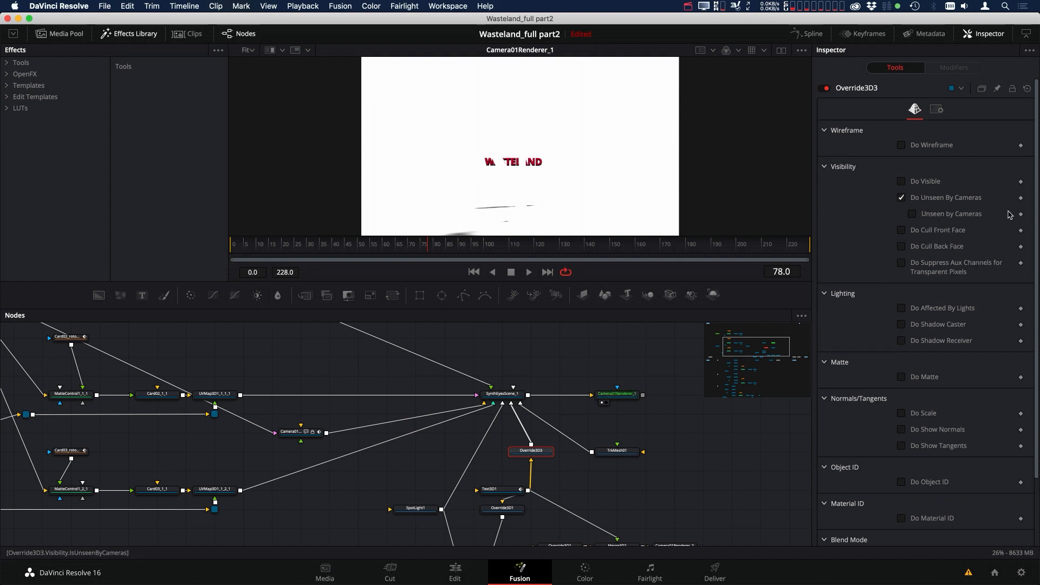
{"action": "left_click", "coordinate": [913, 214]}
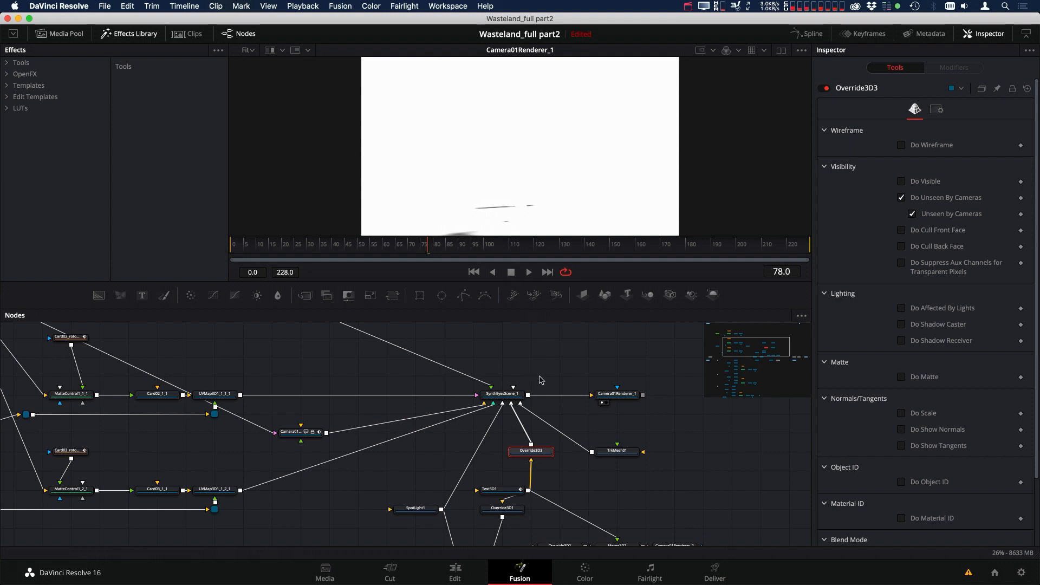
- Examine the text's shadows in the white render at different frames and follow the card branches feeding SynthEyesScene_1
{"action": "left_click_drag", "start_coordinate": [507, 371], "coordinate": [472, 368]}
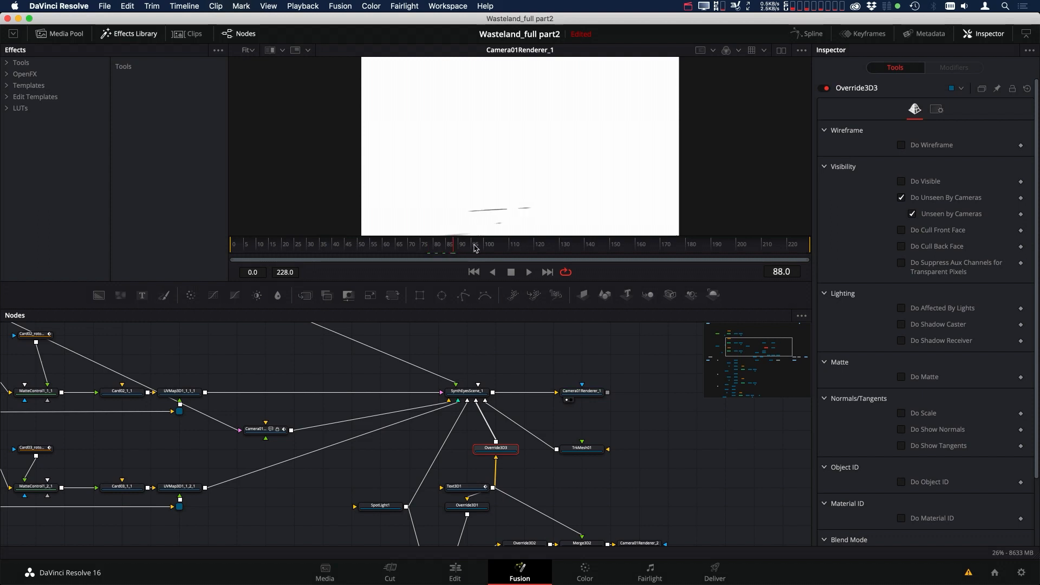
{"action": "left_click_drag", "start_coordinate": [401, 248], "coordinate": [378, 247]}
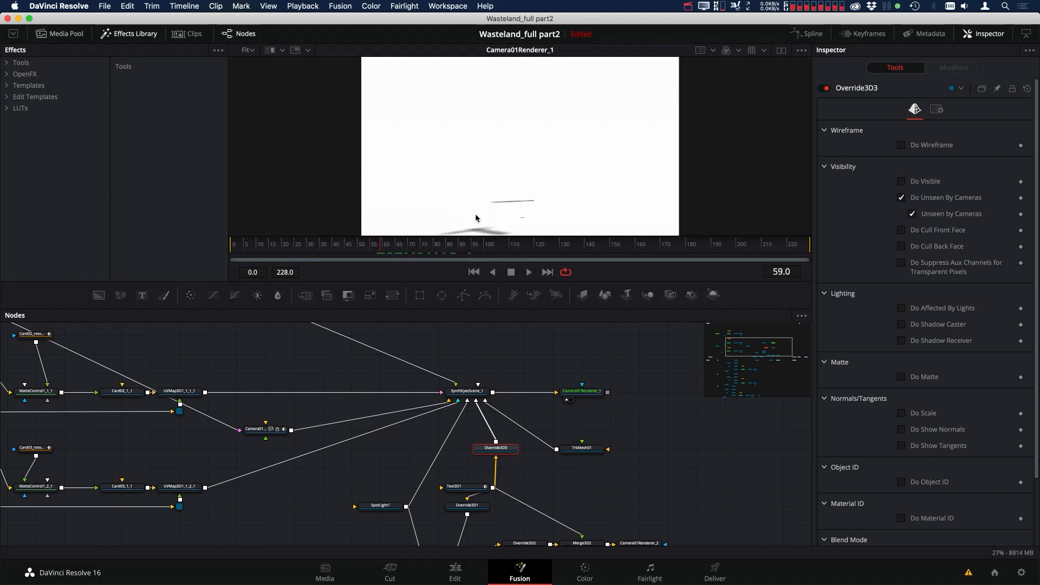
{"action": "left_click", "coordinate": [642, 249]}
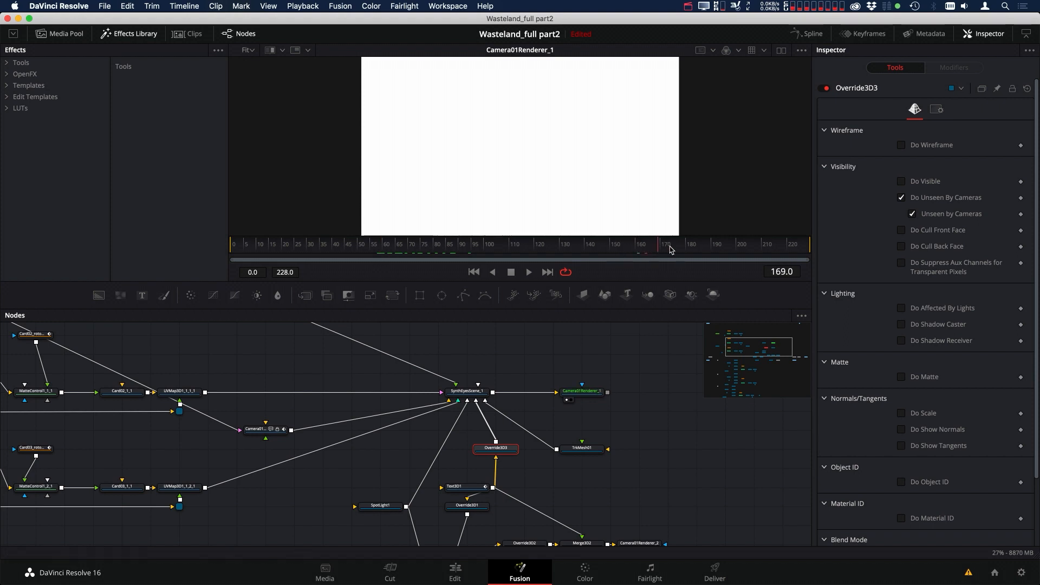
{"action": "left_click_drag", "start_coordinate": [669, 249], "coordinate": [638, 252]}
{"action": "left_click_drag", "start_coordinate": [434, 342], "coordinate": [582, 364]}
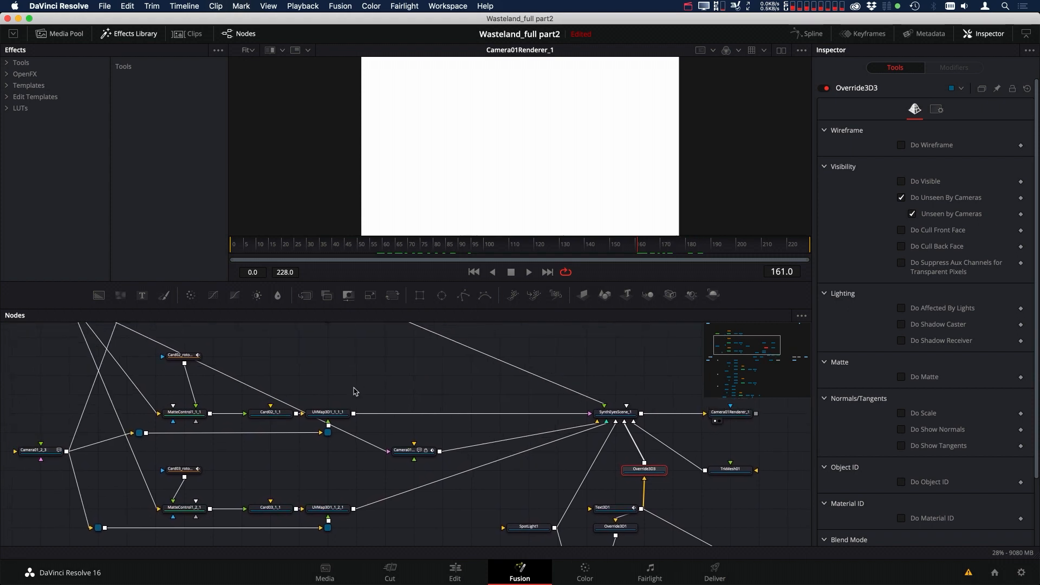
{"action": "left_click_drag", "start_coordinate": [296, 342], "coordinate": [280, 432]}
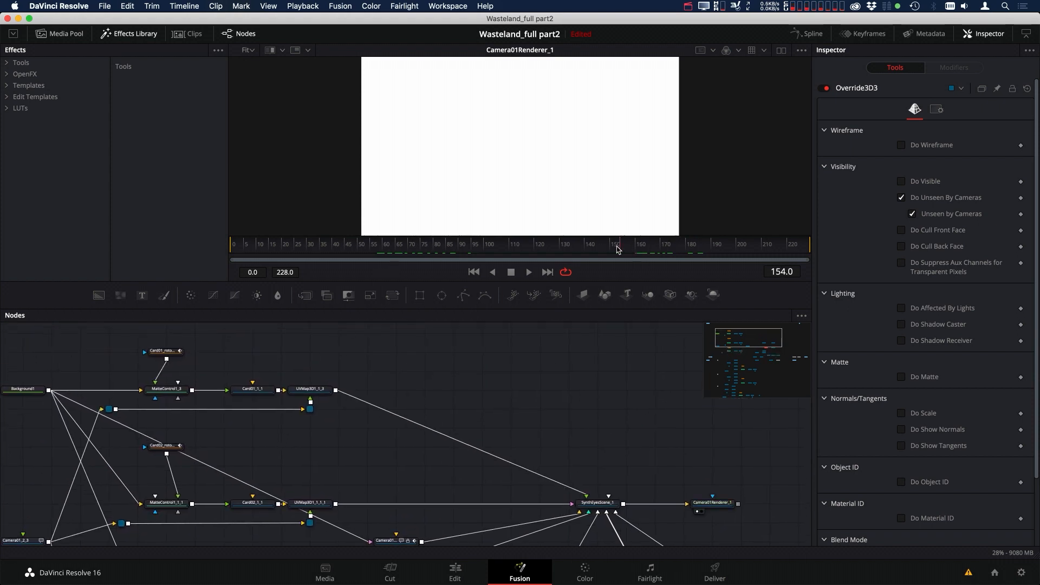
{"action": "left_click_drag", "start_coordinate": [468, 248], "coordinate": [346, 246]}
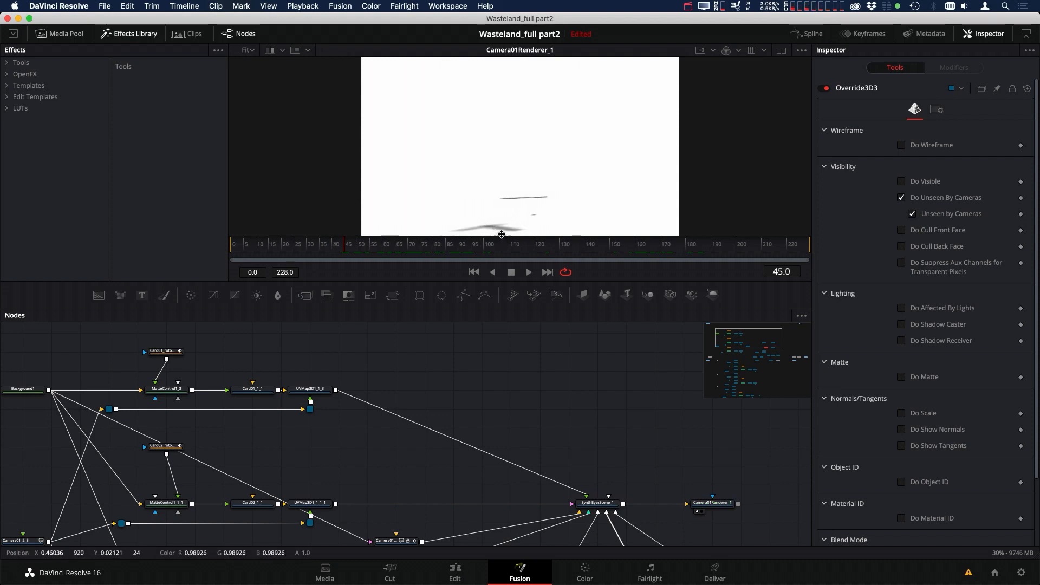
- Make Card01_1_1 affected by lights and set its material to receive shadows but not lighting
{"action": "left_click_drag", "start_coordinate": [387, 379], "coordinate": [385, 368]}
{"action": "left_click", "coordinate": [249, 377]}
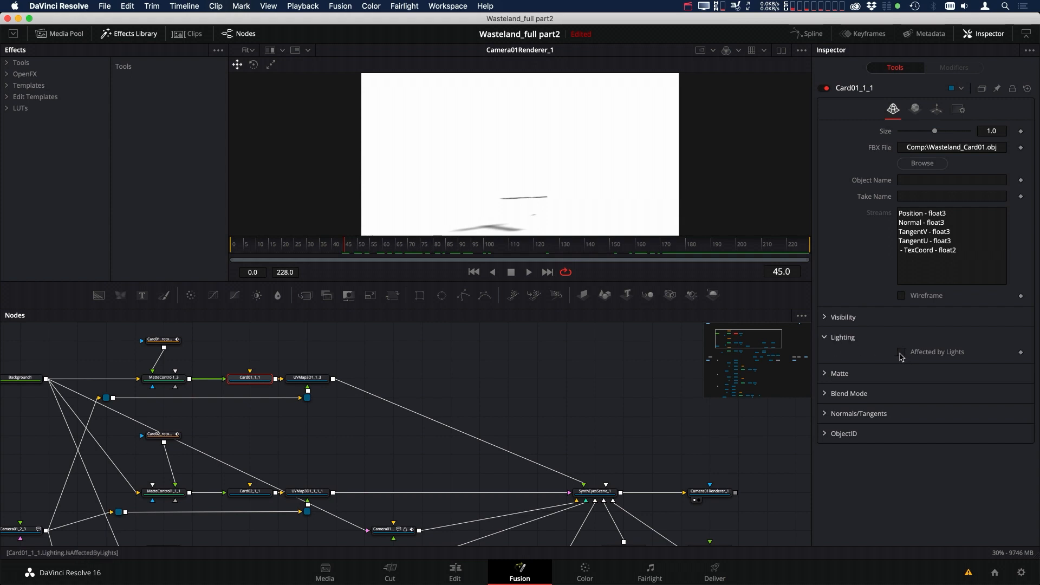
{"action": "left_click", "coordinate": [901, 353]}
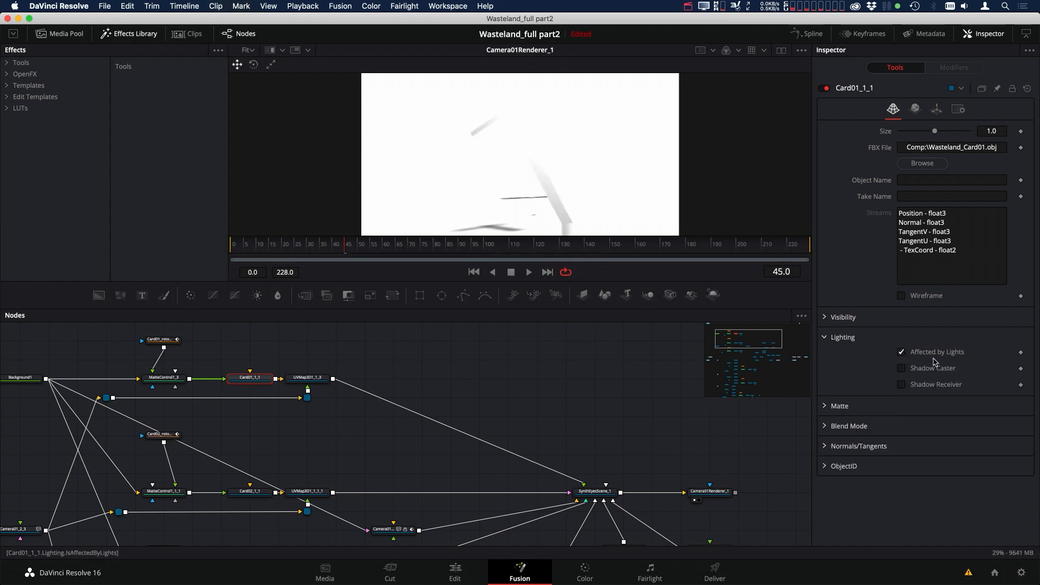
{"action": "left_click", "coordinate": [901, 384]}
{"action": "left_click", "coordinate": [921, 110]}
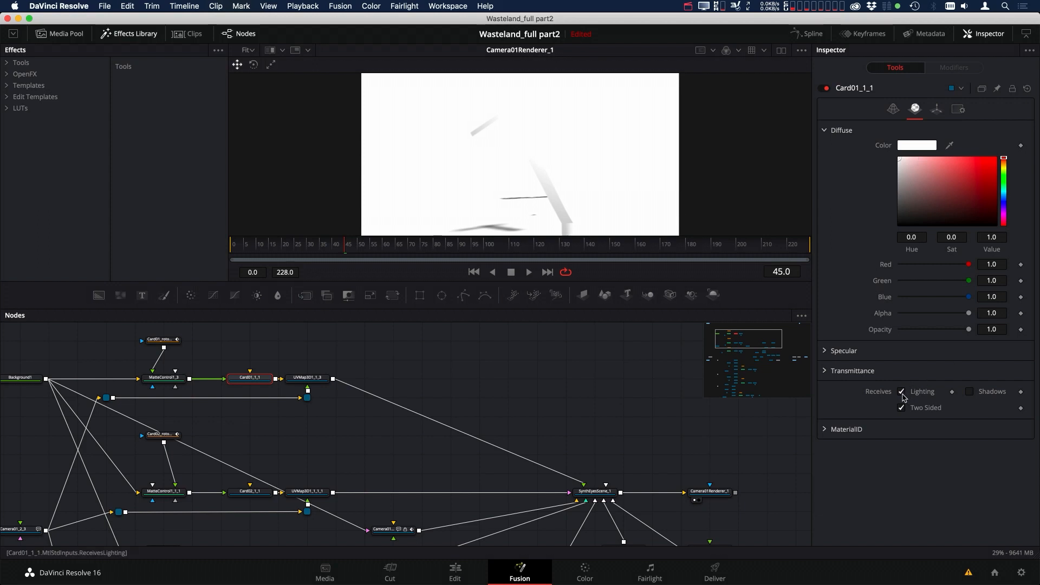
{"action": "left_click", "coordinate": [969, 393]}
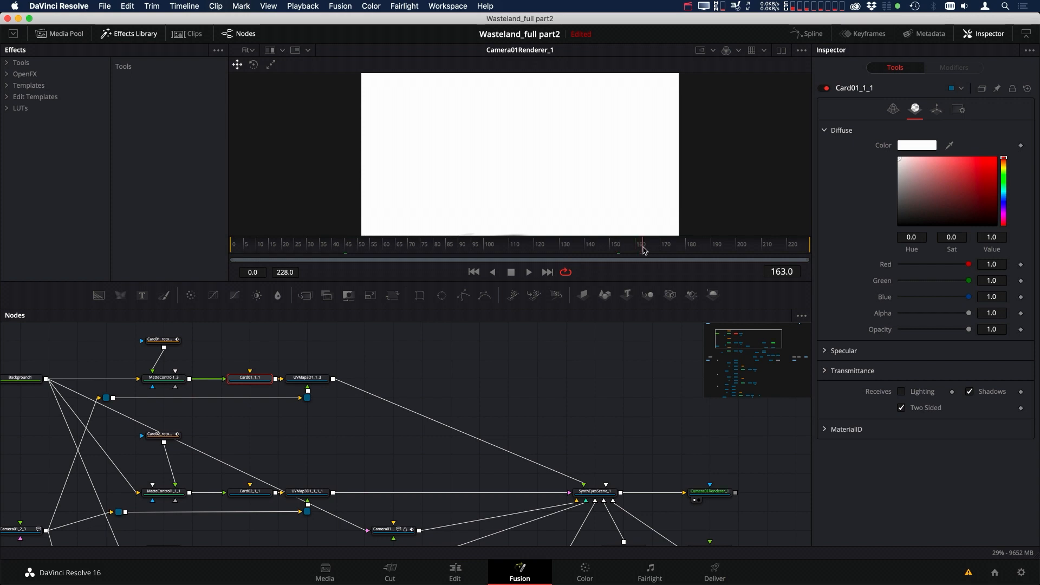
- Check the shadows at frames 181 and 45, and set Card01_1_1's transmittance attenuation to white
{"action": "left_click", "coordinate": [689, 248]}
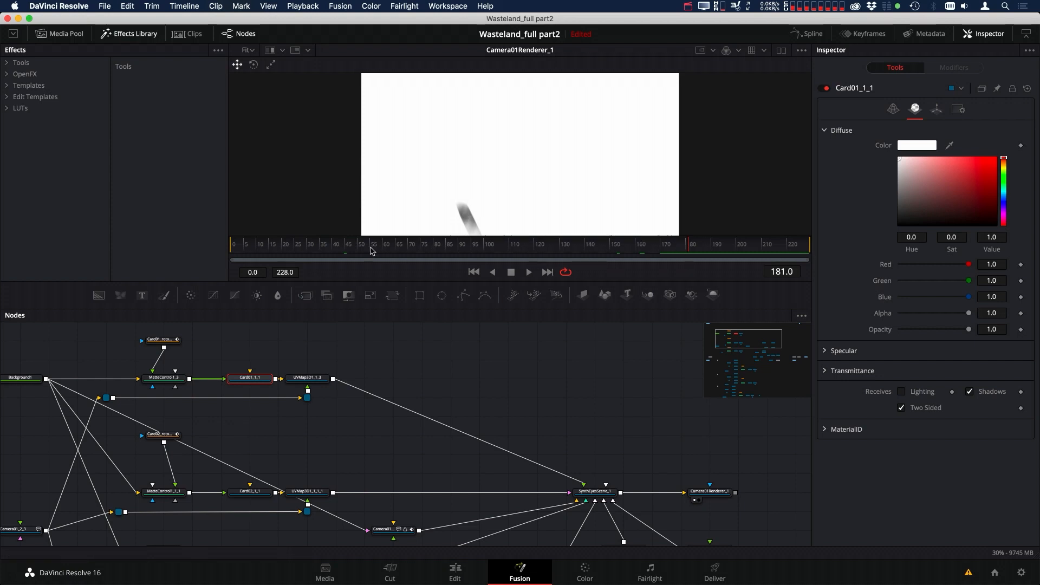
{"action": "left_click", "coordinate": [349, 250]}
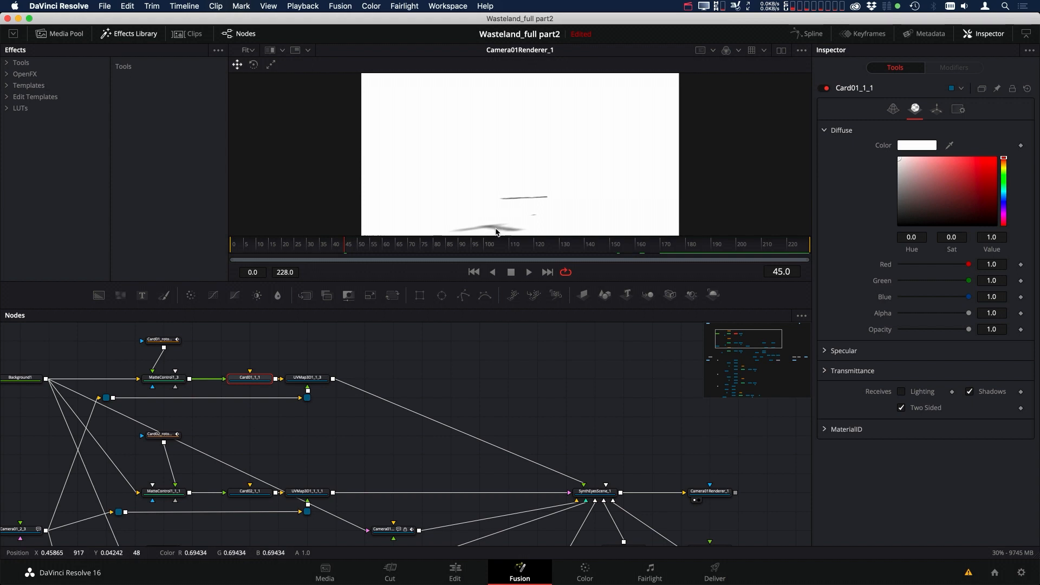
{"action": "left_click", "coordinate": [825, 372]}
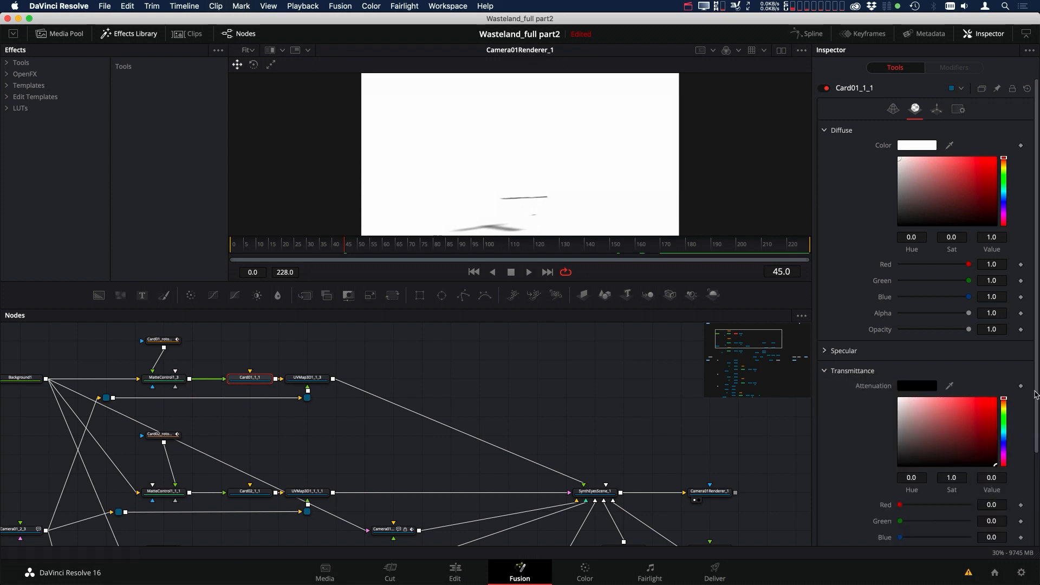
{"action": "left_click_drag", "start_coordinate": [965, 447], "coordinate": [820, 349]}
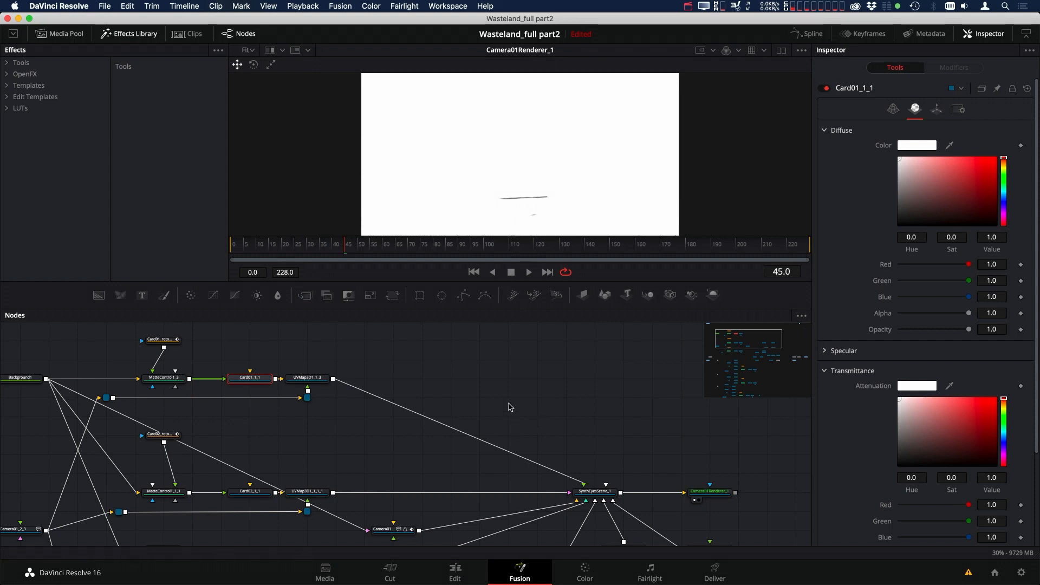
- Make Card02_1_1 affected by lights, stop its material receiving lighting, and lighten its transmittance attenuation colour
{"action": "scroll", "coordinate": [510, 387], "scroll_direction": "down", "scroll_amount": 3}
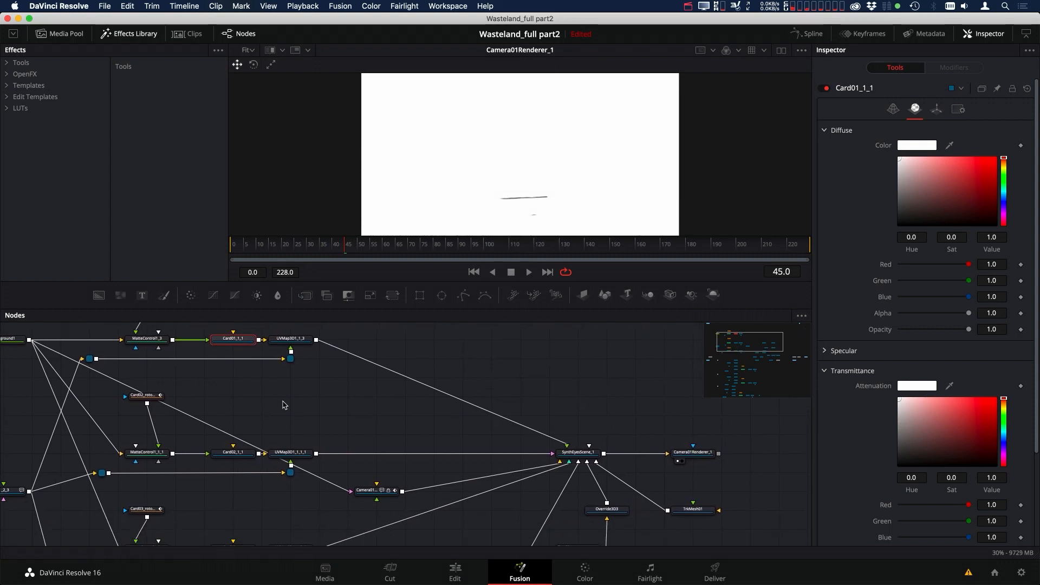
{"action": "scroll", "coordinate": [284, 405], "scroll_direction": "down", "scroll_amount": 5}
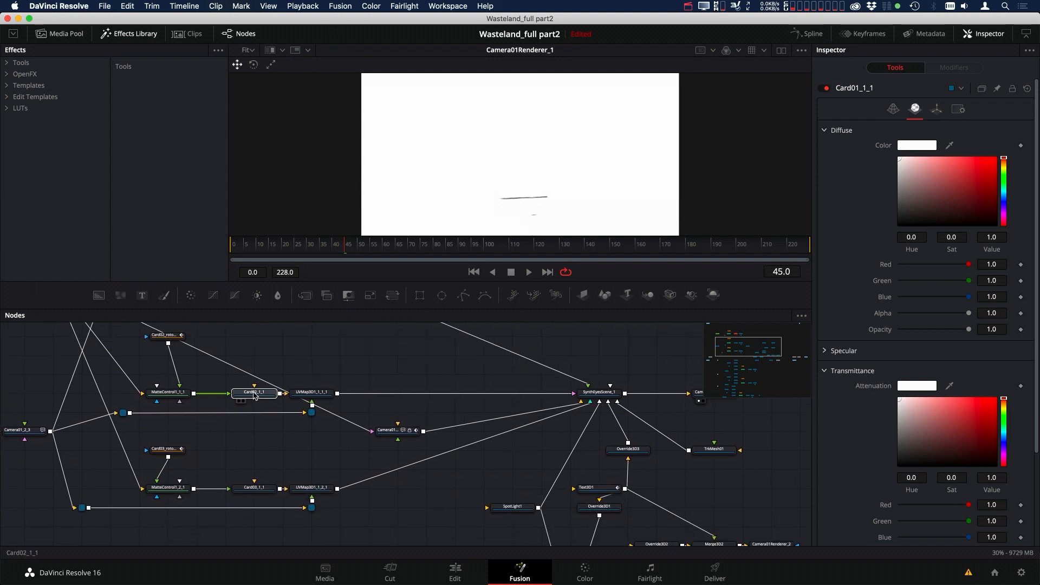
{"action": "left_click", "coordinate": [254, 393]}
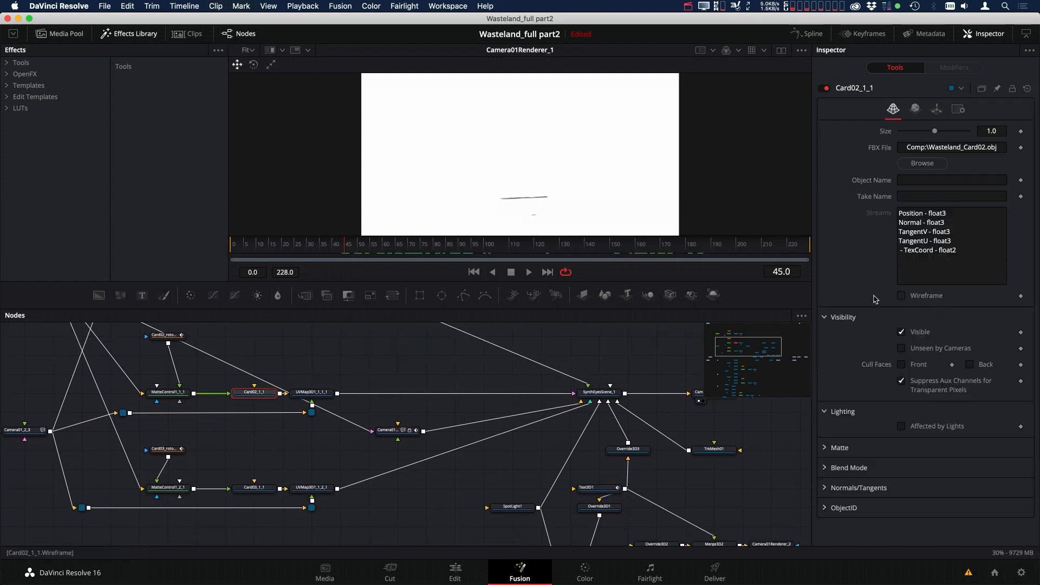
{"action": "left_click", "coordinate": [901, 426]}
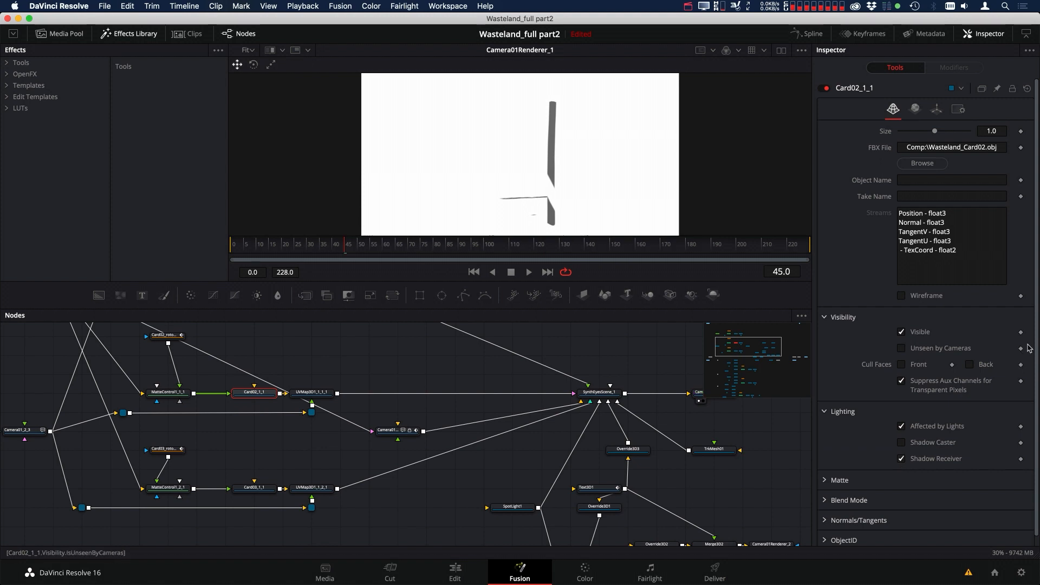
{"action": "left_click", "coordinate": [915, 109]}
{"action": "left_click", "coordinate": [901, 391]}
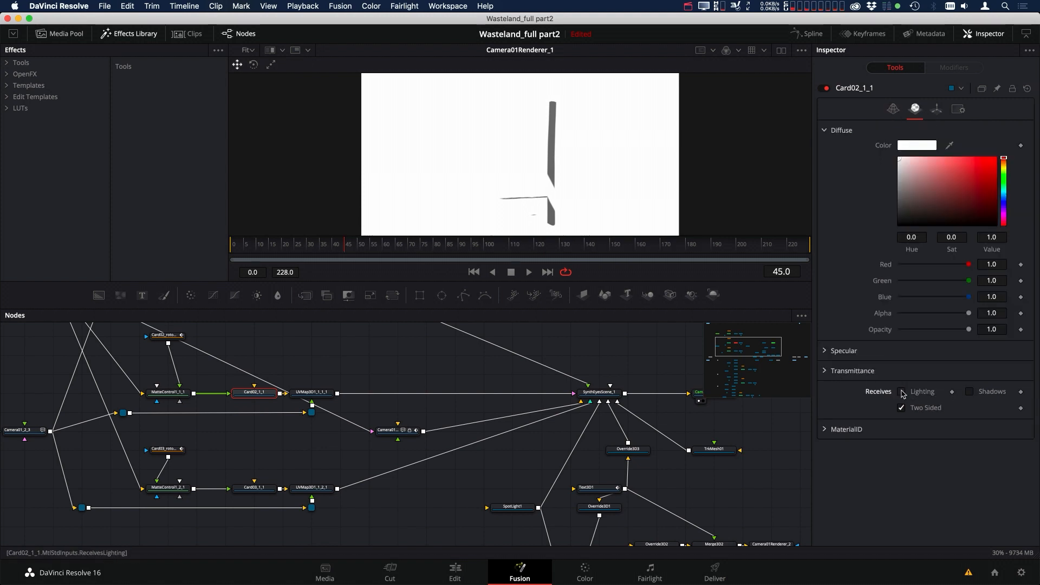
{"action": "left_click", "coordinate": [862, 372]}
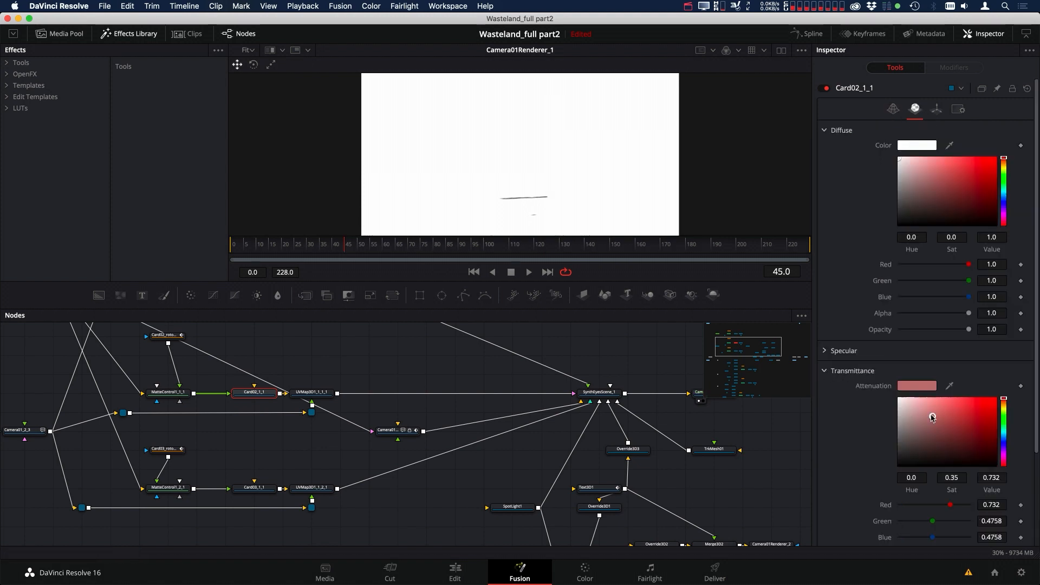
- Make Card03_1_1 affected by lights with its material receiving shadows but not lighting, and set its transmittance attenuation to white
{"action": "left_click", "coordinate": [264, 491]}
{"action": "left_click", "coordinate": [903, 352]}
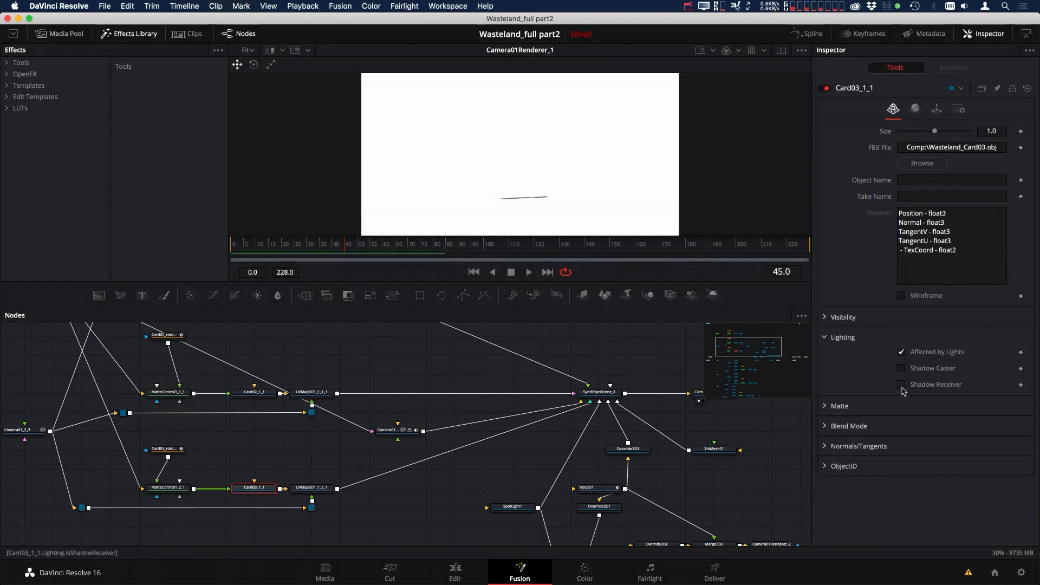
{"action": "left_click", "coordinate": [915, 109]}
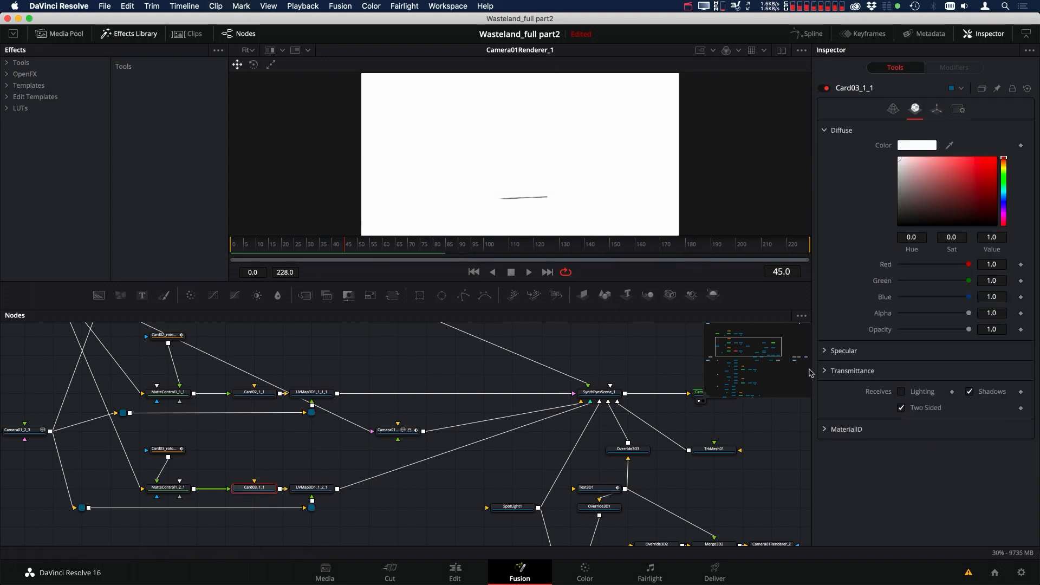
{"action": "left_click", "coordinate": [855, 371]}
- Scrub the Camera01Renderer_1 output to around frame 176 to examine the shadows falling on the cards
{"action": "scroll", "coordinate": [434, 402], "scroll_direction": "right", "scroll_amount": 4}
{"action": "scroll", "coordinate": [433, 401], "scroll_direction": "up", "scroll_amount": 1}
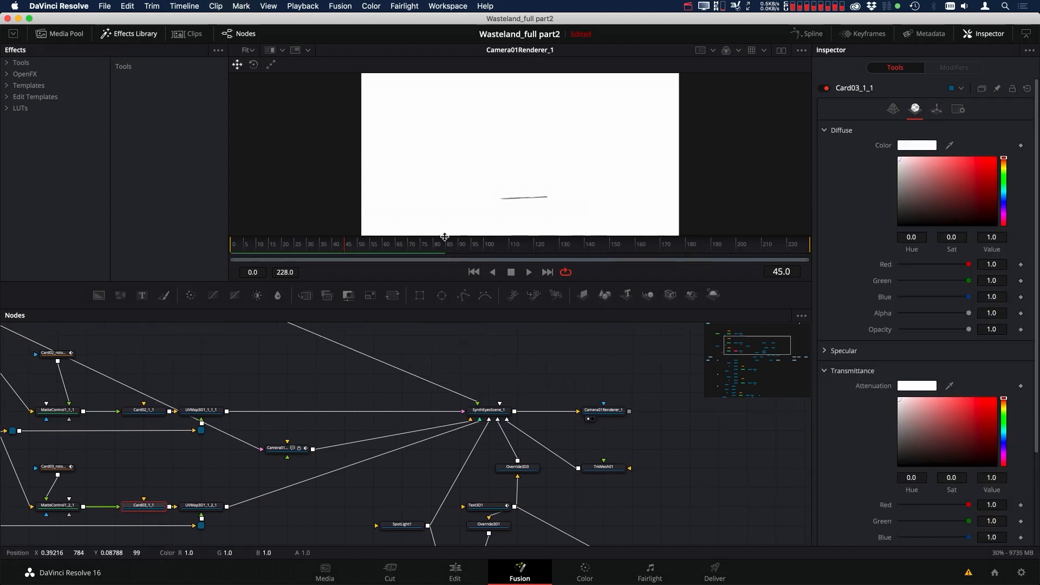
{"action": "left_click_drag", "start_coordinate": [418, 244], "coordinate": [679, 253]}
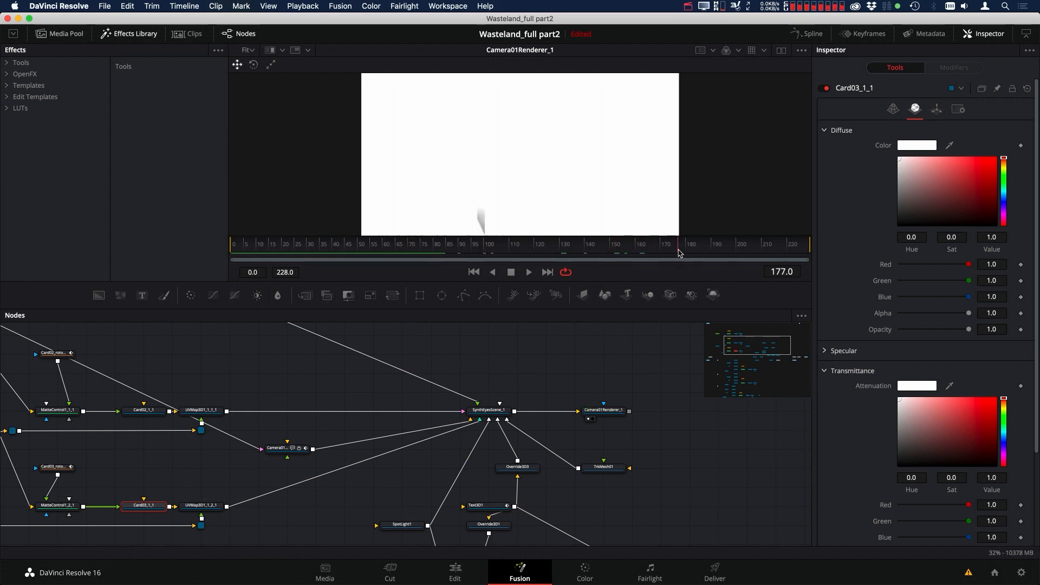
{"action": "scroll", "coordinate": [669, 456], "scroll_direction": "right", "scroll_amount": 10}
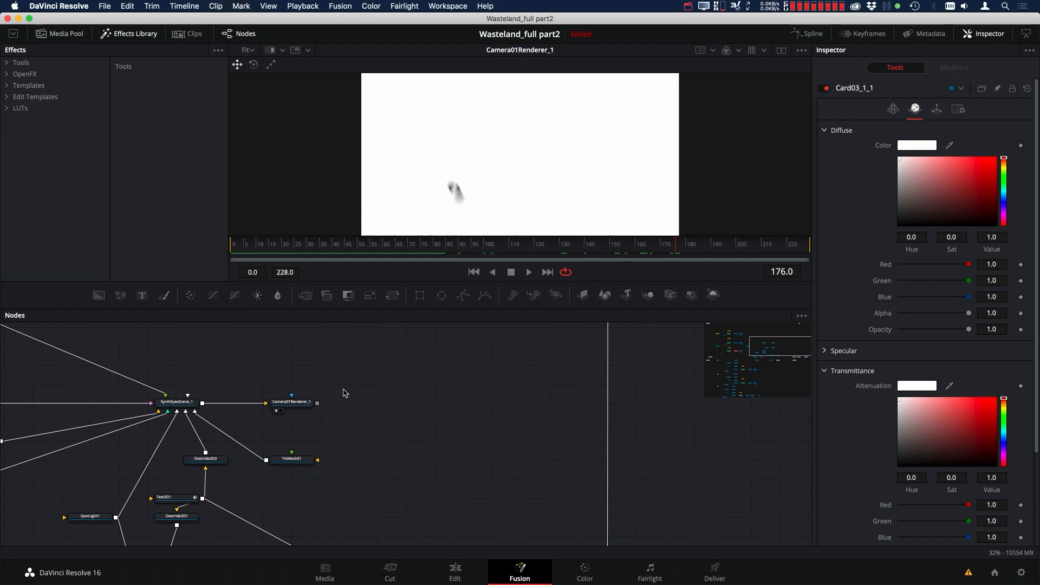
- Move the Camera01RedistortLoader node up above the compositing chain and shift Camera01Redistorter away from Merge1
{"action": "scroll", "coordinate": [469, 474], "scroll_direction": "left", "scroll_amount": 2}
{"action": "scroll", "coordinate": [467, 464], "scroll_direction": "up", "scroll_amount": 2}
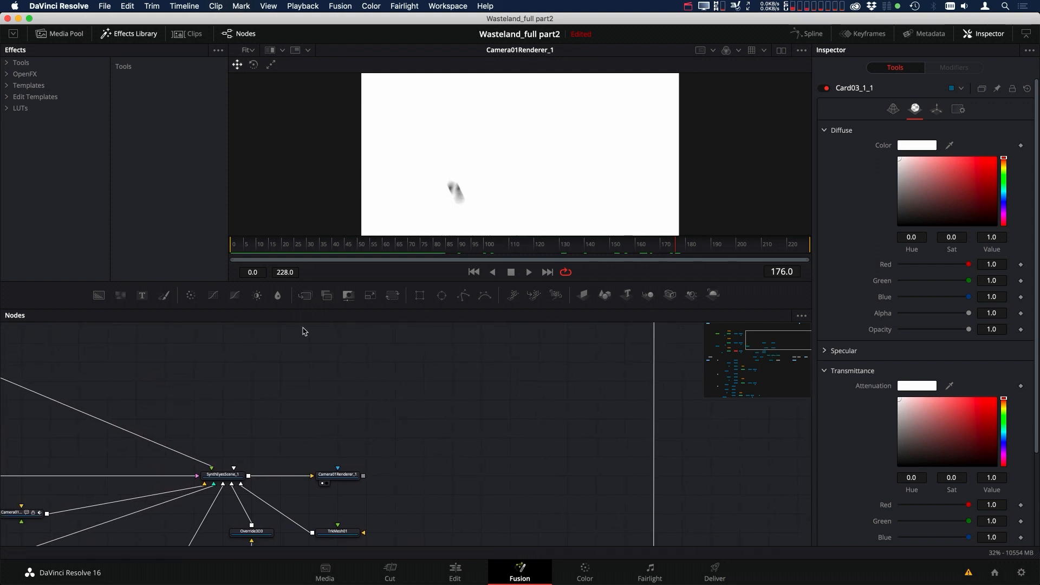
{"action": "left_click", "coordinate": [337, 475]}
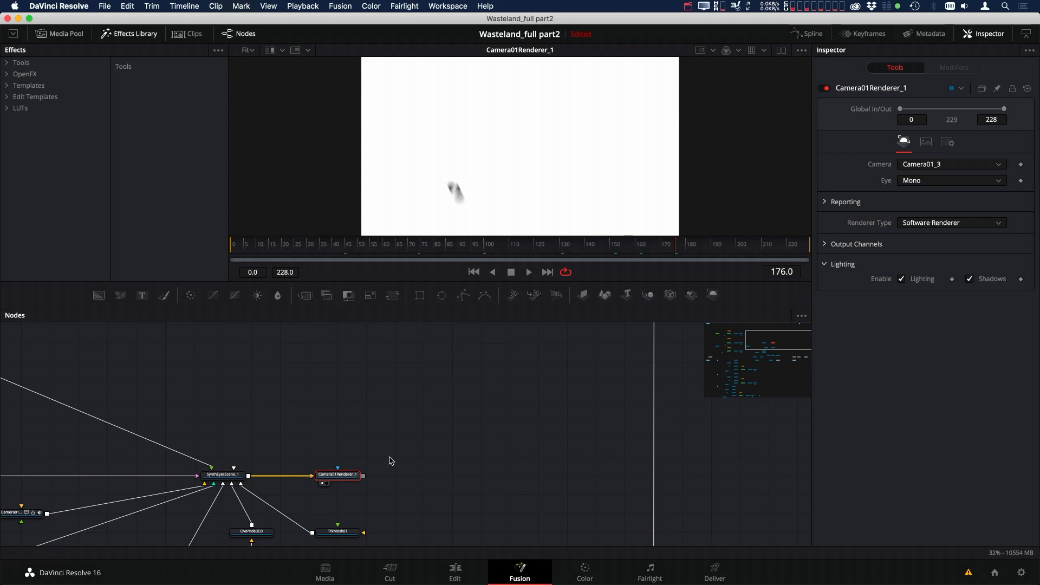
{"action": "scroll", "coordinate": [391, 461], "scroll_direction": "down", "scroll_amount": 3}
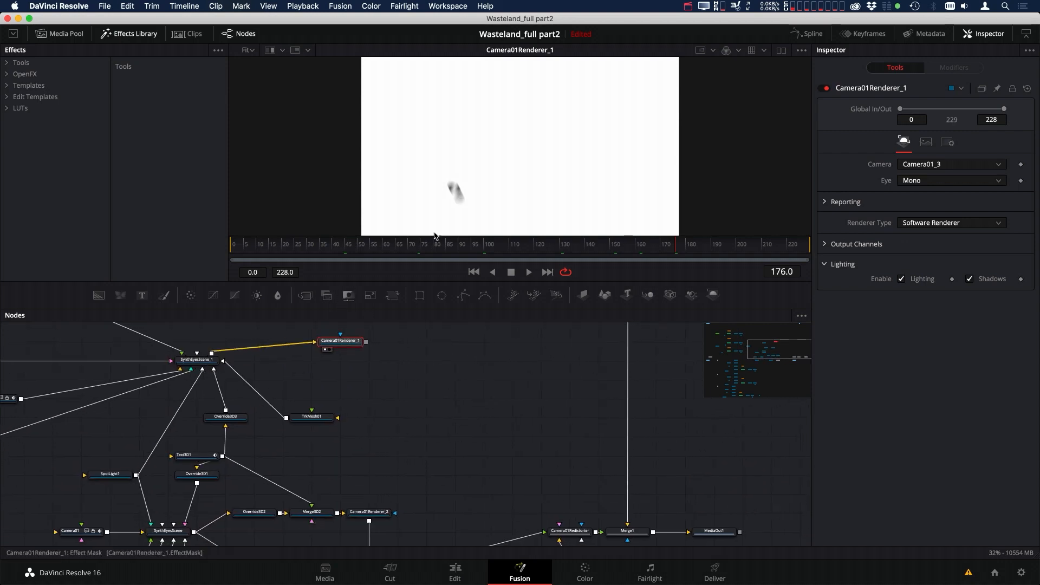
{"action": "scroll", "coordinate": [561, 174], "scroll_direction": "down", "scroll_amount": 3}
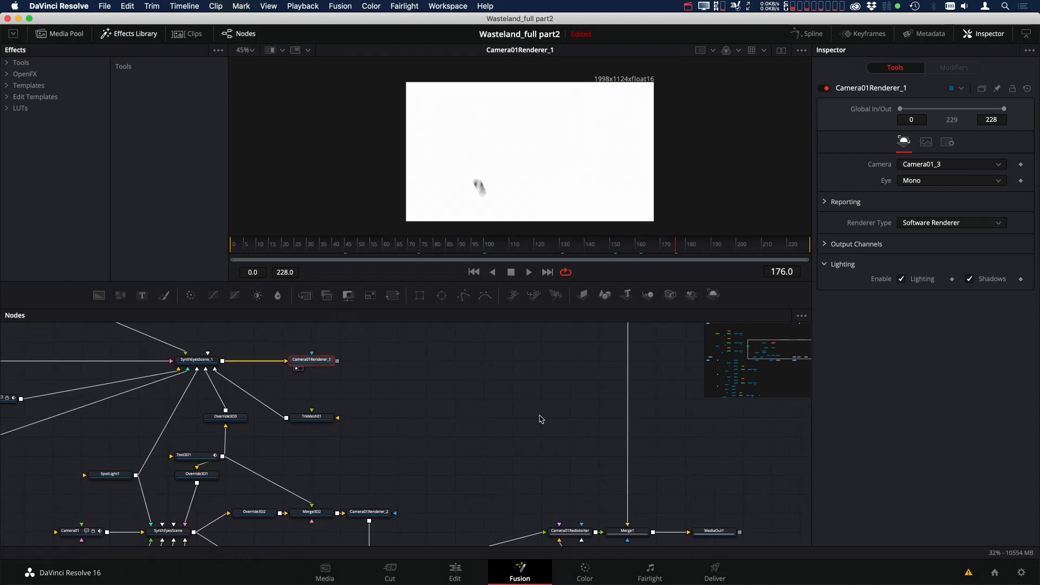
{"action": "scroll", "coordinate": [540, 416], "scroll_direction": "down", "scroll_amount": 2}
{"action": "left_click_drag", "start_coordinate": [569, 526], "coordinate": [482, 393]}
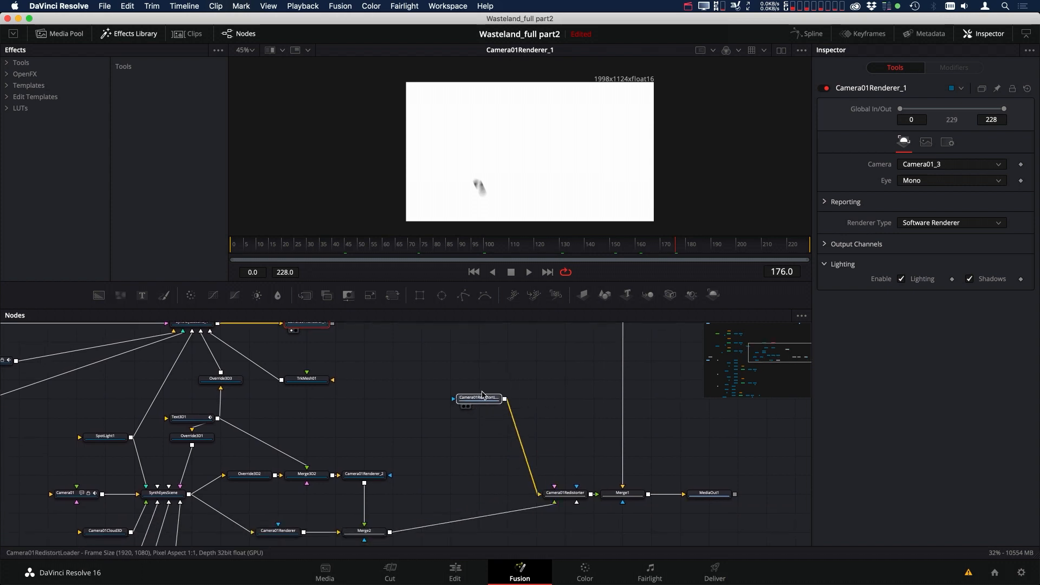
{"action": "left_click_drag", "start_coordinate": [564, 494], "coordinate": [535, 493]}
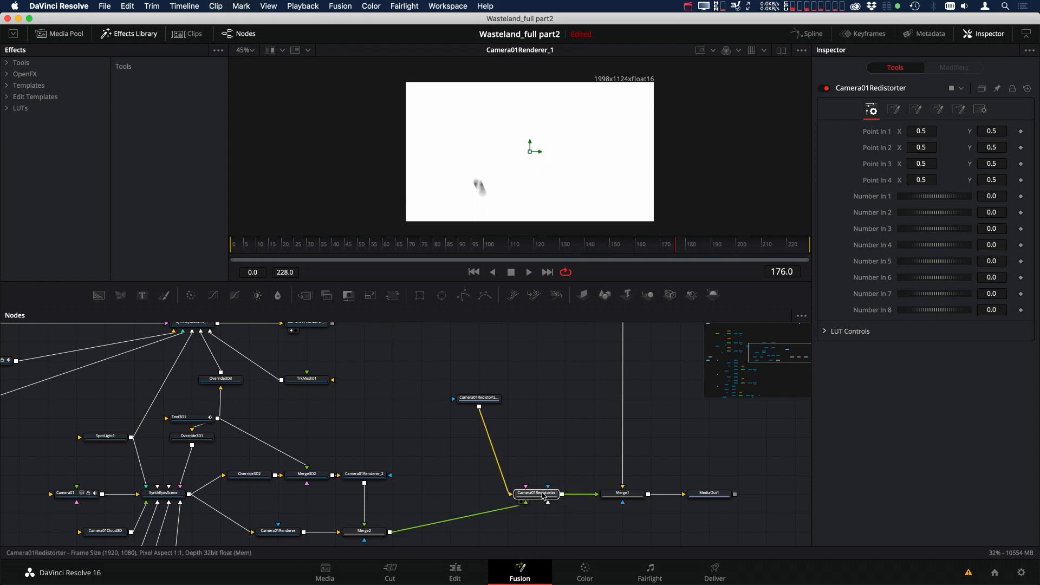
- Paste a copy of Camera01Redistorter beside Camera01Renderer_1, feed it from Camera01RedistortLoader and Camera01Renderer_1, and view its output
{"action": "scroll", "coordinate": [552, 485], "scroll_direction": "up", "scroll_amount": 4}
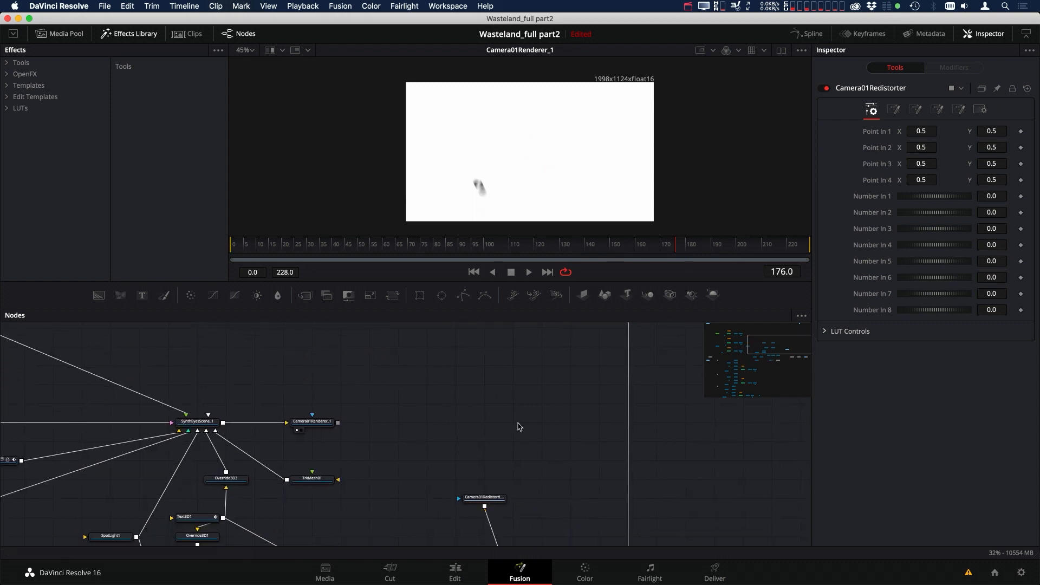
{"action": "key", "text": "super+v"}
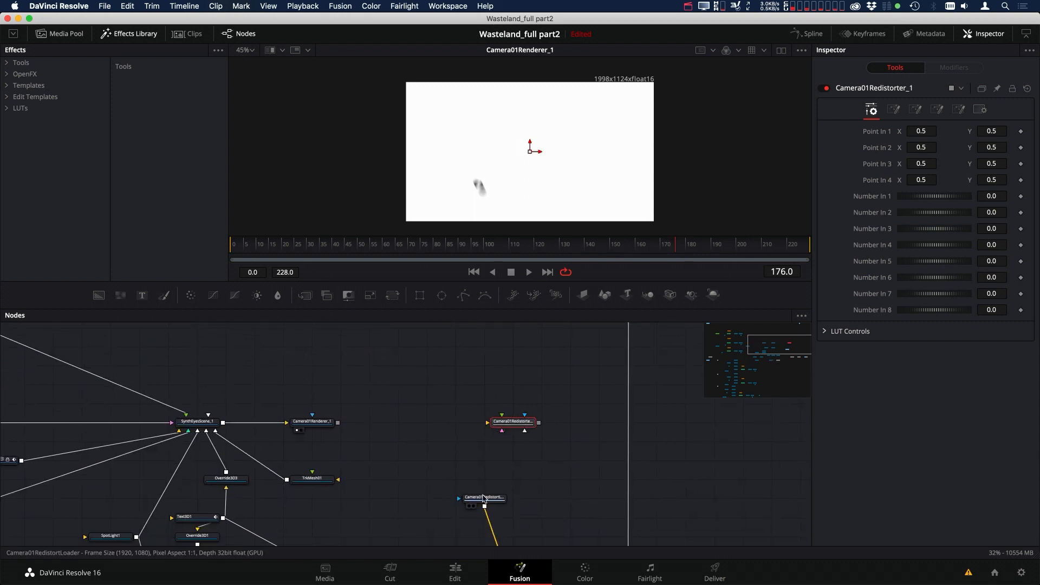
{"action": "left_click_drag", "start_coordinate": [484, 506], "coordinate": [512, 423]}
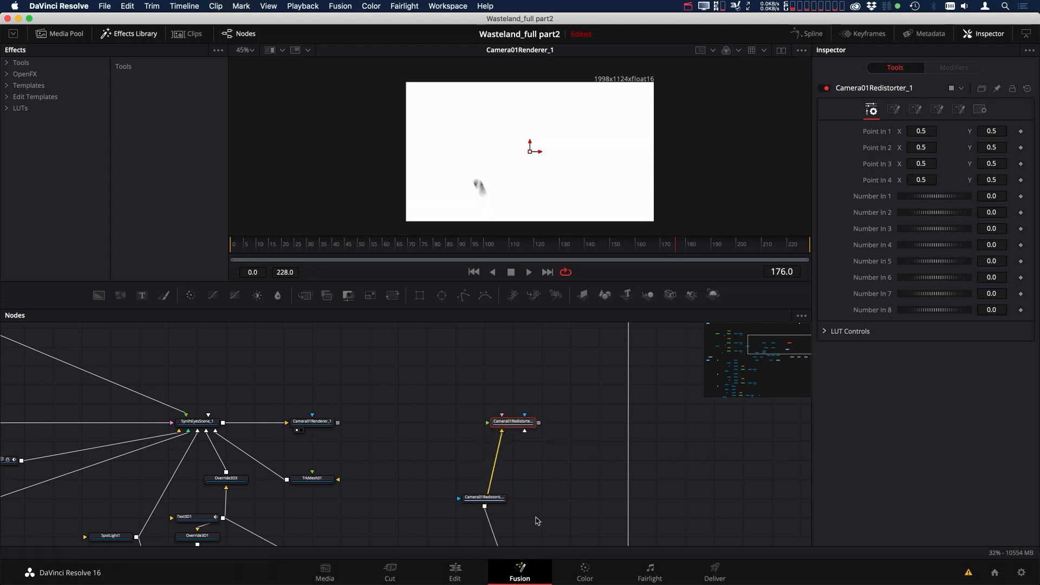
{"action": "left_click_drag", "start_coordinate": [530, 506], "coordinate": [477, 469]}
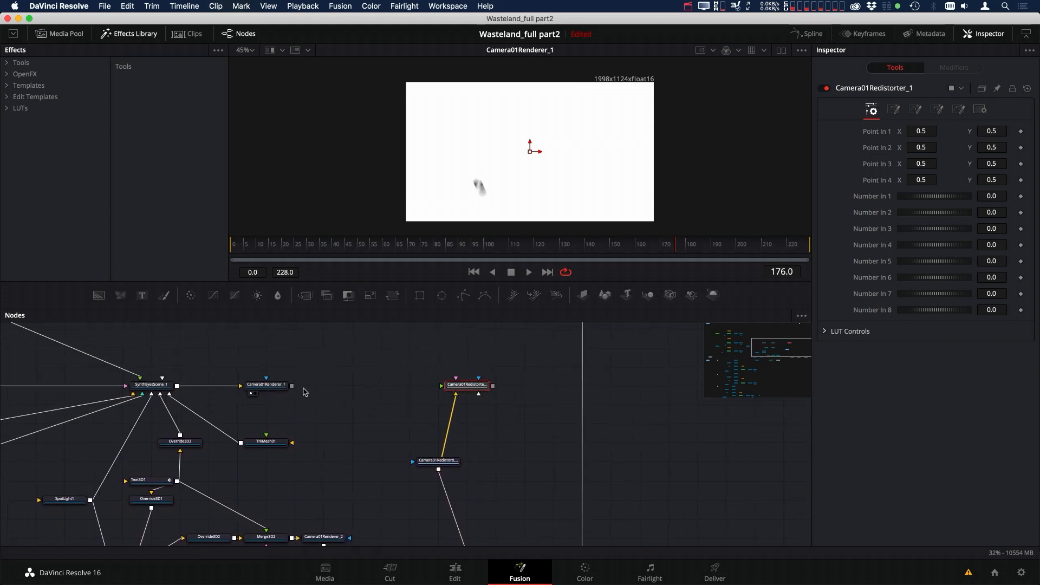
{"action": "left_click_drag", "start_coordinate": [291, 386], "coordinate": [456, 388]}
{"action": "key", "text": "1"}
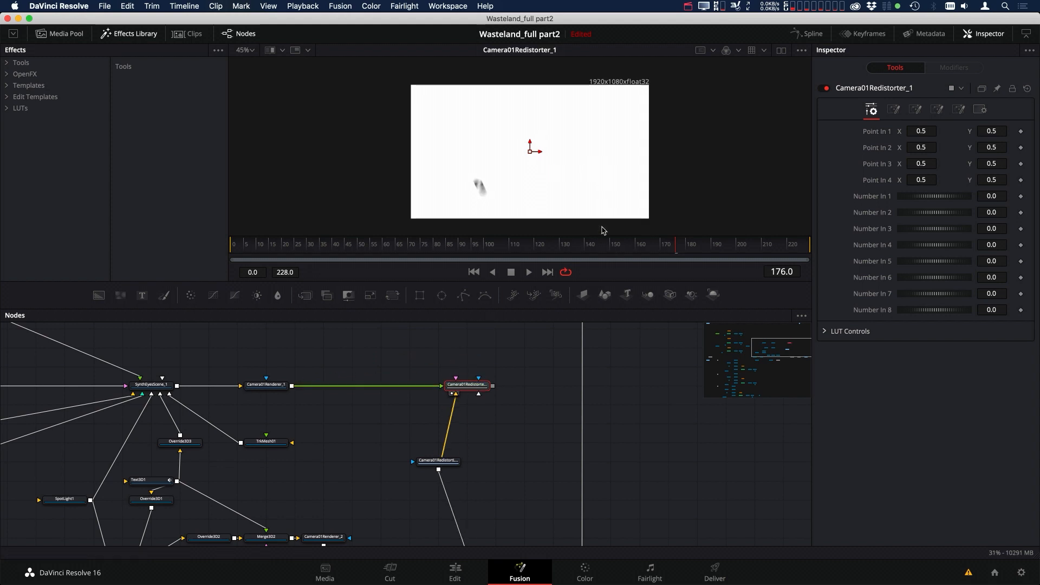
- Merge the redistorted shadow pass over the background line feeding Merge1, view it, and set the new merge's apply mode to Multiply
{"action": "left_click_drag", "start_coordinate": [509, 411], "coordinate": [471, 441]}
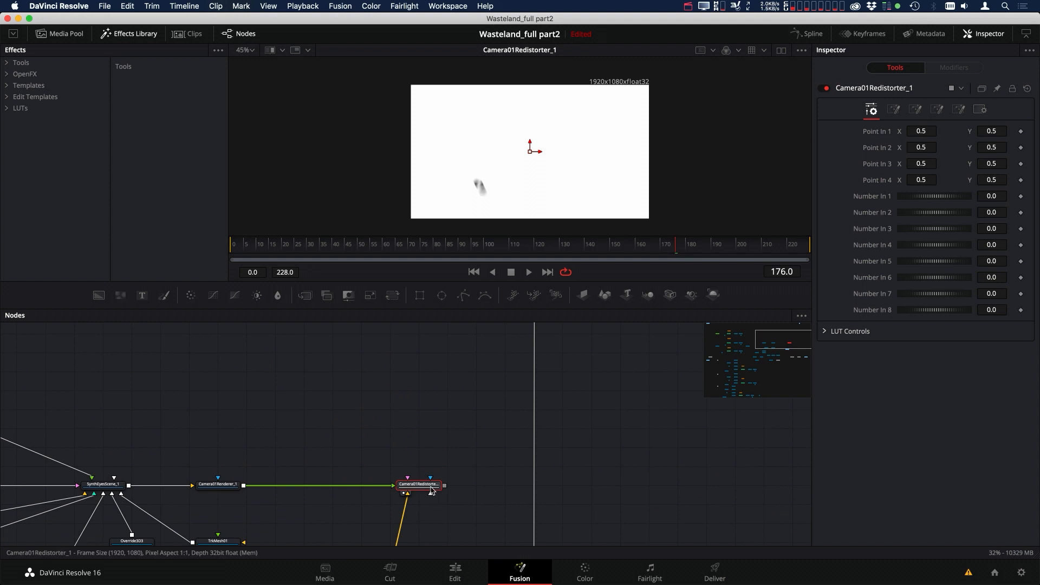
{"action": "left_click_drag", "start_coordinate": [427, 476], "coordinate": [543, 486]}
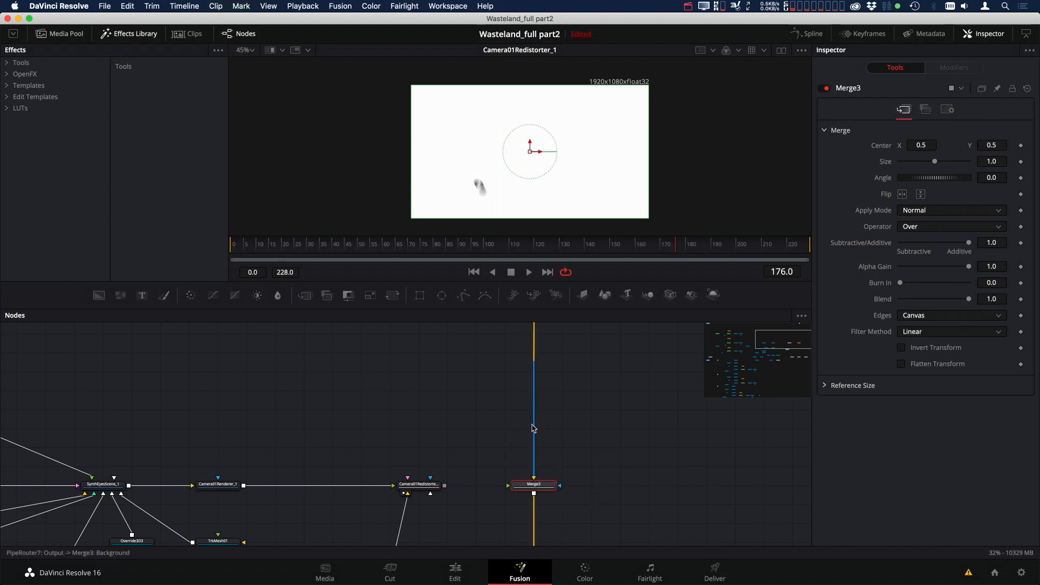
{"action": "left_click_drag", "start_coordinate": [444, 485], "coordinate": [527, 486]}
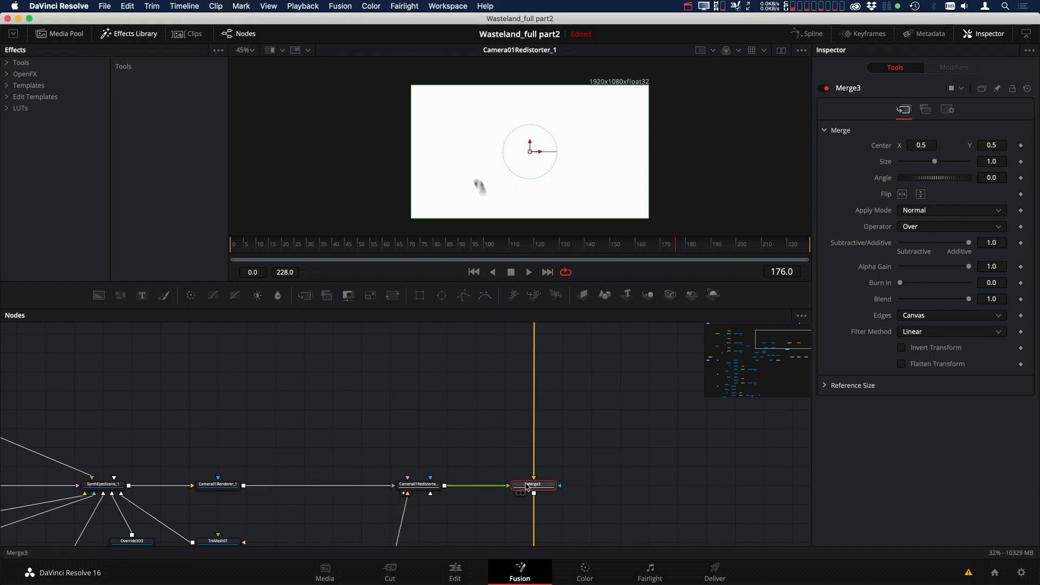
{"action": "key", "text": "1"}
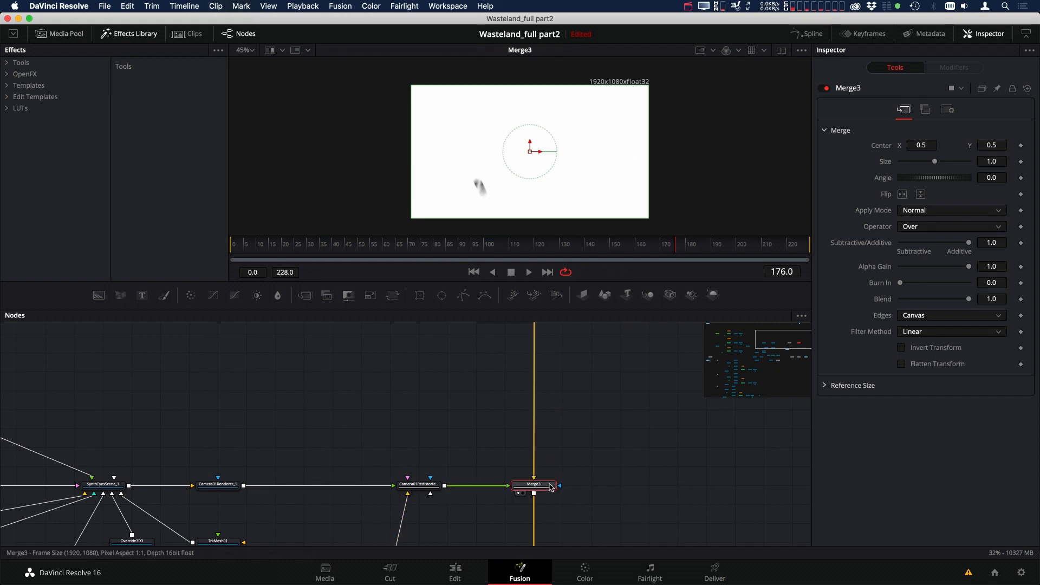
{"action": "left_click", "coordinate": [940, 212]}
{"action": "left_click", "coordinate": [928, 262]}
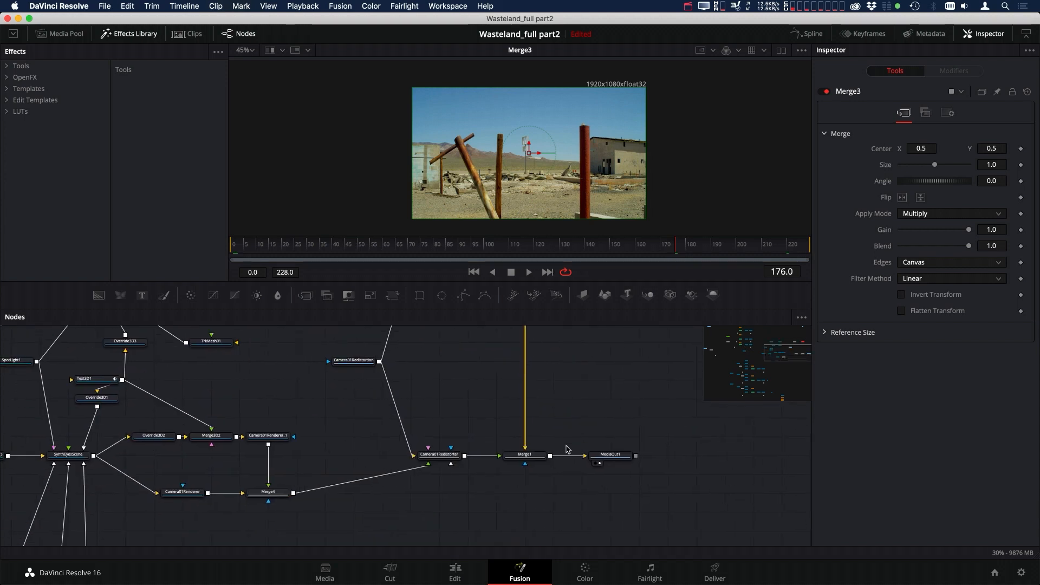
- View the Merge1 composite and check the title's shadows at frames 161, 155, 180 and 219
{"action": "left_click_drag", "start_coordinate": [536, 457], "coordinate": [546, 144]}
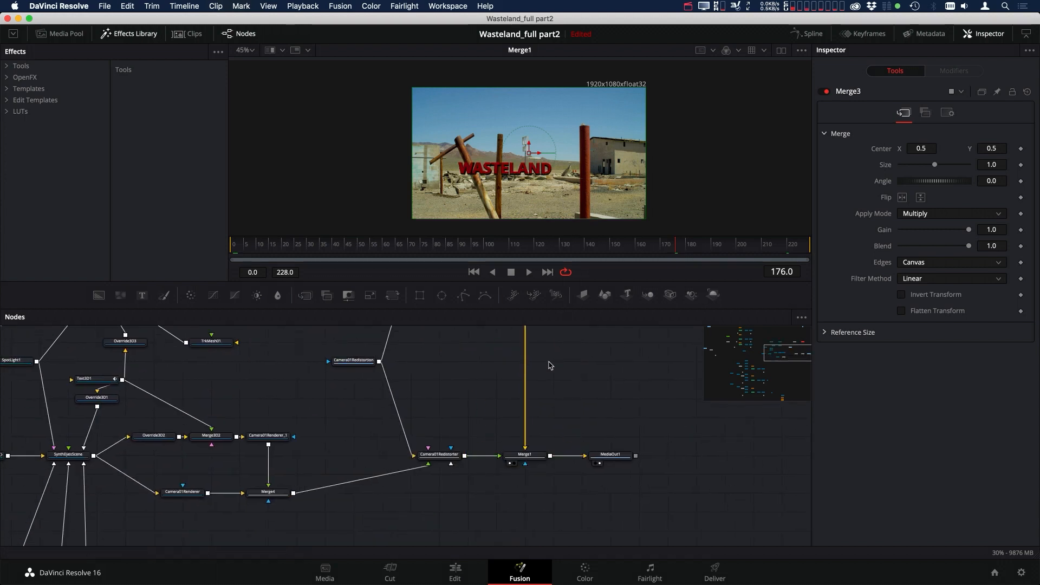
{"action": "left_click", "coordinate": [637, 247]}
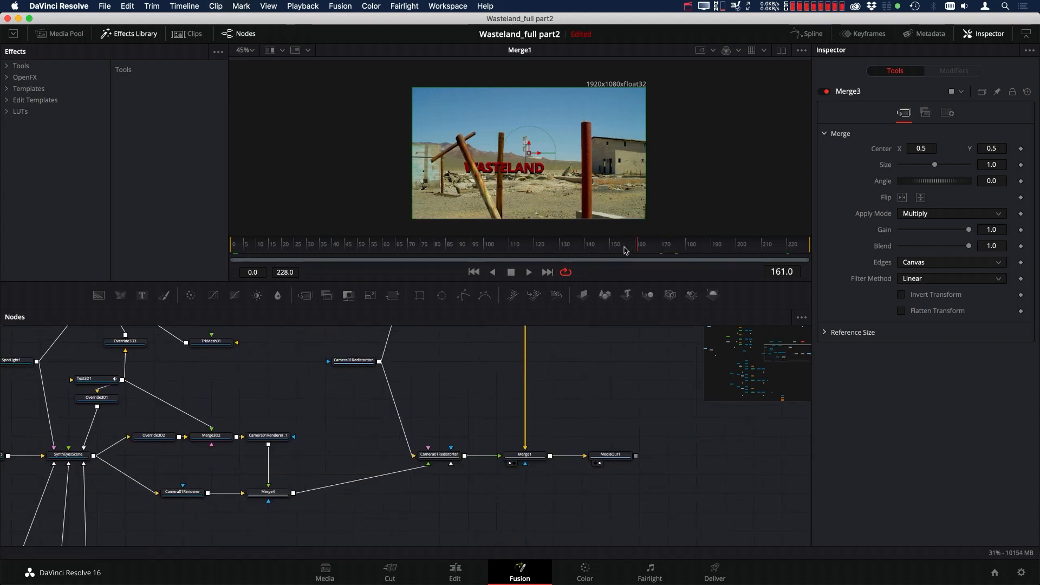
{"action": "left_click", "coordinate": [625, 250]}
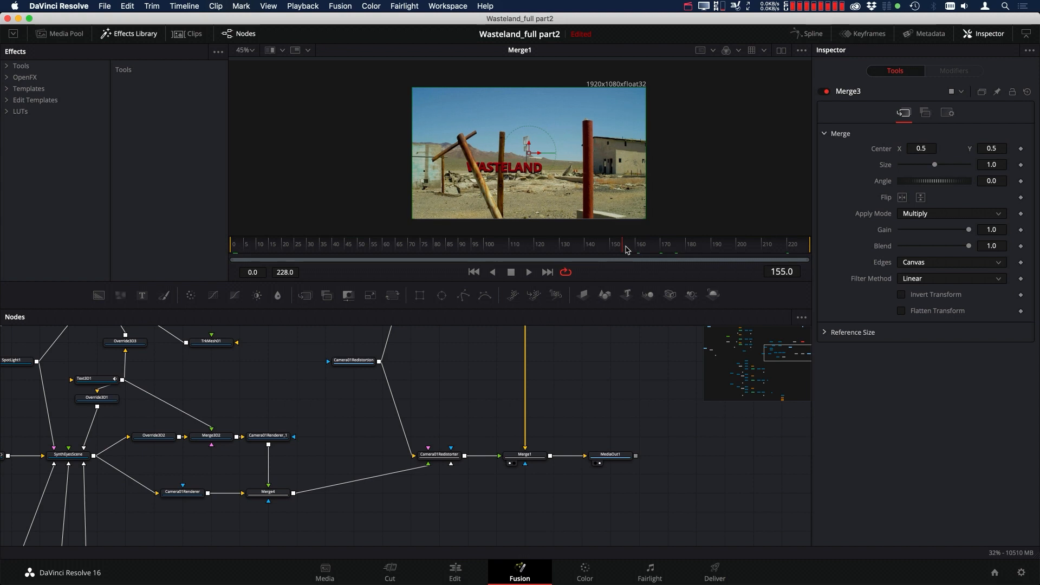
{"action": "left_click", "coordinate": [685, 250]}
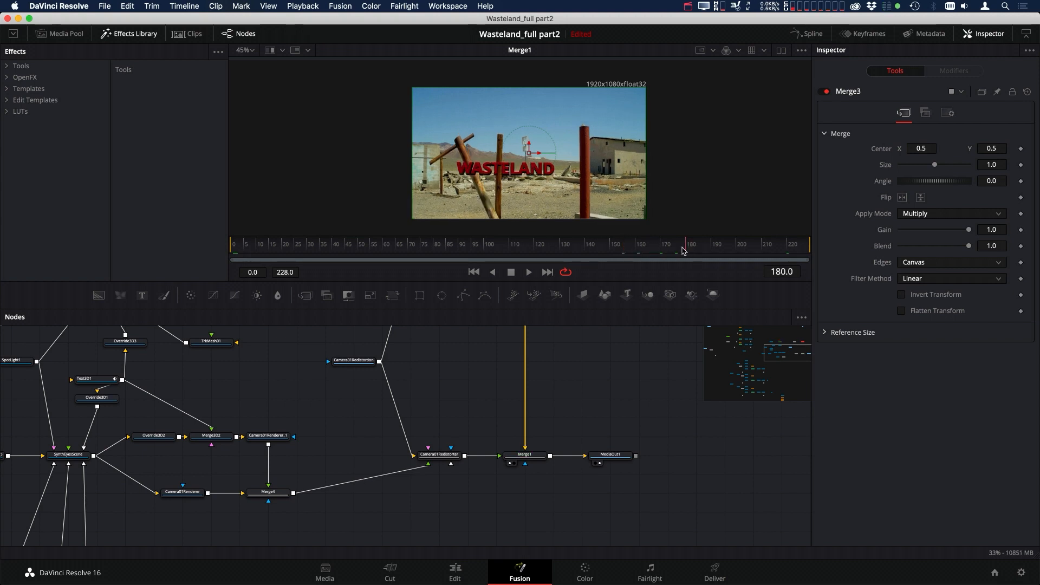
{"action": "left_click", "coordinate": [789, 244]}
{"action": "left_click", "coordinate": [784, 250]}
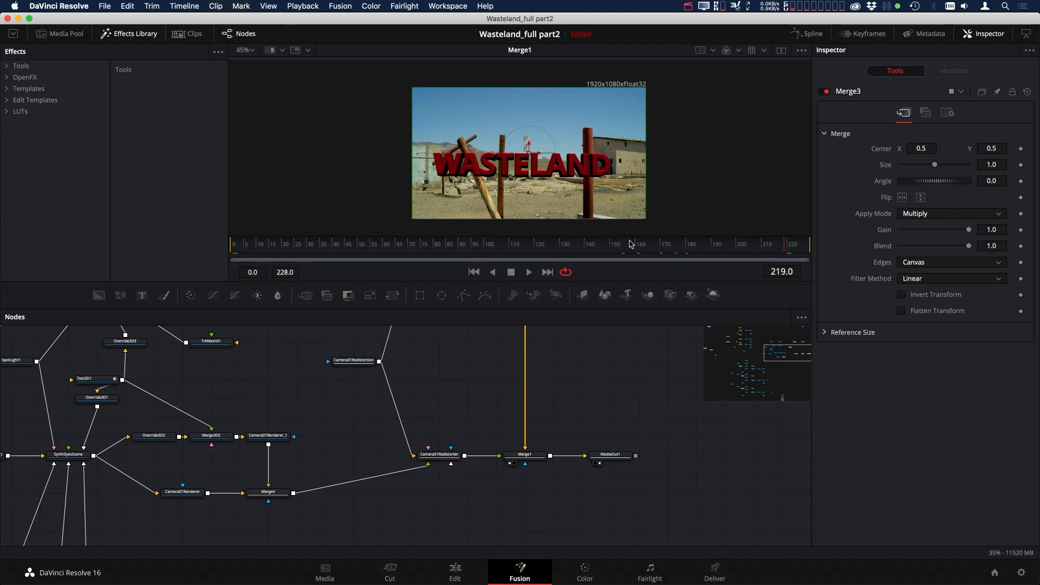
- Set SpotLight1's shadow map size to 4024
{"action": "left_click", "coordinate": [18, 361]}
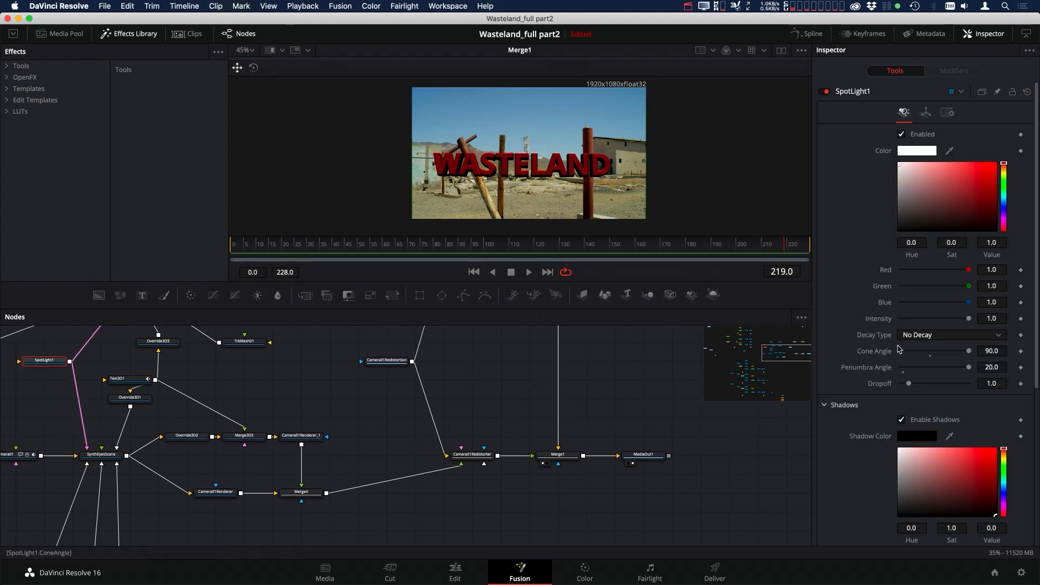
{"action": "left_click_drag", "start_coordinate": [1037, 262], "coordinate": [1036, 467]}
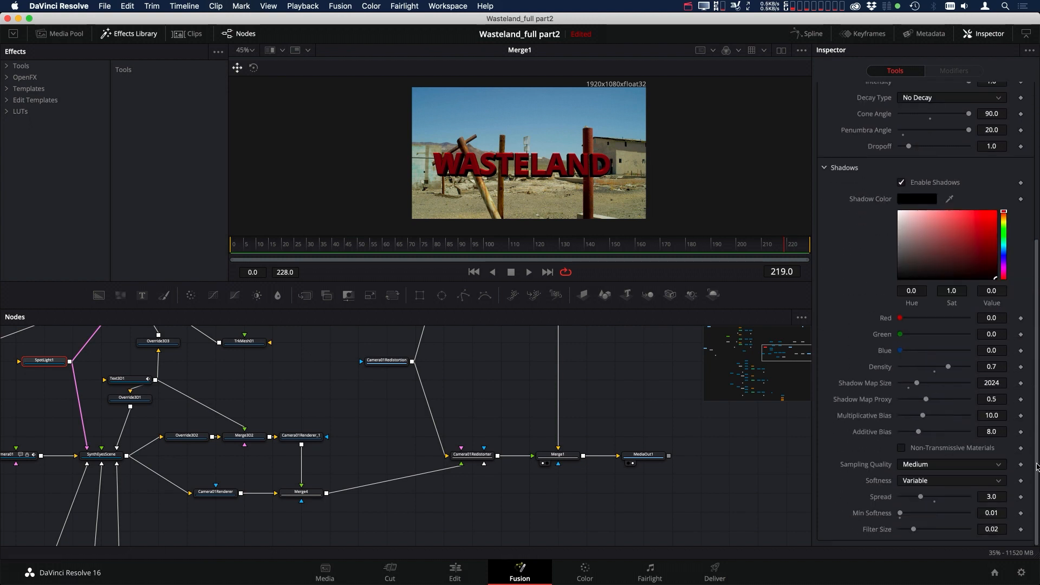
{"action": "left_click", "coordinate": [942, 385]}
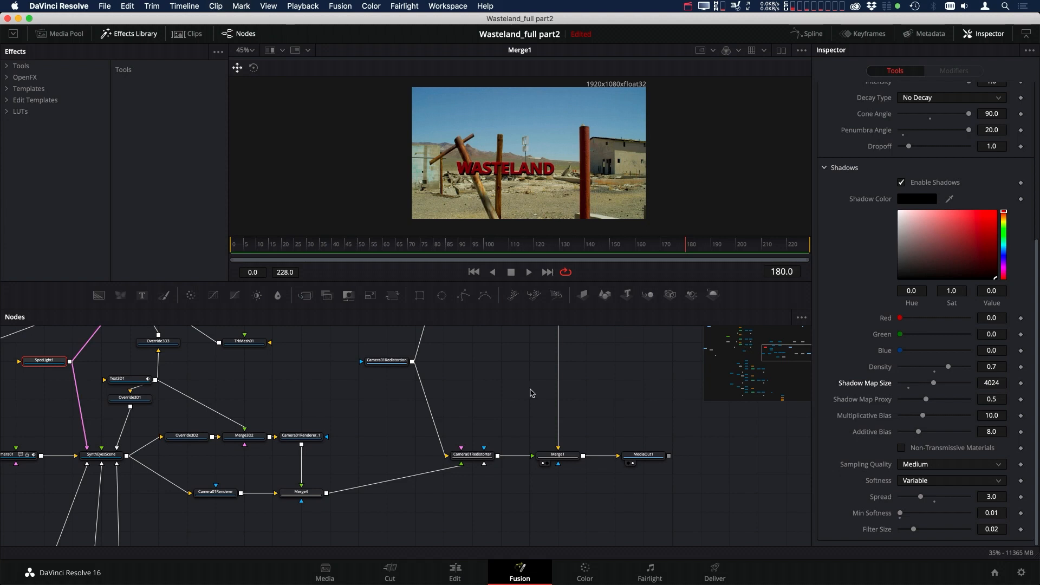
- Shift Merge1 and MediaOut1 away from Camera01Redistorter and insert a Blur node between Camera01Redistorter and Merge1
{"action": "left_click_drag", "start_coordinate": [531, 399], "coordinate": [695, 486]}
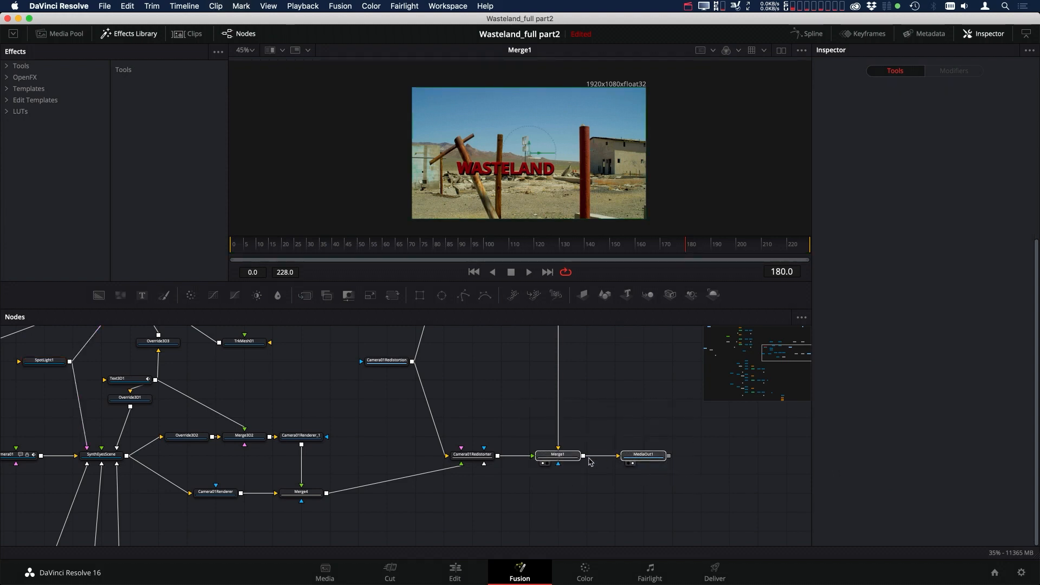
{"action": "left_click_drag", "start_coordinate": [578, 460], "coordinate": [635, 459]}
{"action": "left_click", "coordinate": [472, 455]}
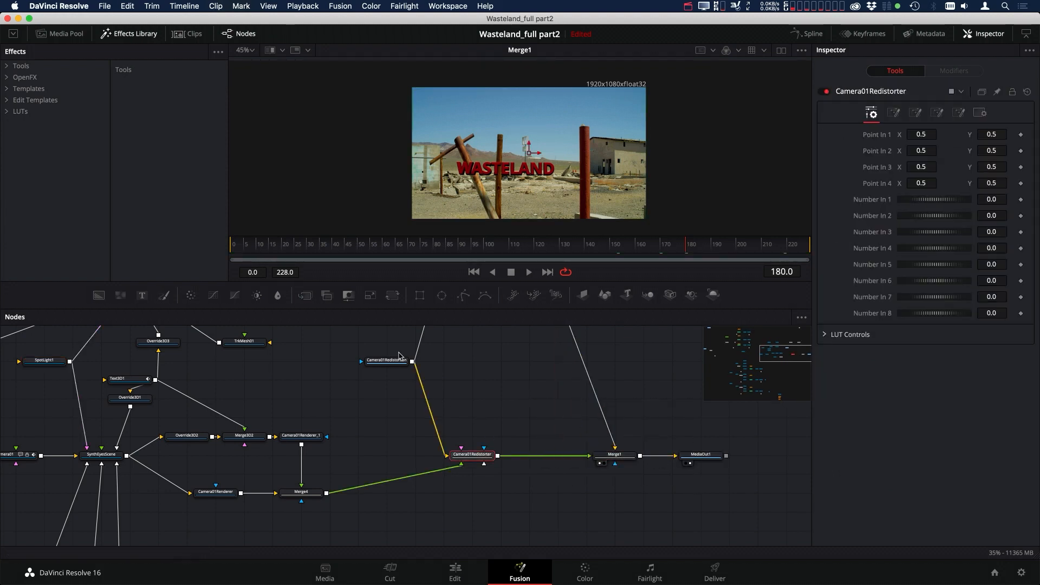
{"action": "left_click_drag", "start_coordinate": [277, 295], "coordinate": [547, 460]}
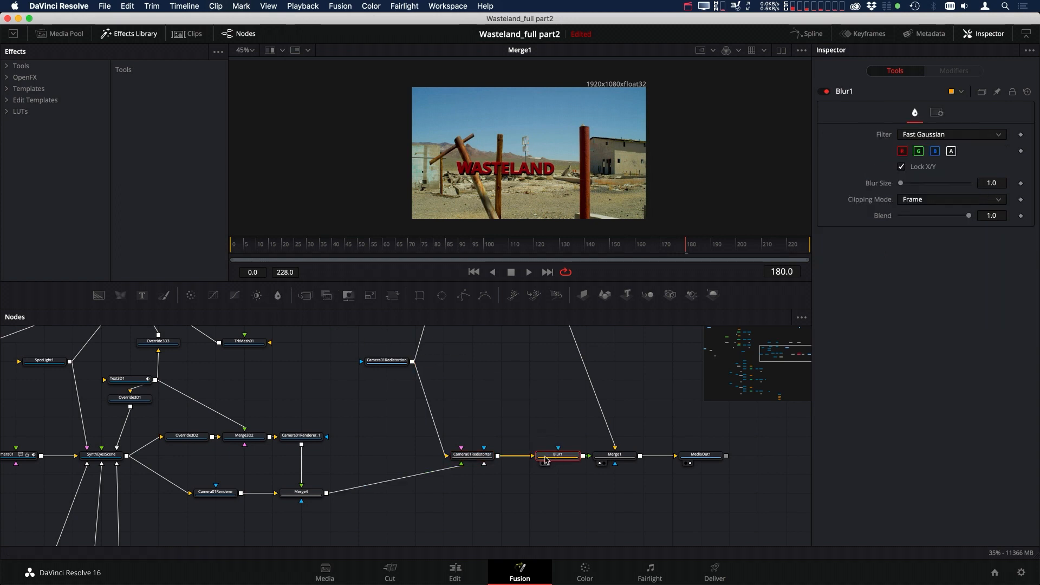
- Examine the WASTELAND title's edges up close and set the blur size to 1.0
{"action": "scroll", "coordinate": [577, 144], "scroll_direction": "up", "scroll_amount": 5}
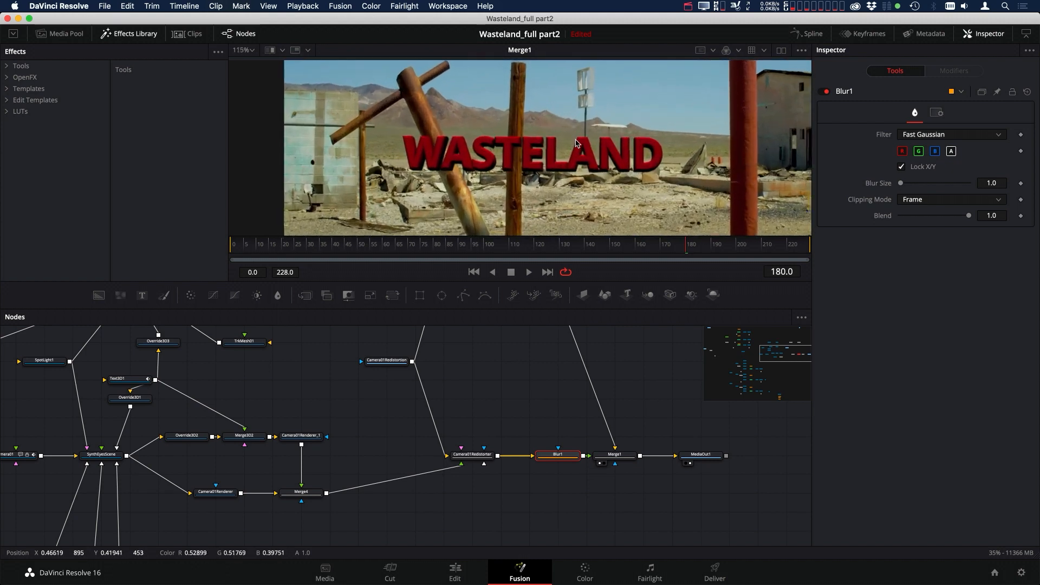
{"action": "scroll", "coordinate": [577, 143], "scroll_direction": "up", "scroll_amount": 1}
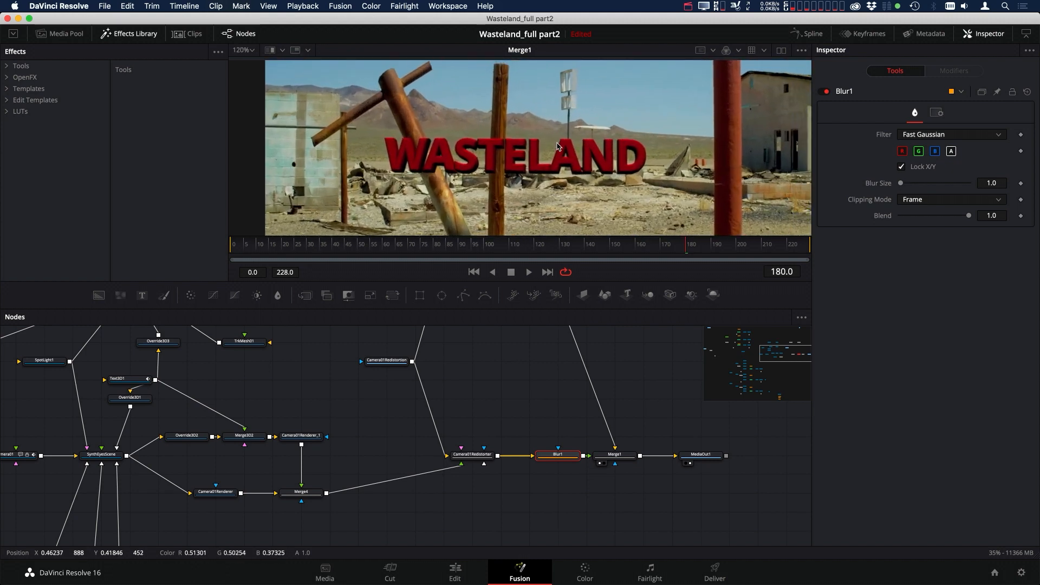
{"action": "left_click", "coordinate": [900, 184]}
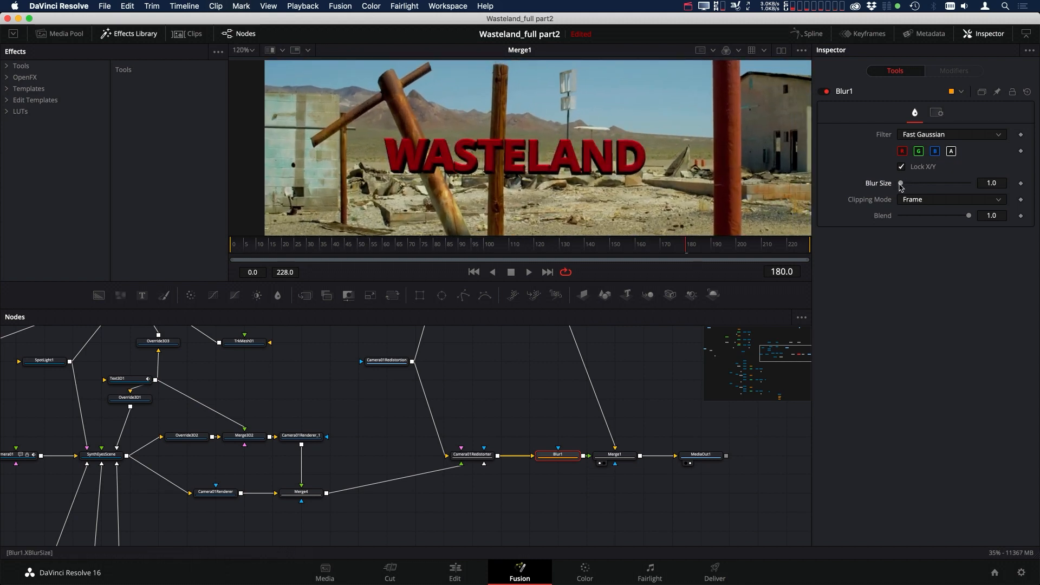
{"action": "left_click_drag", "start_coordinate": [1002, 181], "coordinate": [1009, 181]}
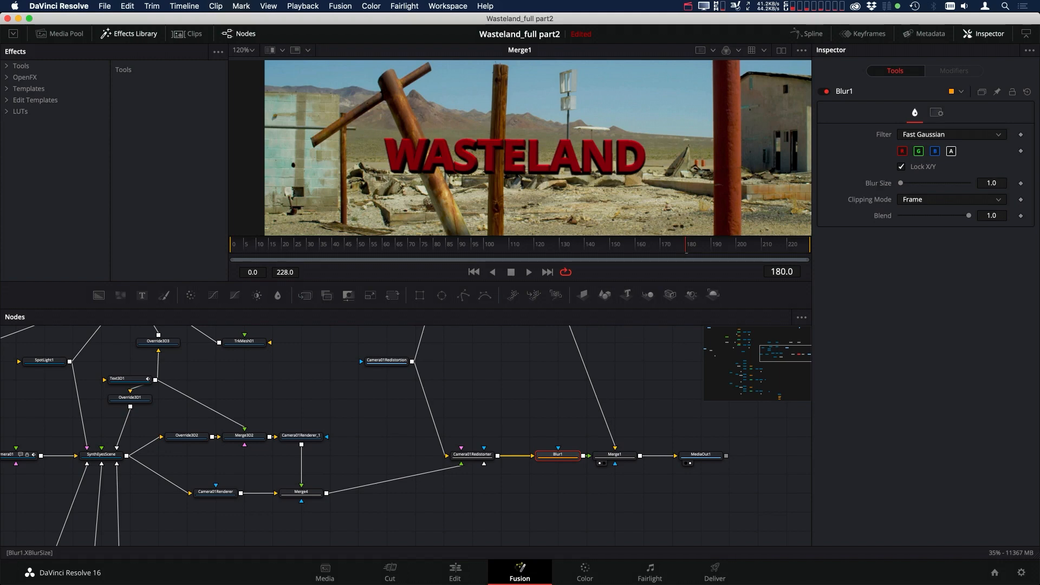